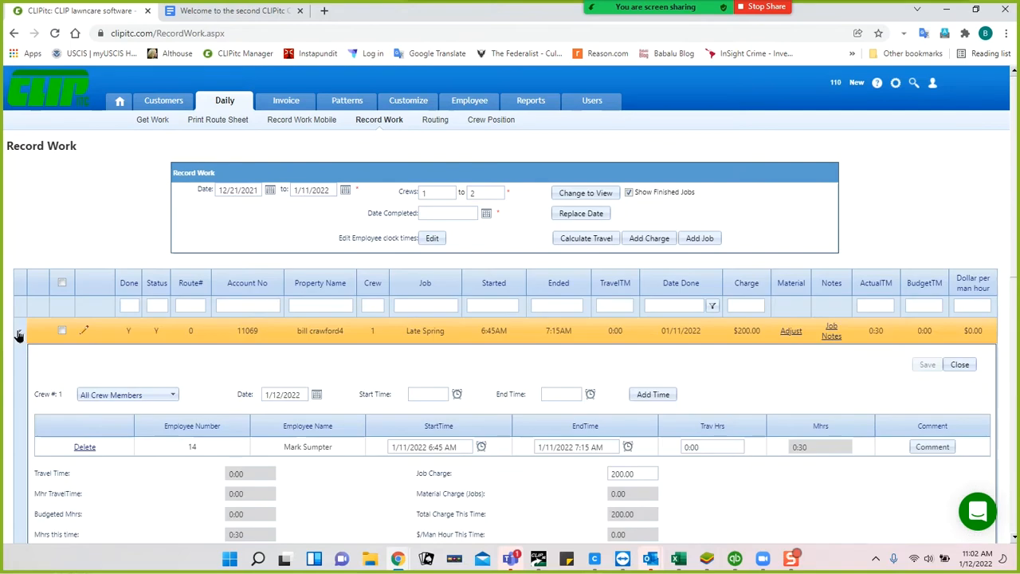
Step: Review the finished Late Spring job's employee time, charges and weather details, and close its expanded record
{"action": "scroll", "coordinate": [331, 365], "scroll_direction": "down", "scroll_amount": 1}
{"action": "scroll", "coordinate": [333, 367], "scroll_direction": "down", "scroll_amount": 3}
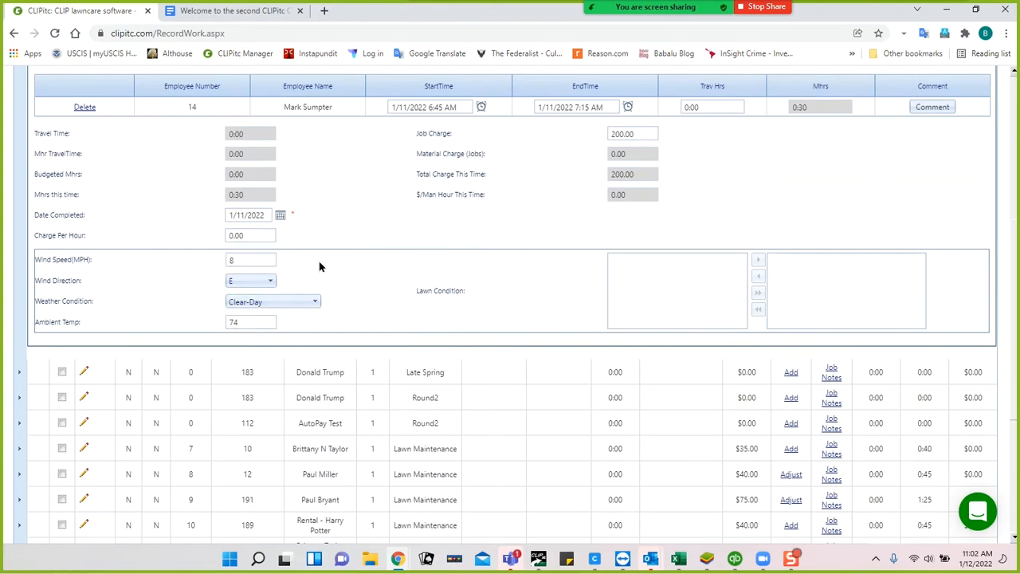
{"action": "scroll", "coordinate": [333, 288], "scroll_direction": "up", "scroll_amount": 2}
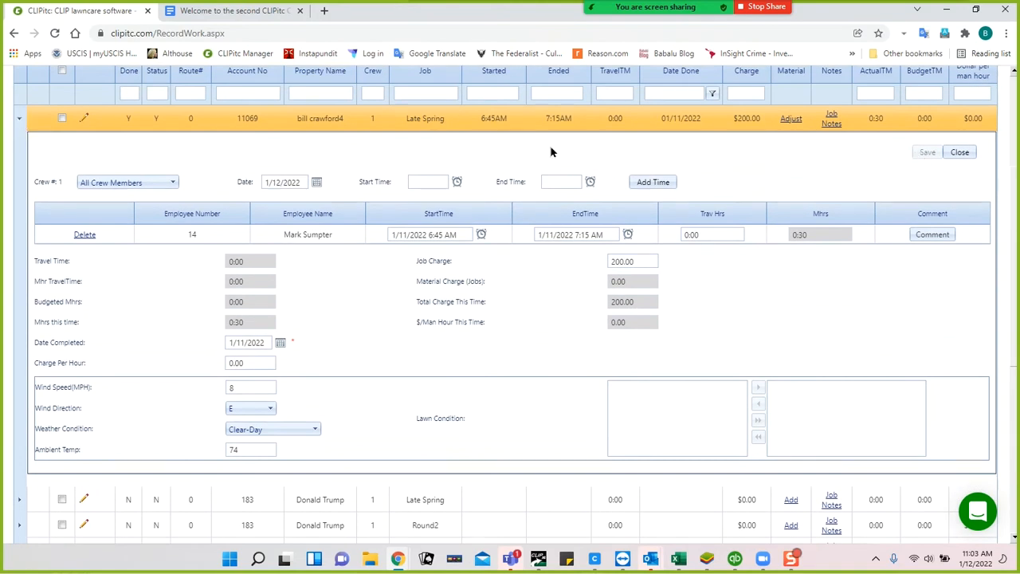
{"action": "left_click", "coordinate": [952, 155]}
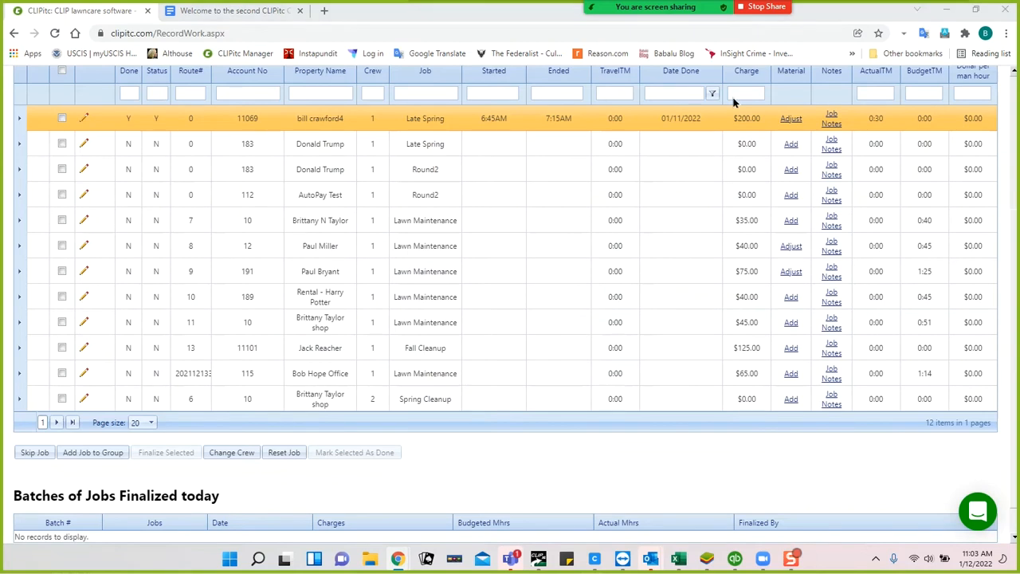
{"action": "scroll", "coordinate": [486, 153], "scroll_direction": "up", "scroll_amount": 1}
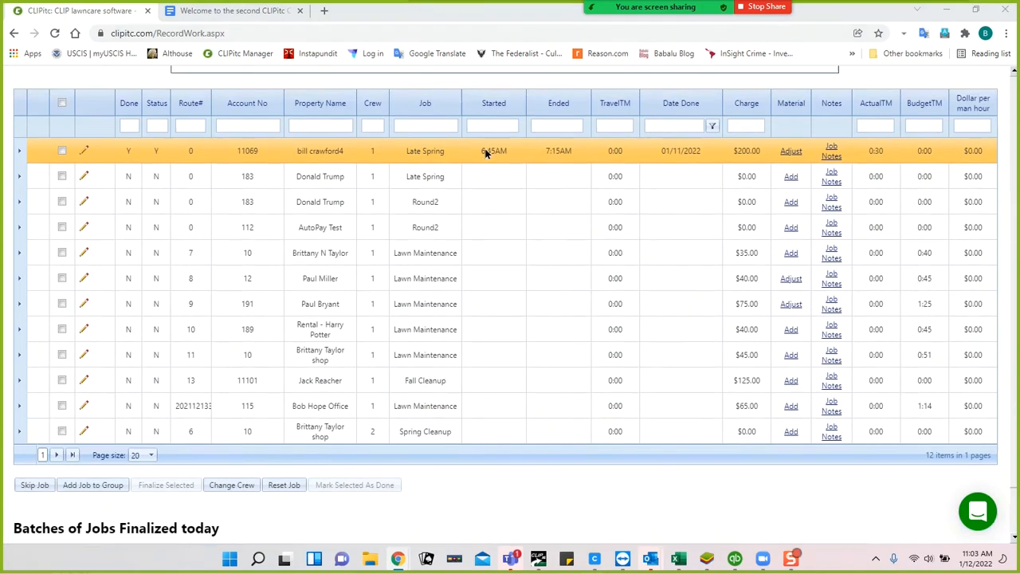
{"action": "scroll", "coordinate": [485, 153], "scroll_direction": "up", "scroll_amount": 3}
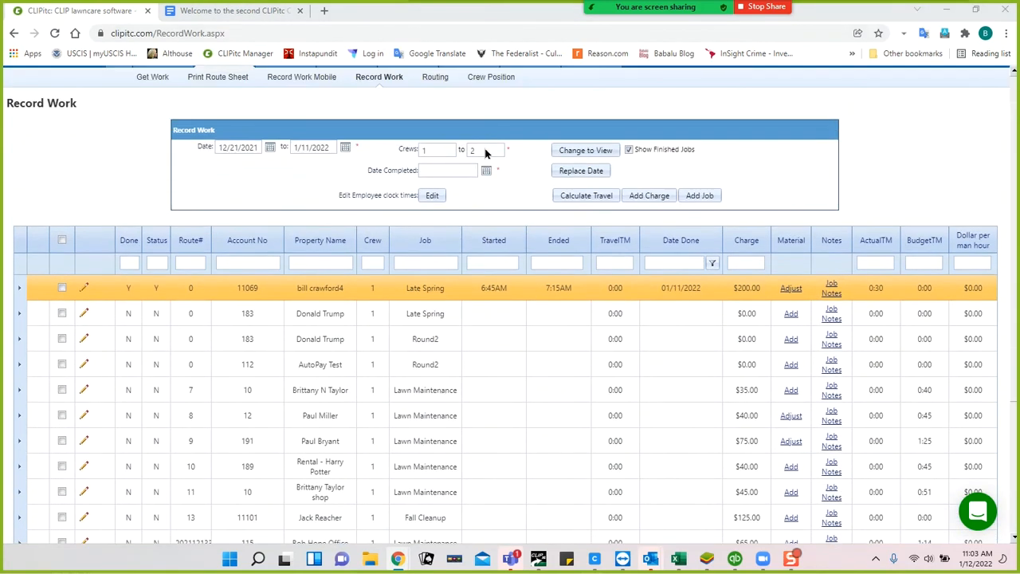
{"action": "scroll", "coordinate": [485, 151], "scroll_direction": "up", "scroll_amount": 1}
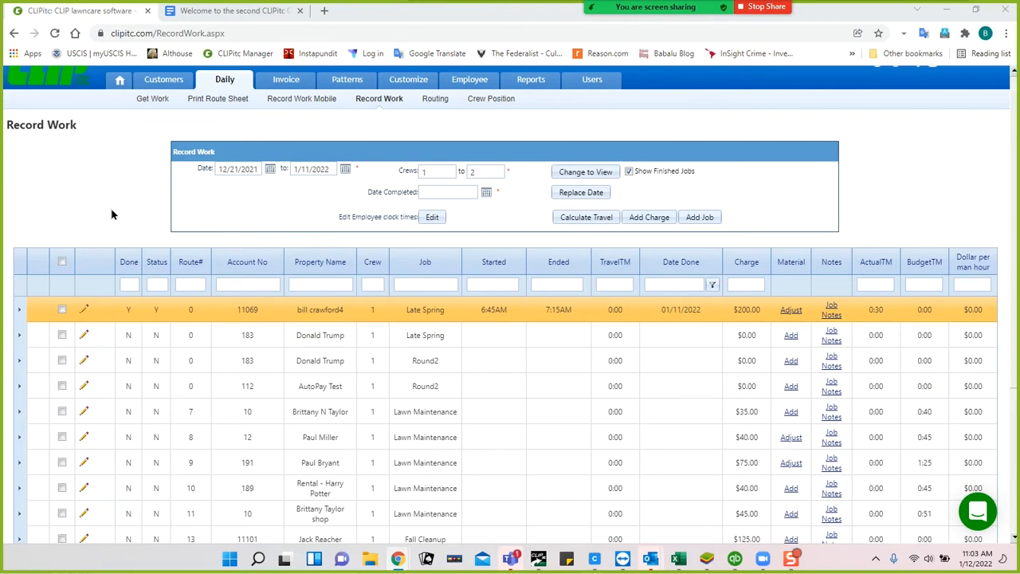
{"action": "scroll", "coordinate": [111, 214], "scroll_direction": "up", "scroll_amount": 1}
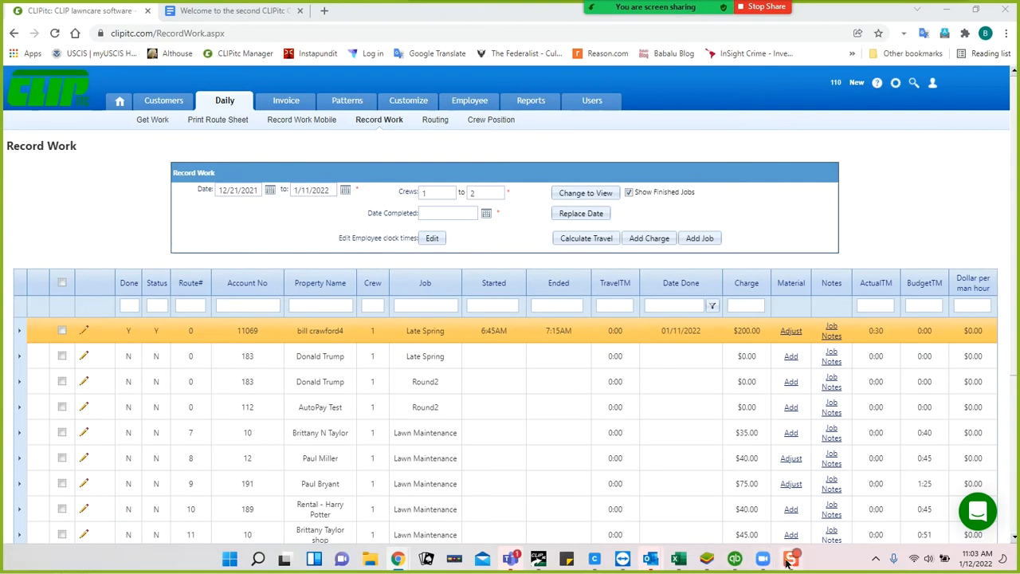
Step: In the CLIP mobile app, add the general note "Brown spots in turf" to the first Late Spring job and start that job
{"action": "left_click", "coordinate": [705, 558]}
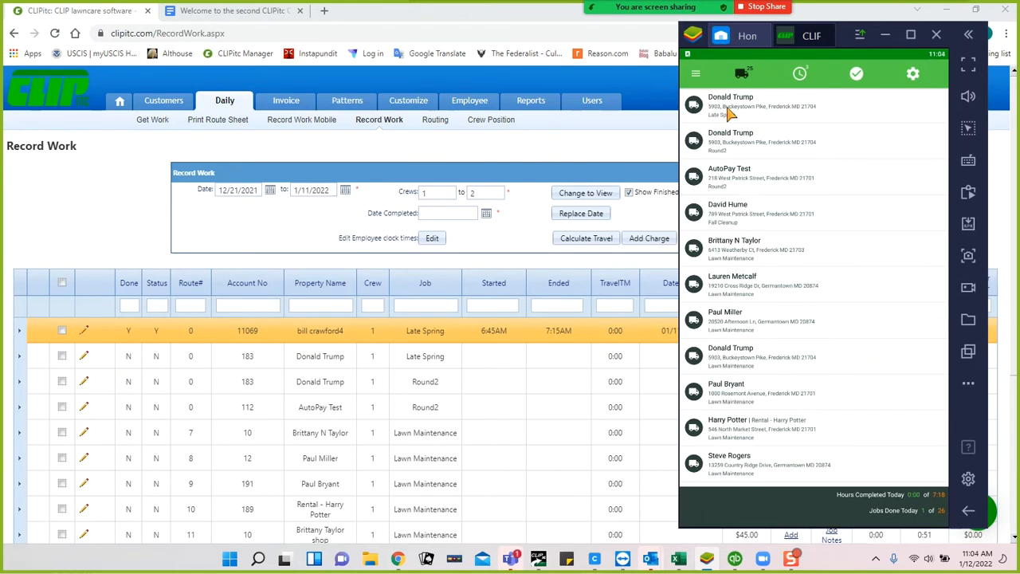
{"action": "left_click", "coordinate": [726, 111]}
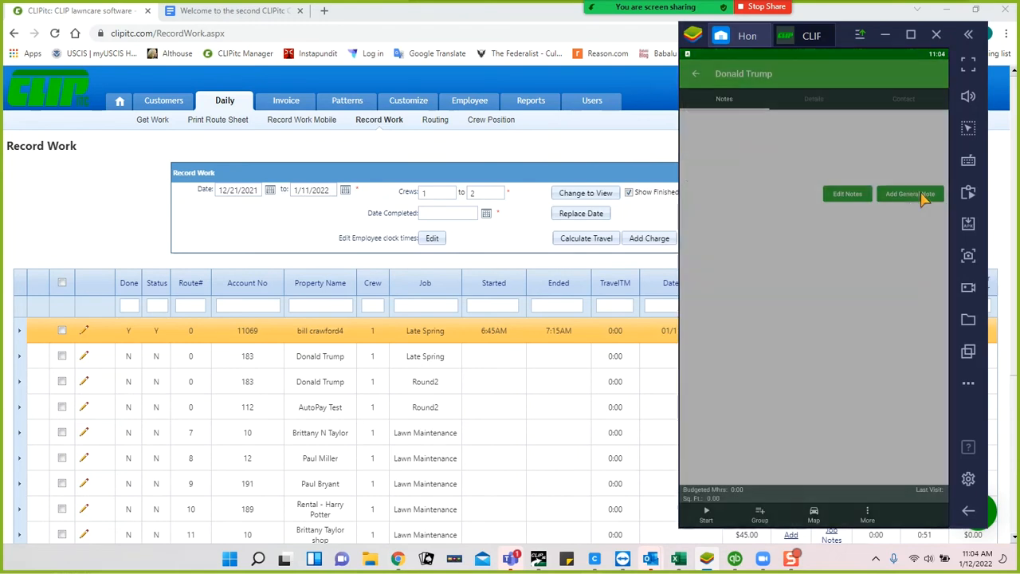
{"action": "left_click", "coordinate": [920, 196]}
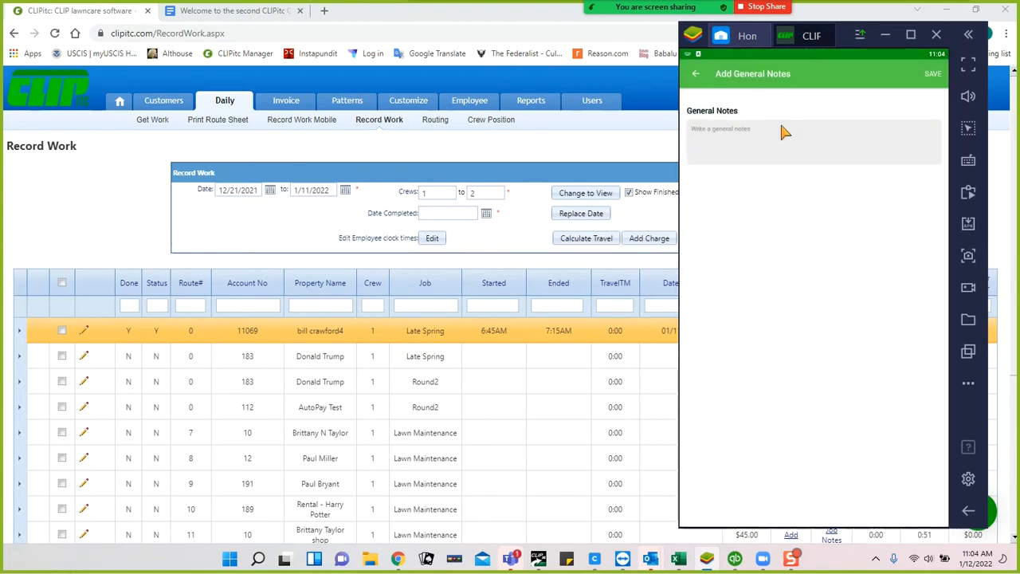
{"action": "type", "text": "Brown spots in turf"}
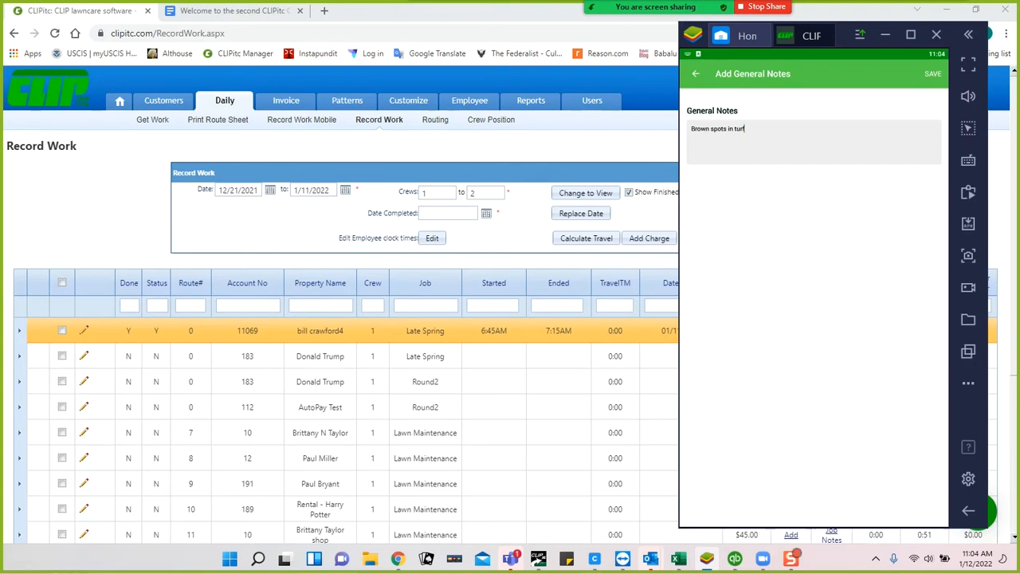
{"action": "left_click", "coordinate": [933, 75]}
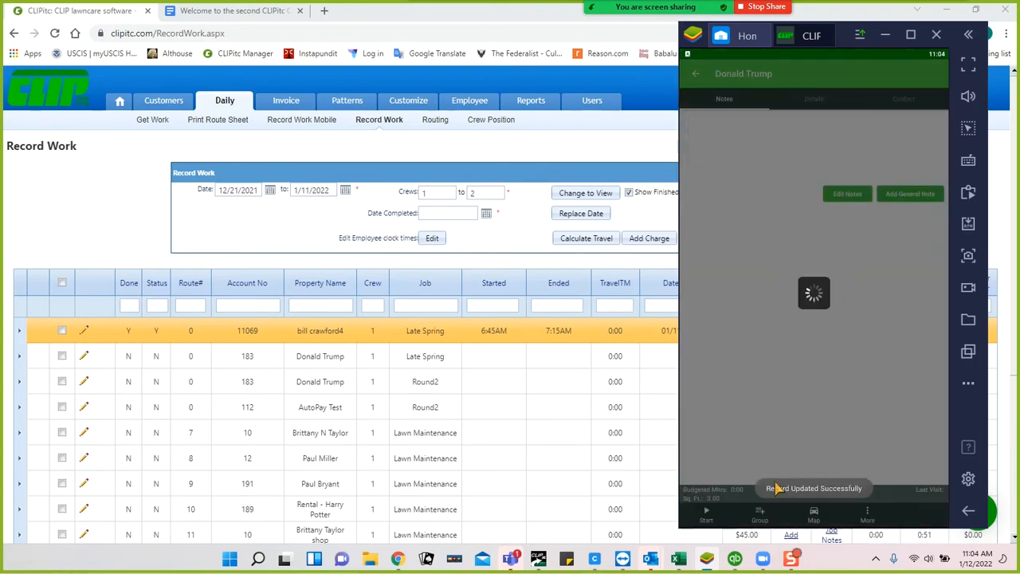
{"action": "left_click", "coordinate": [706, 514]}
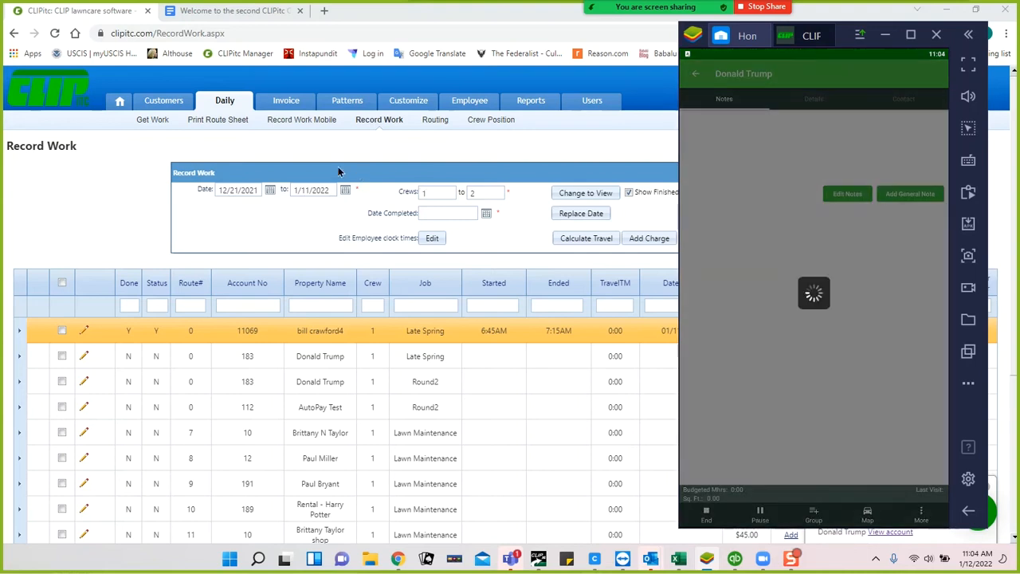
Step: Back in the browser, check the started Late Spring job's notes in Record Work Mobile and close them
{"action": "left_click", "coordinate": [89, 196]}
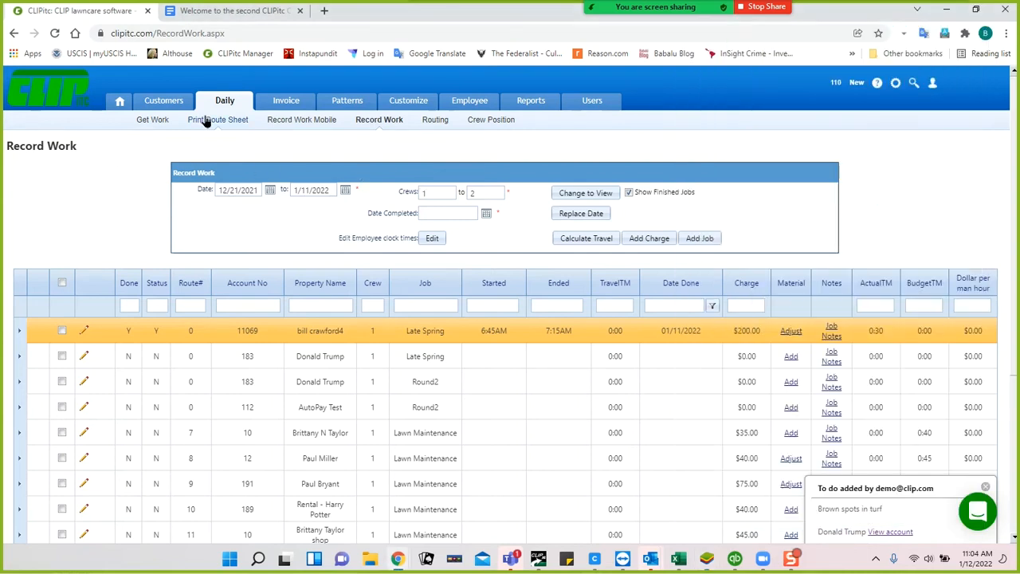
{"action": "left_click", "coordinate": [278, 122]}
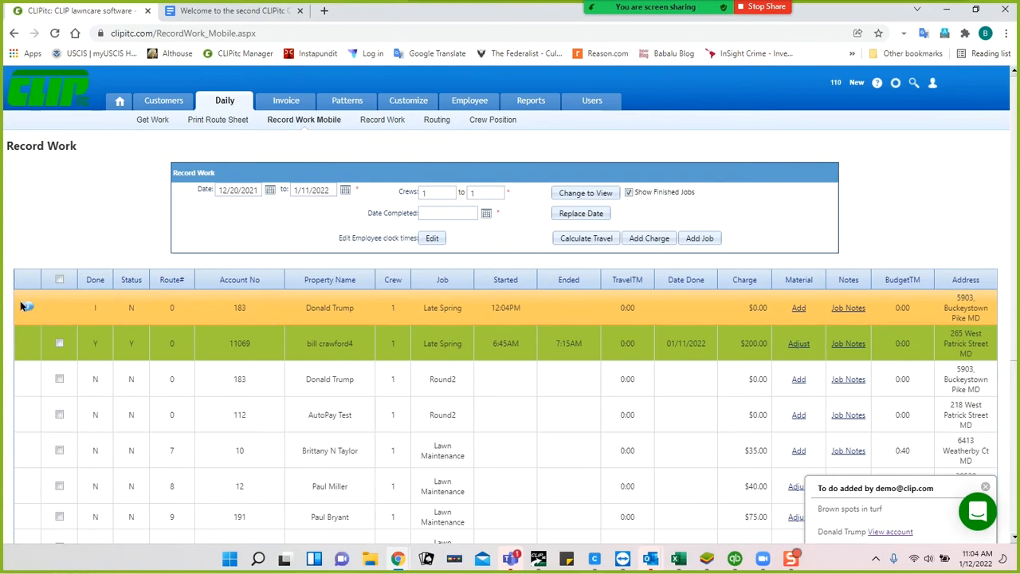
{"action": "mouse_move", "coordinate": [28, 308]}
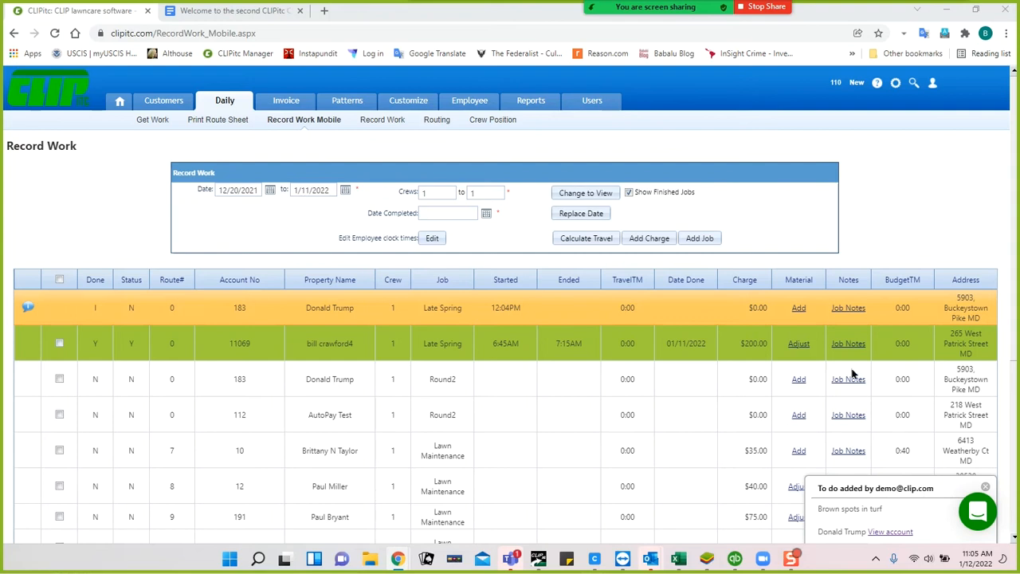
{"action": "left_click", "coordinate": [849, 309]}
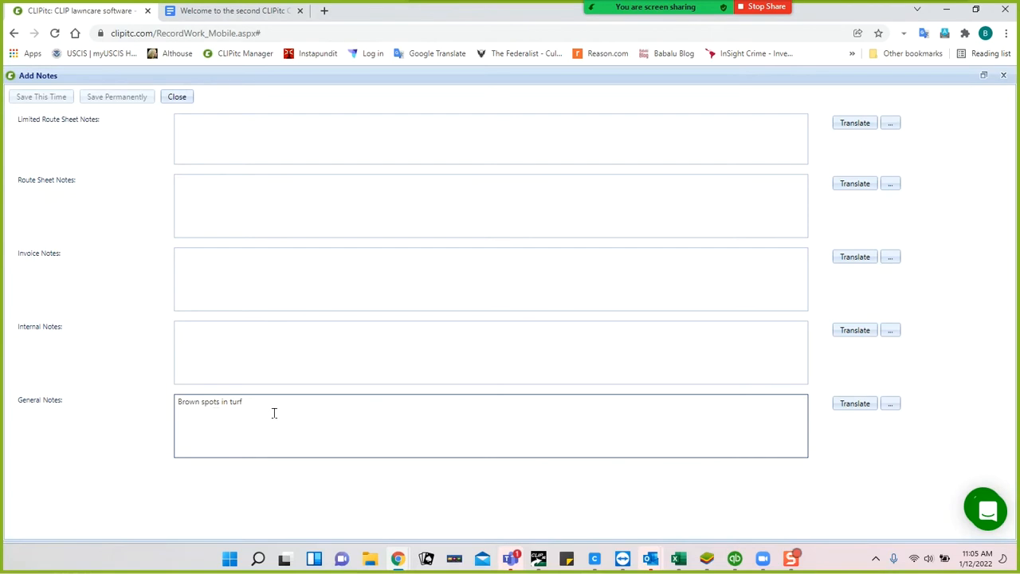
{"action": "left_click", "coordinate": [171, 99]}
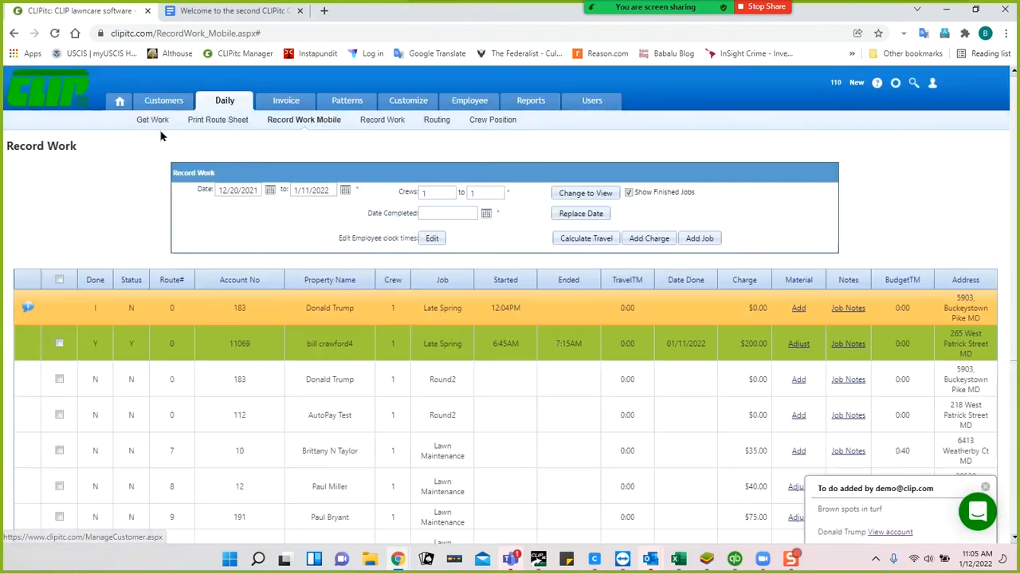
Step: Open the CLIPitc dashboard in a separate browser tab and close the welcome document's tab
{"action": "right_click", "coordinate": [118, 102]}
{"action": "key", "text": "Escape"}
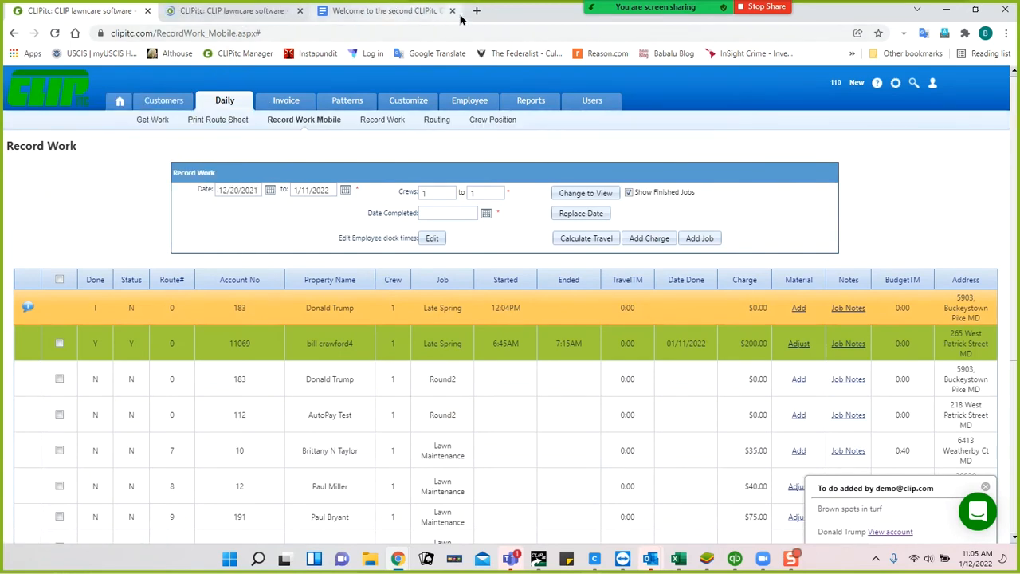
{"action": "left_click", "coordinate": [271, 11]}
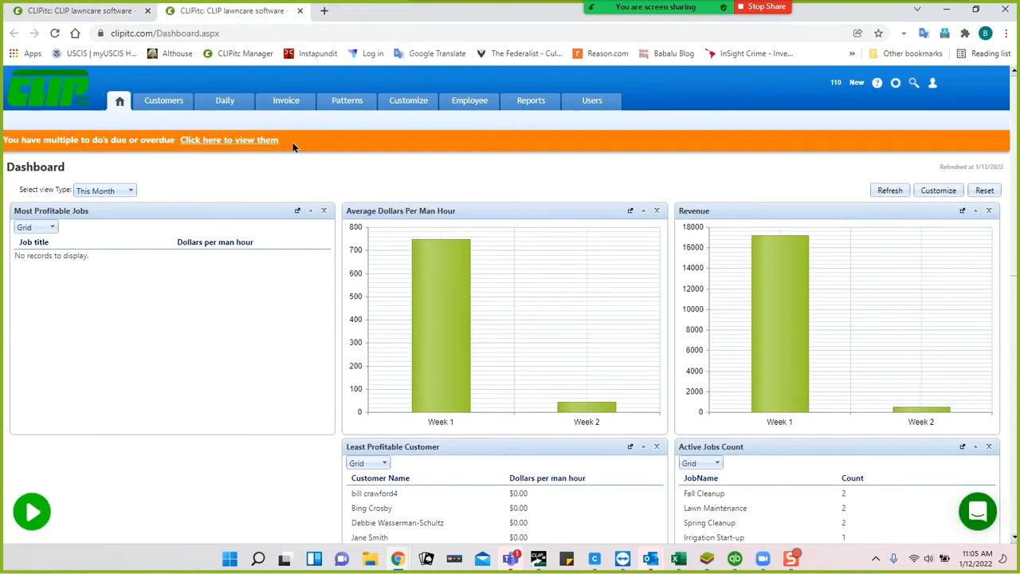
Step: Look through the dashboard's due and overdue to-dos for the "Brown spots in turf" job note, and close the list
{"action": "left_click", "coordinate": [210, 142]}
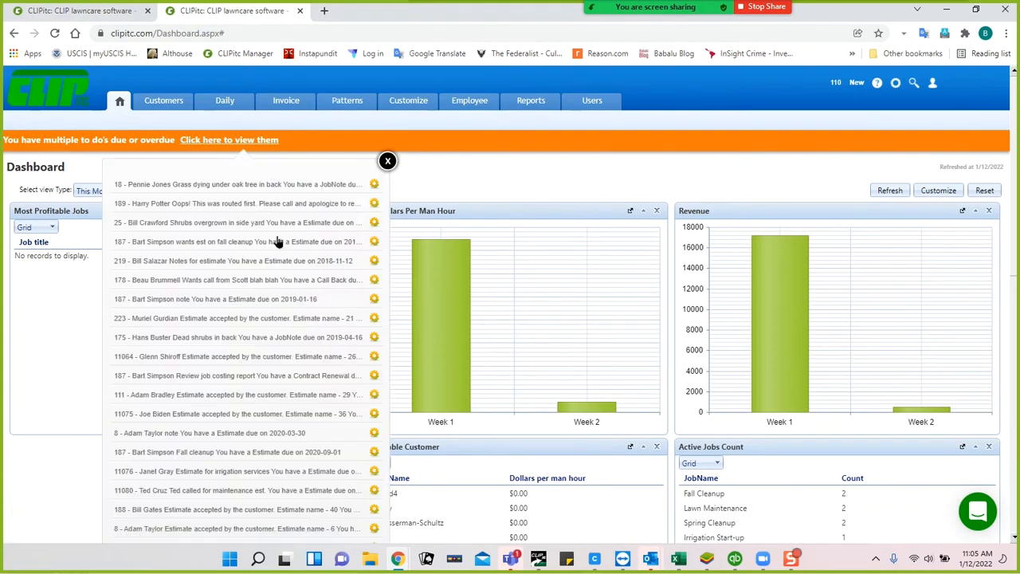
{"action": "scroll", "coordinate": [278, 263], "scroll_direction": "down", "scroll_amount": 1}
{"action": "scroll", "coordinate": [278, 263], "scroll_direction": "down", "scroll_amount": 3}
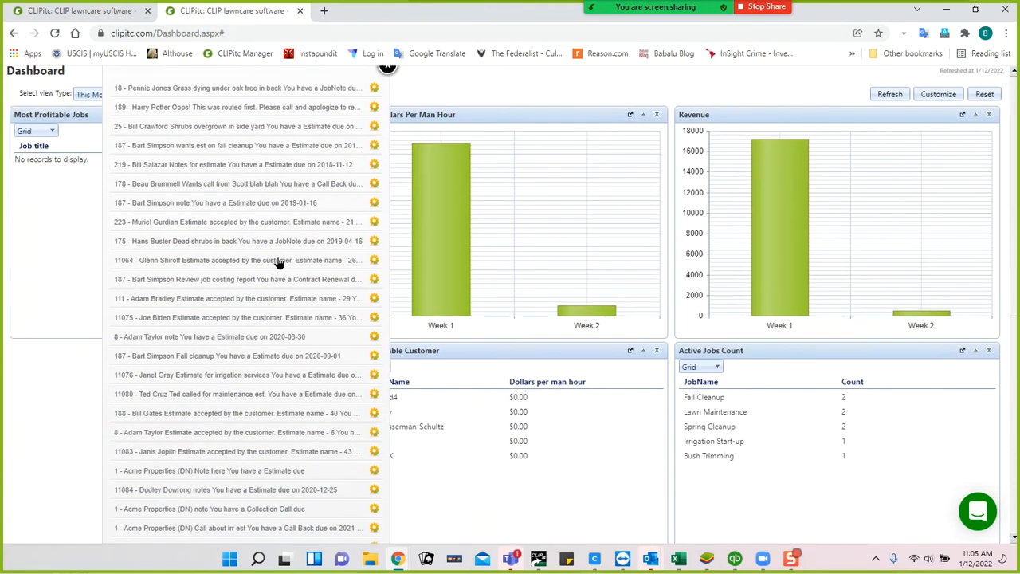
{"action": "scroll", "coordinate": [279, 263], "scroll_direction": "down", "scroll_amount": 2}
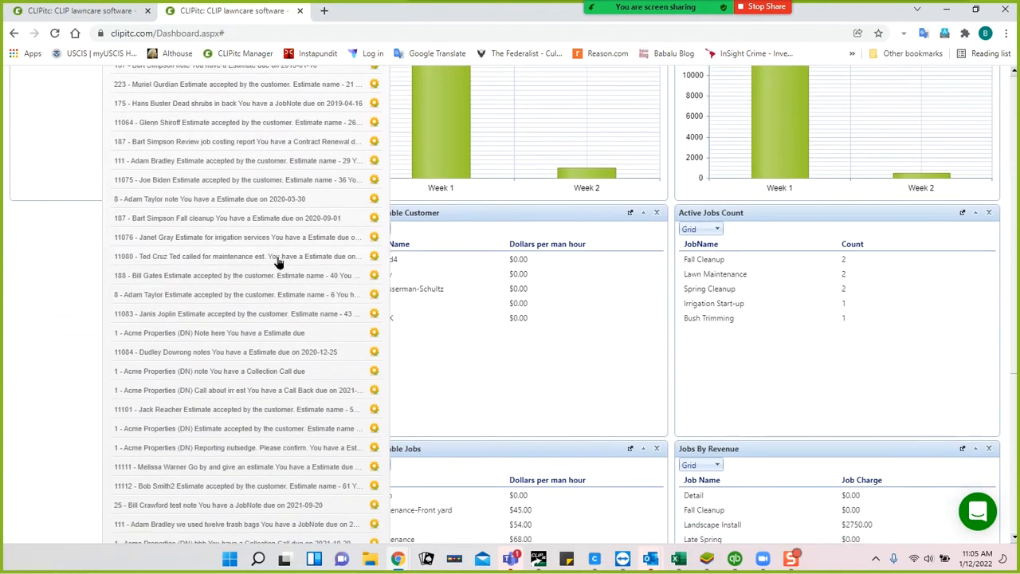
{"action": "scroll", "coordinate": [278, 263], "scroll_direction": "down", "scroll_amount": 1}
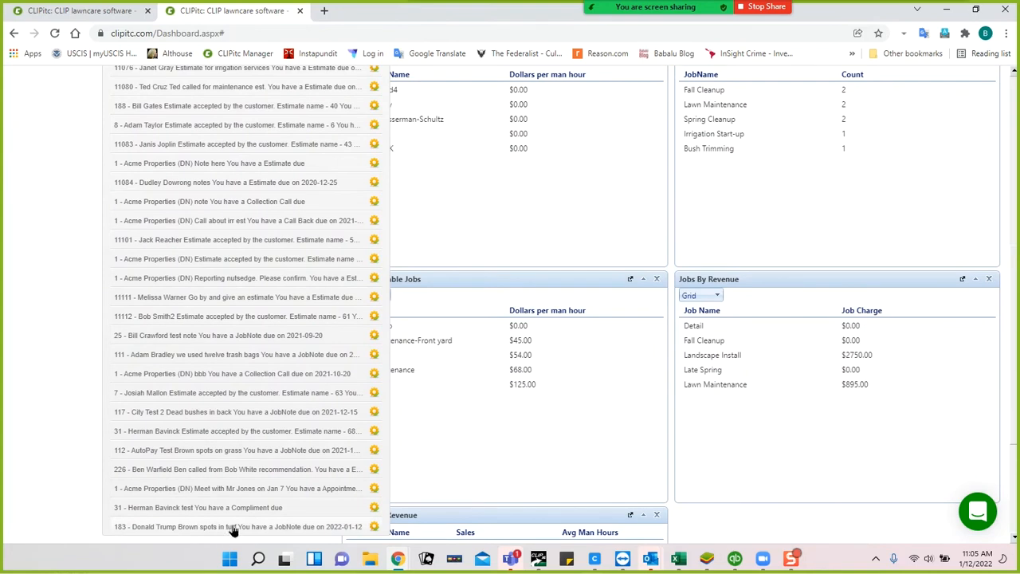
{"action": "left_click", "coordinate": [76, 460]}
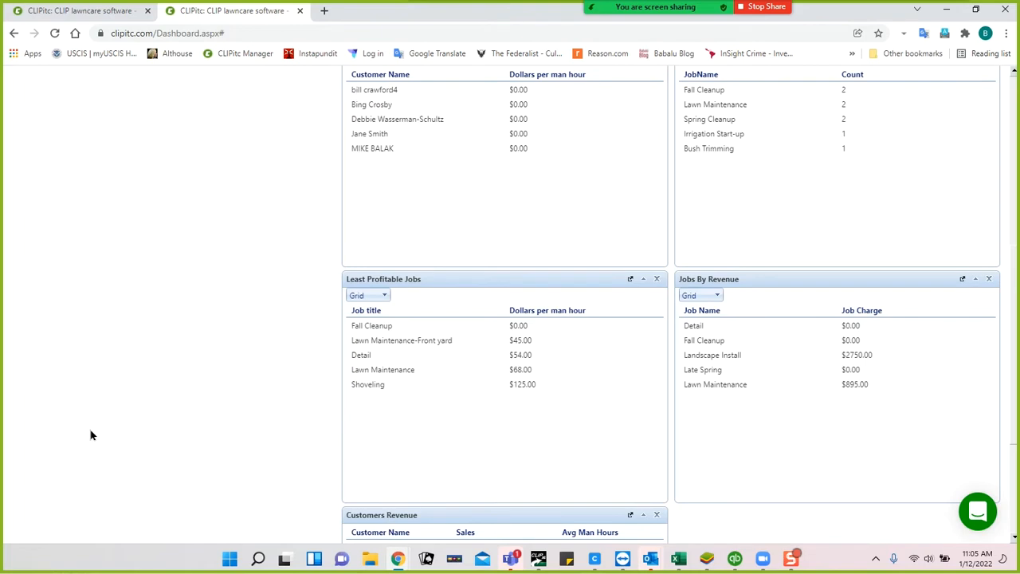
{"action": "scroll", "coordinate": [90, 435], "scroll_direction": "up", "scroll_amount": 4}
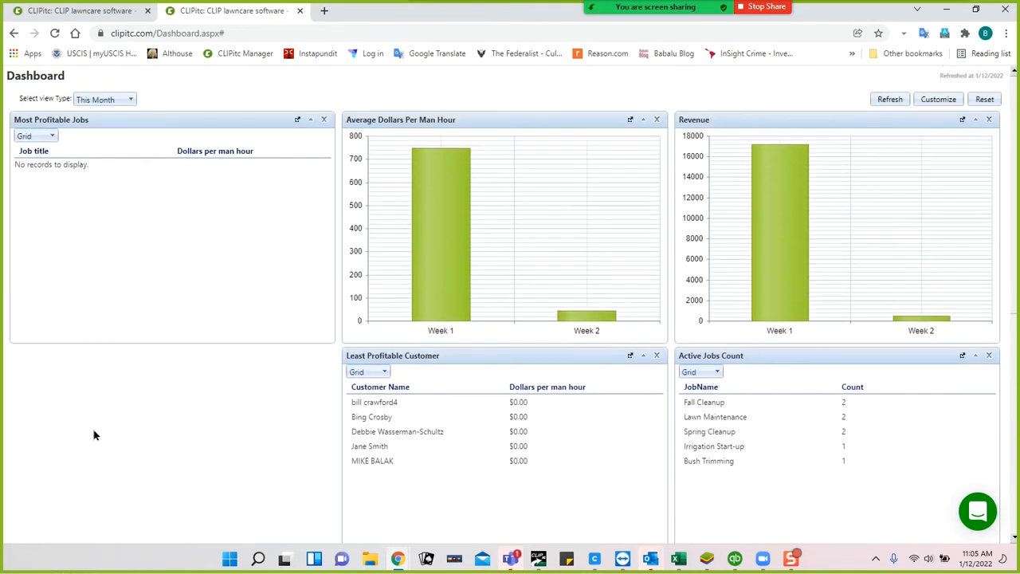
{"action": "scroll", "coordinate": [93, 435], "scroll_direction": "up", "scroll_amount": 1}
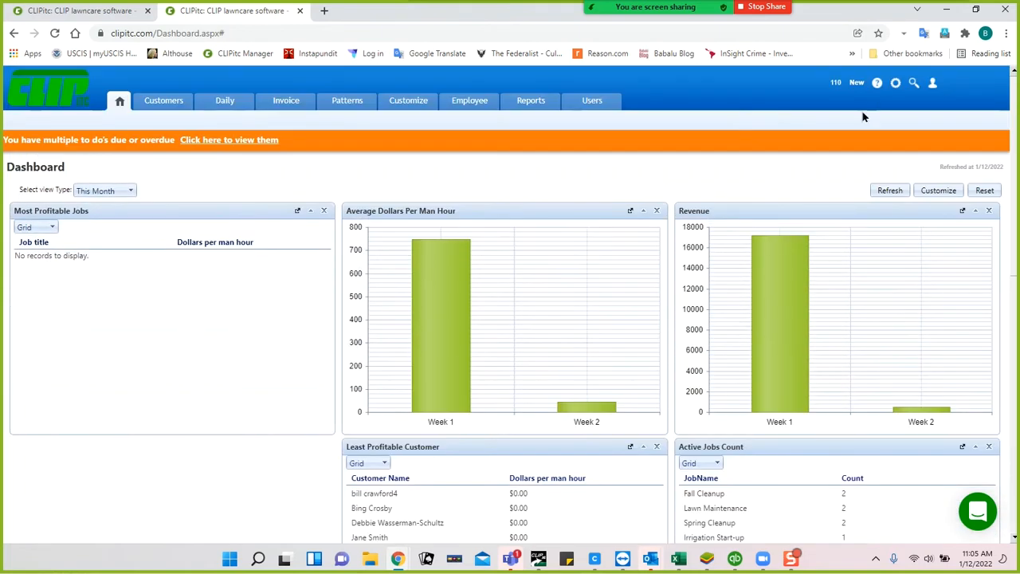
Step: Examine the Company Info settings for which users general notes are assigned to
{"action": "left_click", "coordinate": [895, 85]}
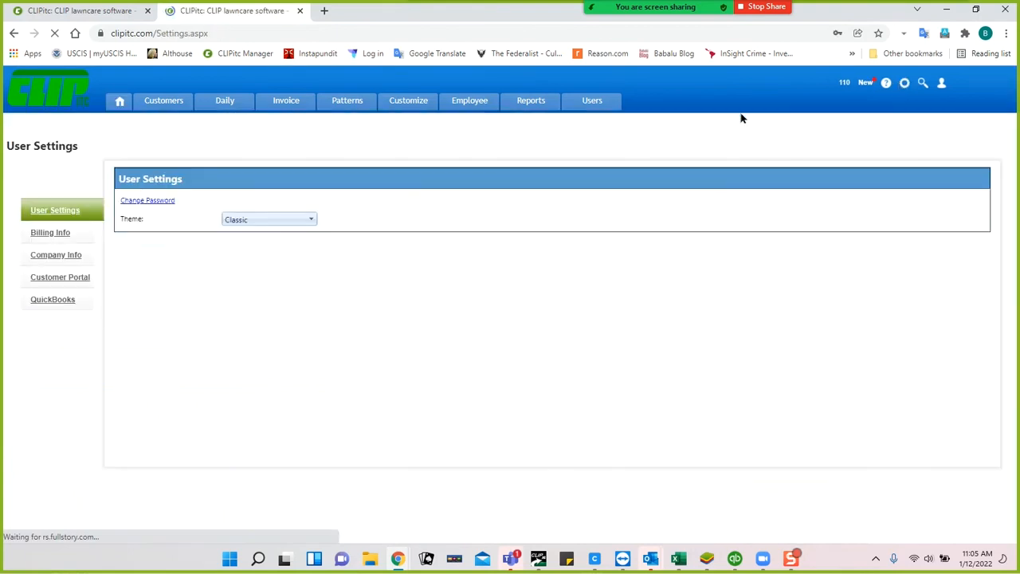
{"action": "left_click", "coordinate": [68, 256]}
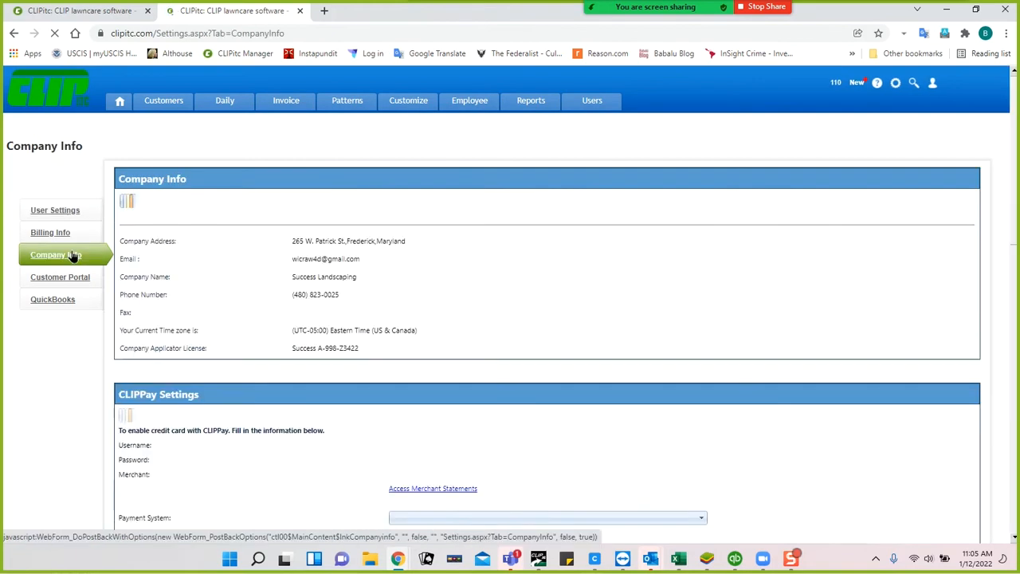
{"action": "scroll", "coordinate": [409, 361], "scroll_direction": "down", "scroll_amount": 2}
{"action": "scroll", "coordinate": [410, 364], "scroll_direction": "down", "scroll_amount": 6}
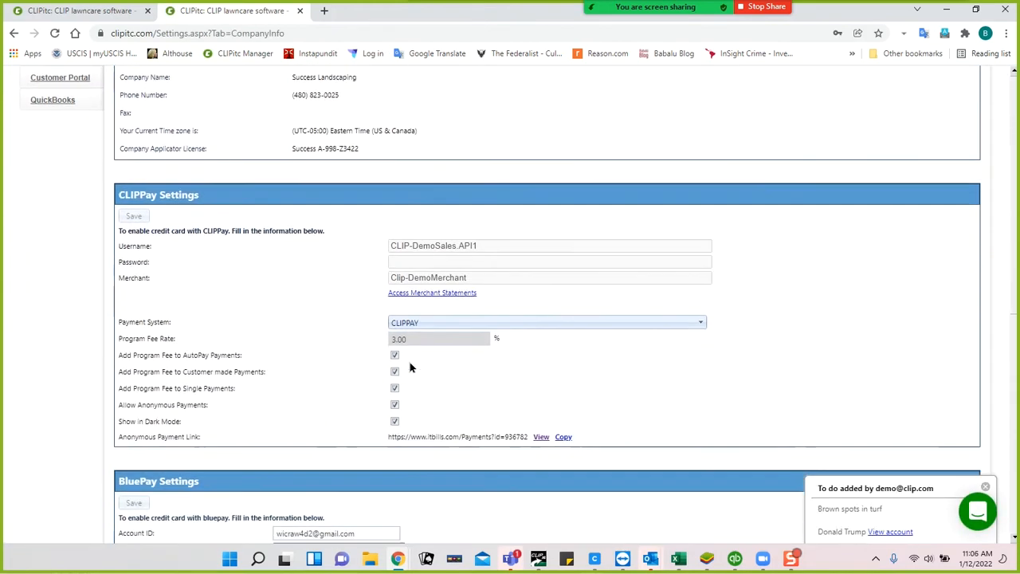
{"action": "scroll", "coordinate": [637, 403], "scroll_direction": "down", "scroll_amount": 1}
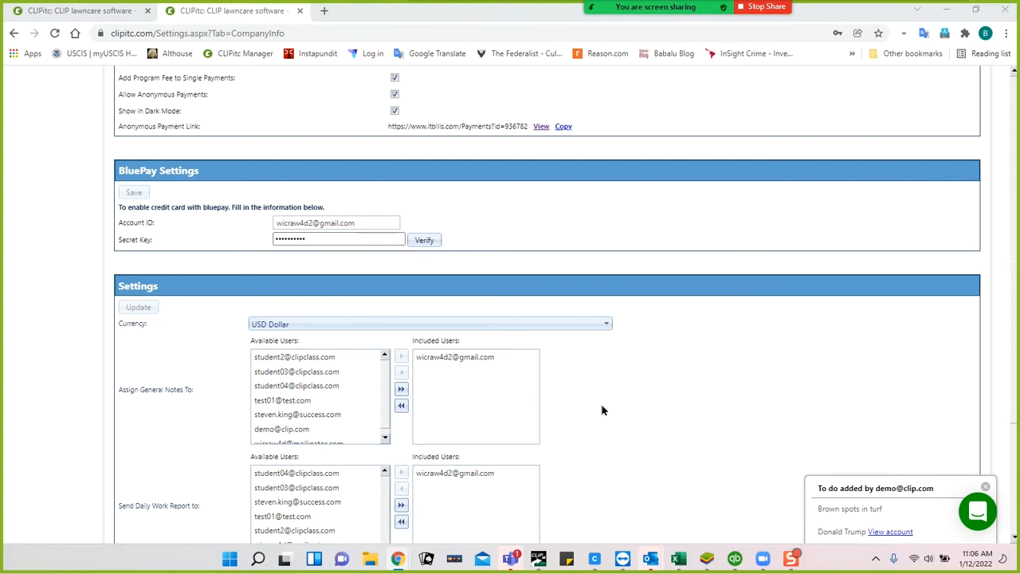
{"action": "left_click", "coordinate": [502, 365]}
{"action": "scroll", "coordinate": [633, 384], "scroll_direction": "up", "scroll_amount": 3}
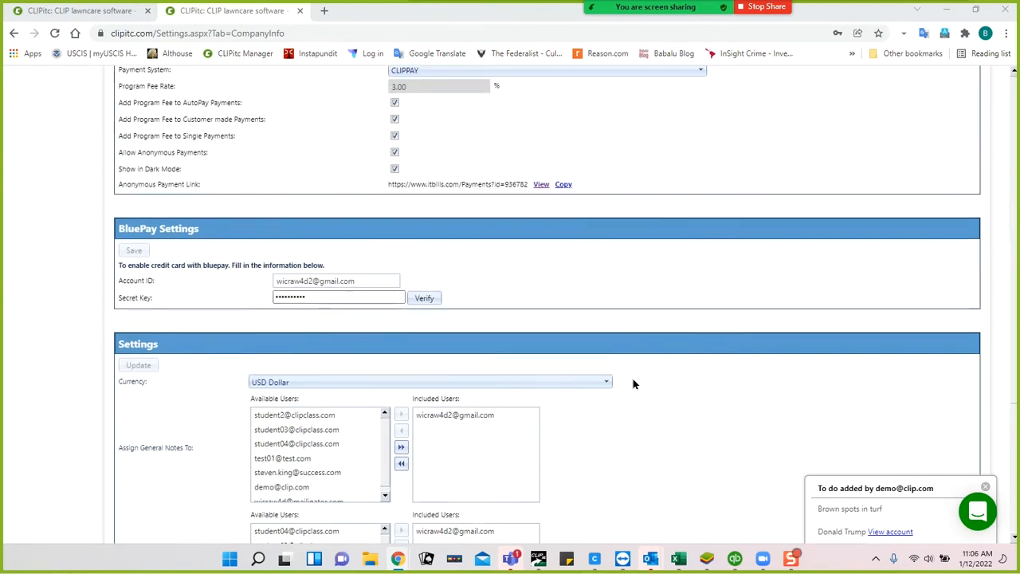
{"action": "scroll", "coordinate": [633, 384], "scroll_direction": "up", "scroll_amount": 3}
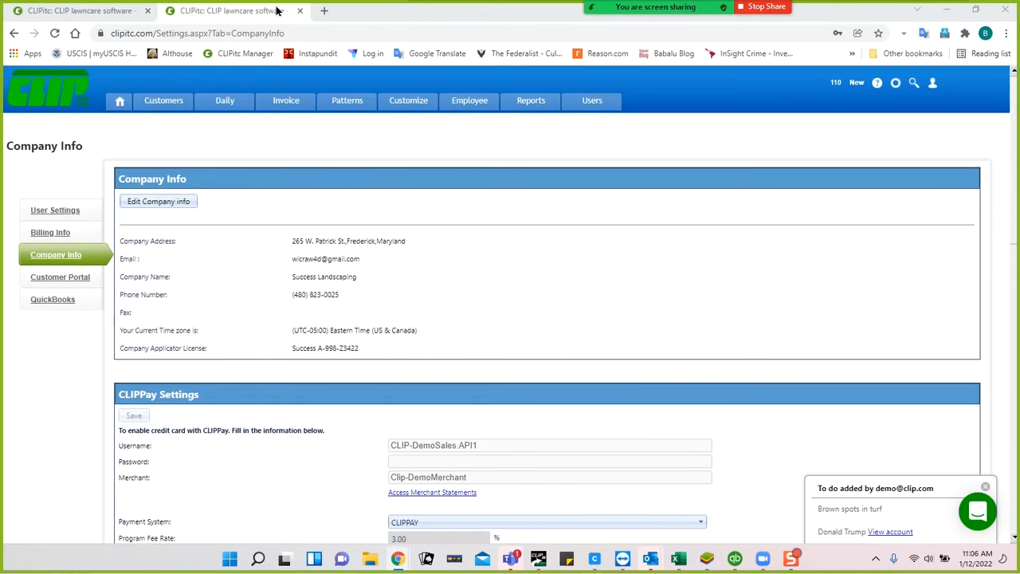
Step: End the started Late Spring job in the mobile app, refresh Record Work Mobile in the browser and dismiss the to-do notification
{"action": "left_click", "coordinate": [106, 13]}
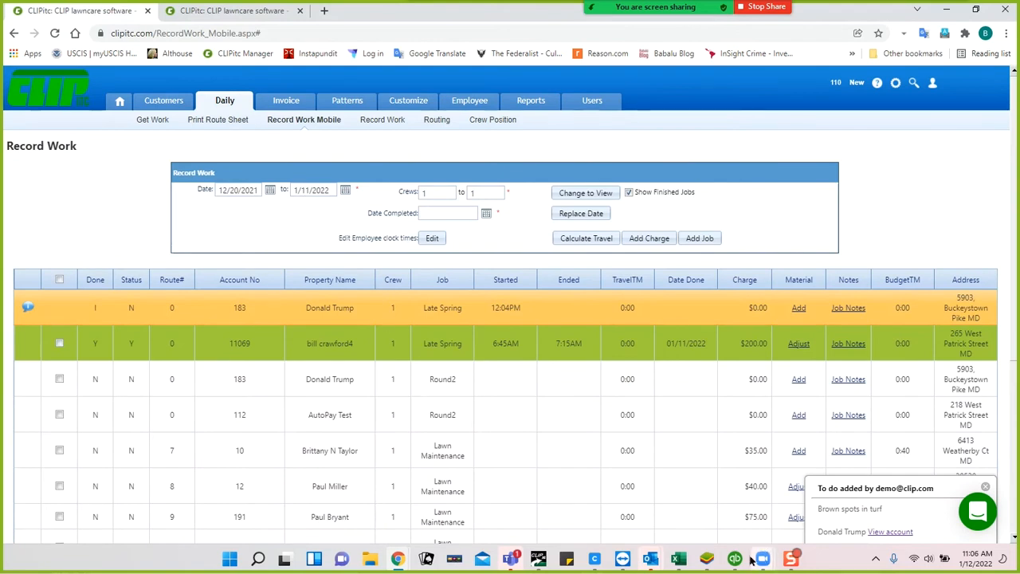
{"action": "left_click", "coordinate": [706, 559]}
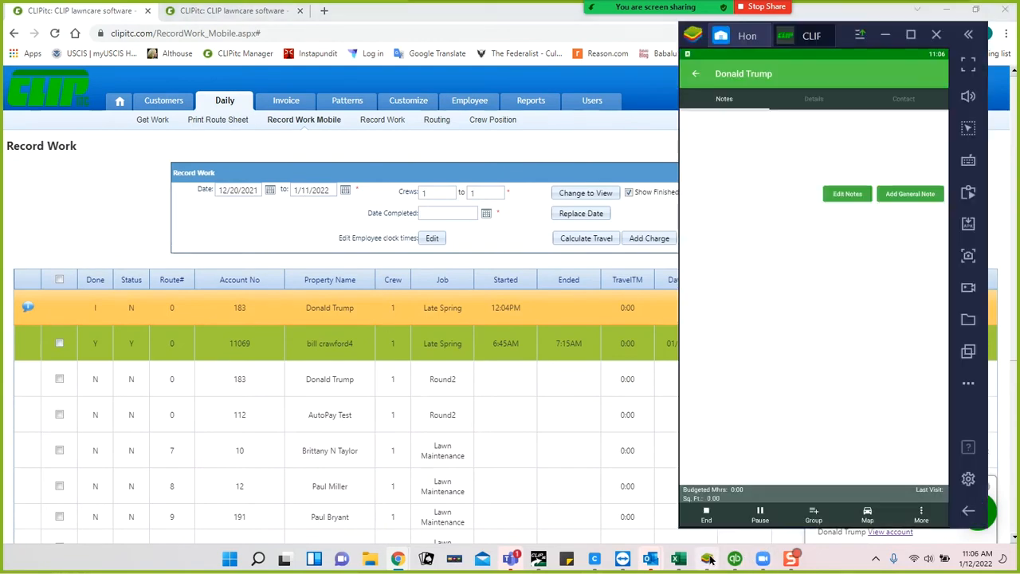
{"action": "left_click", "coordinate": [706, 514]}
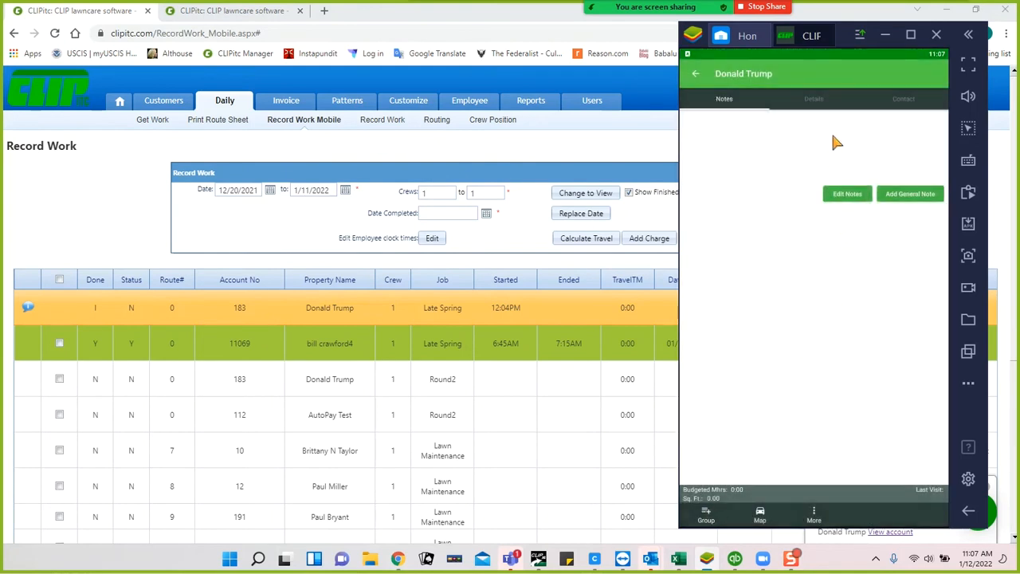
{"action": "left_click", "coordinate": [885, 35]}
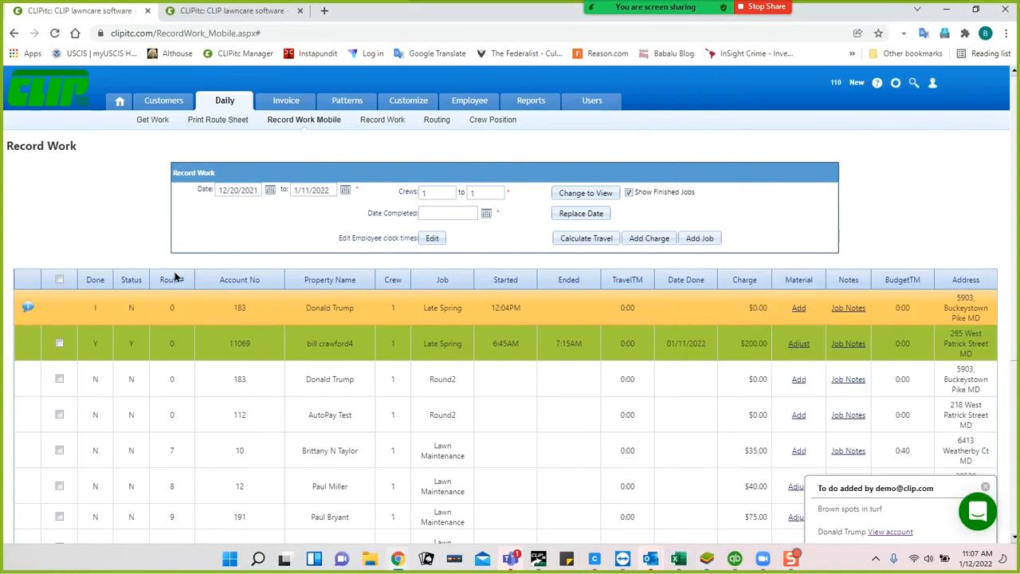
{"action": "left_click", "coordinate": [55, 35]}
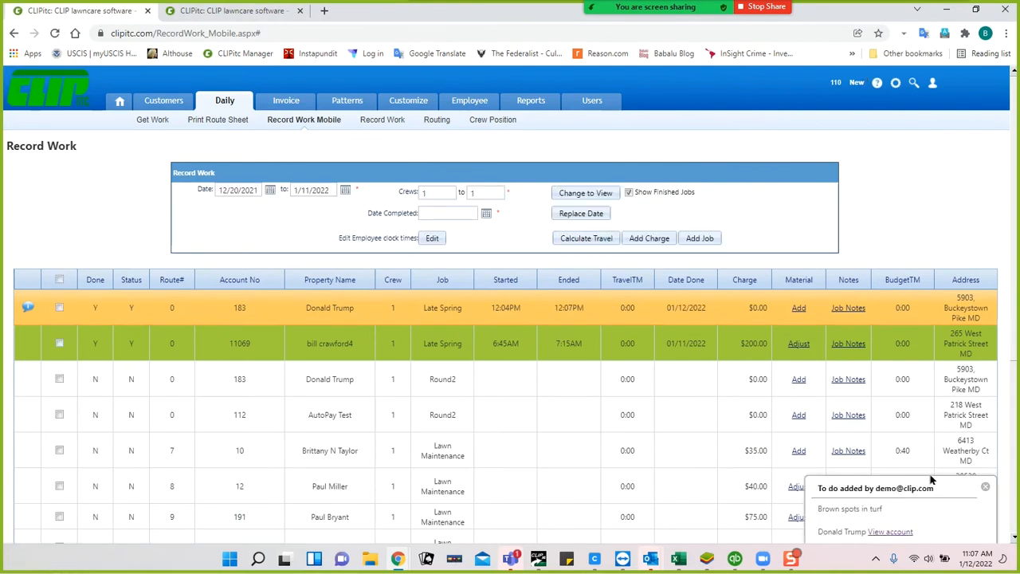
{"action": "left_click", "coordinate": [985, 486]}
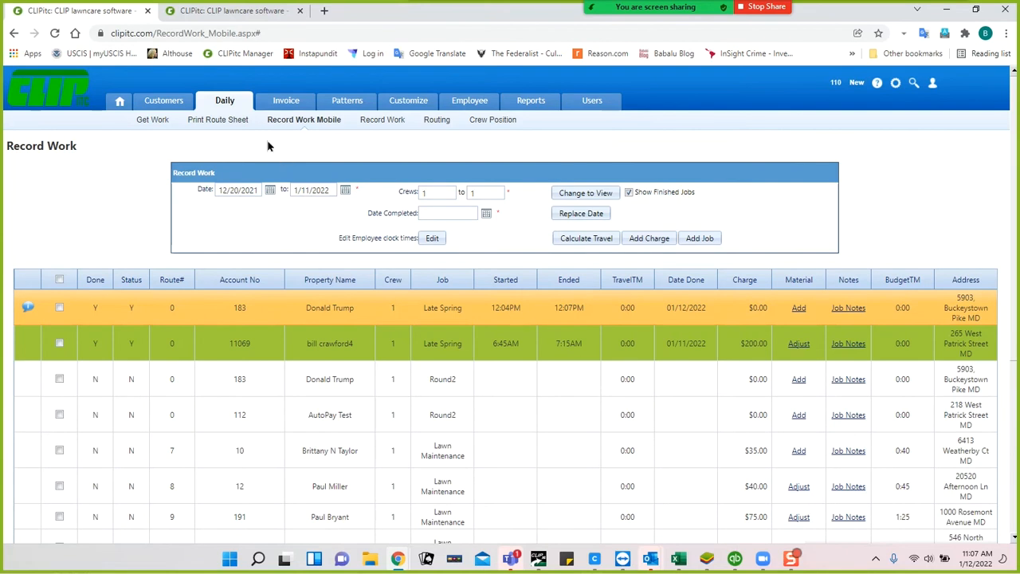
Step: Open Message Customer from the Get Work page and list the customers with the Lawn Maintenance job
{"action": "left_click", "coordinate": [153, 124]}
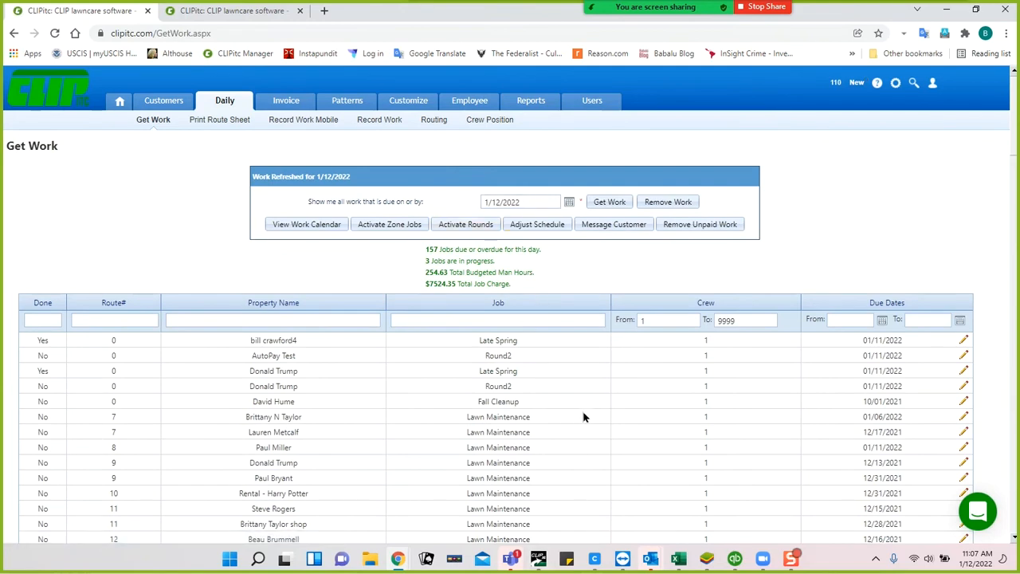
{"action": "scroll", "coordinate": [587, 412], "scroll_direction": "down", "scroll_amount": 1}
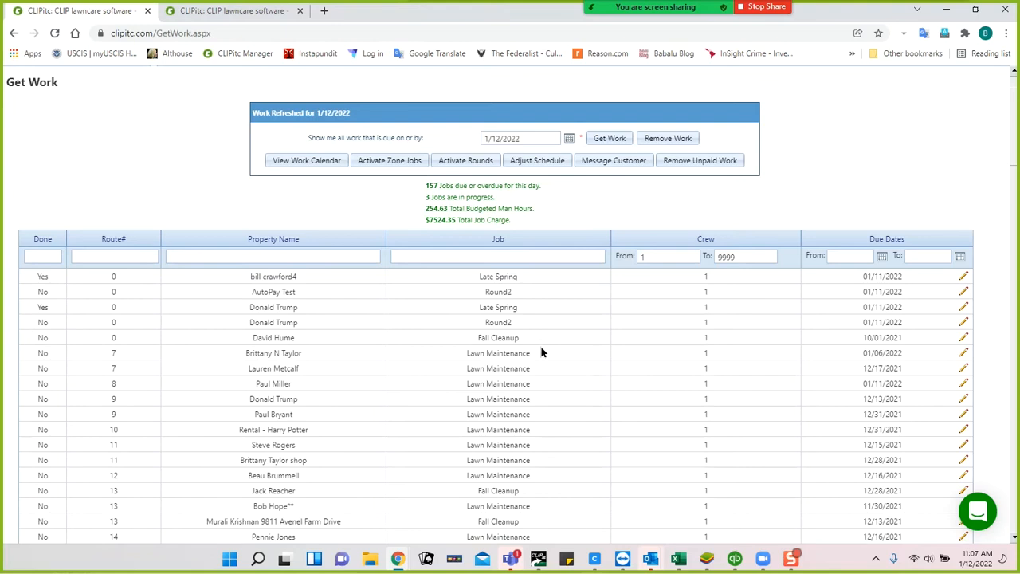
{"action": "left_click", "coordinate": [613, 162]}
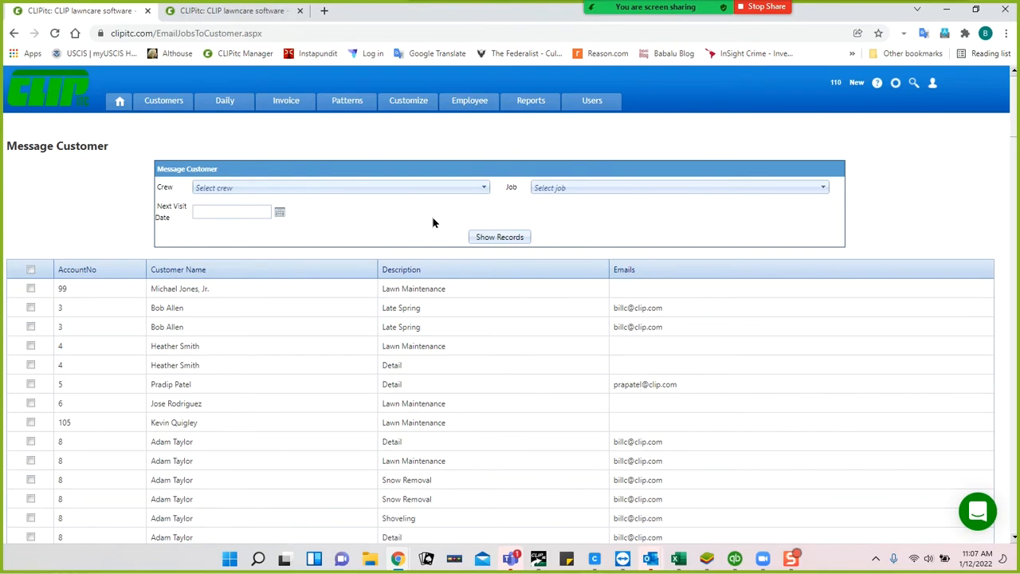
{"action": "left_click", "coordinate": [593, 188]}
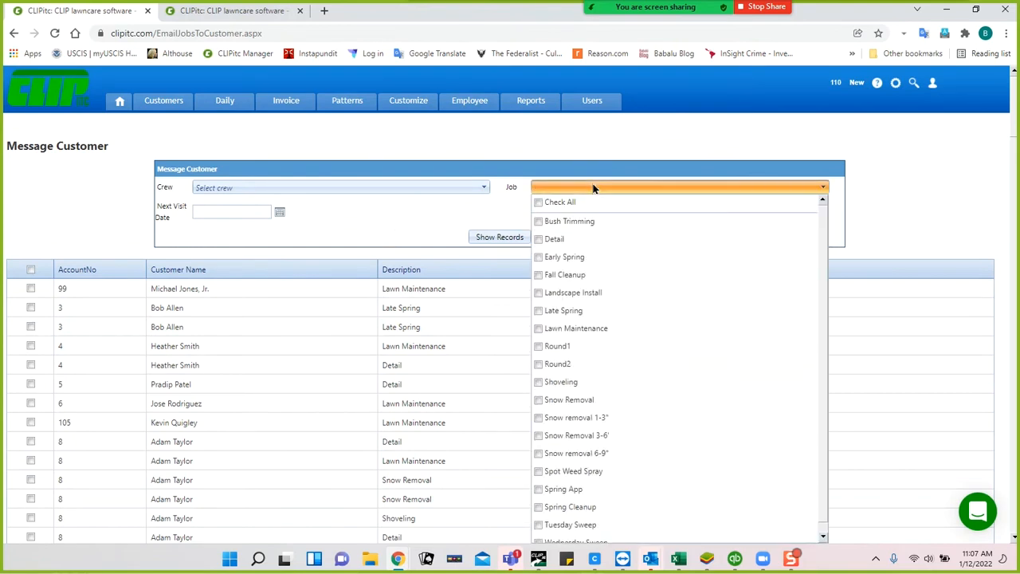
{"action": "left_click", "coordinate": [577, 329]}
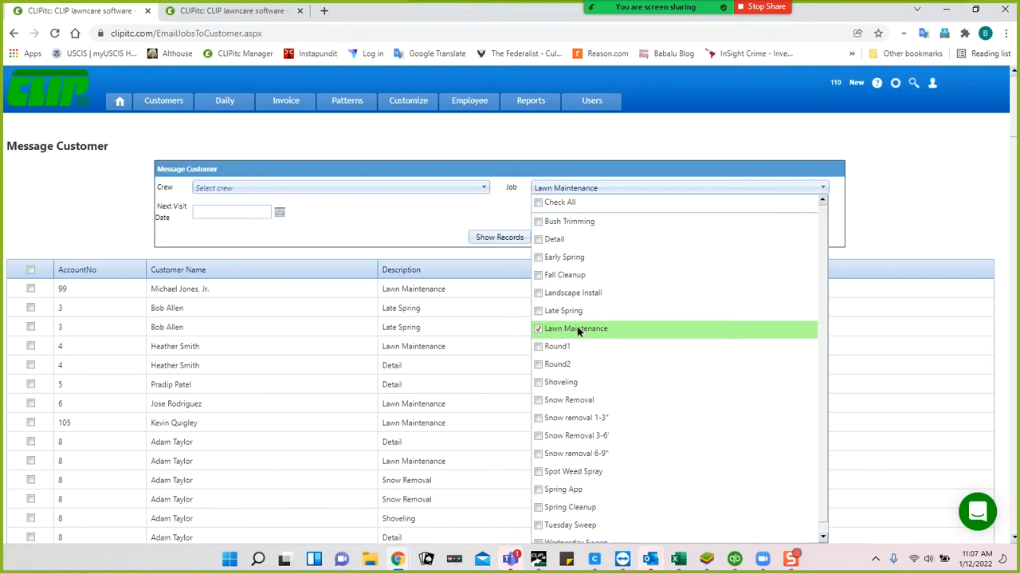
{"action": "left_click", "coordinate": [489, 236]}
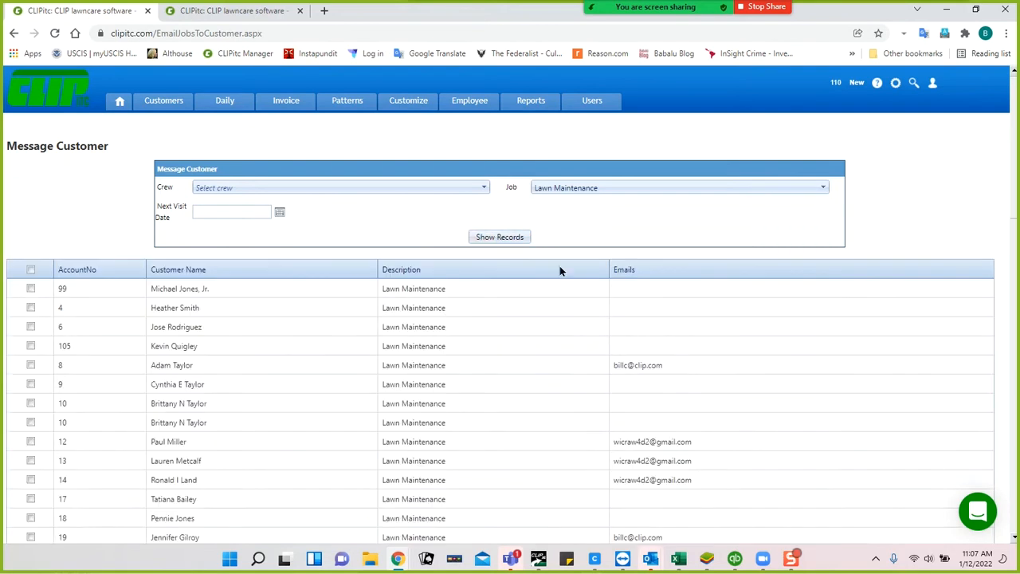
Step: Select all listed Lawn Maintenance customers, create an email to them and check which email templates are available
{"action": "left_click", "coordinate": [31, 270]}
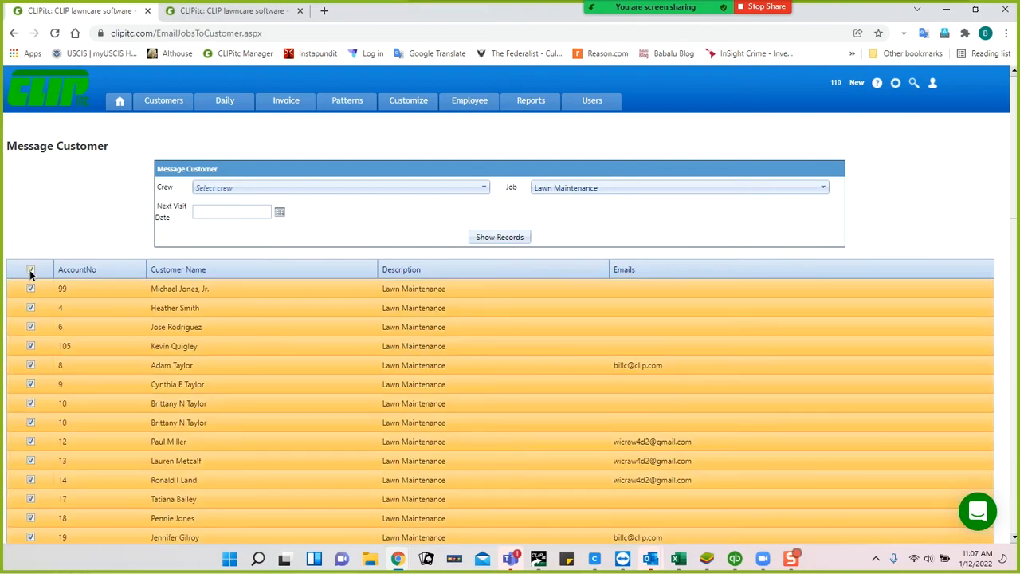
{"action": "scroll", "coordinate": [527, 396], "scroll_direction": "down", "scroll_amount": 3}
{"action": "scroll", "coordinate": [538, 408], "scroll_direction": "down", "scroll_amount": 7}
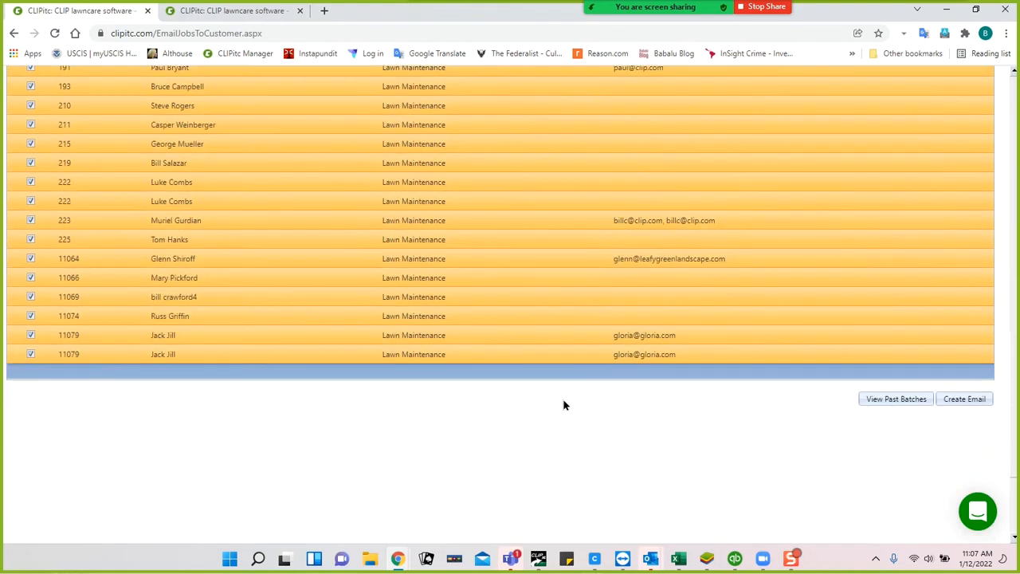
{"action": "left_click", "coordinate": [956, 404]}
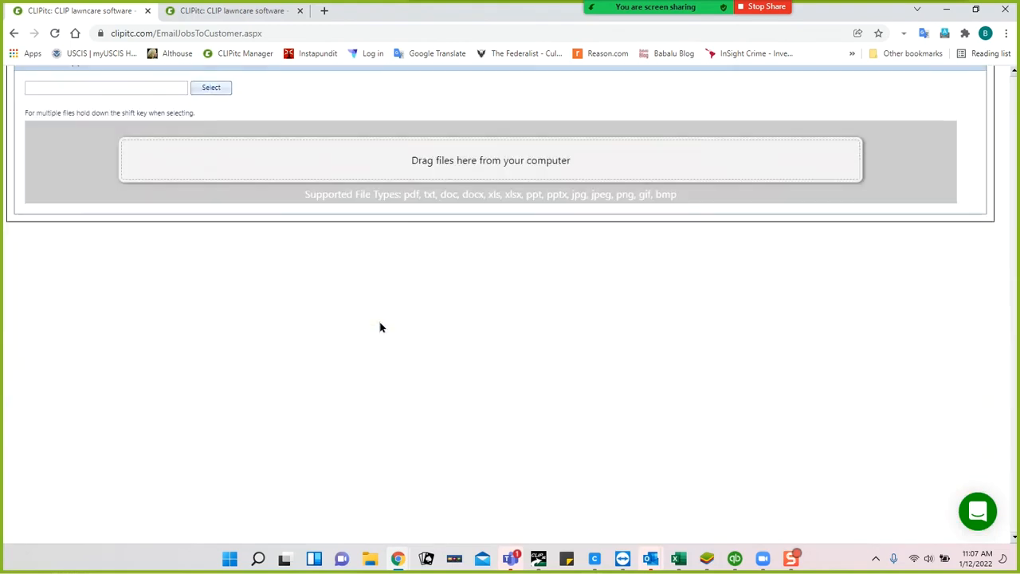
{"action": "scroll", "coordinate": [380, 327], "scroll_direction": "up", "scroll_amount": 3}
{"action": "scroll", "coordinate": [380, 327], "scroll_direction": "up", "scroll_amount": 3}
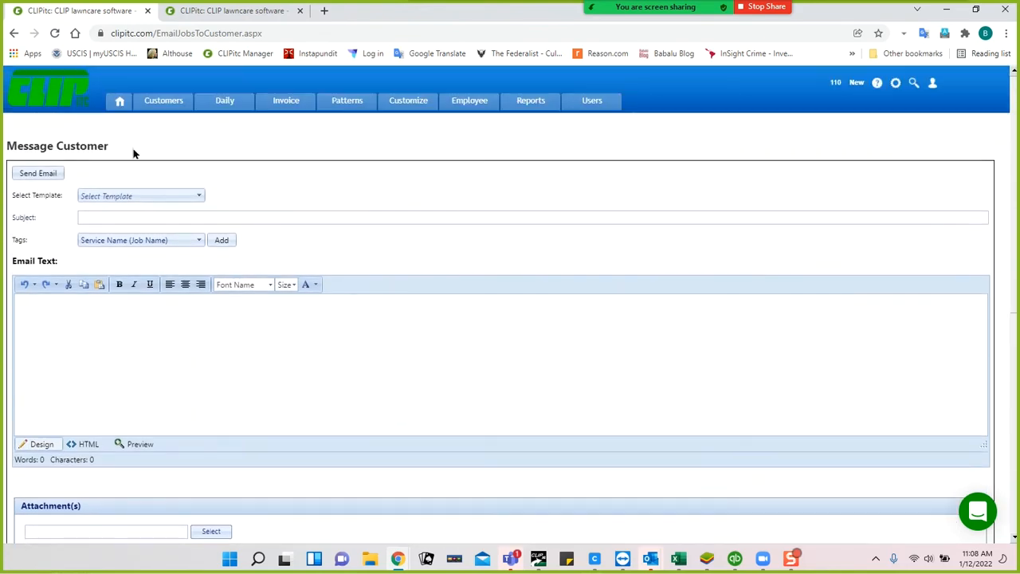
{"action": "left_click", "coordinate": [198, 197]}
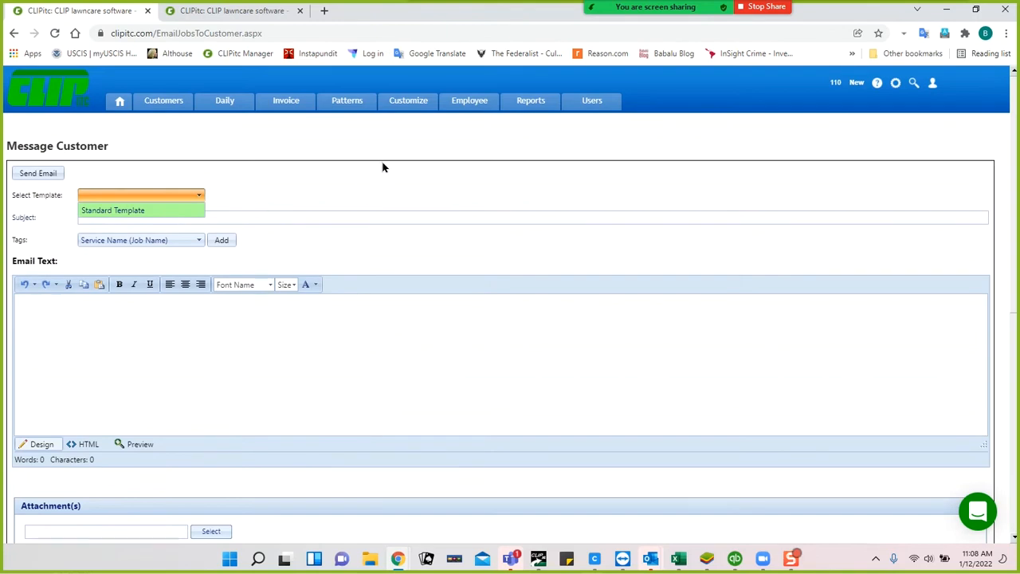
{"action": "mouse_move", "coordinate": [407, 103]}
{"action": "left_click", "coordinate": [264, 188]}
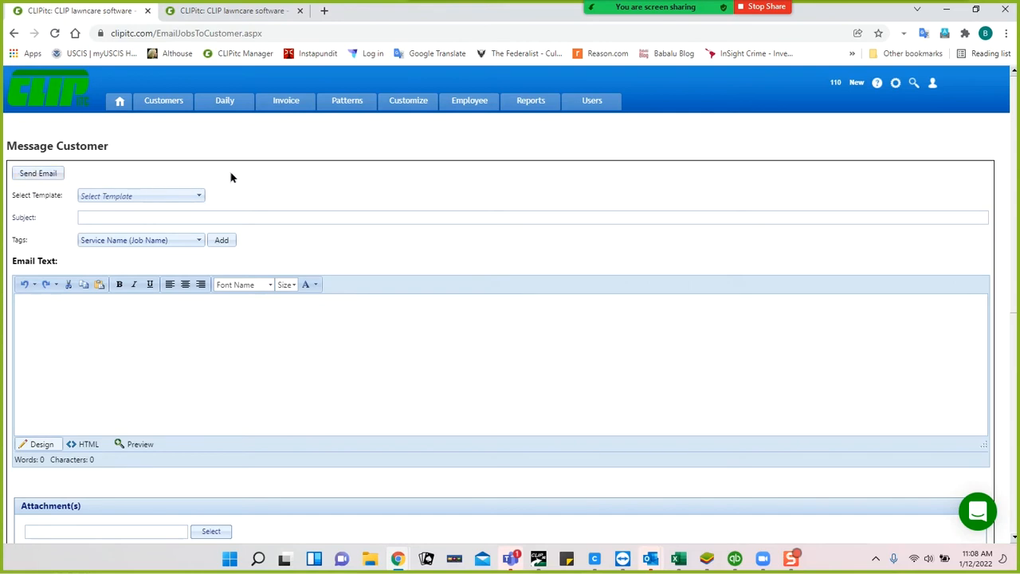
{"action": "left_click", "coordinate": [404, 106]}
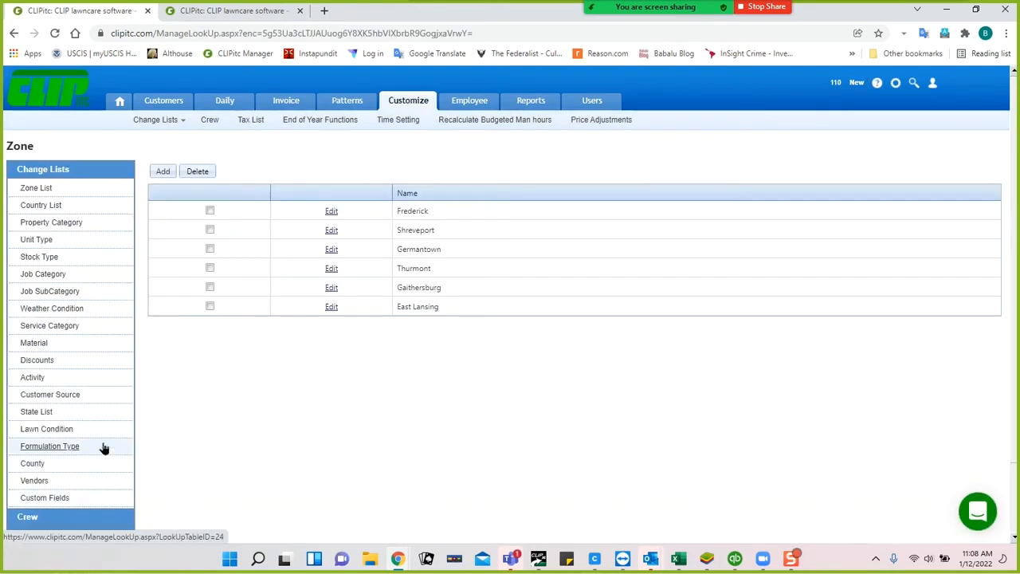
{"action": "scroll", "coordinate": [102, 449], "scroll_direction": "down", "scroll_amount": 2}
{"action": "scroll", "coordinate": [102, 446], "scroll_direction": "up", "scroll_amount": 2}
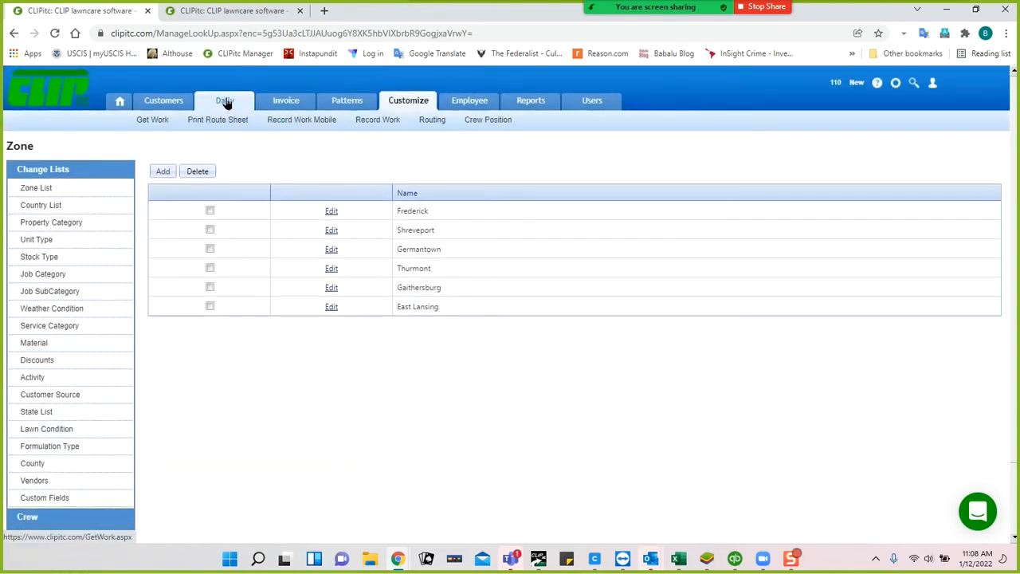
Step: Open the Daily Work Message template in the customer marketing emails
{"action": "mouse_move", "coordinate": [183, 105]}
{"action": "mouse_move", "coordinate": [291, 120]}
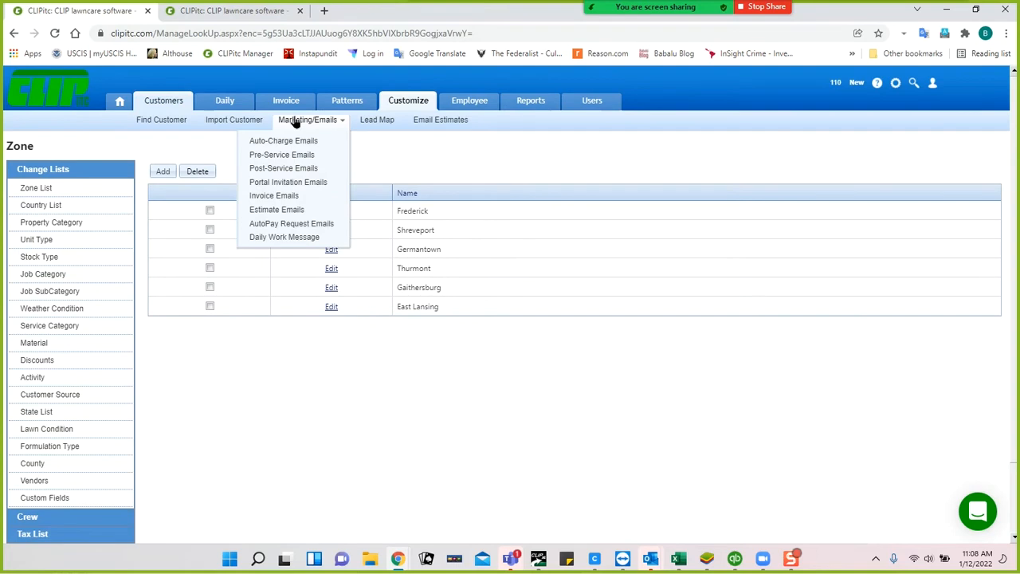
{"action": "left_click", "coordinate": [284, 238]}
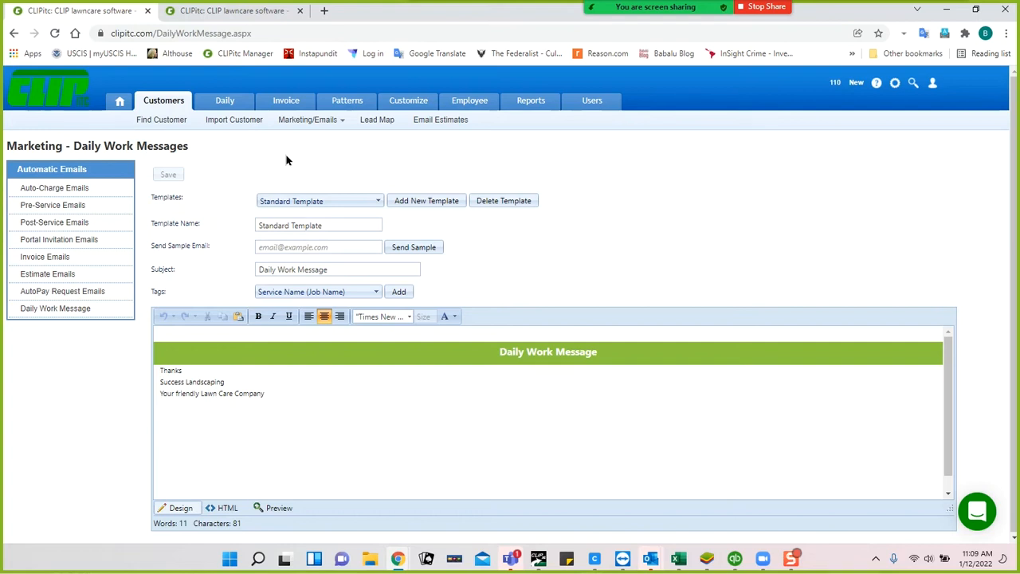
Step: View the jobs on the daily Record Work page and return to Get Work
{"action": "left_click", "coordinate": [226, 104]}
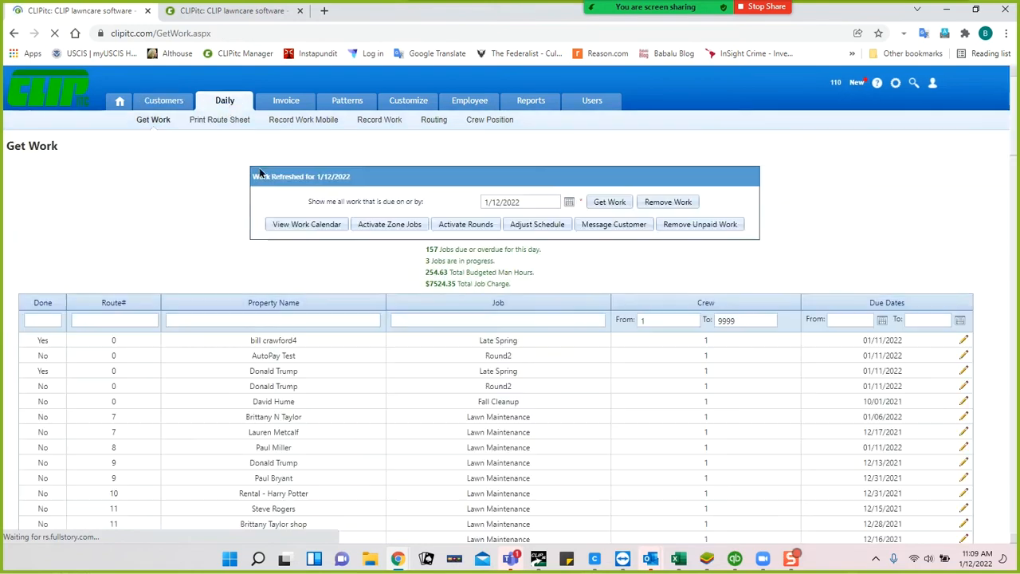
{"action": "left_click", "coordinate": [380, 122]}
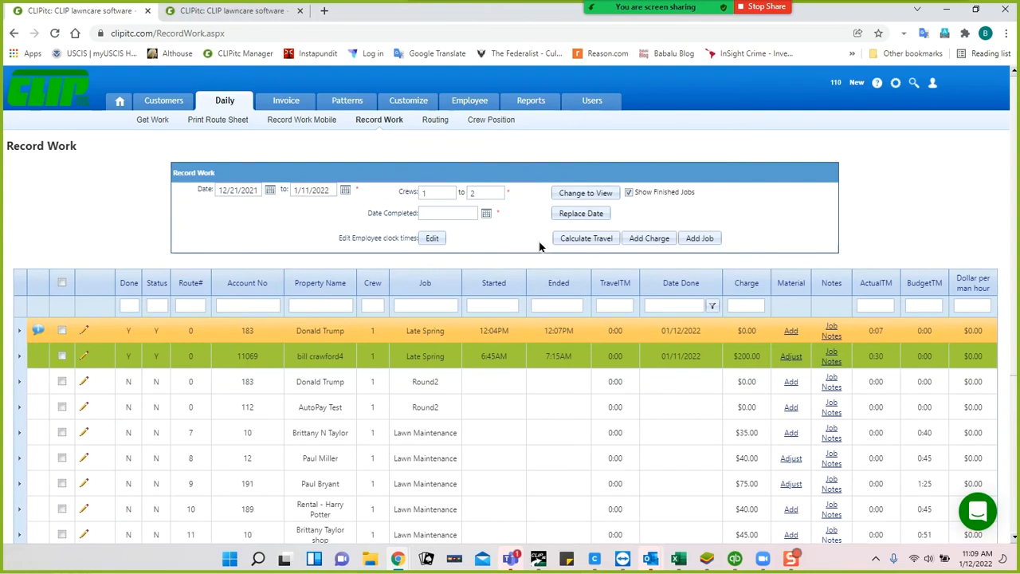
{"action": "left_click", "coordinate": [162, 121]}
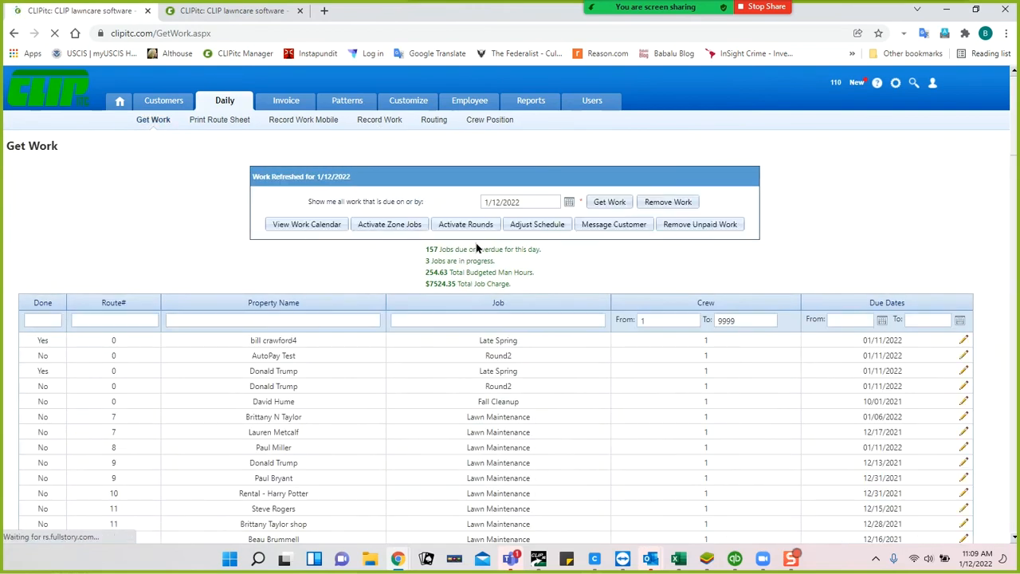
Step: In Message Customer, show the records for maintenance crews 1 and 2 and look through the customers
{"action": "left_click", "coordinate": [594, 226]}
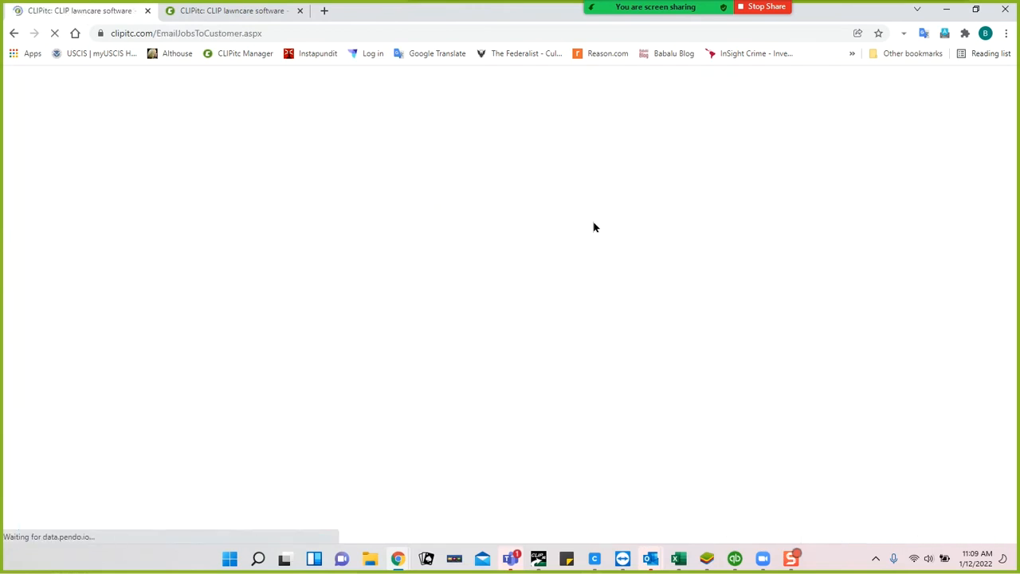
{"action": "left_click", "coordinate": [419, 189]}
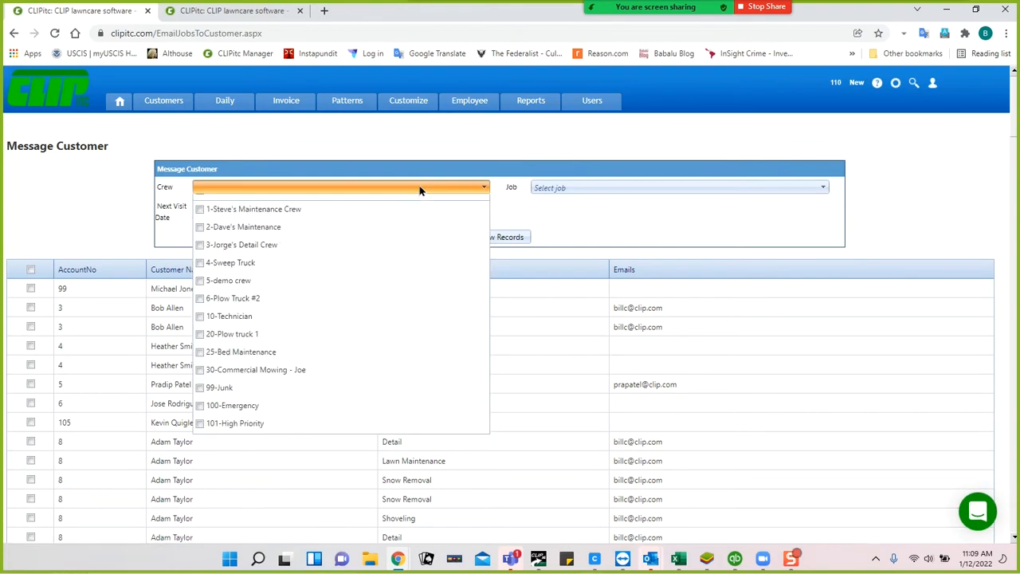
{"action": "left_click", "coordinate": [199, 223]}
{"action": "left_click", "coordinate": [200, 239]}
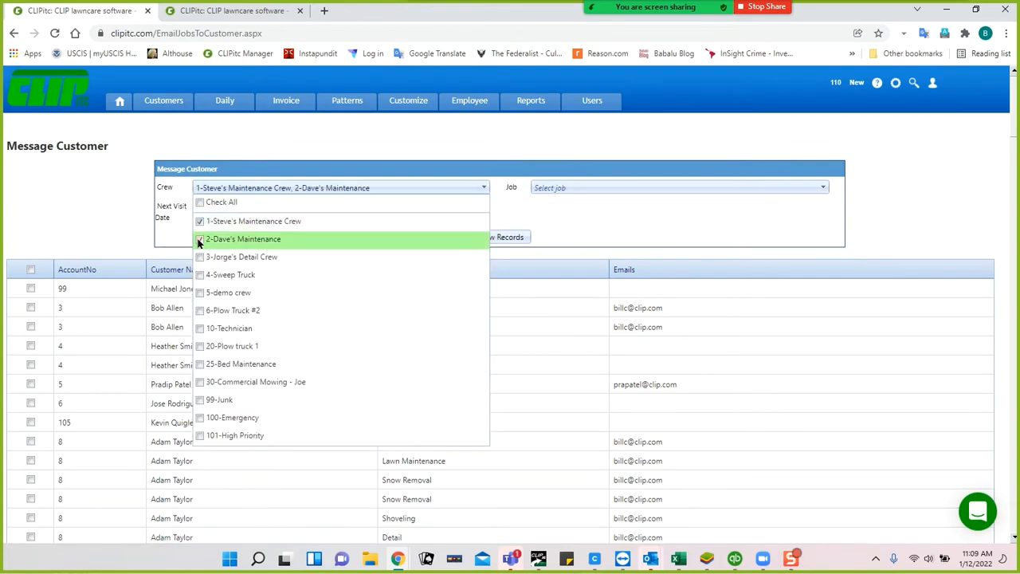
{"action": "left_click", "coordinate": [559, 215]}
{"action": "left_click", "coordinate": [508, 238]}
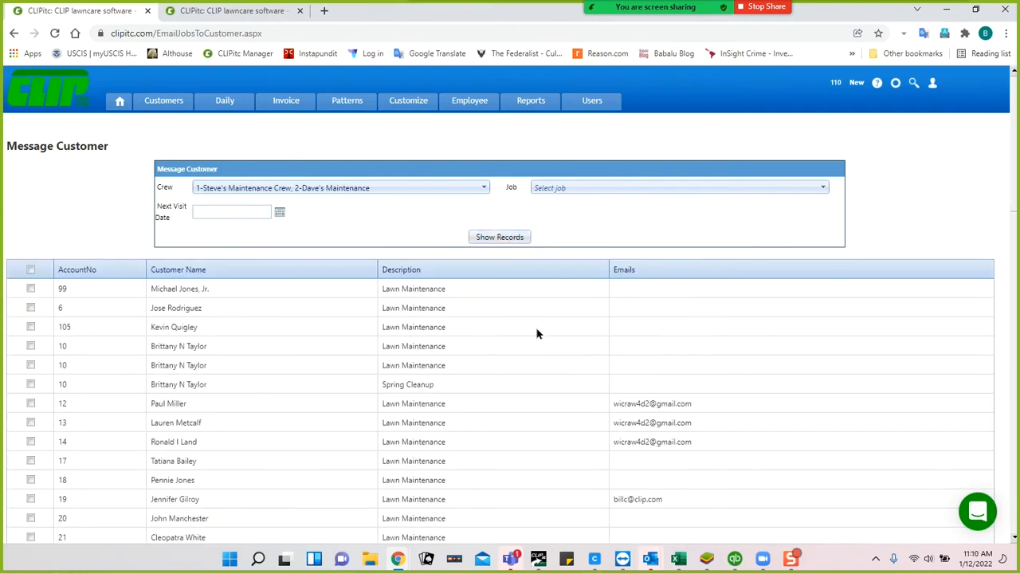
{"action": "scroll", "coordinate": [537, 335], "scroll_direction": "down", "scroll_amount": 2}
{"action": "scroll", "coordinate": [537, 335], "scroll_direction": "down", "scroll_amount": 5}
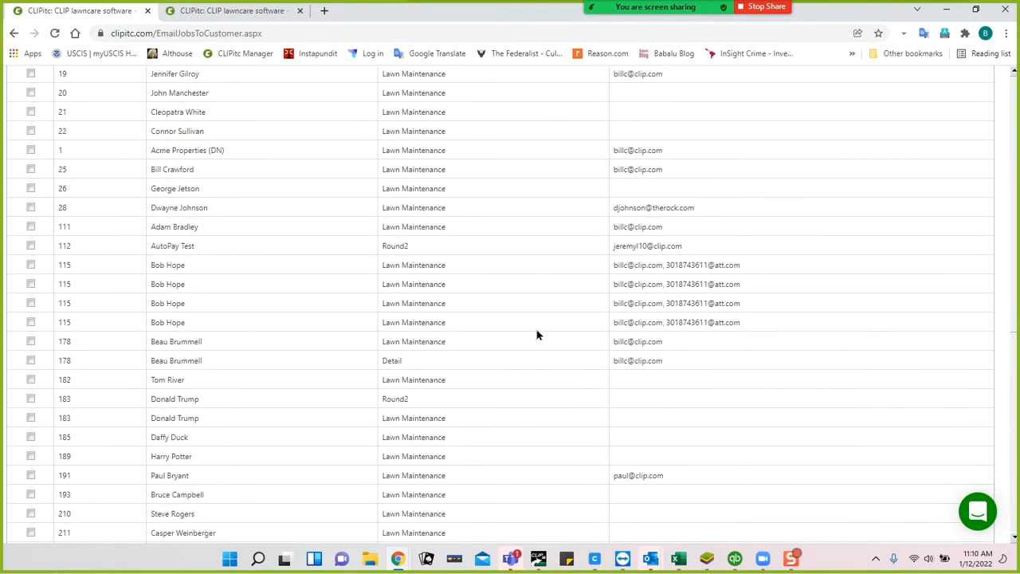
{"action": "scroll", "coordinate": [537, 334], "scroll_direction": "up", "scroll_amount": 5}
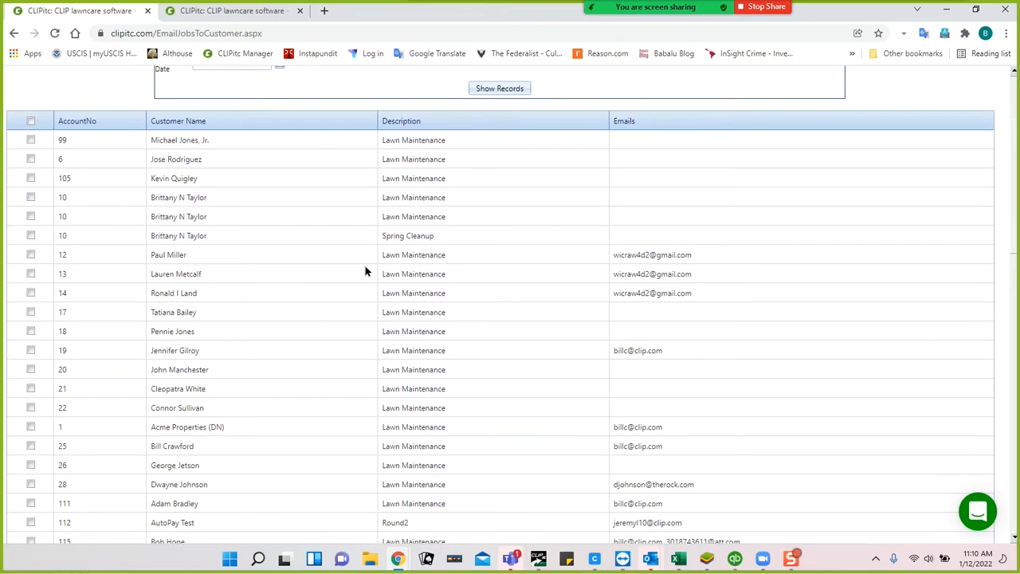
{"action": "scroll", "coordinate": [327, 262], "scroll_direction": "up", "scroll_amount": 2}
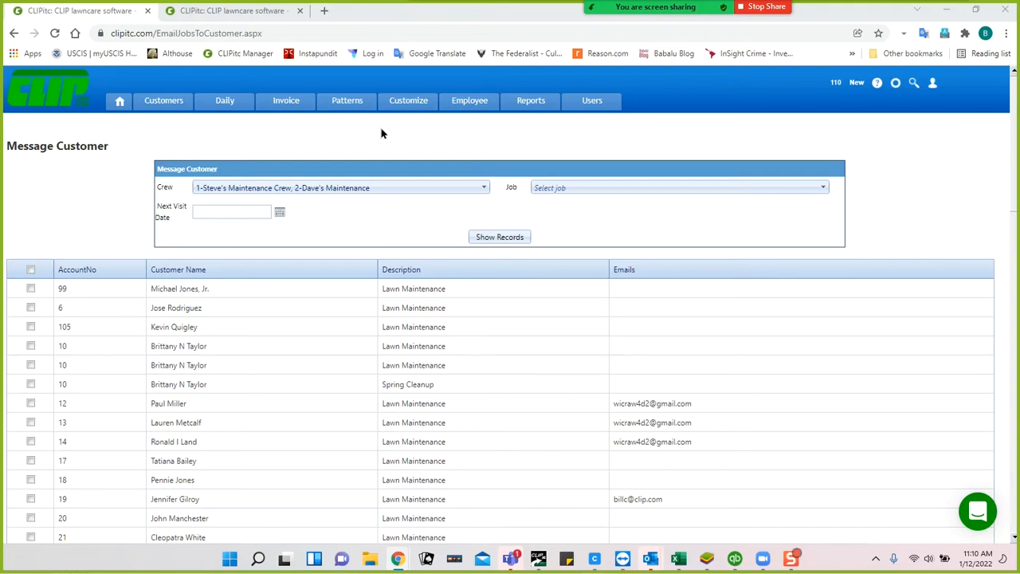
Step: Return to Get Work and open the Remove Unpaid Work list of customers with overdue balances
{"action": "mouse_move", "coordinate": [164, 101]}
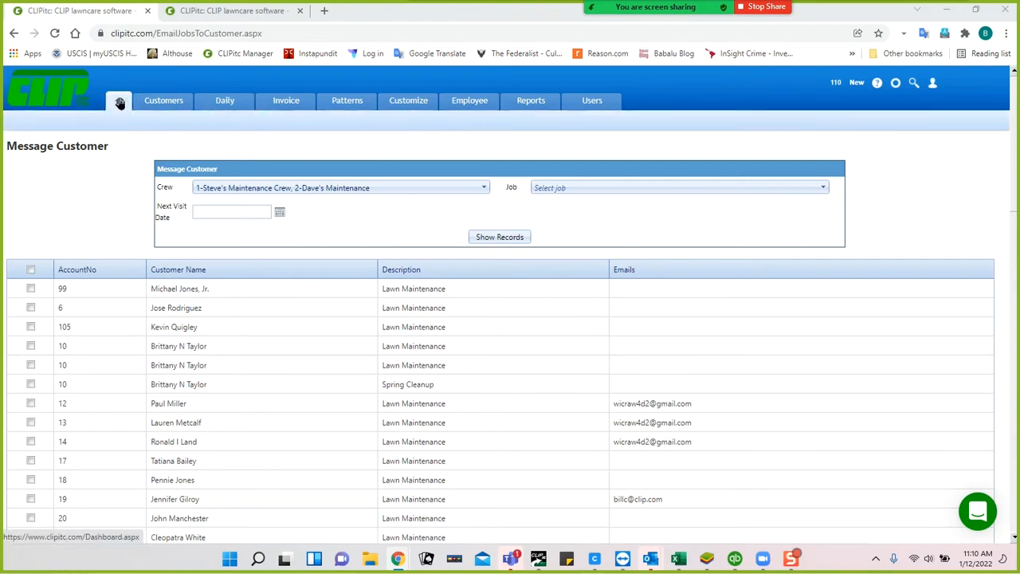
{"action": "mouse_move", "coordinate": [223, 105]}
{"action": "left_click", "coordinate": [162, 126]}
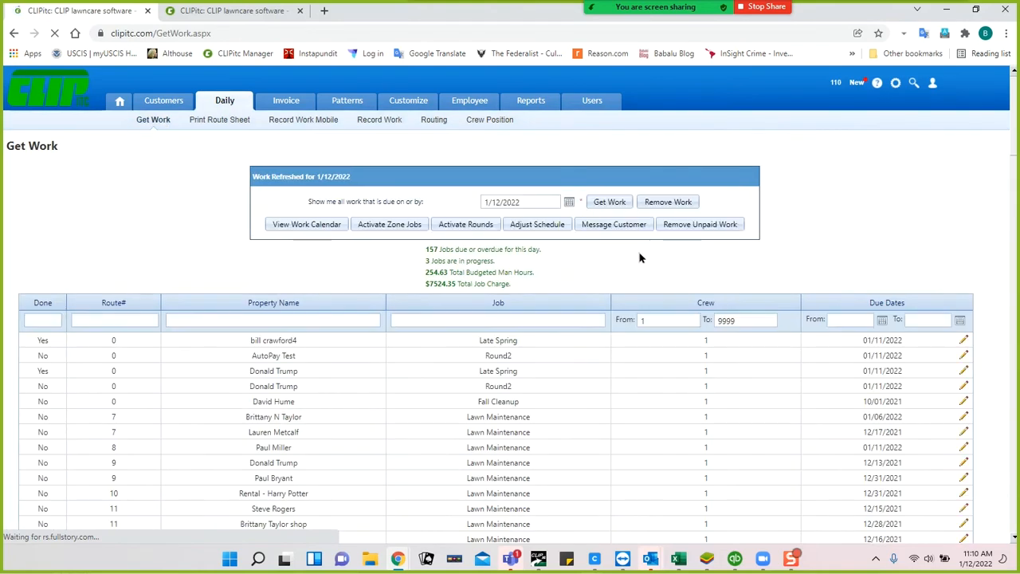
{"action": "left_click", "coordinate": [699, 226]}
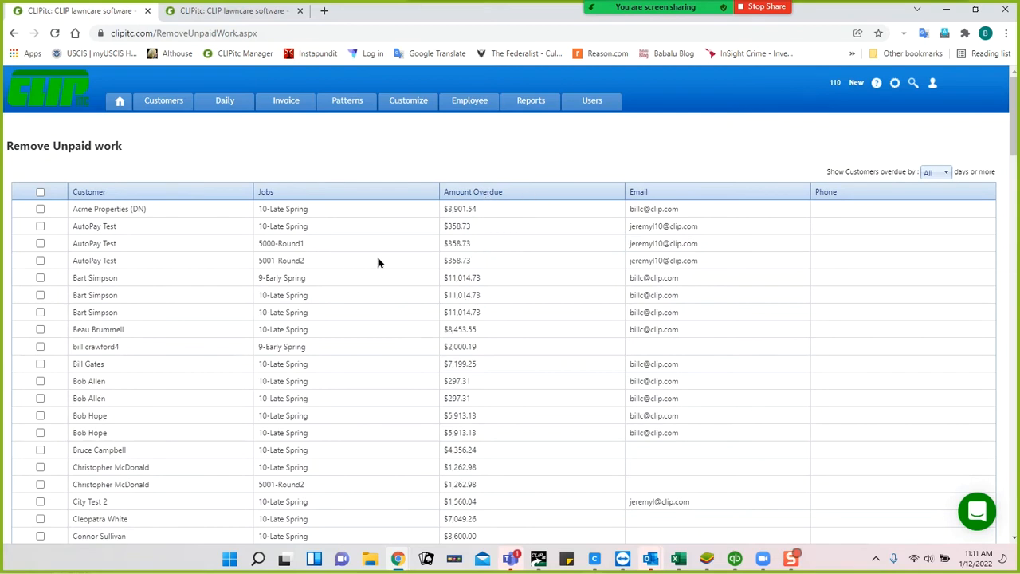
Step: Sort the unpaid work list by amount overdue from smallest to largest and look through the entries
{"action": "left_click", "coordinate": [458, 197]}
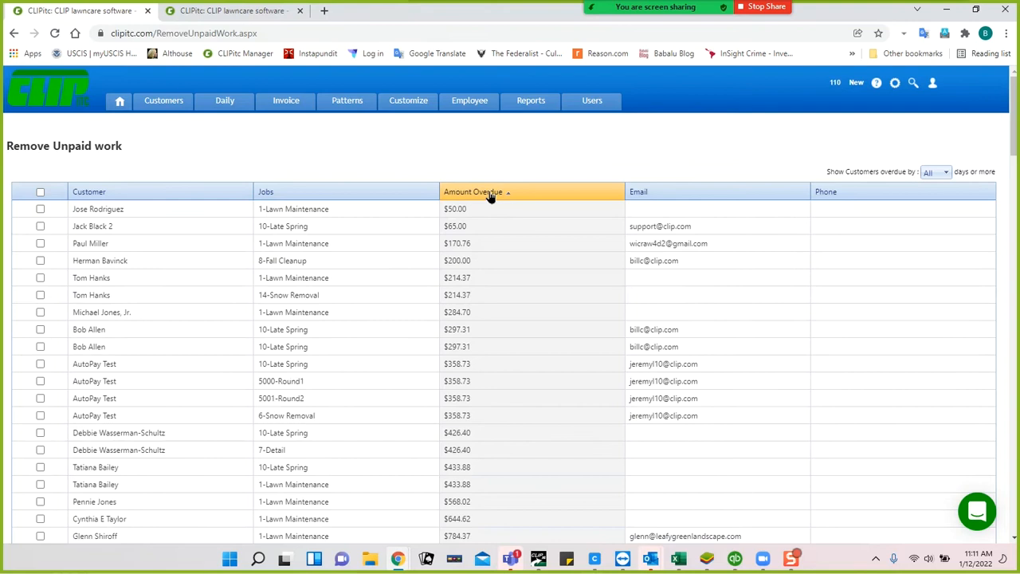
{"action": "scroll", "coordinate": [507, 255], "scroll_direction": "down", "scroll_amount": 5}
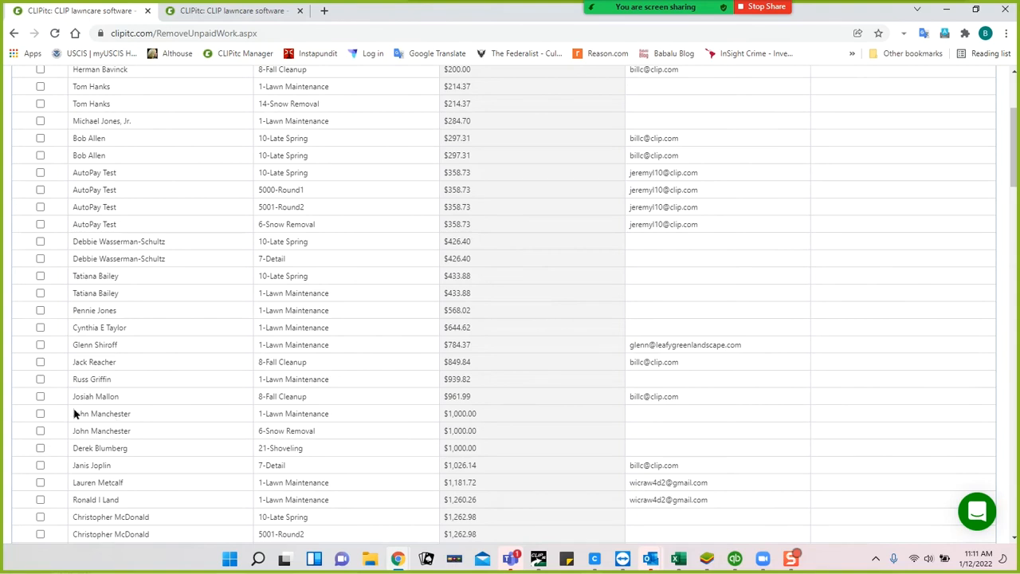
{"action": "scroll", "coordinate": [255, 446], "scroll_direction": "up", "scroll_amount": 5}
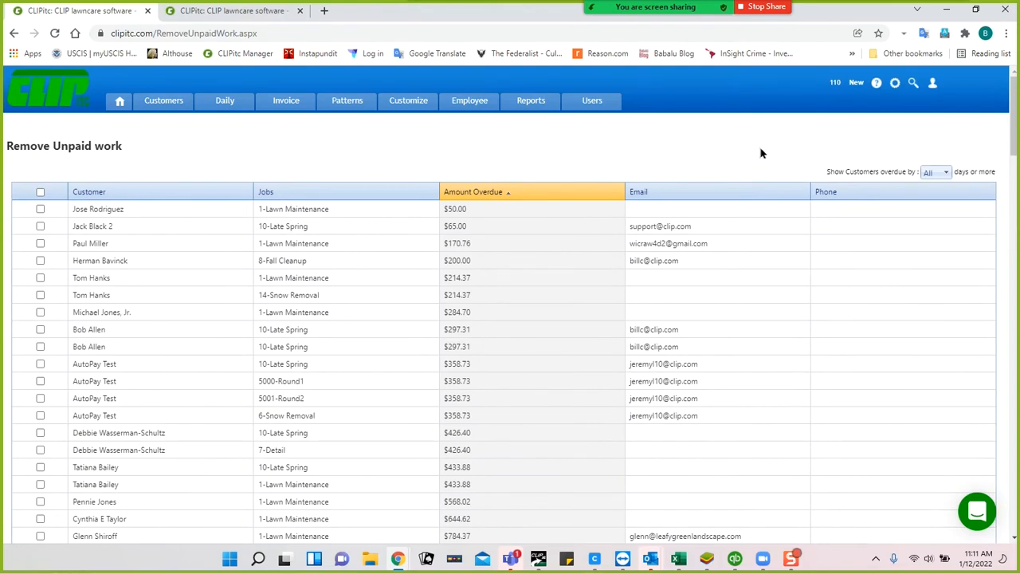
Step: Limit the unpaid work list to customers overdue by 90 days or more and look through their jobs
{"action": "left_click", "coordinate": [934, 172]}
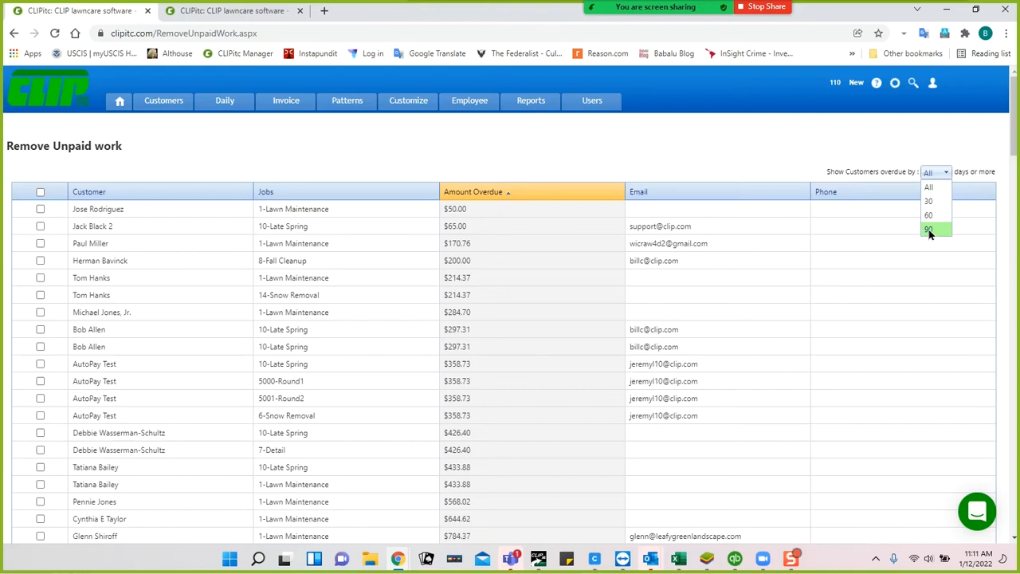
{"action": "left_click", "coordinate": [929, 230]}
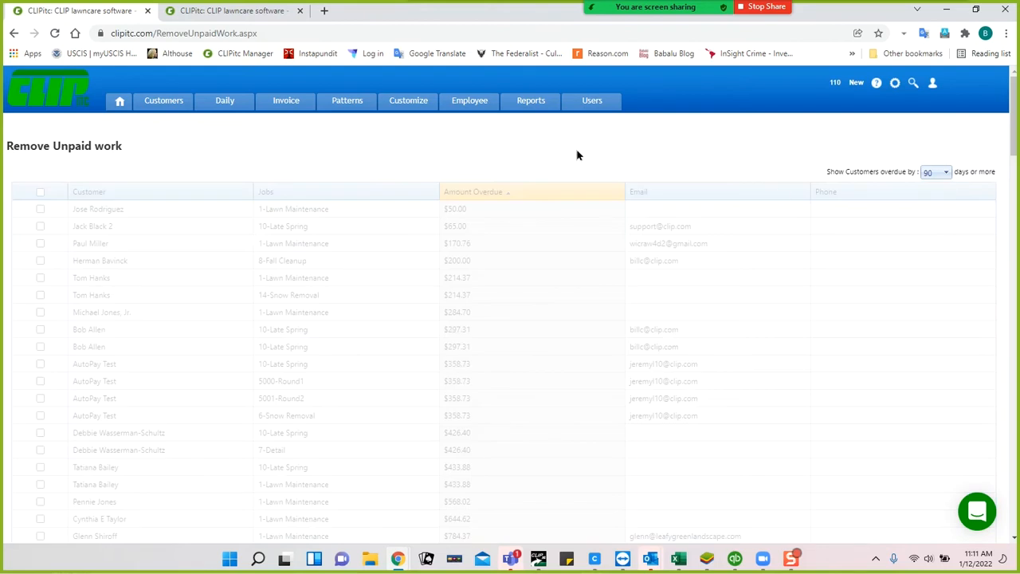
{"action": "scroll", "coordinate": [375, 183], "scroll_direction": "down", "scroll_amount": 2}
{"action": "scroll", "coordinate": [374, 184], "scroll_direction": "down", "scroll_amount": 5}
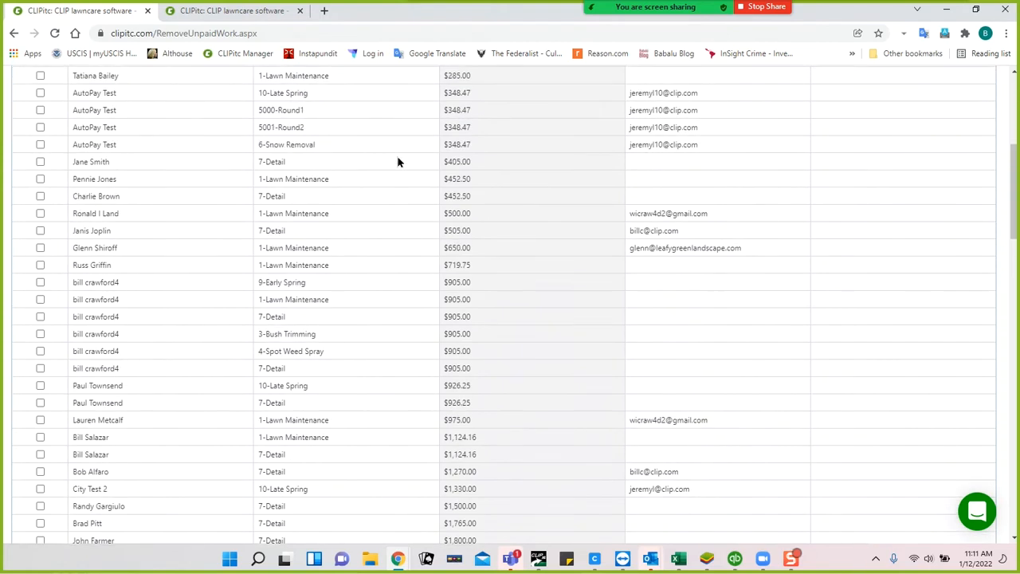
{"action": "scroll", "coordinate": [399, 162], "scroll_direction": "up", "scroll_amount": 7}
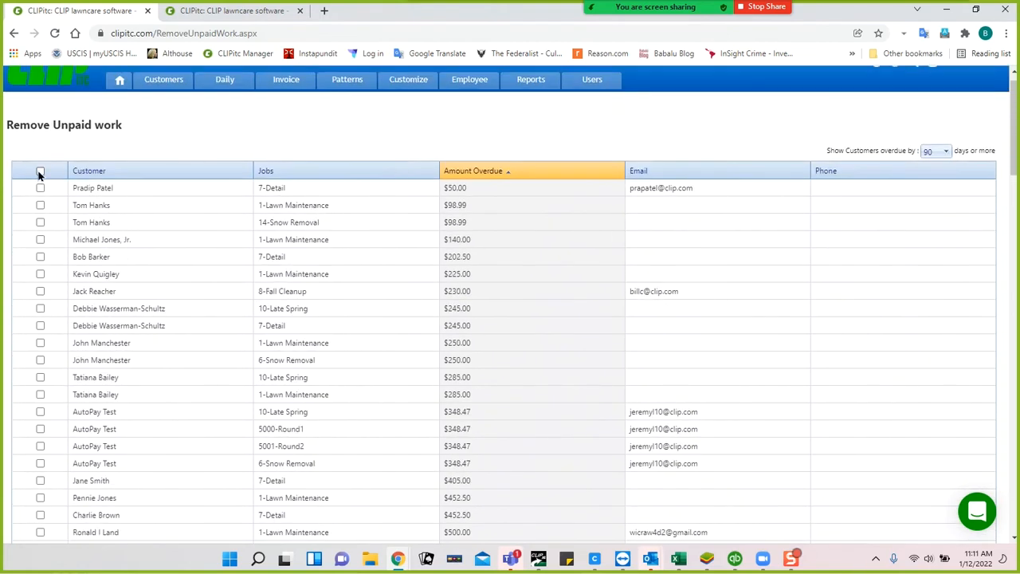
Step: Select all the overdue jobs except the first three, the $50.00 one and the two $98.99 ones
{"action": "left_click", "coordinate": [39, 172]}
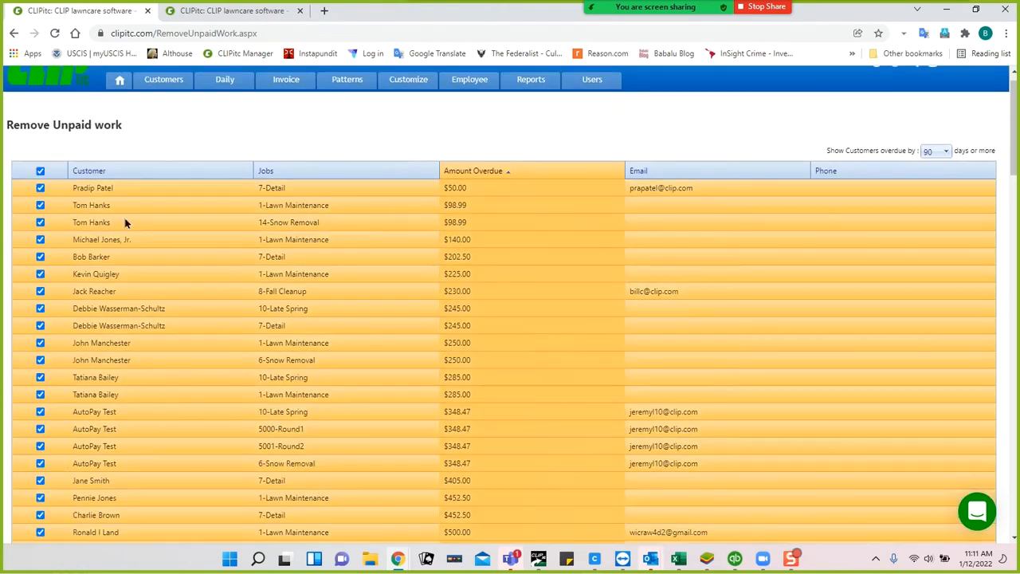
{"action": "left_click", "coordinate": [41, 188]}
{"action": "left_click", "coordinate": [41, 205]}
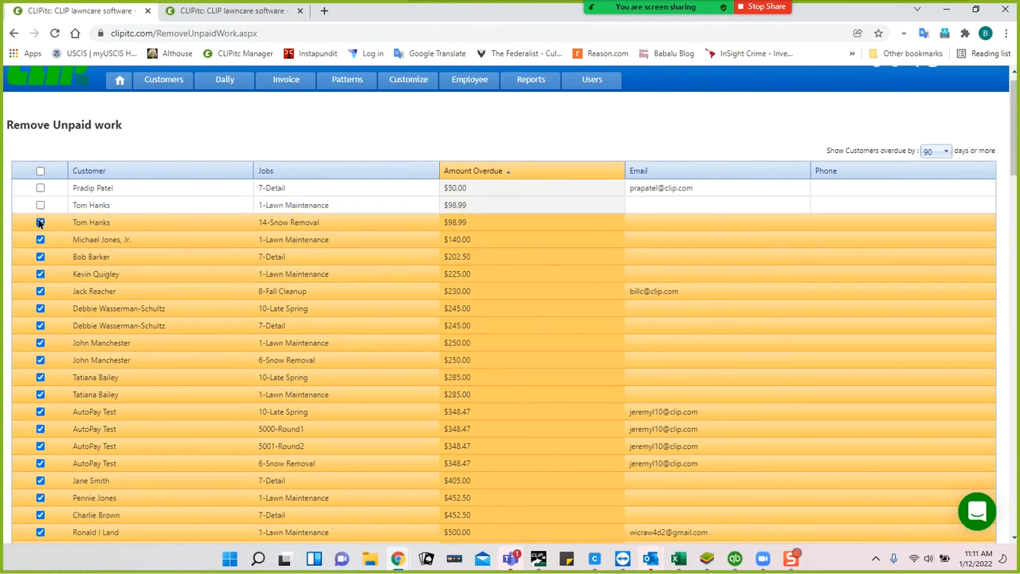
{"action": "left_click", "coordinate": [40, 223]}
{"action": "scroll", "coordinate": [139, 267], "scroll_direction": "up", "scroll_amount": 1}
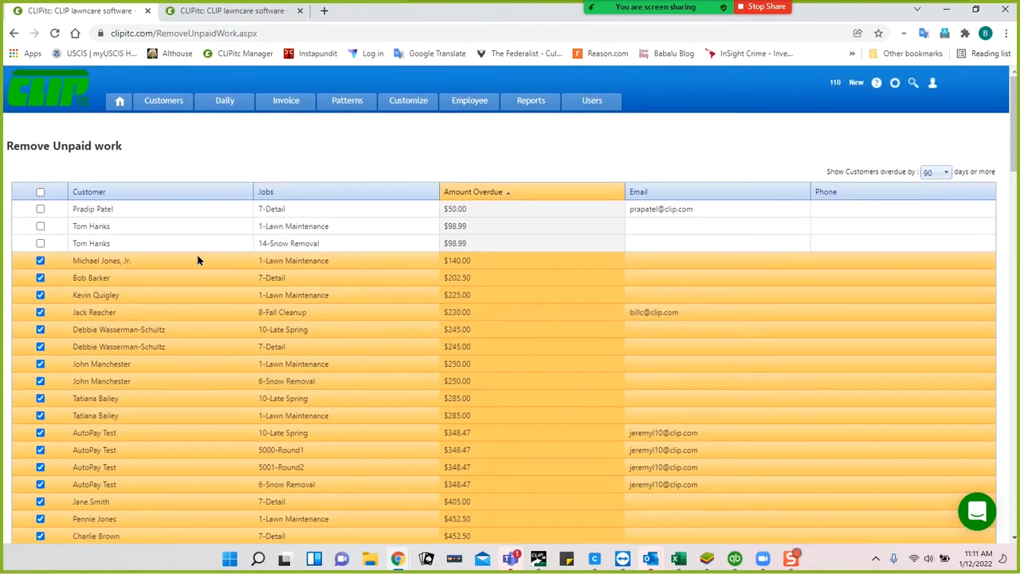
Step: Open a message to the checked customers and look through the tags available for the email text
{"action": "left_click_drag", "start_coordinate": [1014, 159], "coordinate": [1016, 533]}
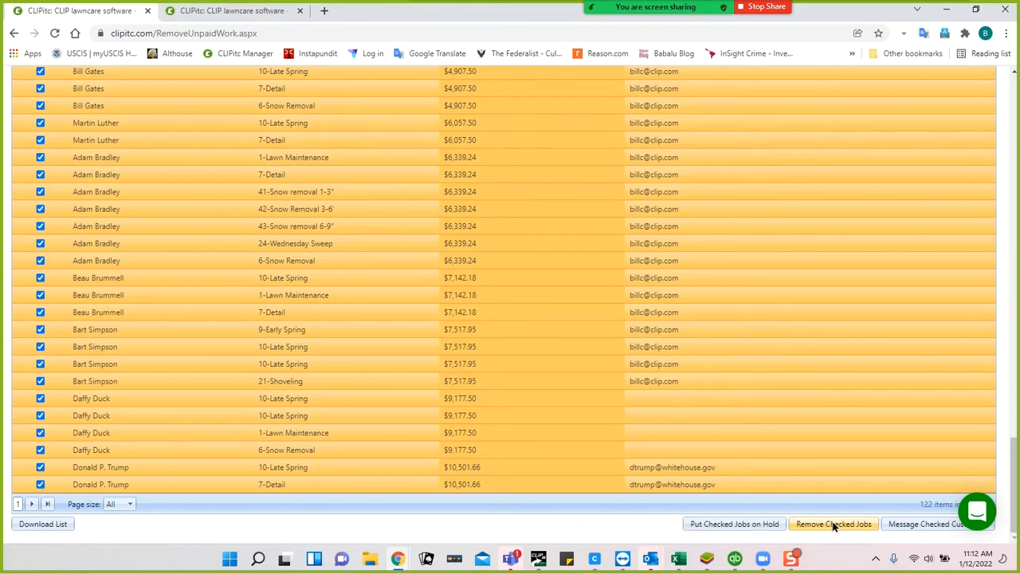
{"action": "left_click", "coordinate": [925, 524]}
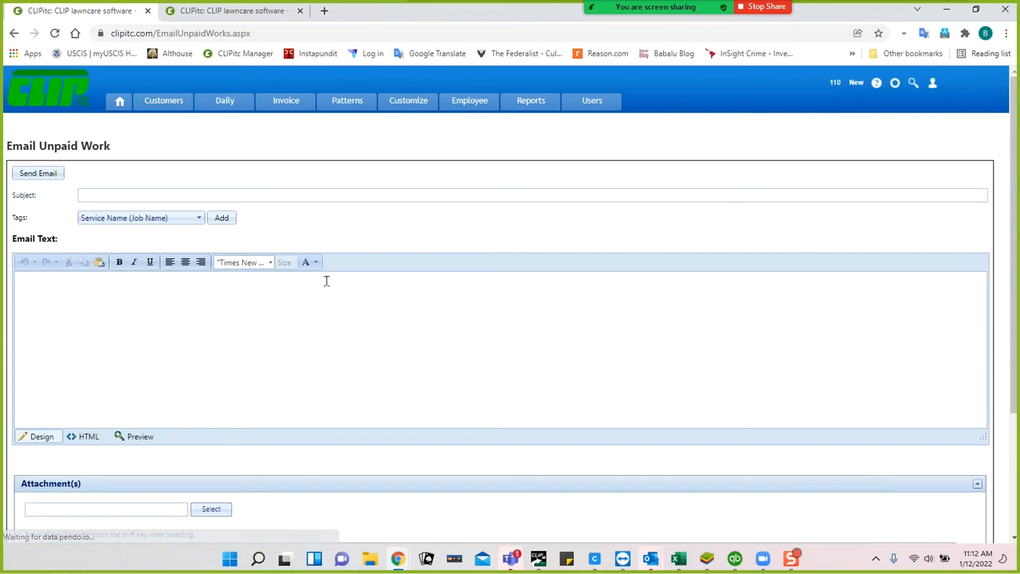
{"action": "left_click", "coordinate": [306, 192]}
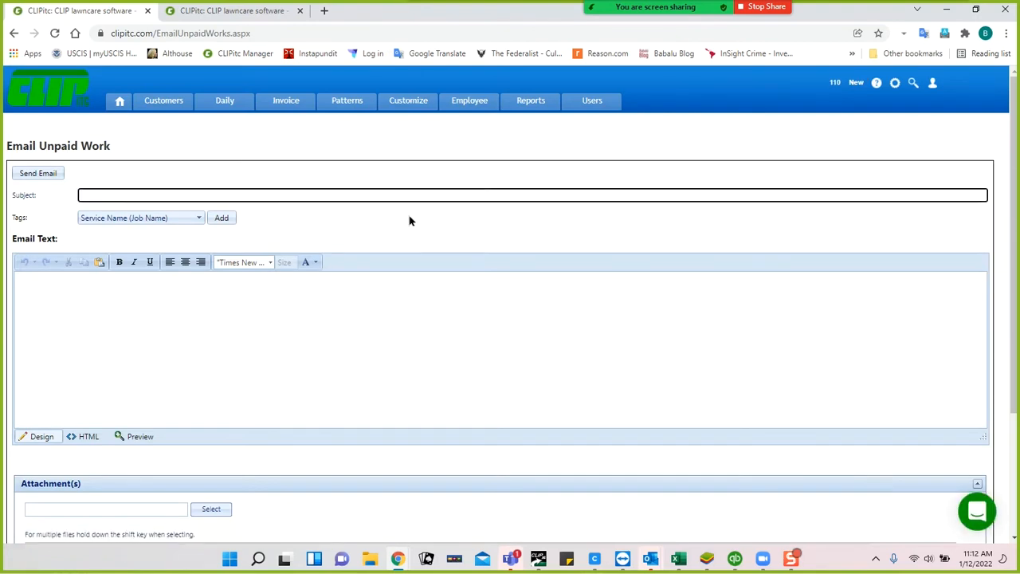
{"action": "left_click", "coordinate": [199, 218]}
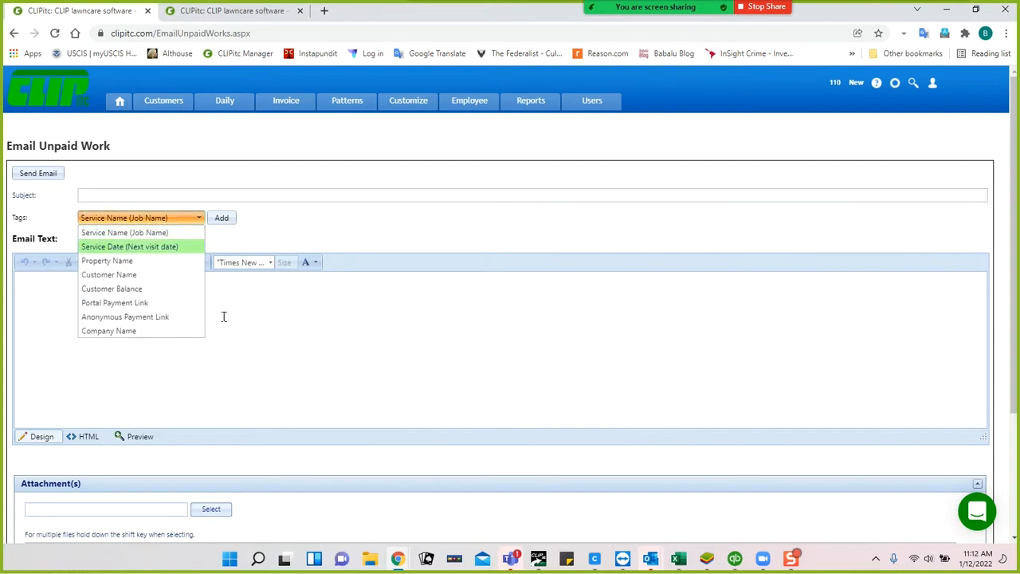
{"action": "left_click", "coordinate": [324, 214]}
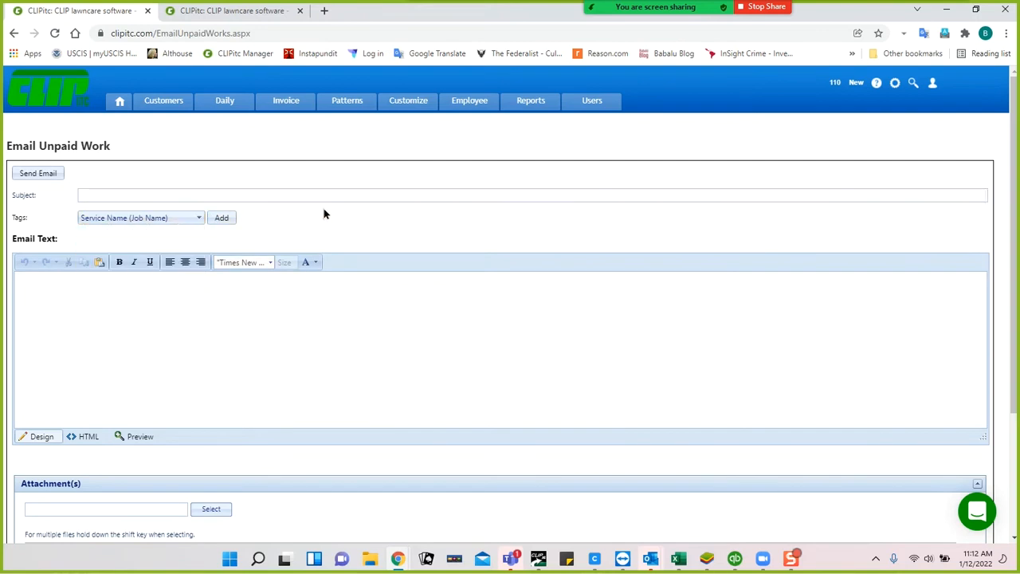
{"action": "left_click", "coordinate": [200, 220]}
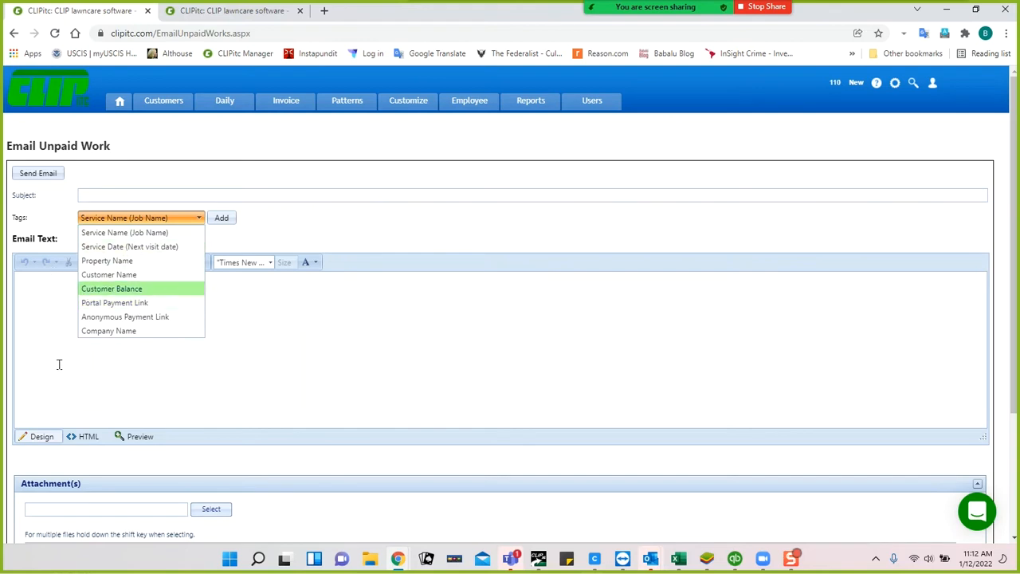
{"action": "left_click", "coordinate": [199, 396]}
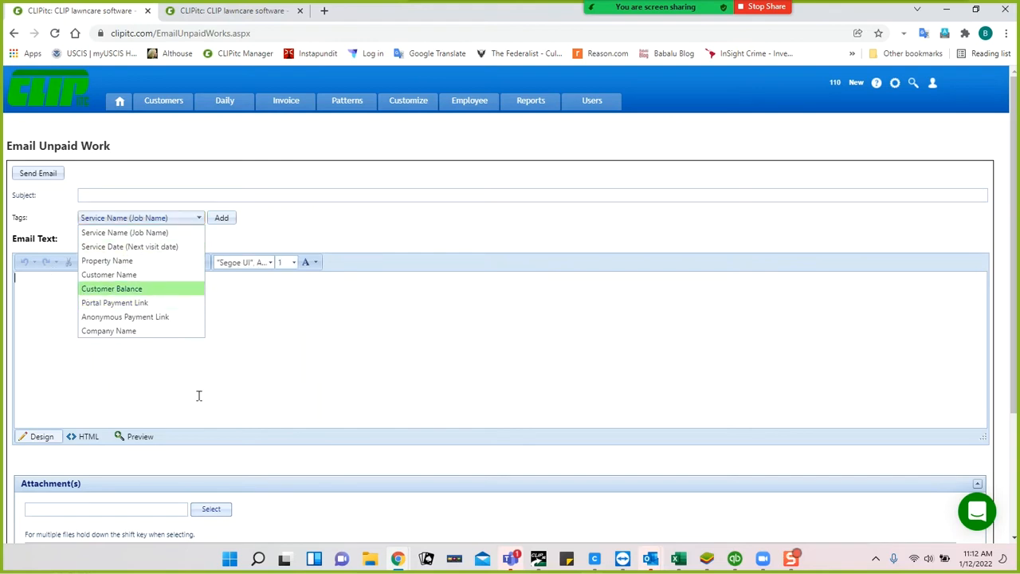
{"action": "left_click", "coordinate": [267, 235]}
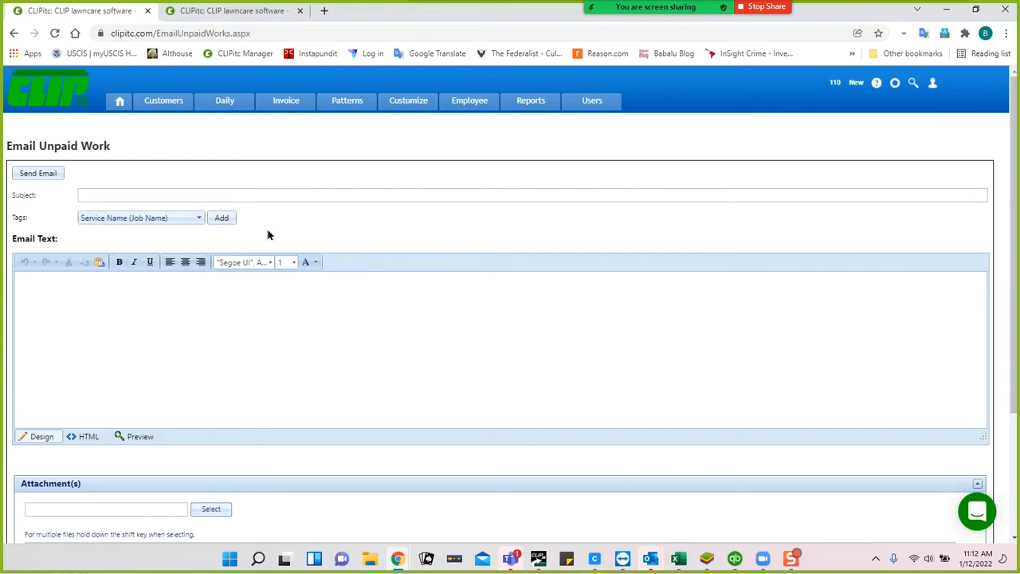
Step: Open the Invoice page and compare it with the QuickBooks invoicing page of the account in the incognito window
{"action": "left_click", "coordinate": [224, 107]}
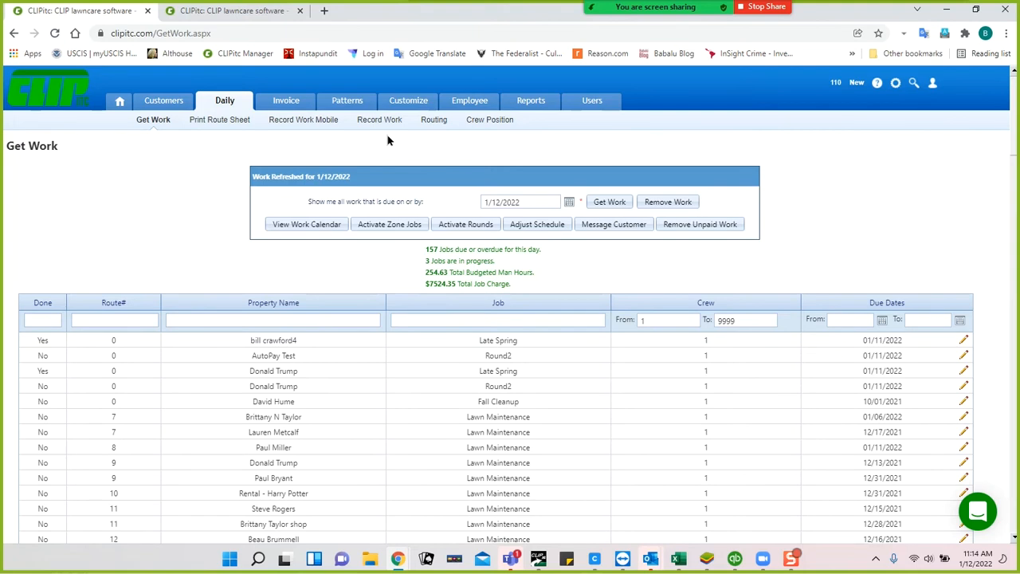
{"action": "left_click", "coordinate": [292, 107]}
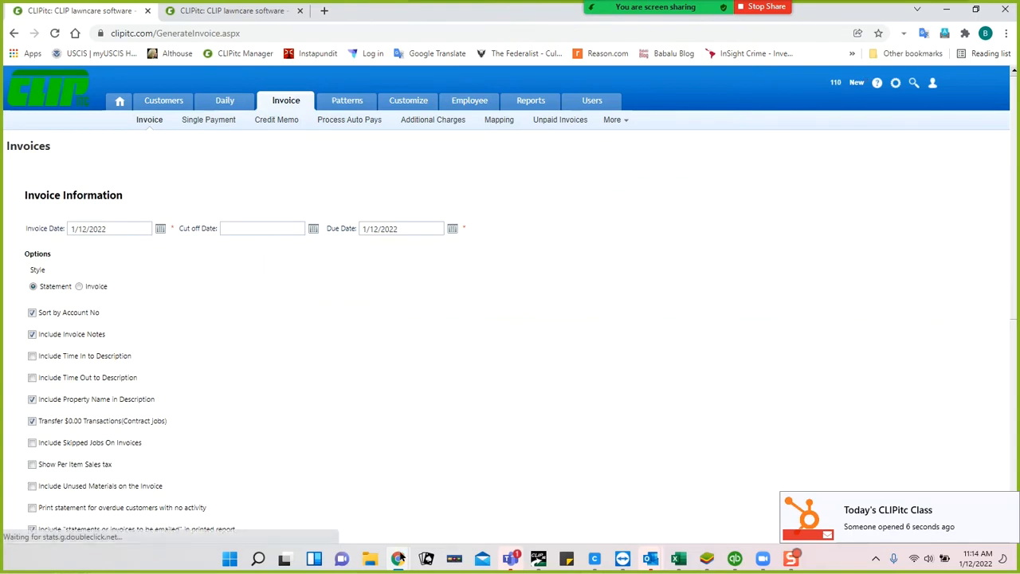
{"action": "mouse_move", "coordinate": [397, 559]}
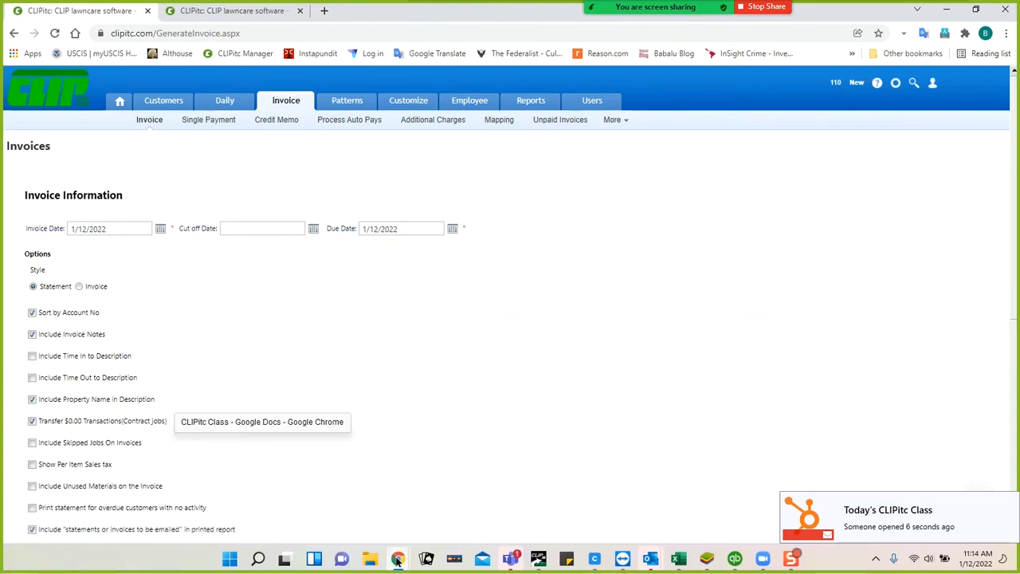
{"action": "left_click", "coordinate": [536, 485]}
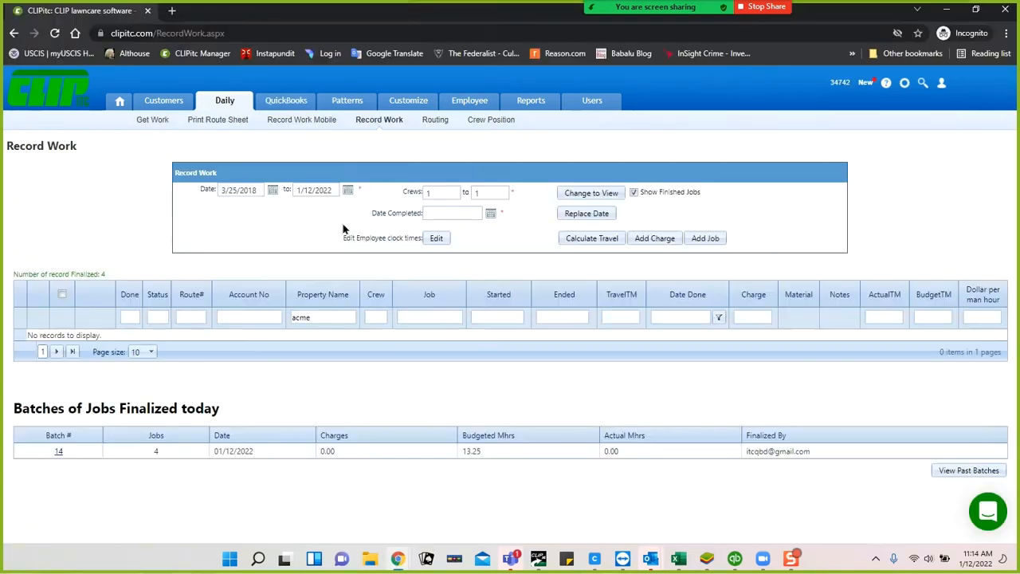
{"action": "left_click", "coordinate": [300, 96]}
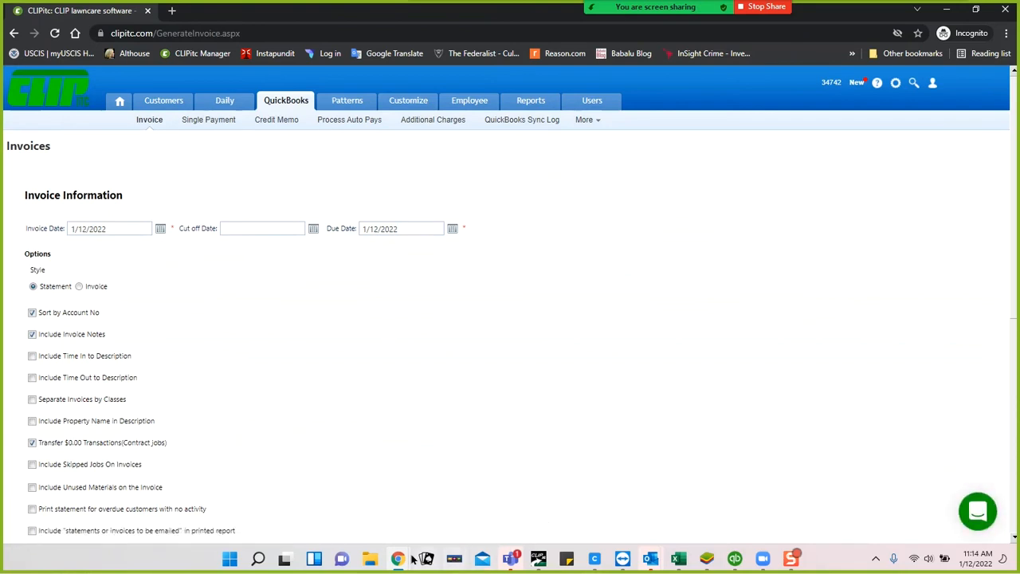
{"action": "mouse_move", "coordinate": [398, 558]}
{"action": "left_click", "coordinate": [390, 514]}
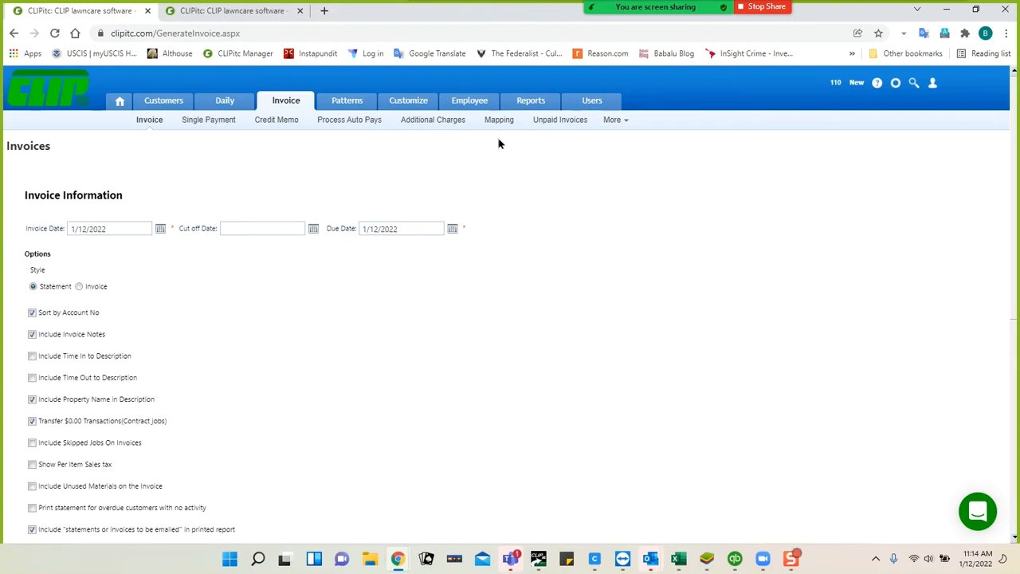
{"action": "mouse_move", "coordinate": [625, 137]}
Step: In the other open CLIPitc page, bring up the Remove Unpaid Work list and view its overdue-days choices
{"action": "left_click", "coordinate": [229, 11]}
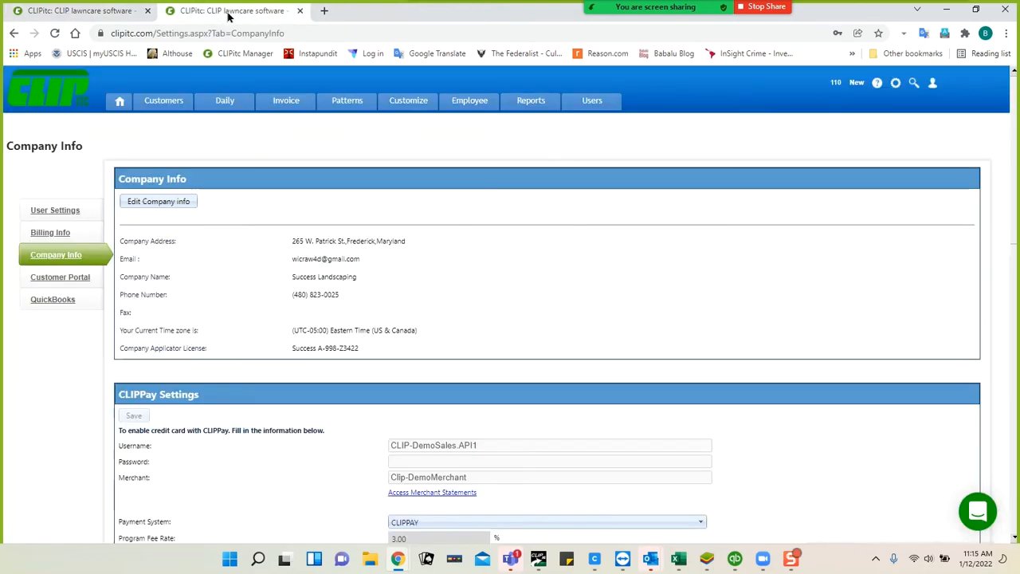
{"action": "left_click", "coordinate": [217, 102]}
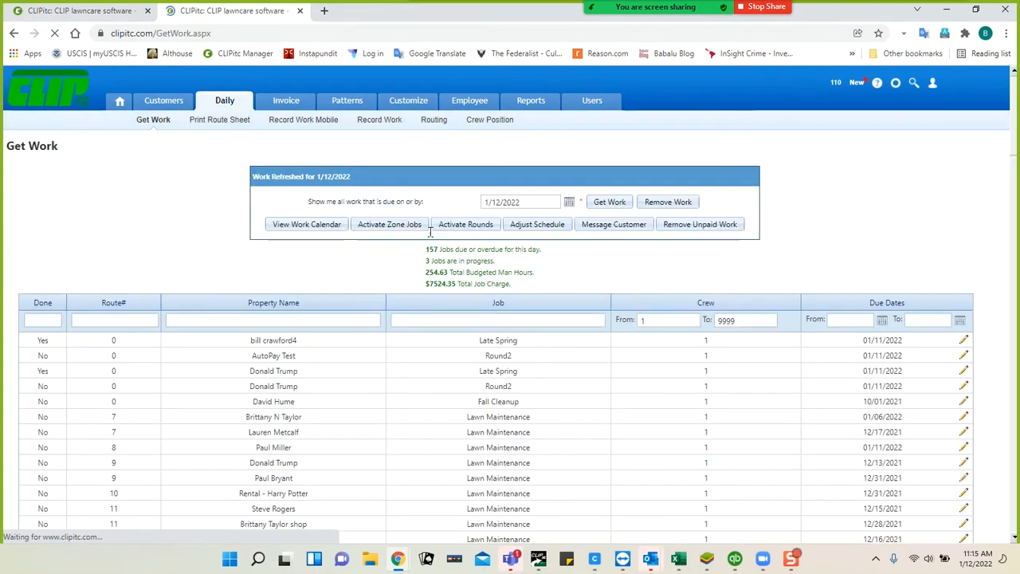
{"action": "left_click", "coordinate": [690, 228]}
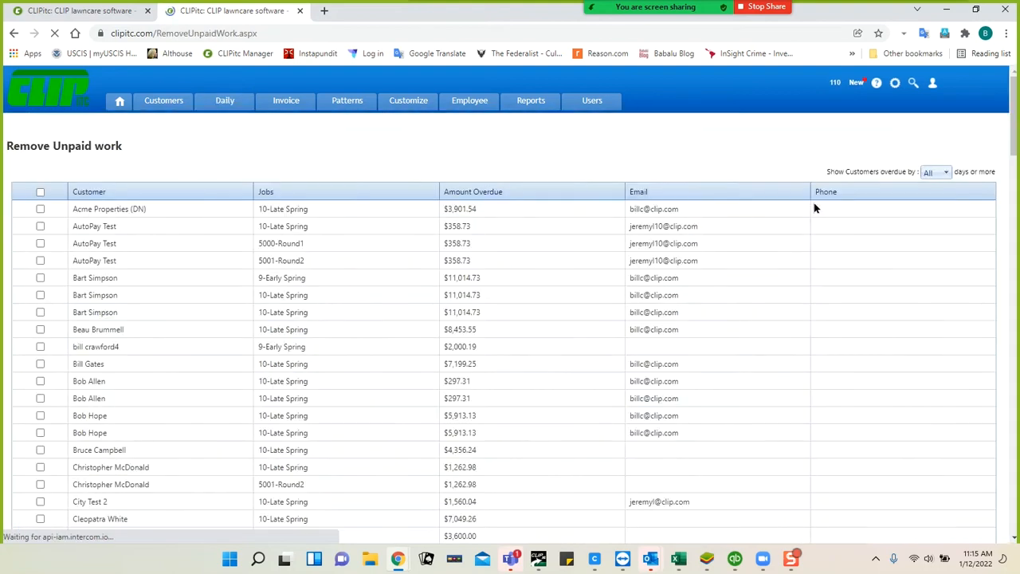
{"action": "left_click", "coordinate": [946, 174]}
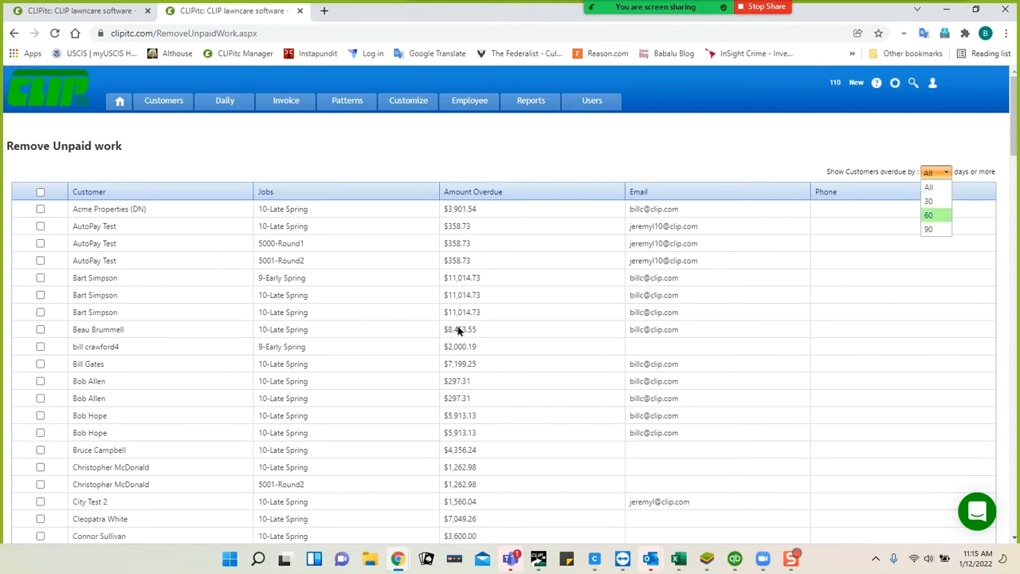
{"action": "left_click", "coordinate": [400, 152]}
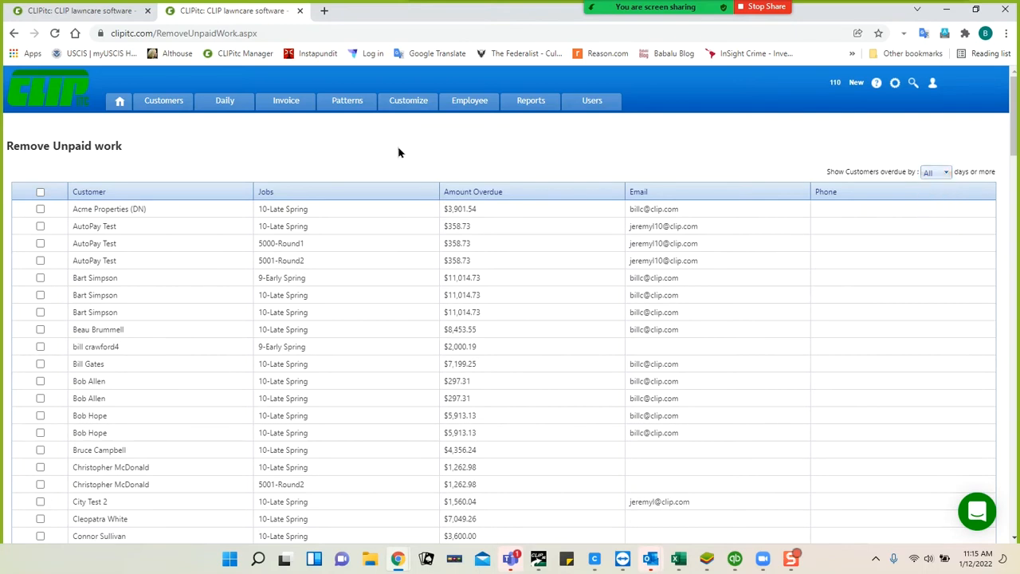
Step: Back on the Invoice page, set the invoice date to 1/31/2022 and the due date to 2/10/2022
{"action": "left_click", "coordinate": [97, 11]}
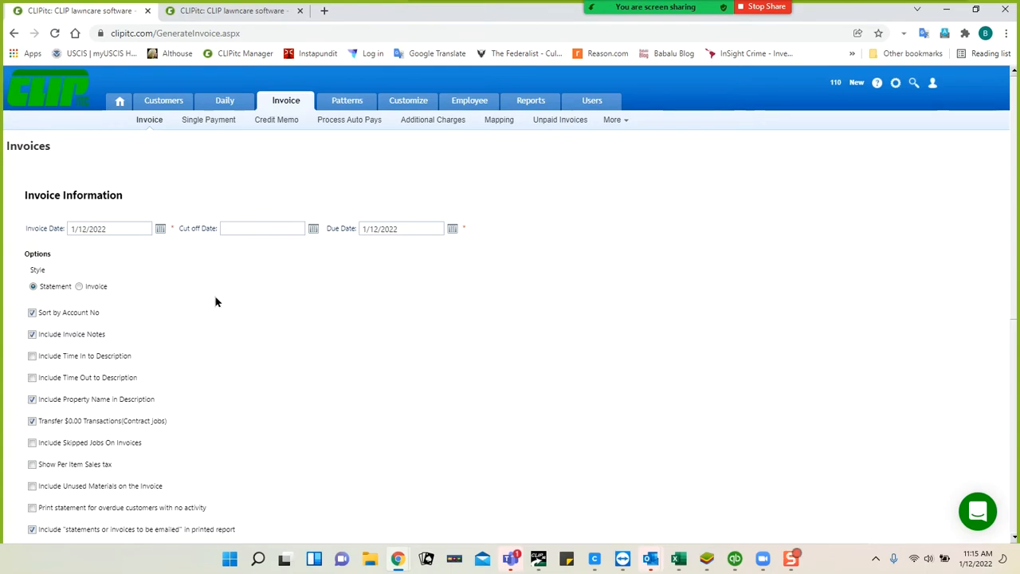
{"action": "left_click", "coordinate": [160, 228]}
{"action": "left_click", "coordinate": [42, 352]}
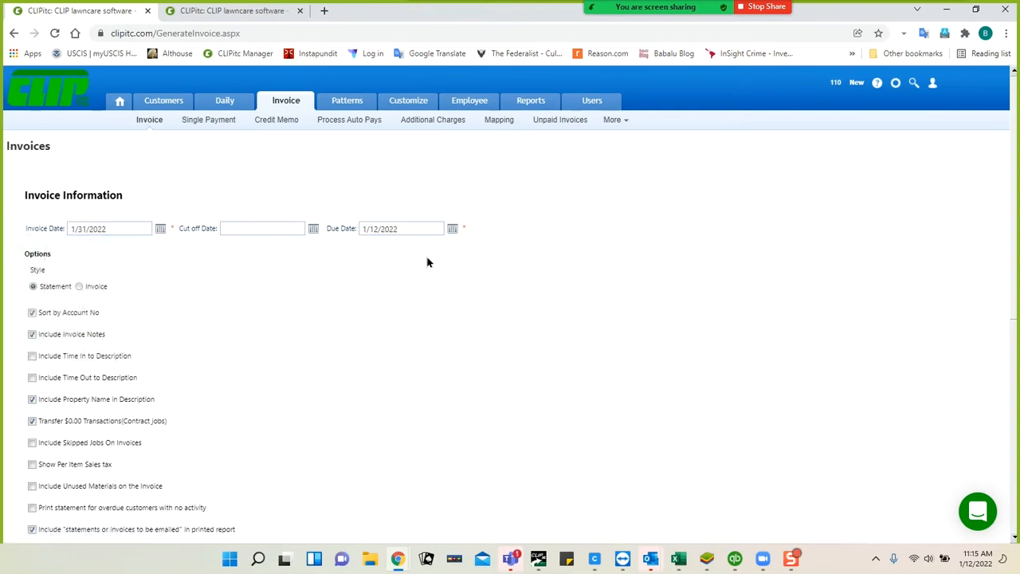
{"action": "left_click", "coordinate": [452, 229]}
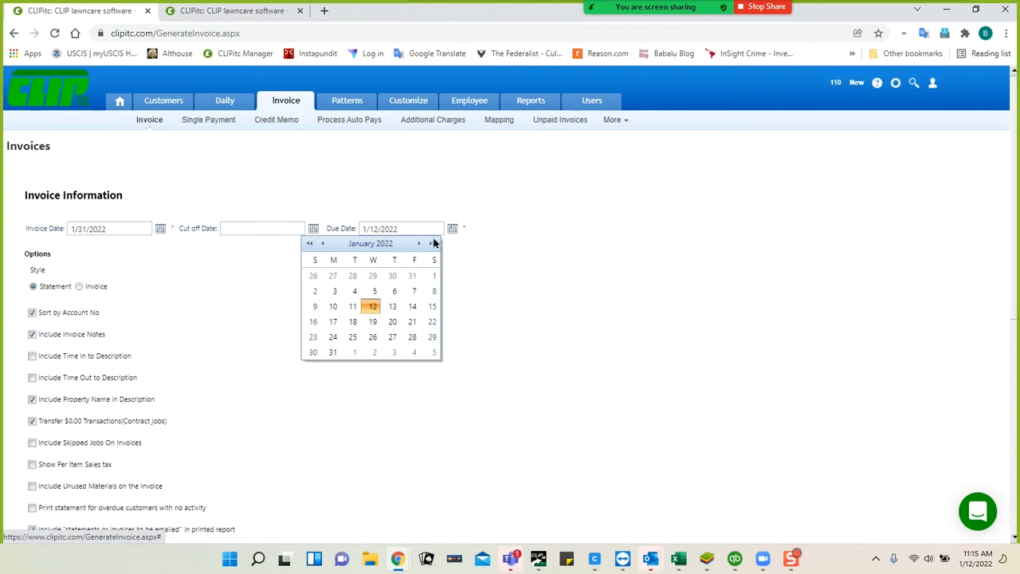
{"action": "left_click", "coordinate": [419, 244]}
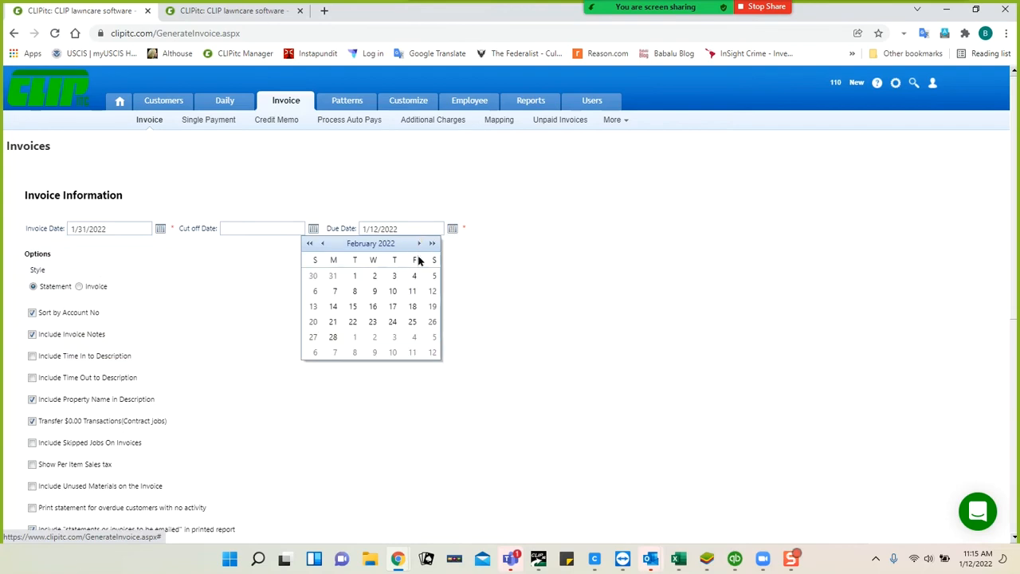
{"action": "left_click", "coordinate": [393, 292]}
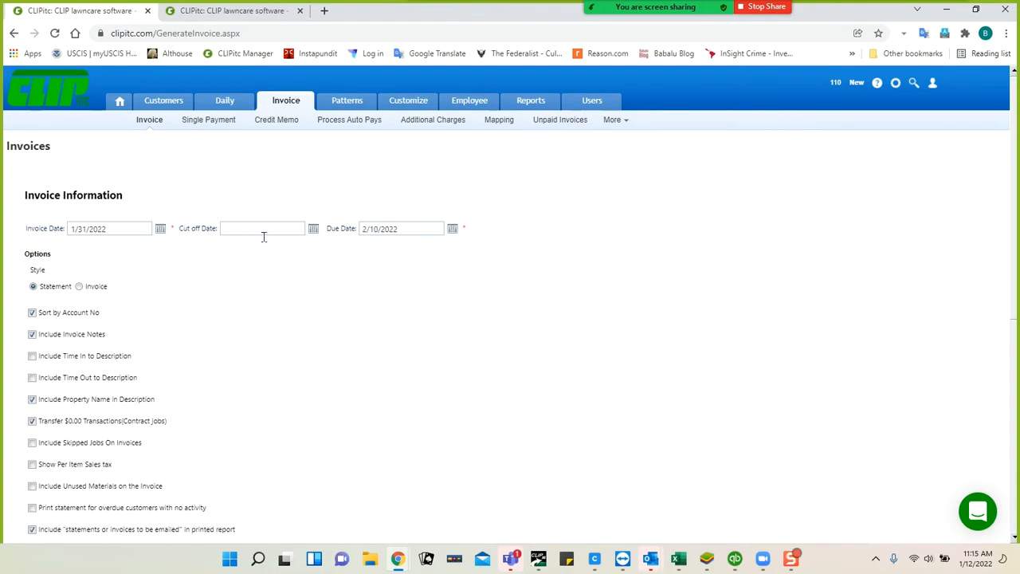
{"action": "scroll", "coordinate": [305, 278], "scroll_direction": "down", "scroll_amount": 5}
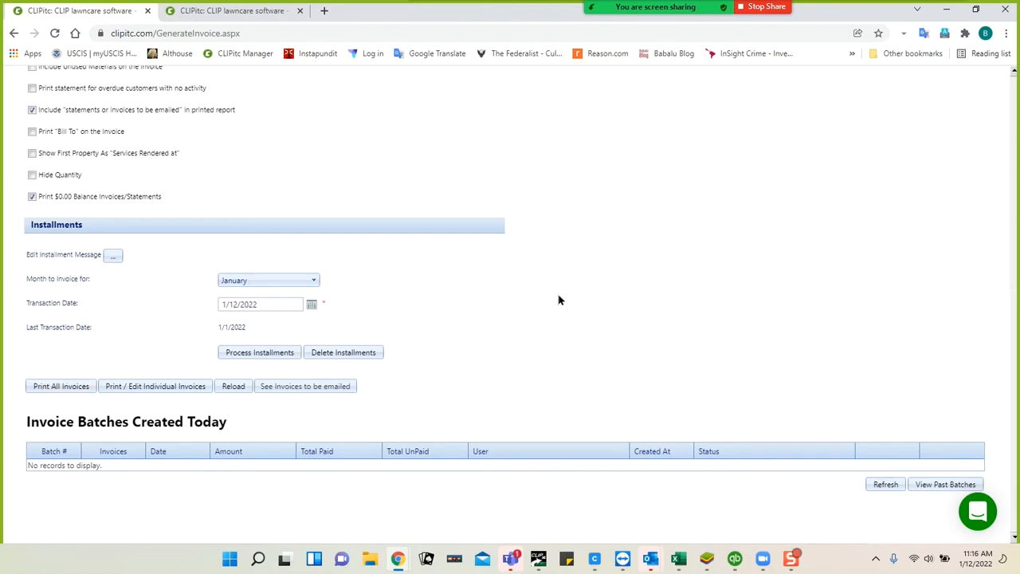
Step: Try a cut-off date of 1/31/2022 in the invoice information, and clear that date
{"action": "scroll", "coordinate": [557, 295], "scroll_direction": "up", "scroll_amount": 4}
{"action": "scroll", "coordinate": [494, 255], "scroll_direction": "up", "scroll_amount": 1}
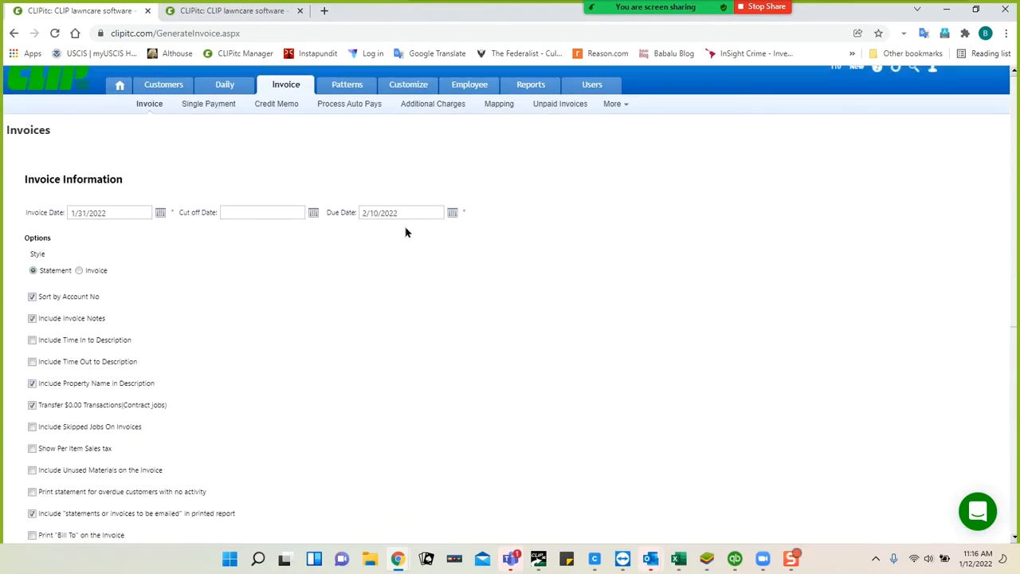
{"action": "left_click", "coordinate": [314, 212]}
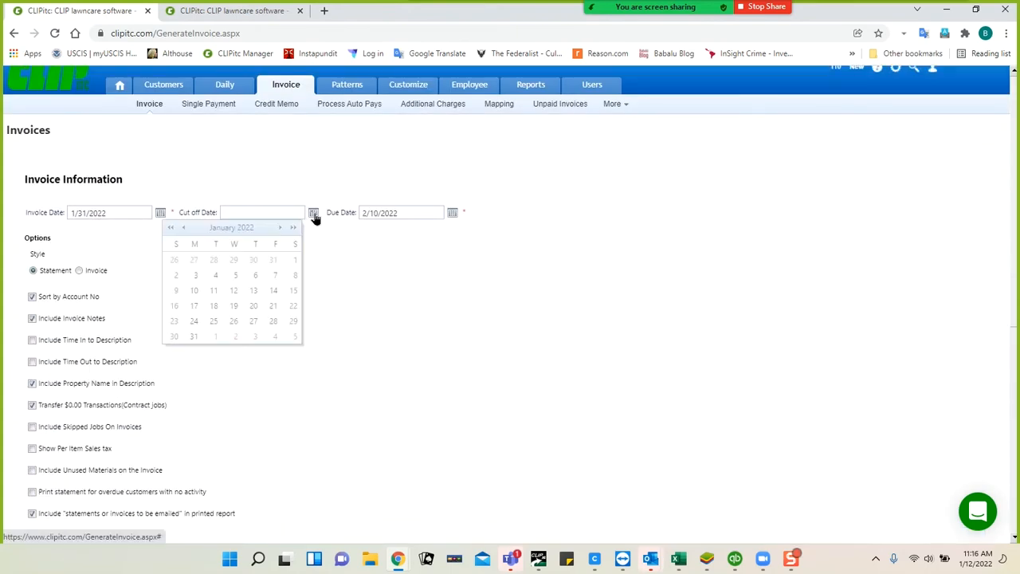
{"action": "left_click", "coordinate": [194, 336]}
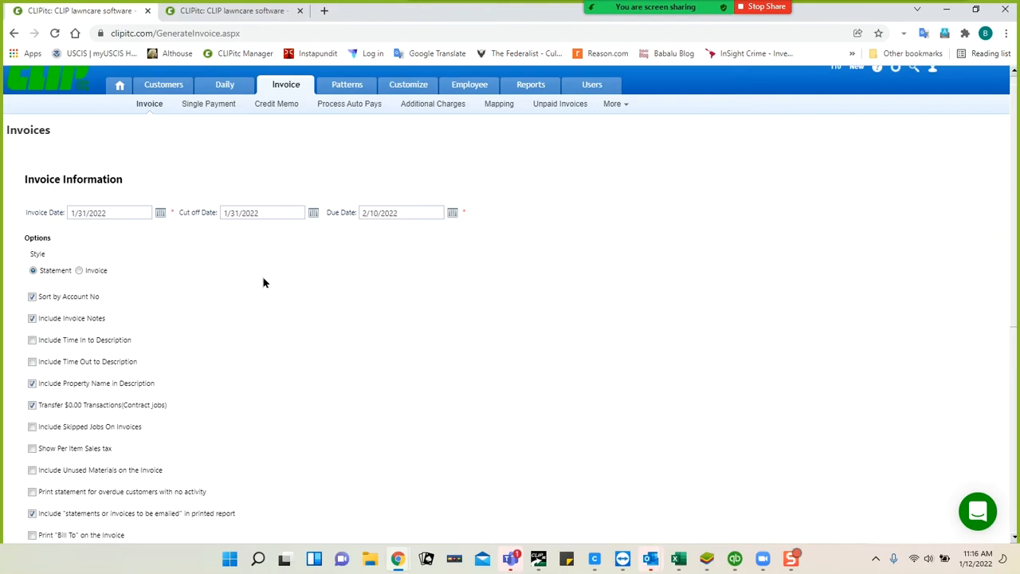
{"action": "left_click", "coordinate": [269, 212]}
{"action": "triple_click", "coordinate": [270, 212]}
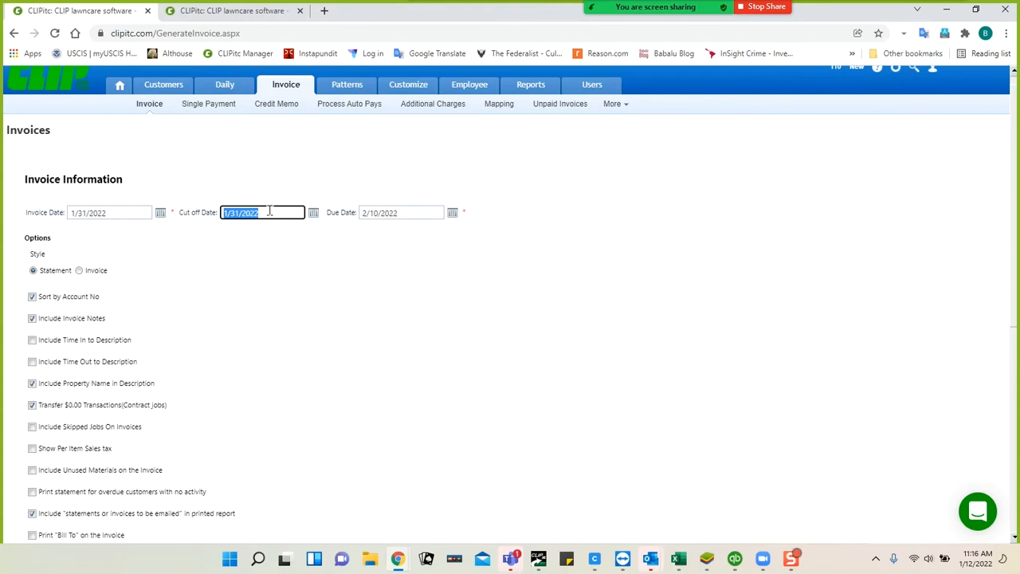
{"action": "key", "text": "BackSpace"}
Step: Enable the options Print "Bill To" on the Invoice and Show First Property As "Services Rendered at"
{"action": "scroll", "coordinate": [230, 303], "scroll_direction": "down", "scroll_amount": 5}
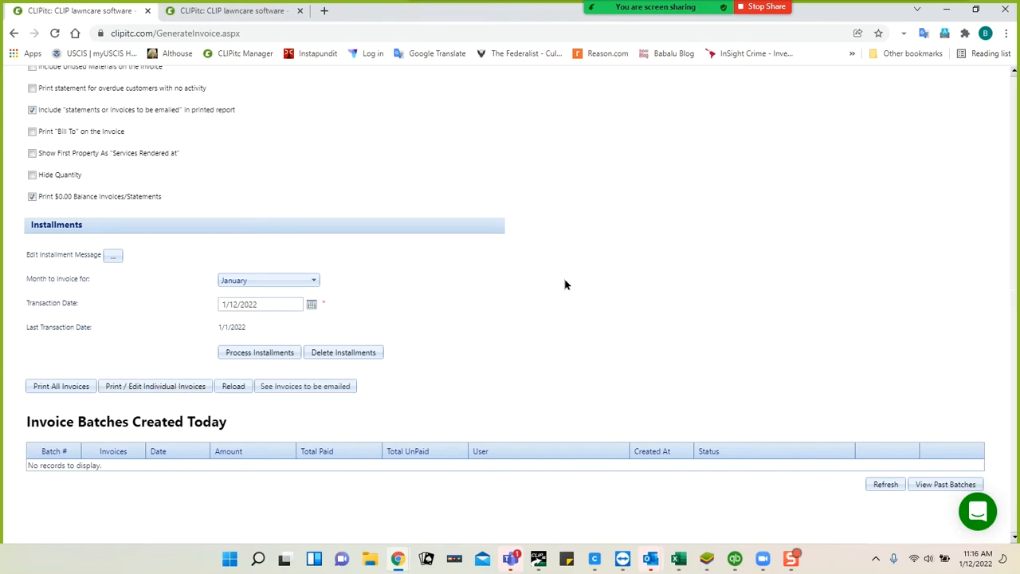
{"action": "scroll", "coordinate": [564, 284], "scroll_direction": "up", "scroll_amount": 1}
{"action": "scroll", "coordinate": [565, 285], "scroll_direction": "up", "scroll_amount": 3}
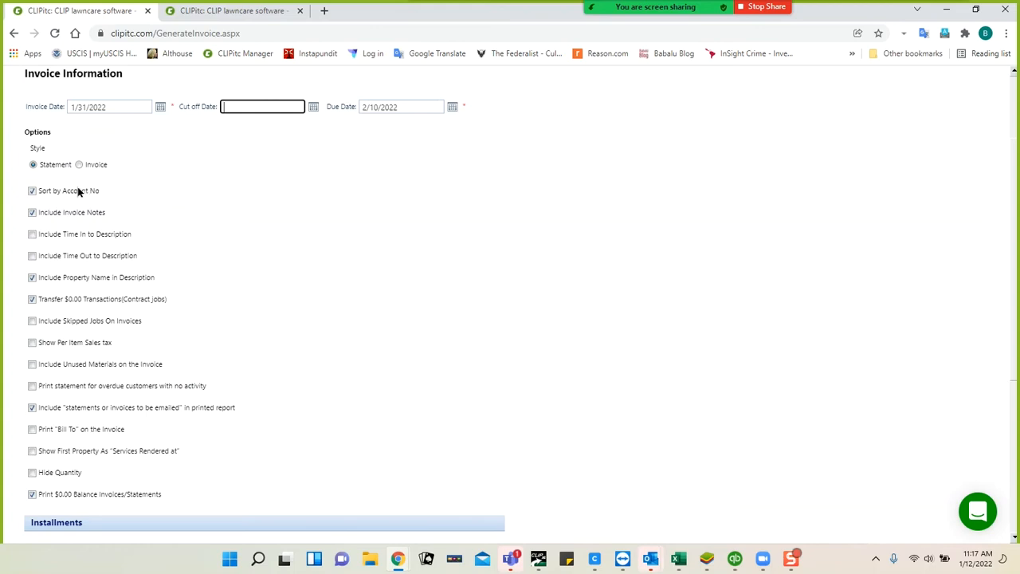
{"action": "scroll", "coordinate": [177, 202], "scroll_direction": "down", "scroll_amount": 2}
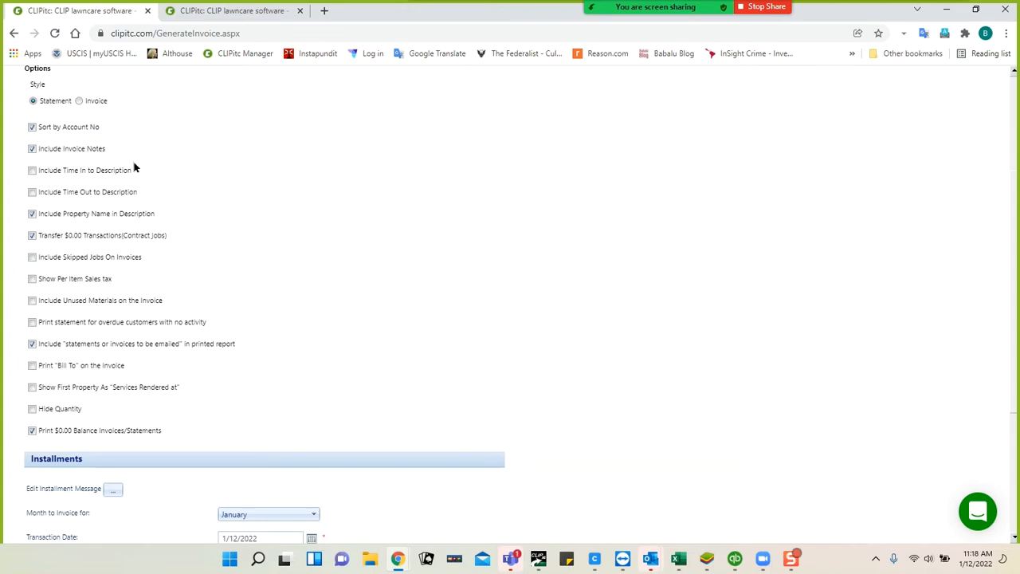
{"action": "scroll", "coordinate": [244, 187], "scroll_direction": "down", "scroll_amount": 2}
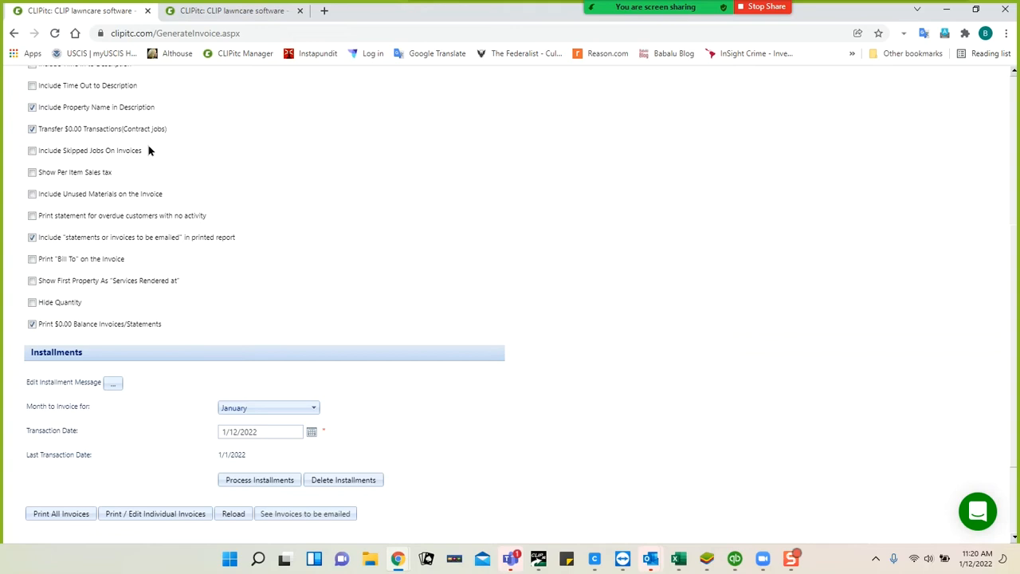
{"action": "mouse_move", "coordinate": [121, 176]}
{"action": "left_click", "coordinate": [33, 259]}
{"action": "left_click", "coordinate": [34, 282]}
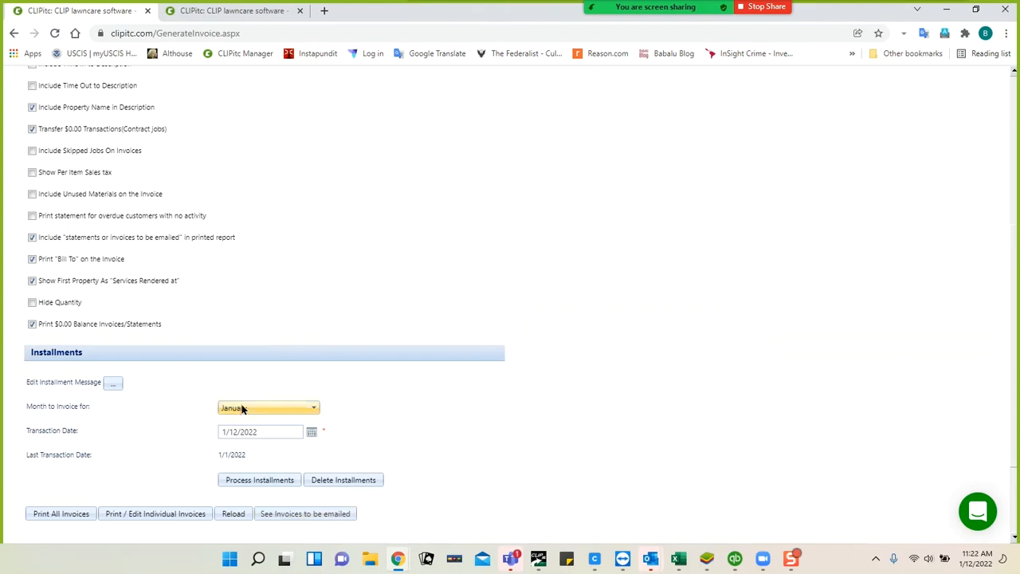
Step: Try installment transaction dates of 1/31/2022 and 2/1/2022, and check the invoice's cut-off date
{"action": "left_click", "coordinate": [311, 433]}
{"action": "left_click", "coordinate": [192, 413]}
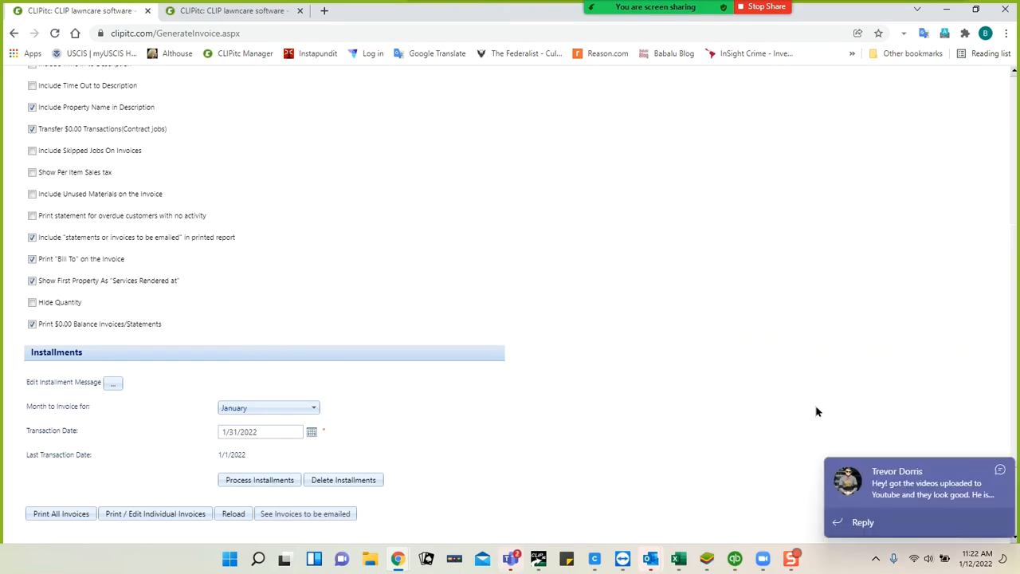
{"action": "left_click", "coordinate": [1000, 470]}
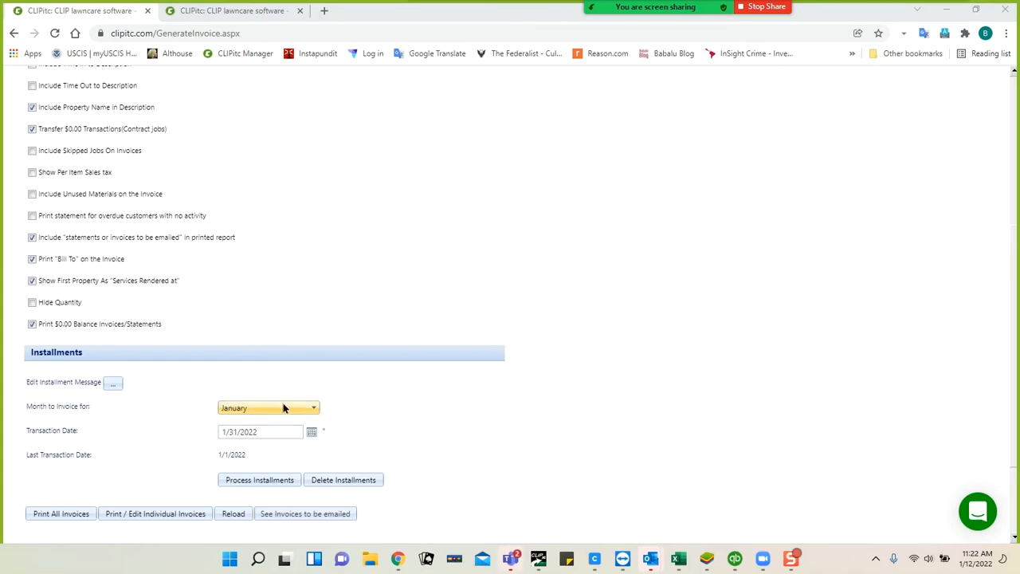
{"action": "left_click", "coordinate": [312, 435]}
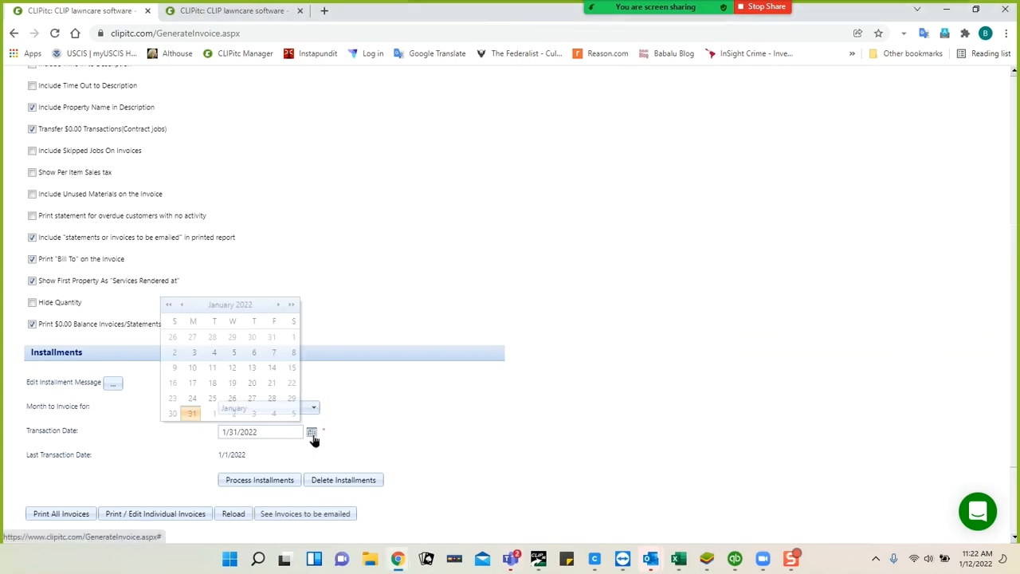
{"action": "left_click", "coordinate": [214, 415]}
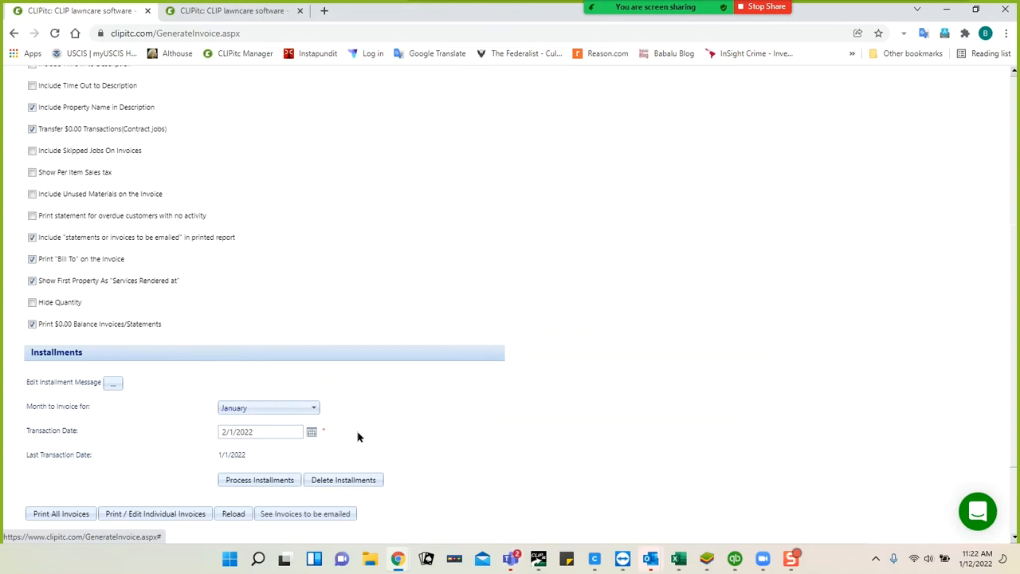
{"action": "scroll", "coordinate": [391, 441], "scroll_direction": "up", "scroll_amount": 4}
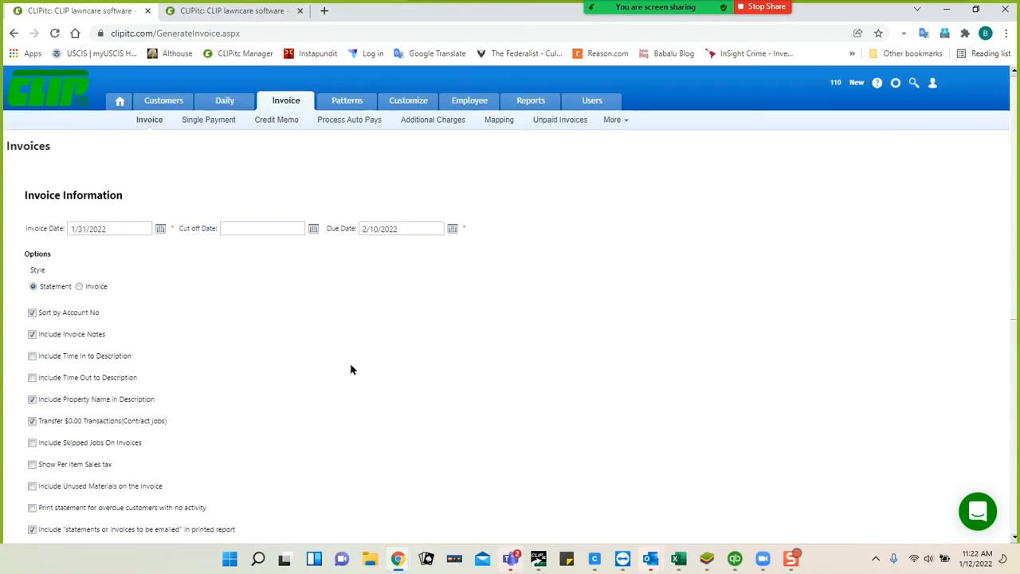
{"action": "left_click", "coordinate": [268, 227]}
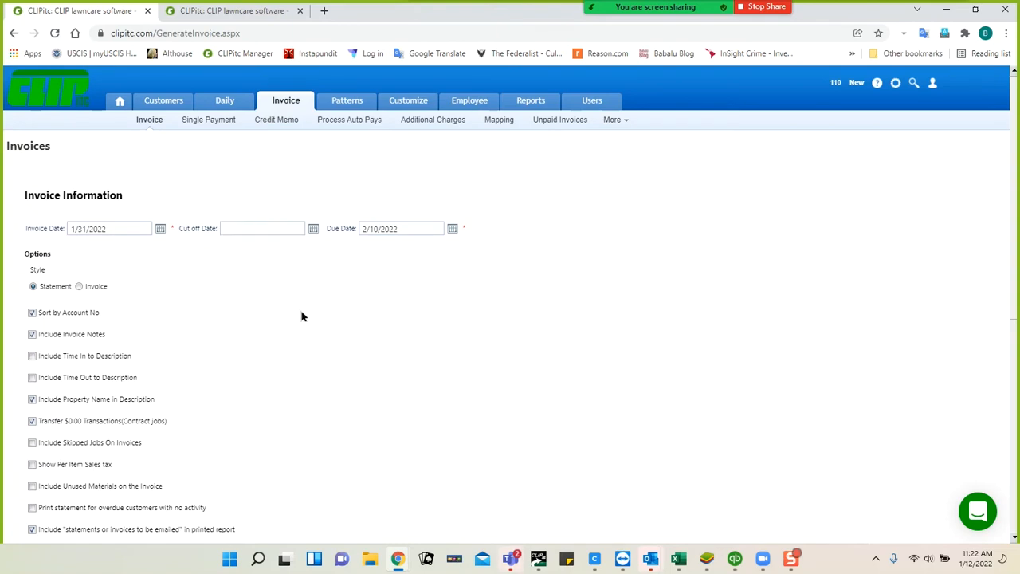
Step: Set the installment transaction date to 1/31/2022 and process the January installments, confirming the repeat processing
{"action": "scroll", "coordinate": [301, 316], "scroll_direction": "down", "scroll_amount": 4}
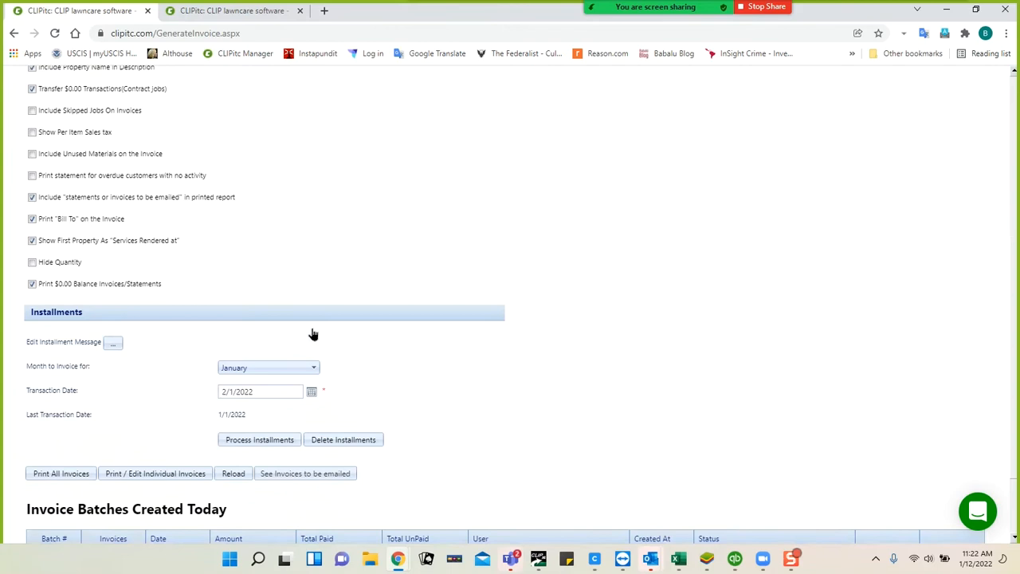
{"action": "left_click", "coordinate": [312, 385]}
{"action": "left_click", "coordinate": [191, 432]}
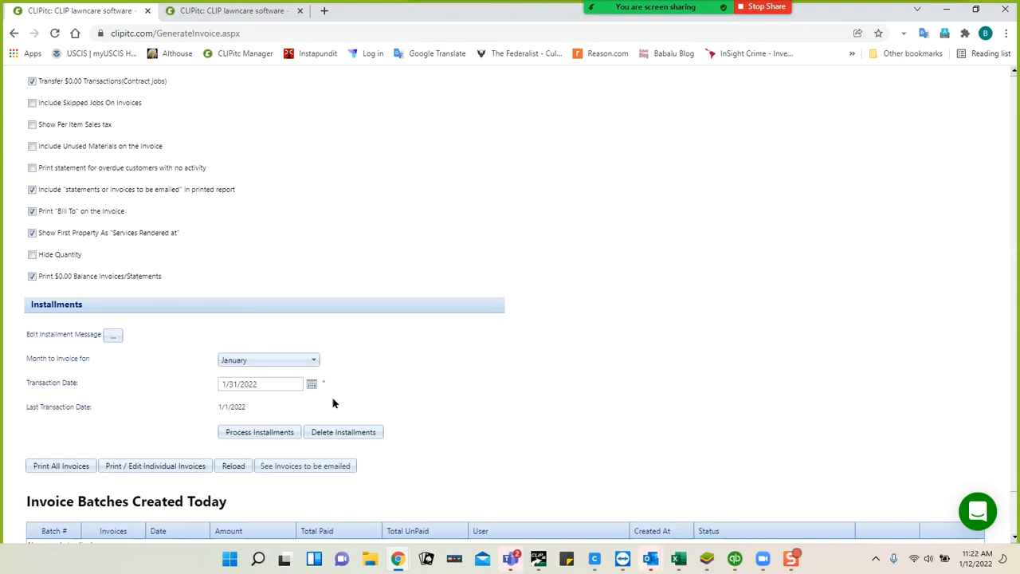
{"action": "left_click", "coordinate": [262, 432]}
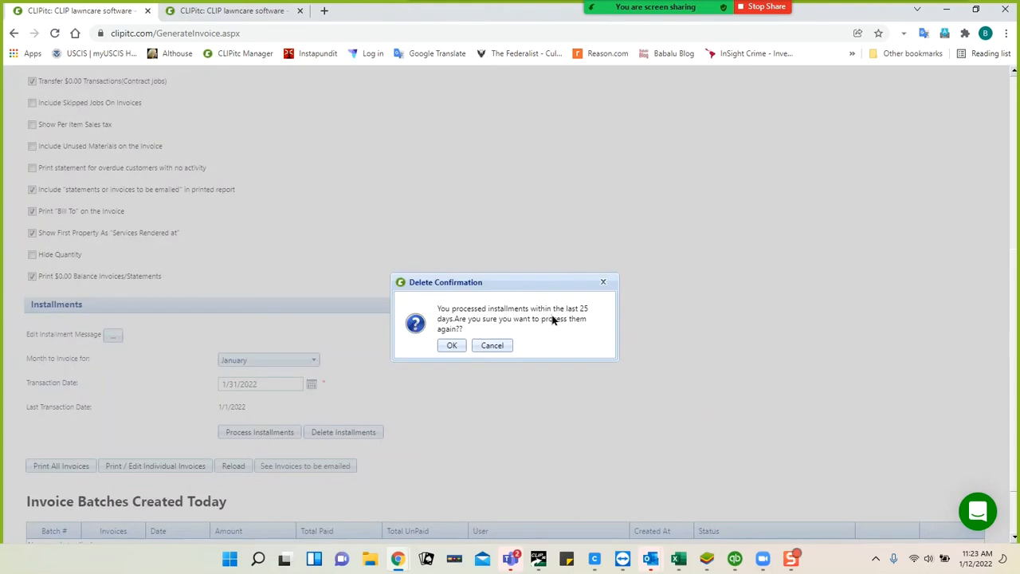
{"action": "left_click", "coordinate": [450, 346]}
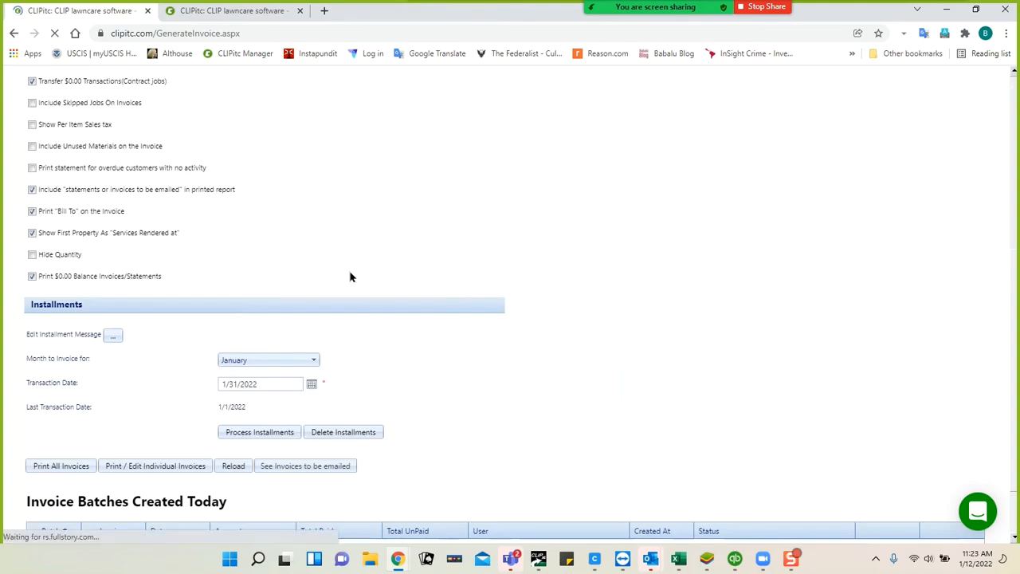
Step: Open the list of jobs for printing or editing individual invoices and look over the installment charges
{"action": "scroll", "coordinate": [348, 273], "scroll_direction": "down", "scroll_amount": 3}
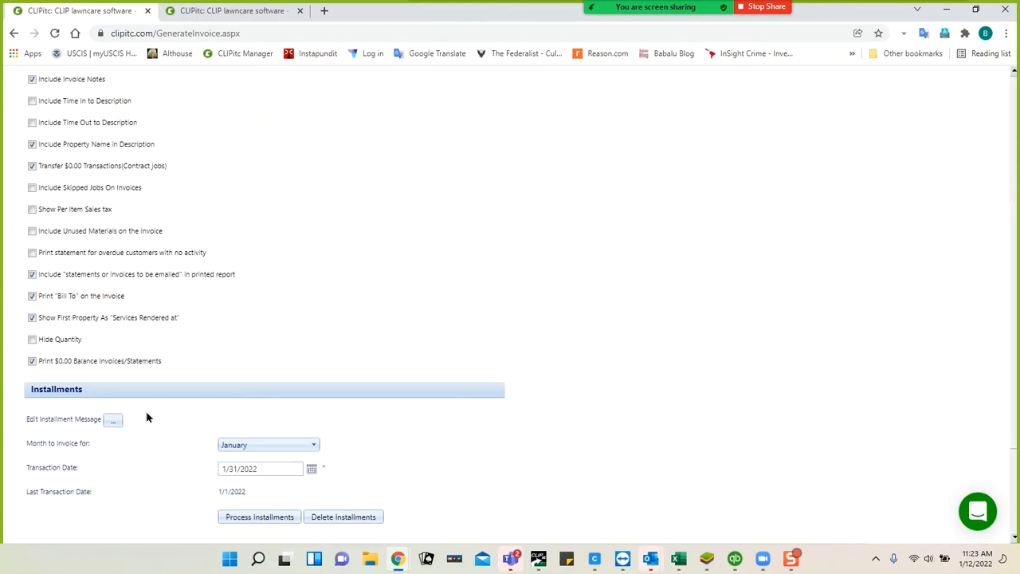
{"action": "scroll", "coordinate": [146, 415], "scroll_direction": "down", "scroll_amount": 1}
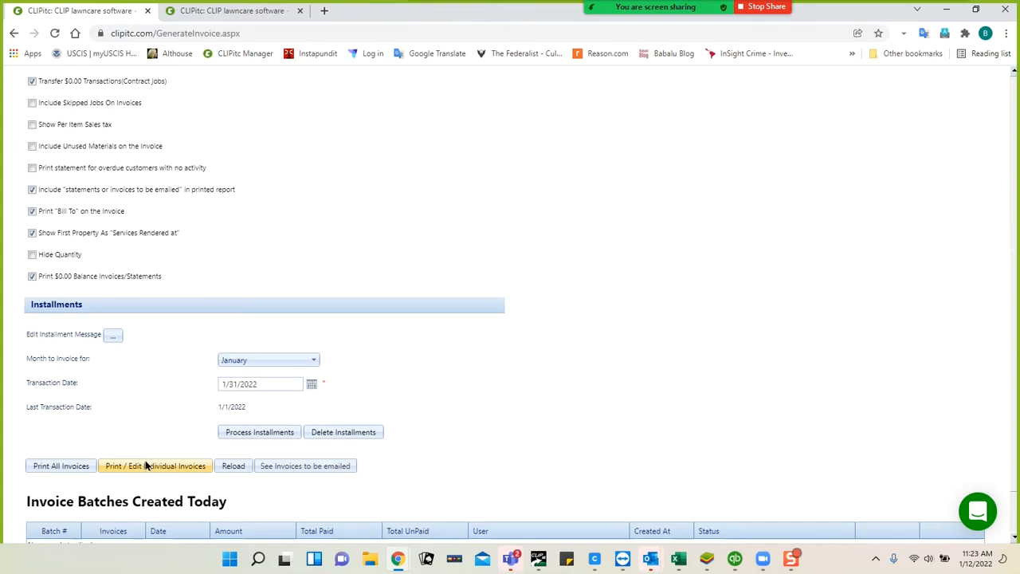
{"action": "left_click", "coordinate": [148, 469]}
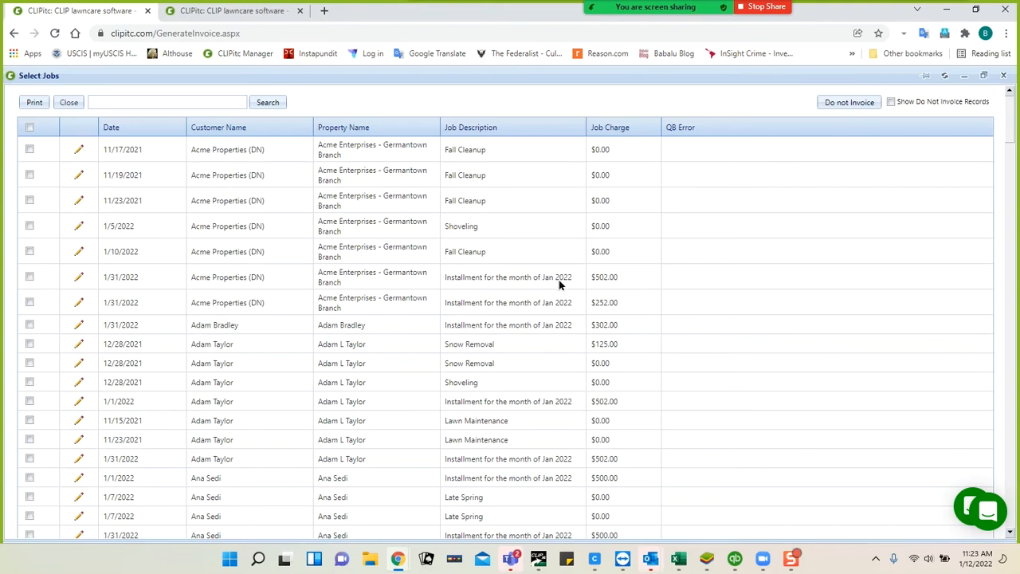
{"action": "scroll", "coordinate": [560, 285], "scroll_direction": "down", "scroll_amount": 2}
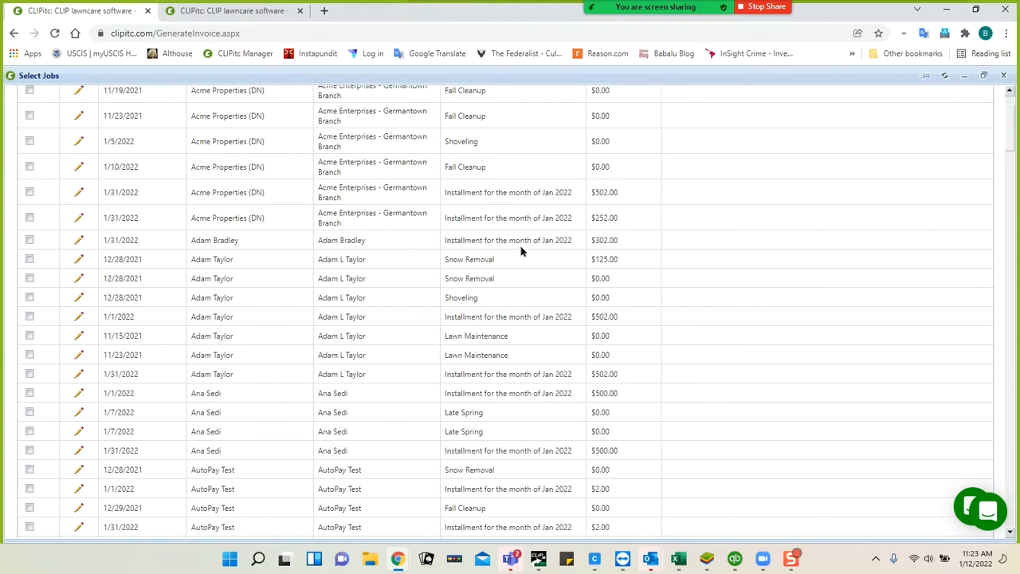
{"action": "scroll", "coordinate": [524, 243], "scroll_direction": "up", "scroll_amount": 2}
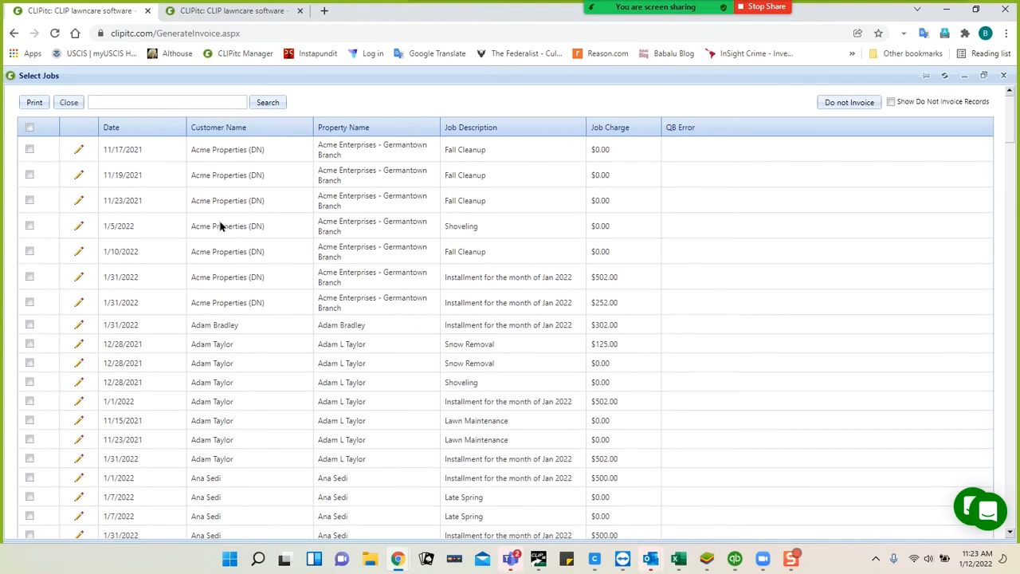
Step: Set the job charge of the Acme Properties (DN) Shoveling job dated 1/5/2022 to 125 and save the row
{"action": "left_click", "coordinate": [79, 227]}
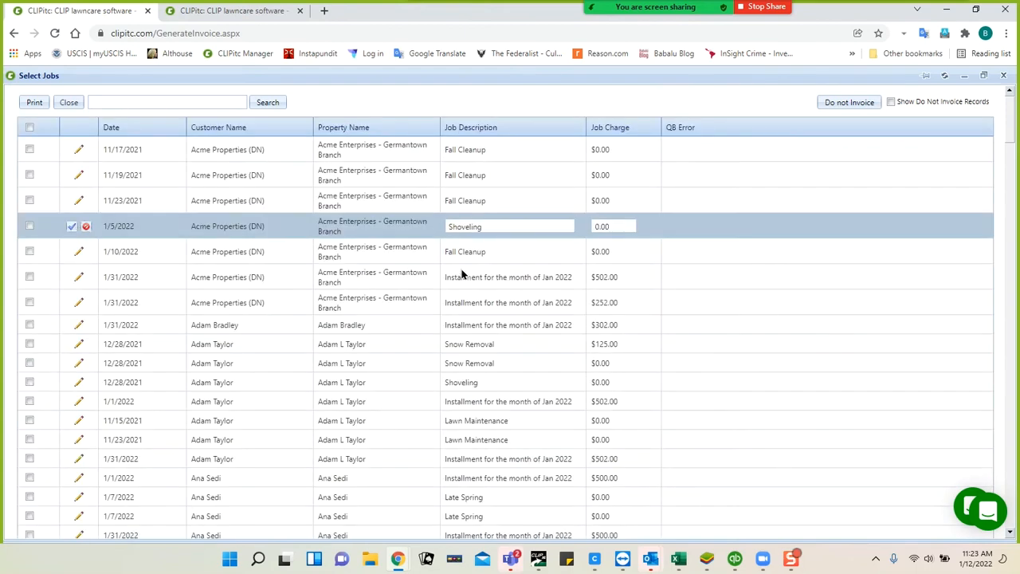
{"action": "left_click", "coordinate": [617, 224]}
{"action": "type", "text": "125"}
{"action": "left_click", "coordinate": [71, 228]}
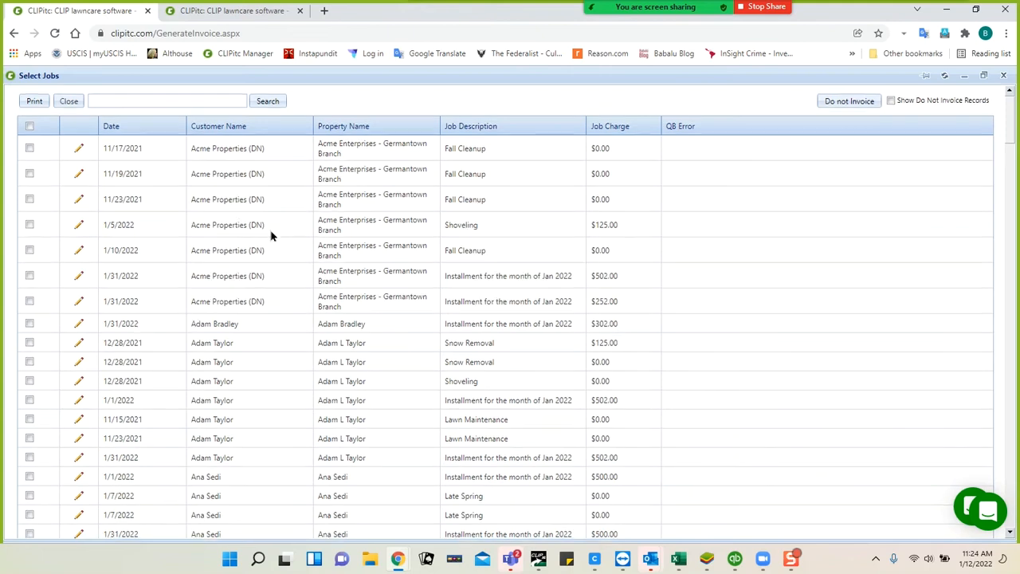
Step: Look through the jobs waiting to be invoiced, comparing customers, properties, descriptions and charges, and return to the start of the list
{"action": "scroll", "coordinate": [271, 233], "scroll_direction": "down", "scroll_amount": 3}
{"action": "scroll", "coordinate": [338, 239], "scroll_direction": "down", "scroll_amount": 3}
{"action": "scroll", "coordinate": [336, 241], "scroll_direction": "down", "scroll_amount": 2}
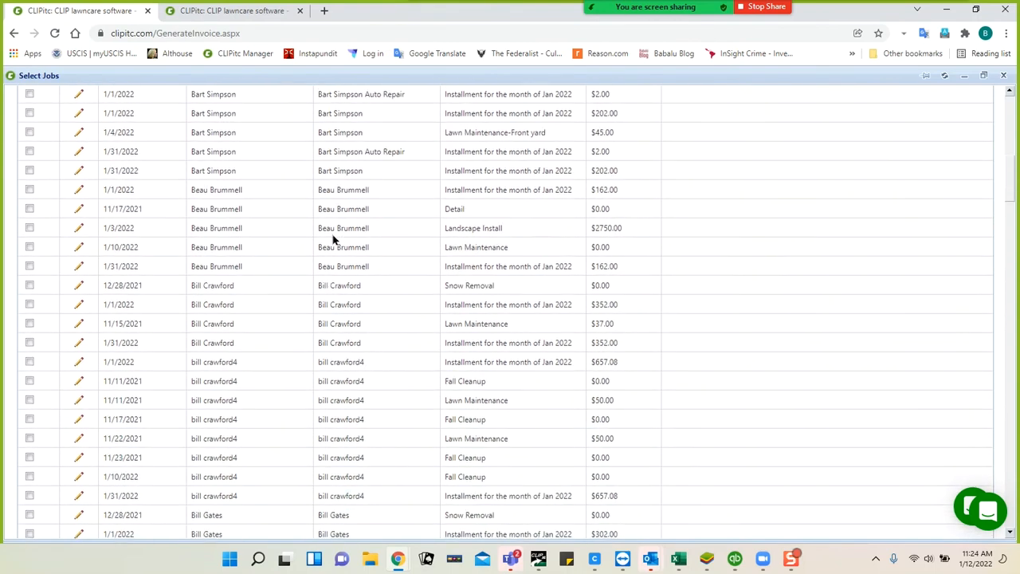
{"action": "scroll", "coordinate": [333, 239], "scroll_direction": "down", "scroll_amount": 4}
{"action": "scroll", "coordinate": [285, 241], "scroll_direction": "down", "scroll_amount": 4}
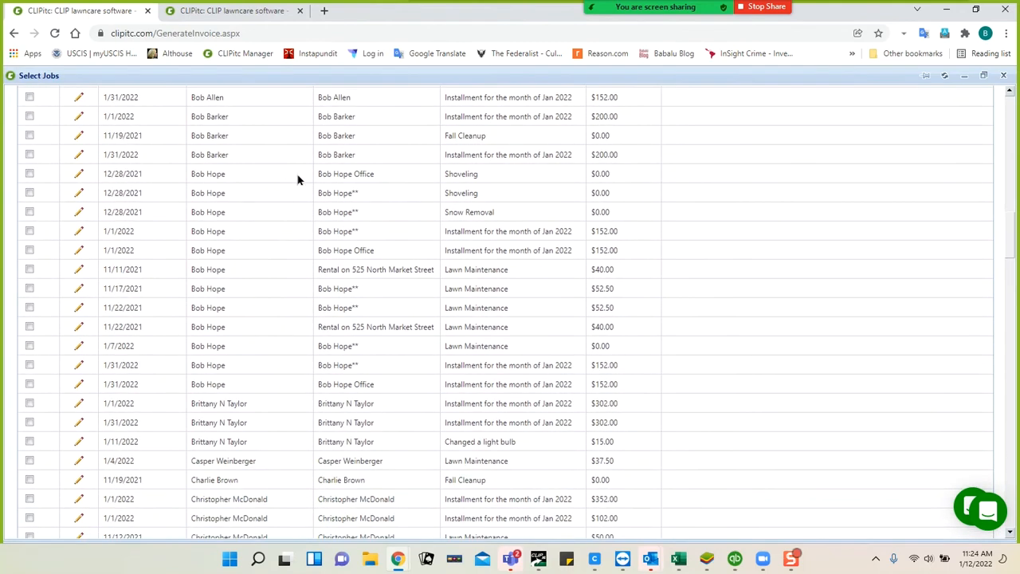
{"action": "scroll", "coordinate": [295, 180], "scroll_direction": "down", "scroll_amount": 3}
{"action": "scroll", "coordinate": [281, 194], "scroll_direction": "down", "scroll_amount": 4}
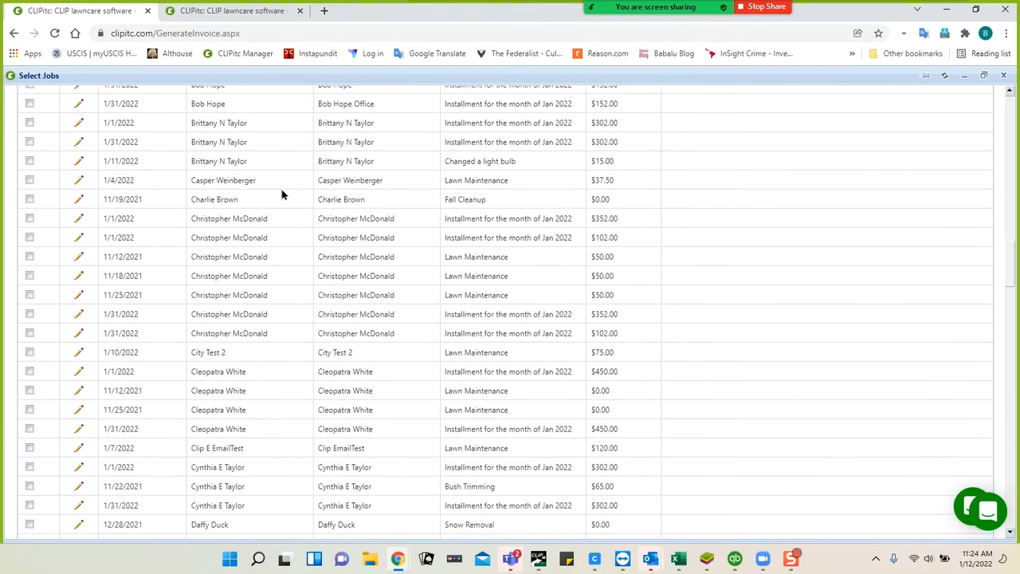
{"action": "scroll", "coordinate": [281, 194], "scroll_direction": "down", "scroll_amount": 2}
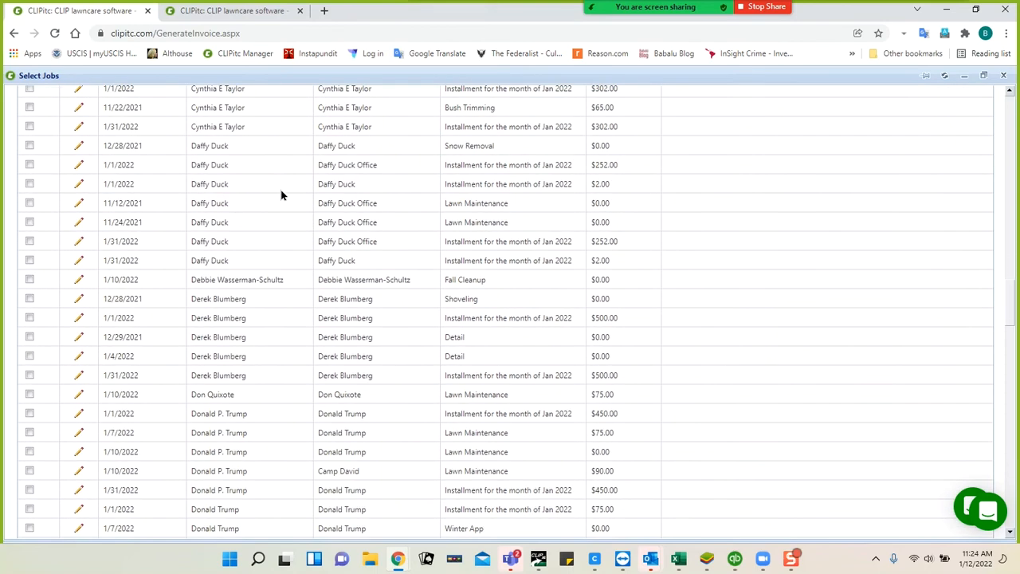
{"action": "scroll", "coordinate": [281, 195], "scroll_direction": "up", "scroll_amount": 2}
{"action": "left_click_drag", "start_coordinate": [1011, 289], "coordinate": [1004, 113]}
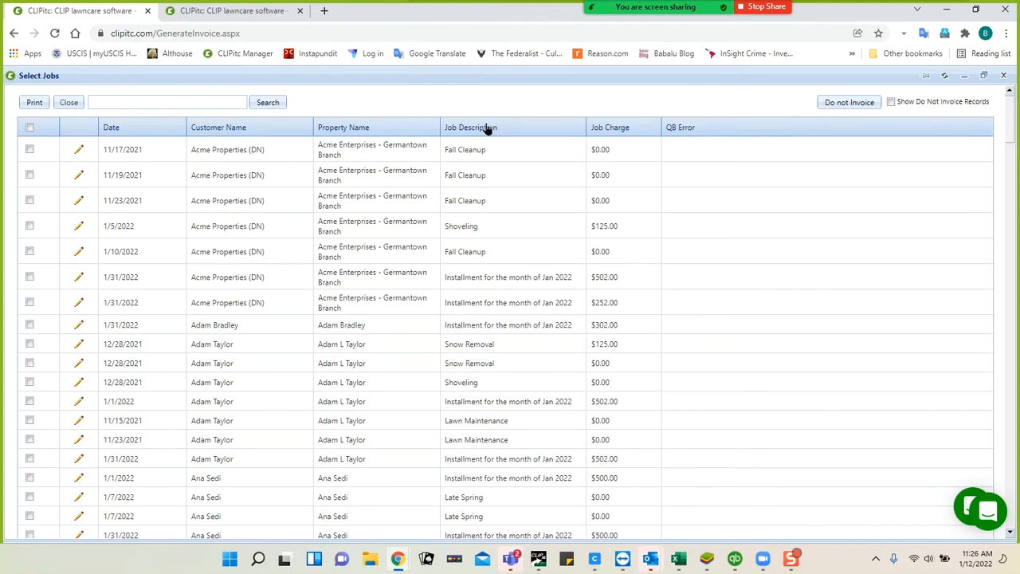
Step: Close the job selection list and review the invoice dates, options and installment settings on the Invoice page
{"action": "left_click", "coordinate": [72, 106]}
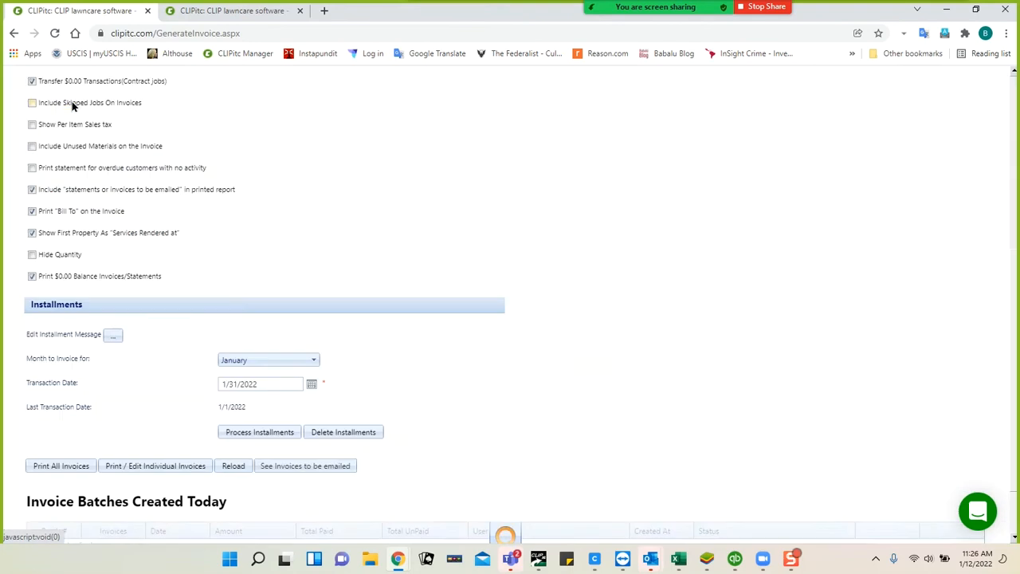
{"action": "scroll", "coordinate": [292, 160], "scroll_direction": "up", "scroll_amount": 3}
{"action": "scroll", "coordinate": [291, 160], "scroll_direction": "up", "scroll_amount": 2}
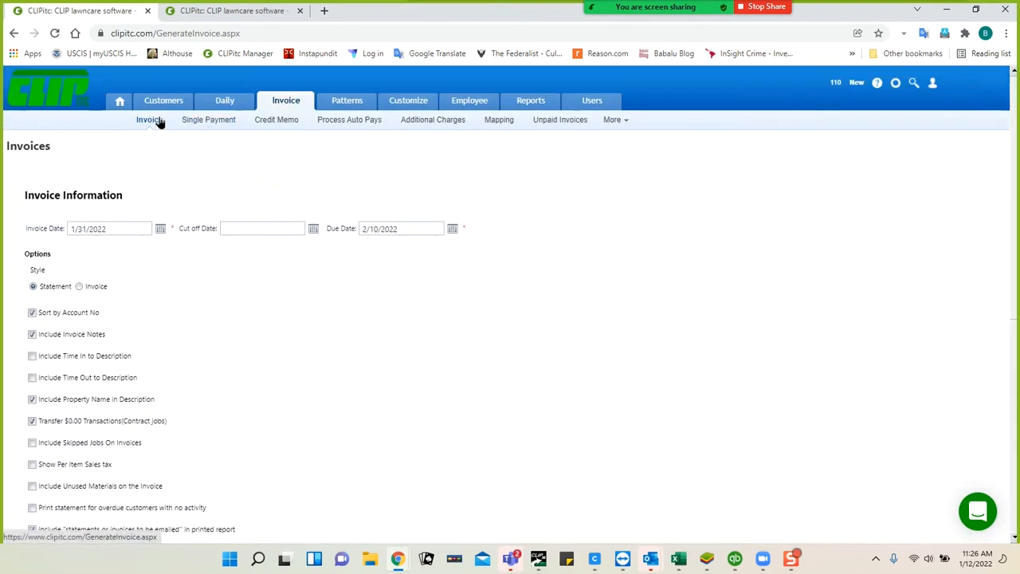
{"action": "scroll", "coordinate": [292, 340], "scroll_direction": "down", "scroll_amount": 3}
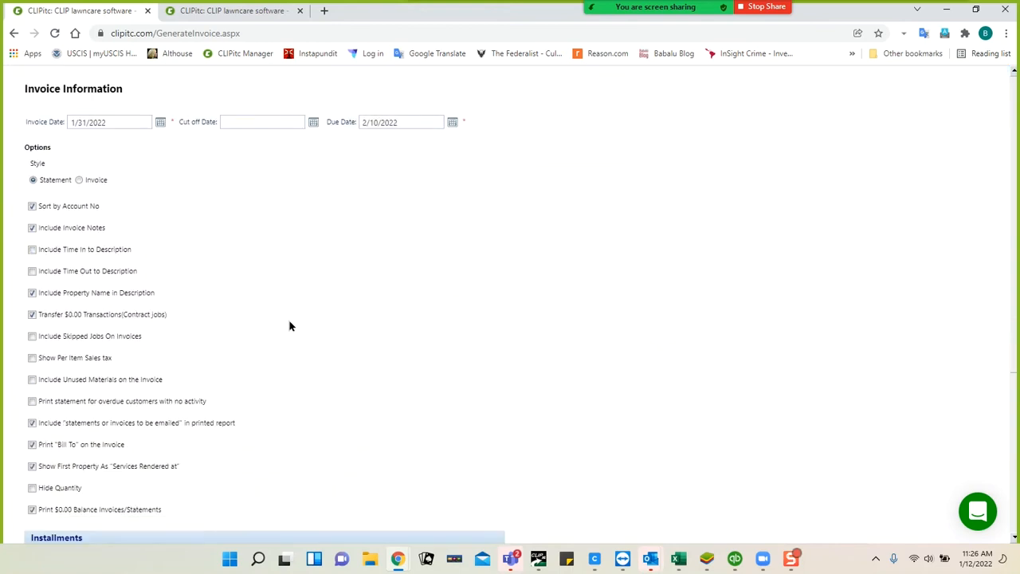
{"action": "scroll", "coordinate": [299, 283], "scroll_direction": "down", "scroll_amount": 2}
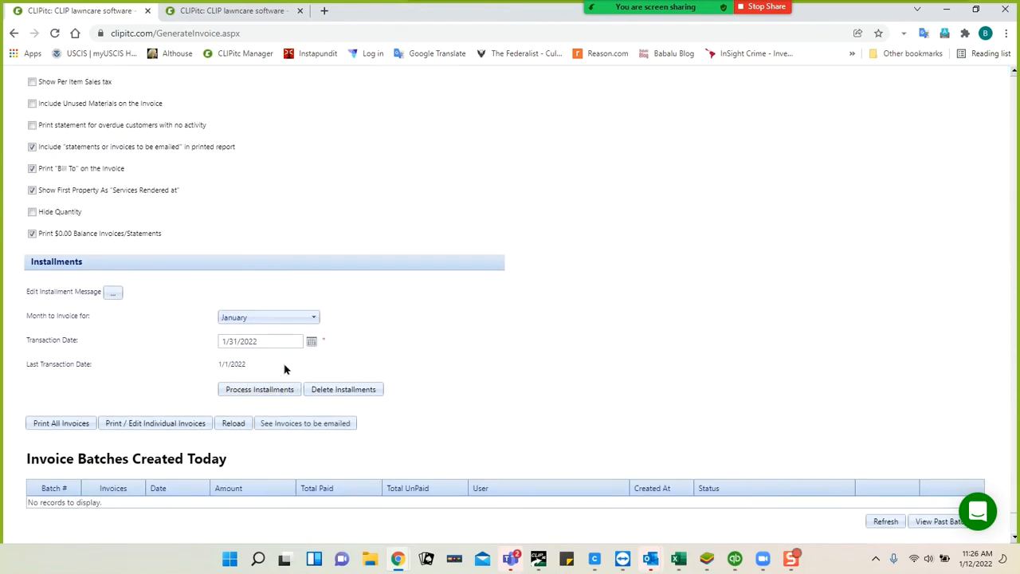
Step: Select all jobs waiting to be invoiced, print them as an invoice batch, and refresh the list of batches created today
{"action": "left_click", "coordinate": [182, 426]}
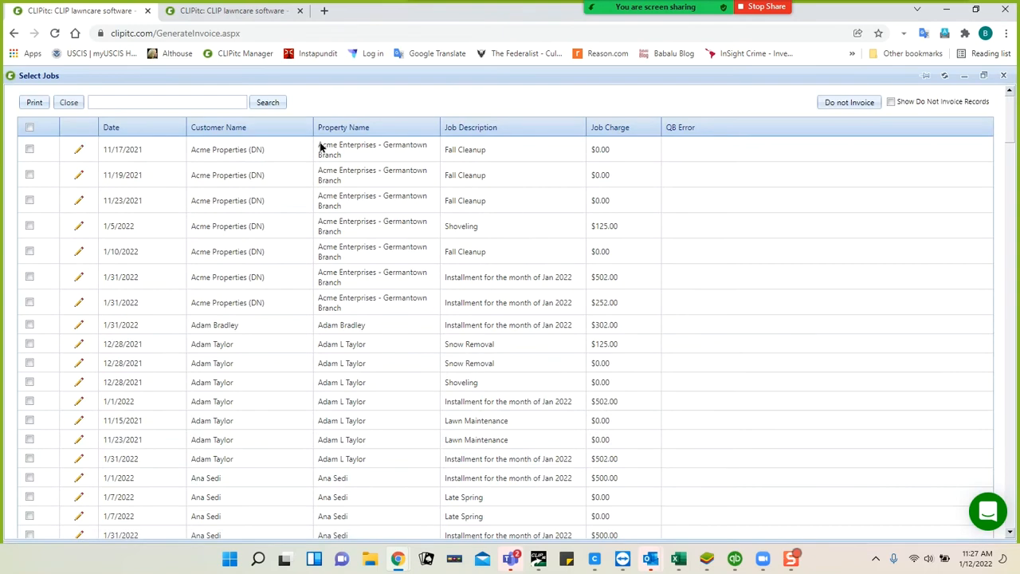
{"action": "left_click", "coordinate": [30, 128]}
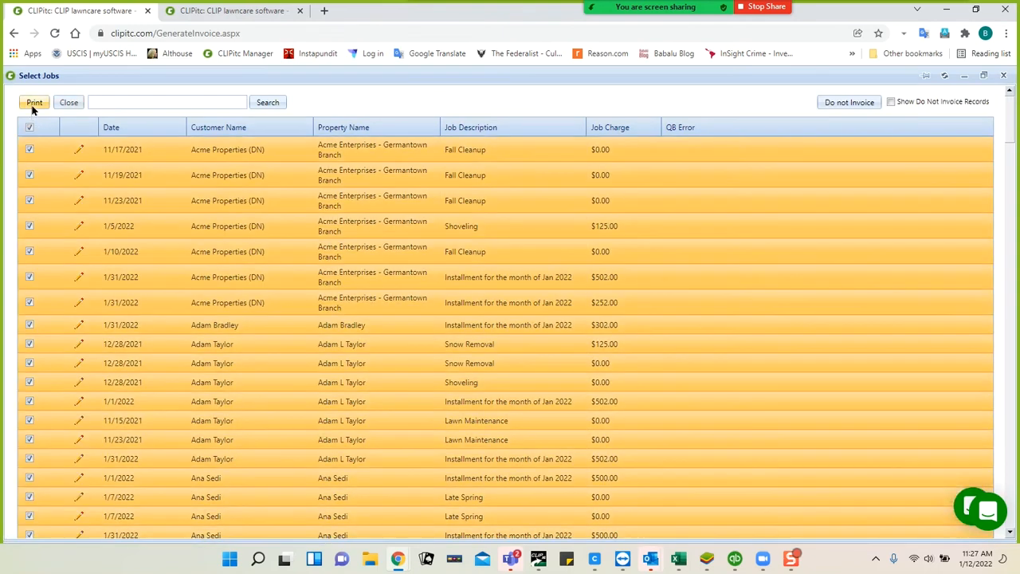
{"action": "left_click", "coordinate": [34, 104]}
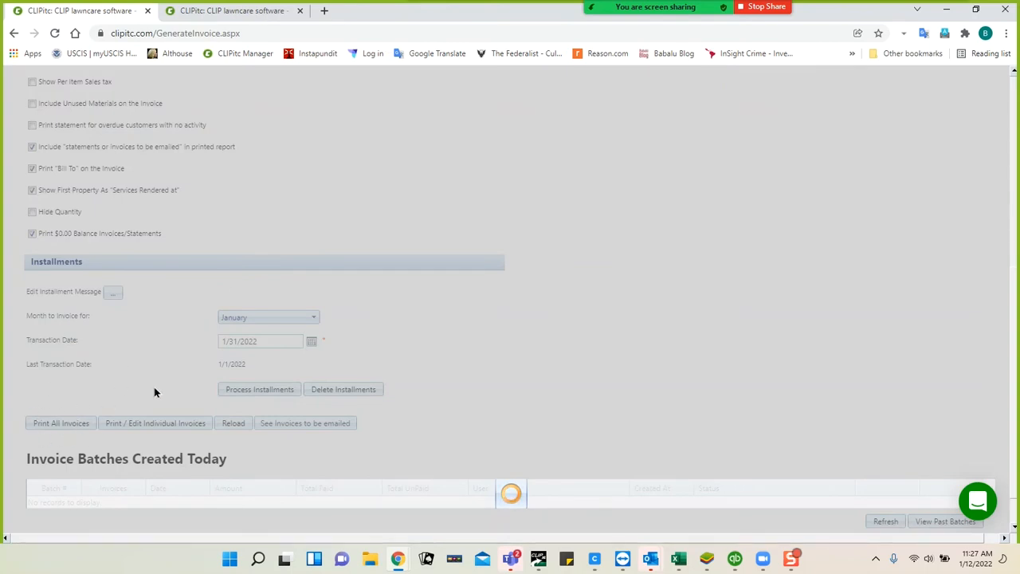
{"action": "scroll", "coordinate": [388, 348], "scroll_direction": "down", "scroll_amount": 2}
{"action": "scroll", "coordinate": [395, 341], "scroll_direction": "down", "scroll_amount": 3}
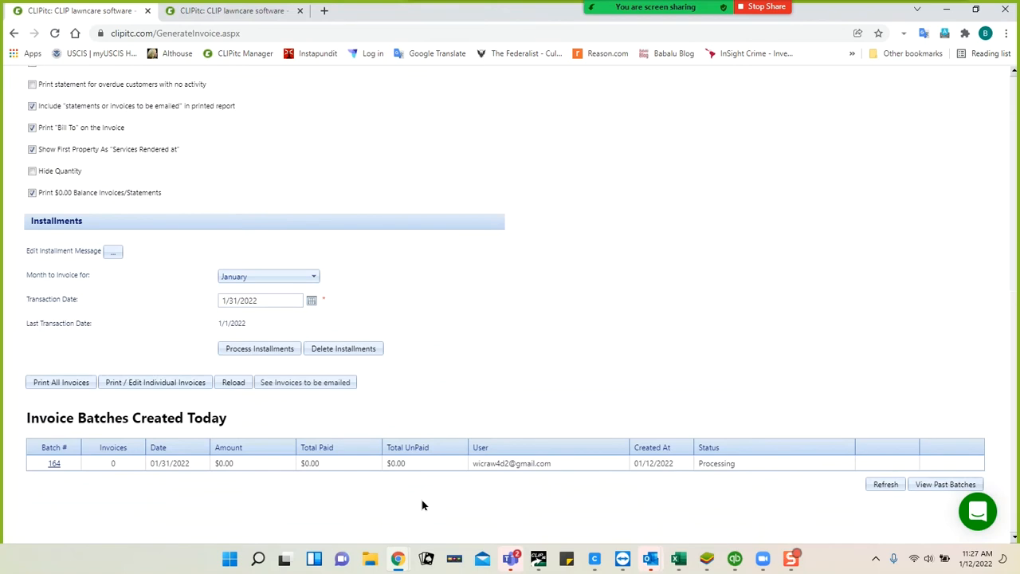
{"action": "left_click", "coordinate": [880, 485]}
Step: Open the Mulch001 record in the Material list of the other CLIPitc page and show its Charge material on invoice choices
{"action": "left_click", "coordinate": [251, 14]}
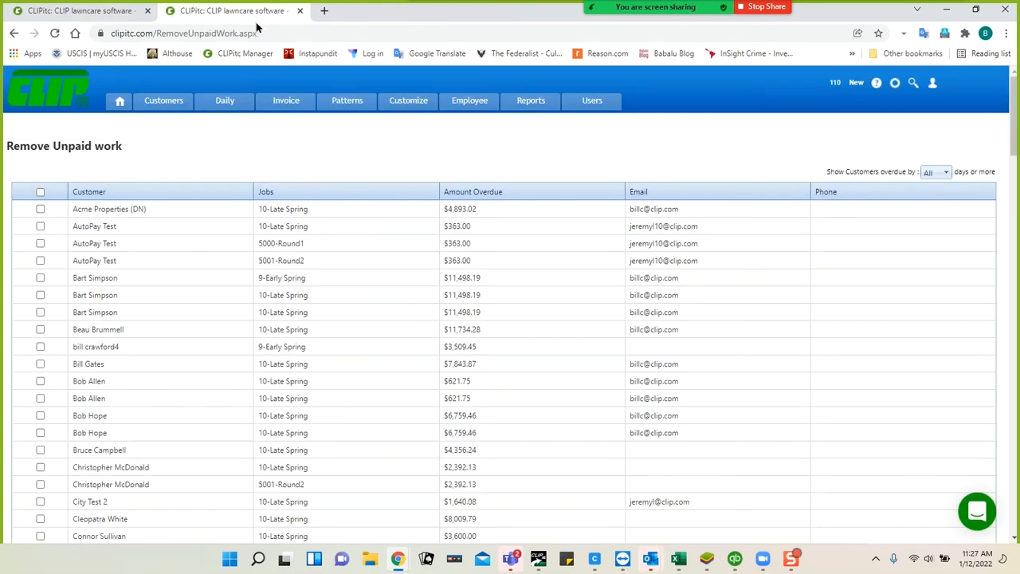
{"action": "left_click", "coordinate": [404, 106]}
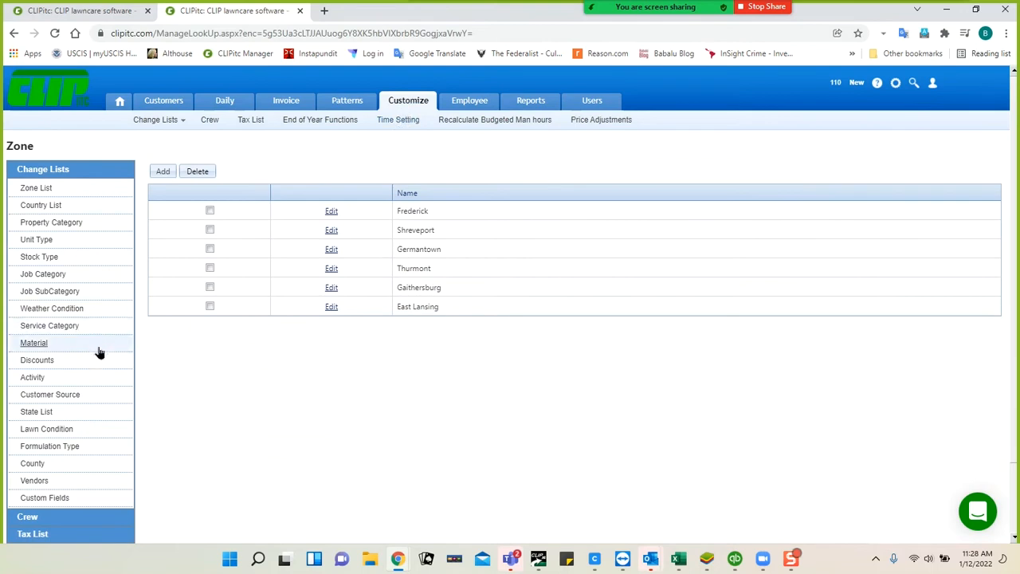
{"action": "left_click", "coordinate": [35, 349]}
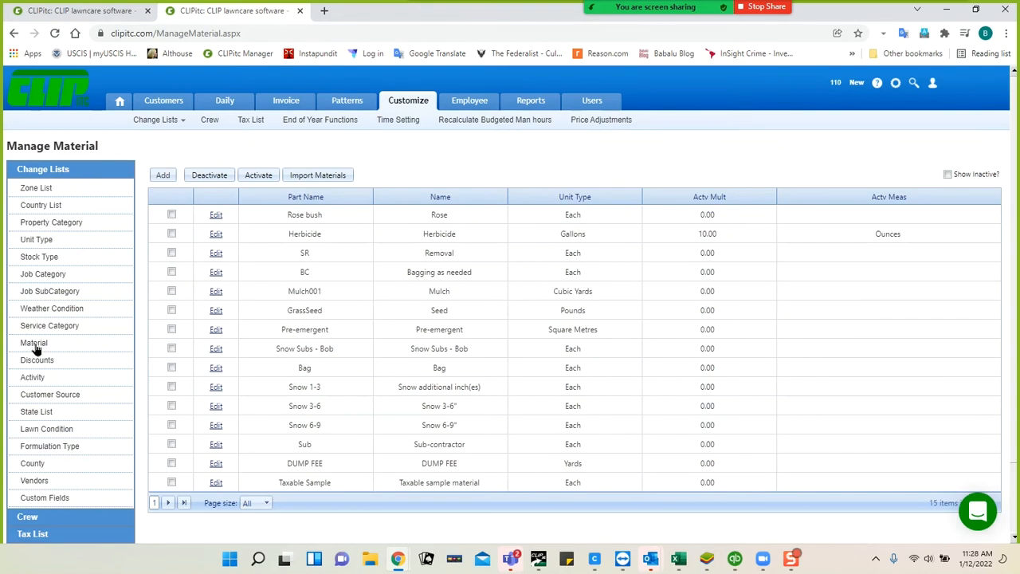
{"action": "left_click", "coordinate": [216, 291]}
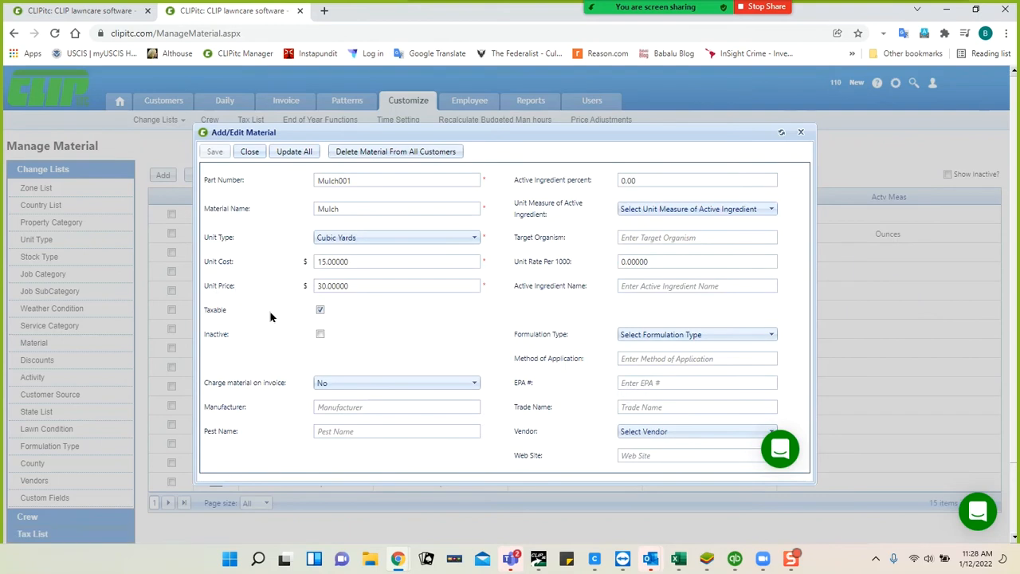
{"action": "left_click", "coordinate": [340, 383]}
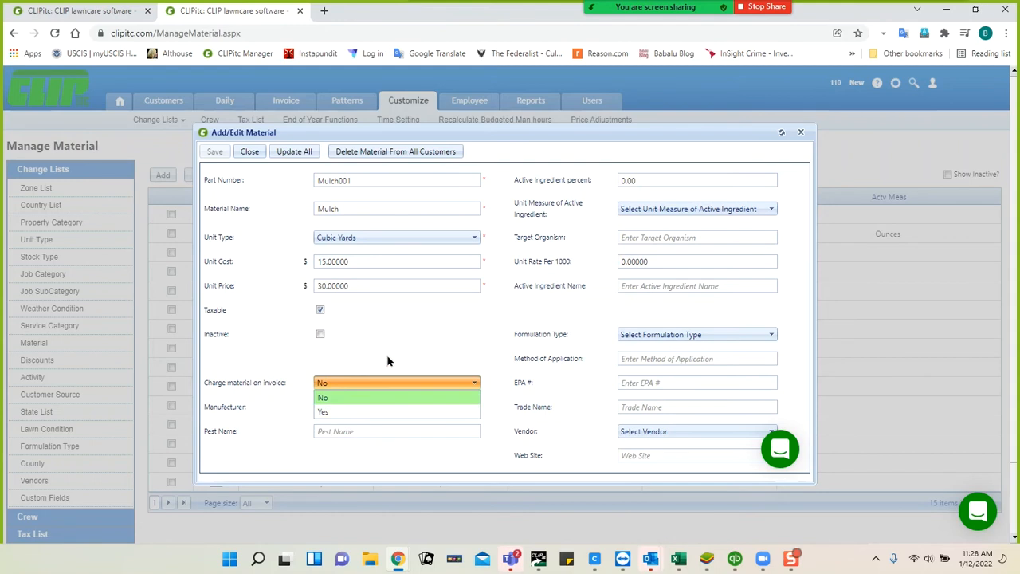
Step: Switch to the QuickBooks-linked account's browser window, reload it, and show the TransferToQB choices of the FLOWPETUNIAS material
{"action": "mouse_move", "coordinate": [398, 561]}
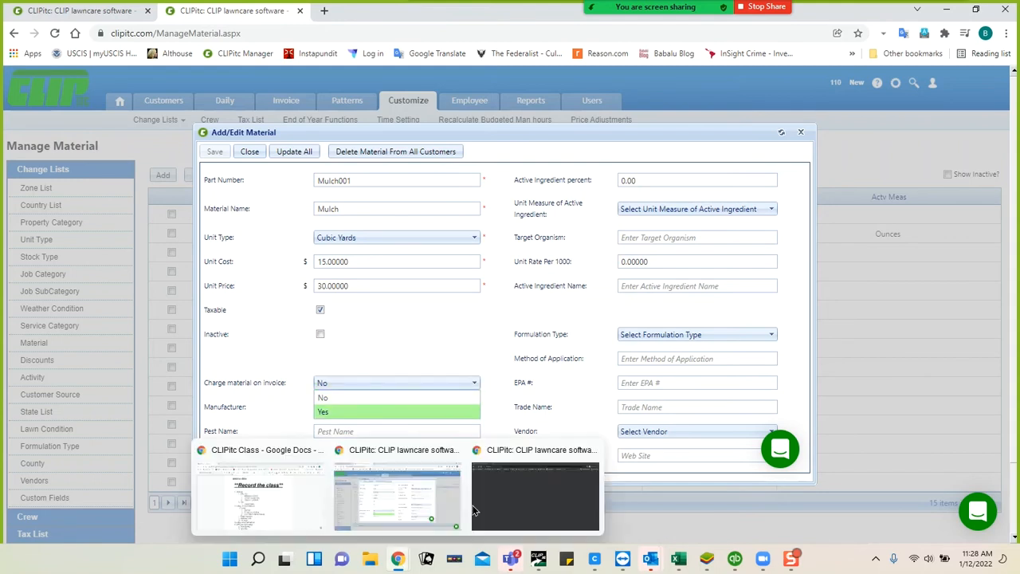
{"action": "left_click", "coordinate": [513, 492]}
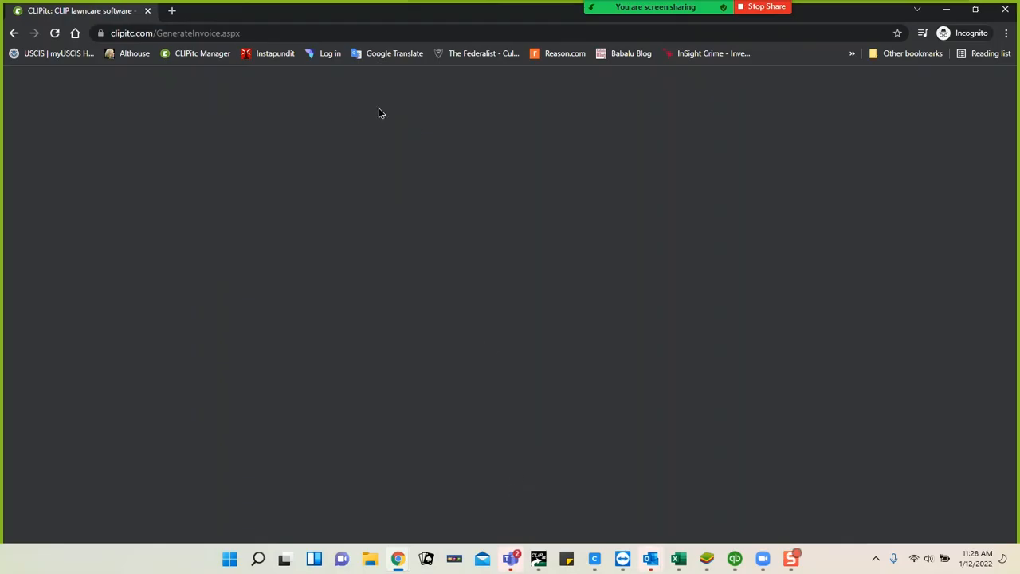
{"action": "left_click", "coordinate": [60, 35]}
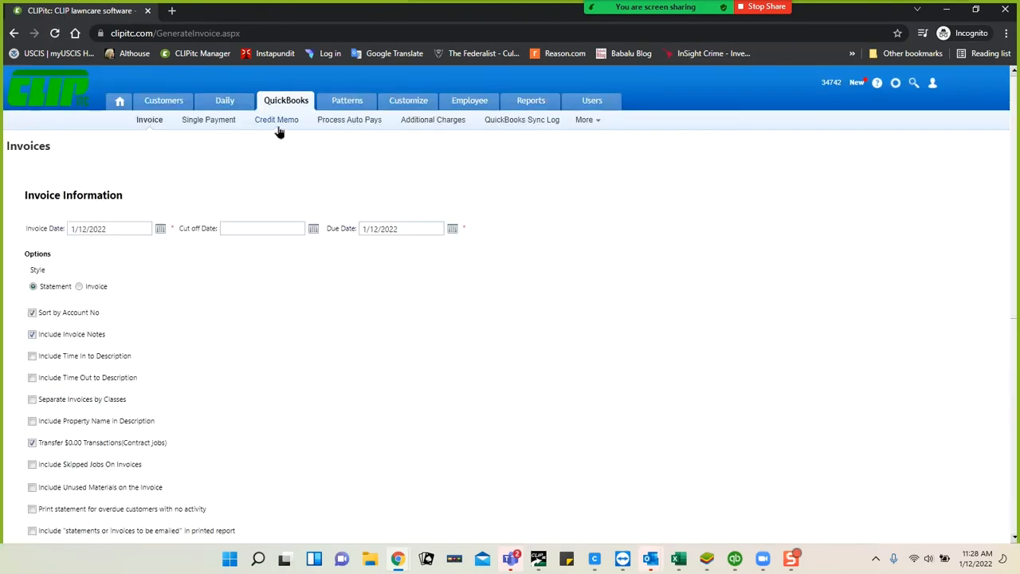
{"action": "left_click", "coordinate": [408, 100]}
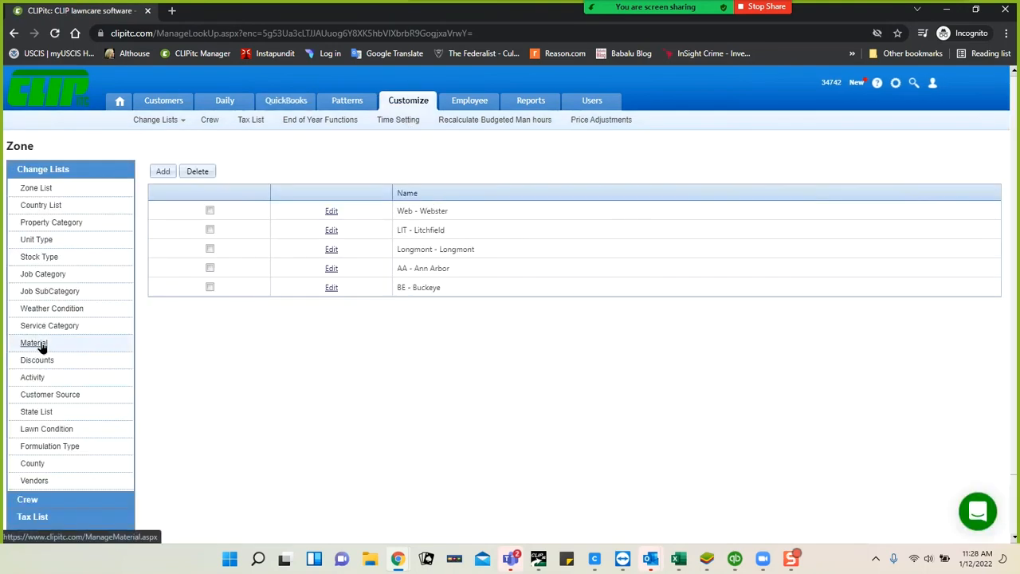
{"action": "left_click", "coordinate": [36, 342]}
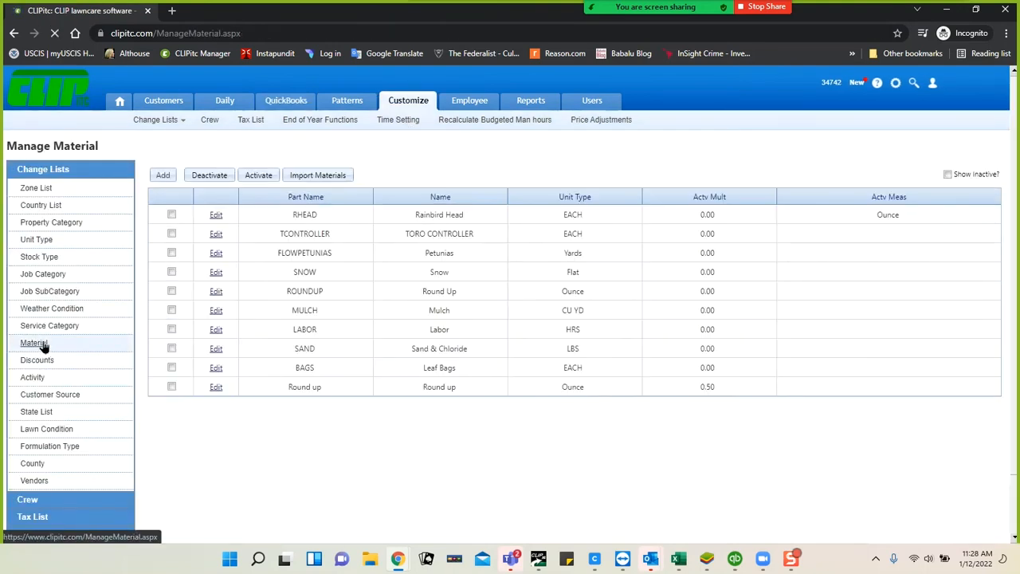
{"action": "left_click", "coordinate": [215, 253]}
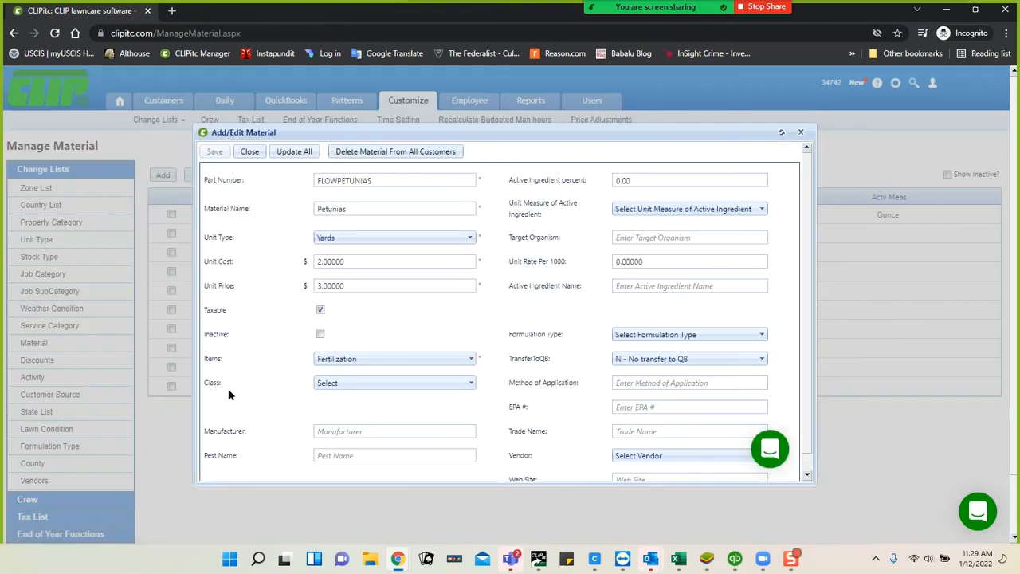
{"action": "left_click", "coordinate": [637, 360]}
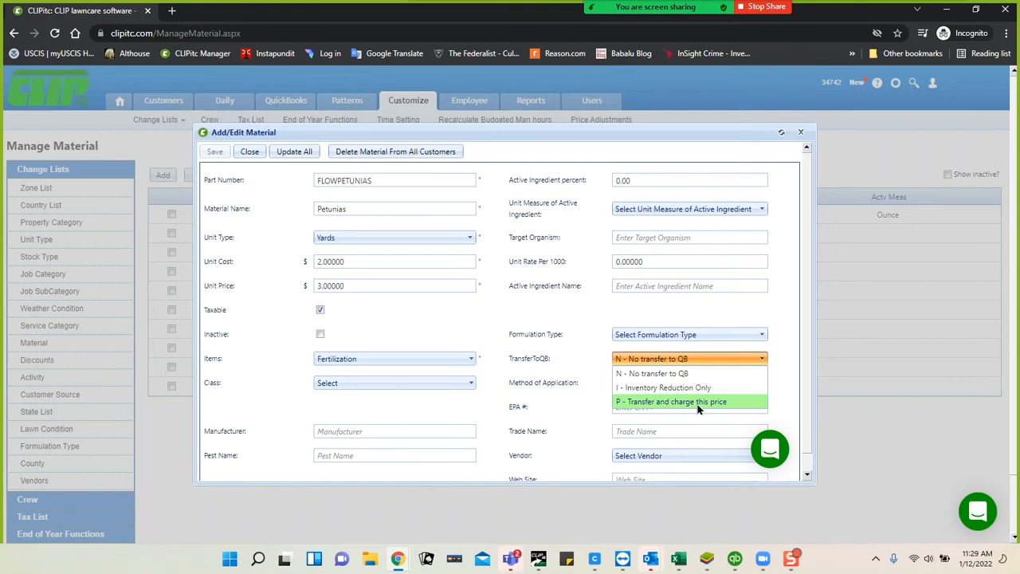
Step: Switch back to the account without QuickBooks and close the Mulch001 material record
{"action": "mouse_move", "coordinate": [396, 564]}
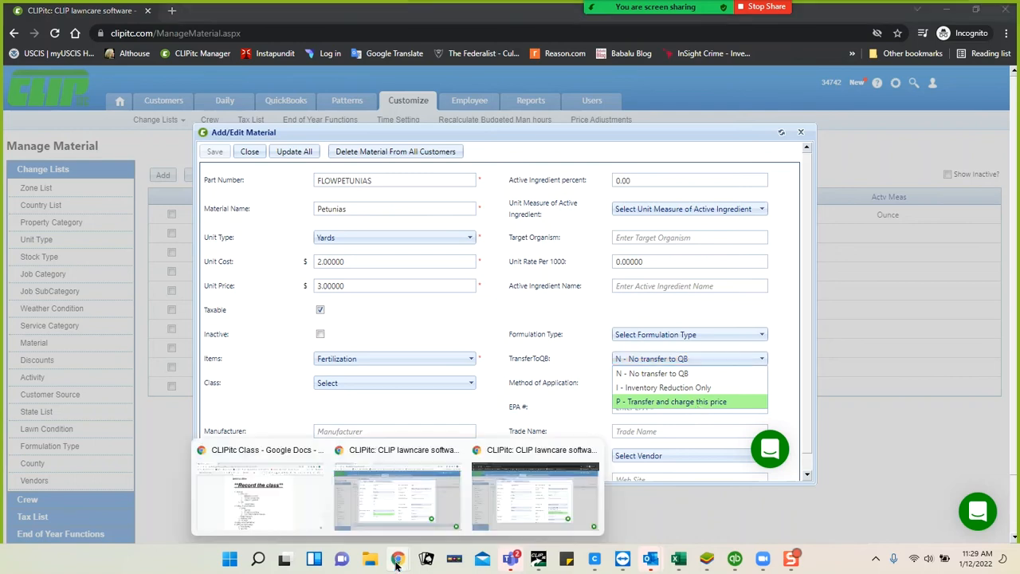
{"action": "left_click", "coordinate": [389, 502]}
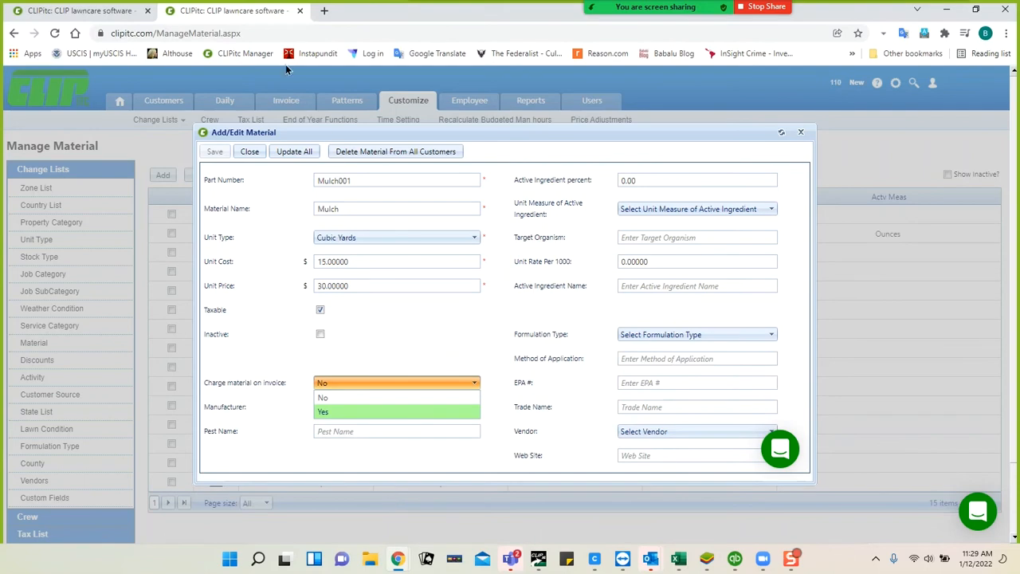
{"action": "left_click", "coordinate": [800, 134]}
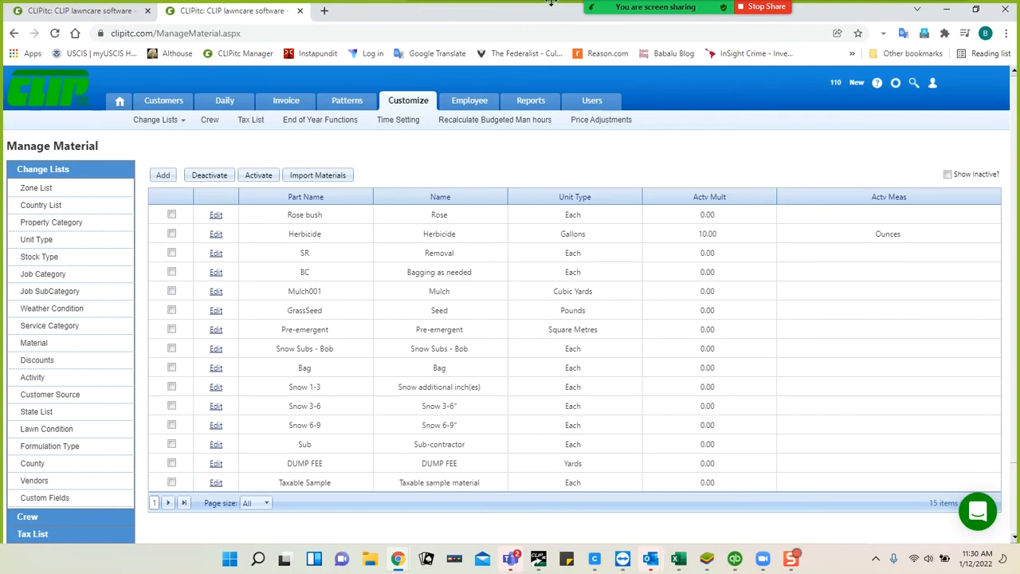
Step: Refresh today's invoice batches on the Invoice page, then check the individual invoice job list for remaining jobs and close it
{"action": "left_click", "coordinate": [103, 12]}
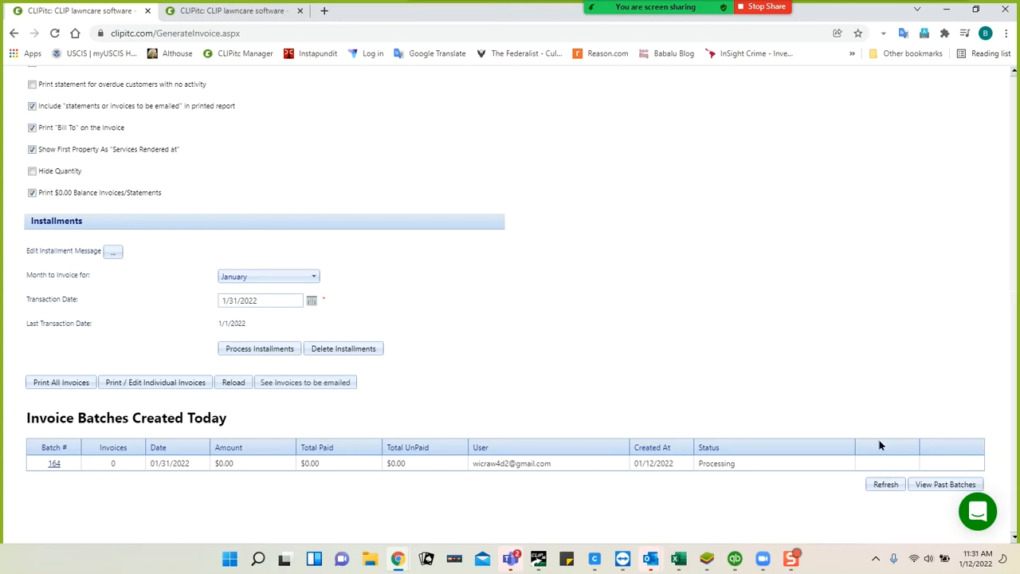
{"action": "left_click", "coordinate": [883, 488]}
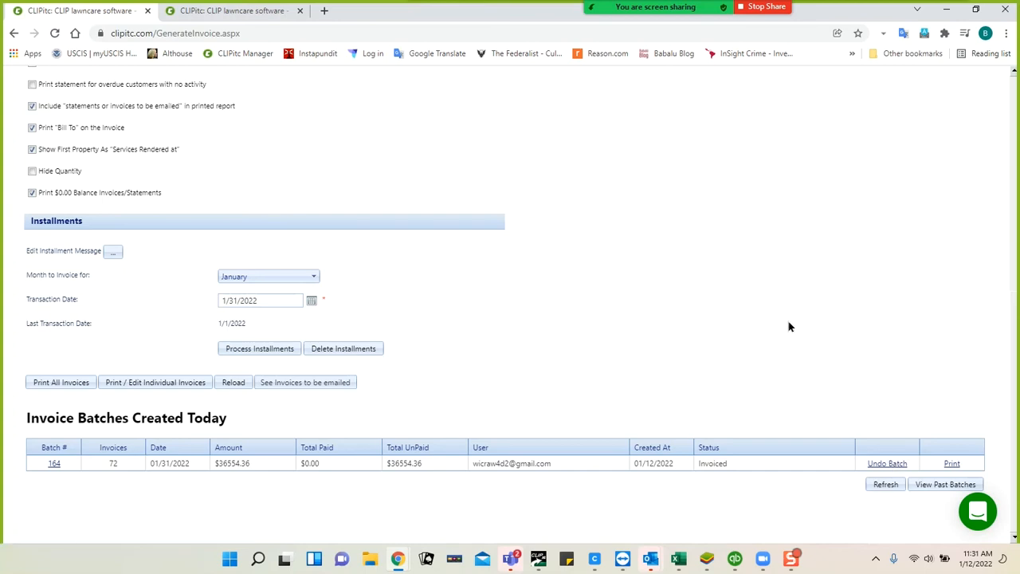
{"action": "left_click", "coordinate": [174, 384]}
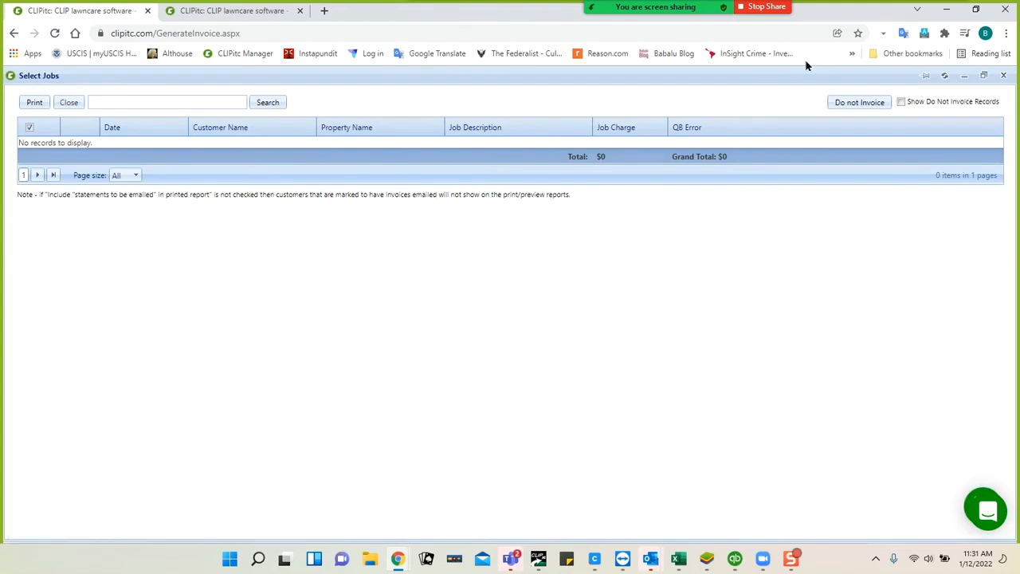
{"action": "left_click", "coordinate": [1003, 76]}
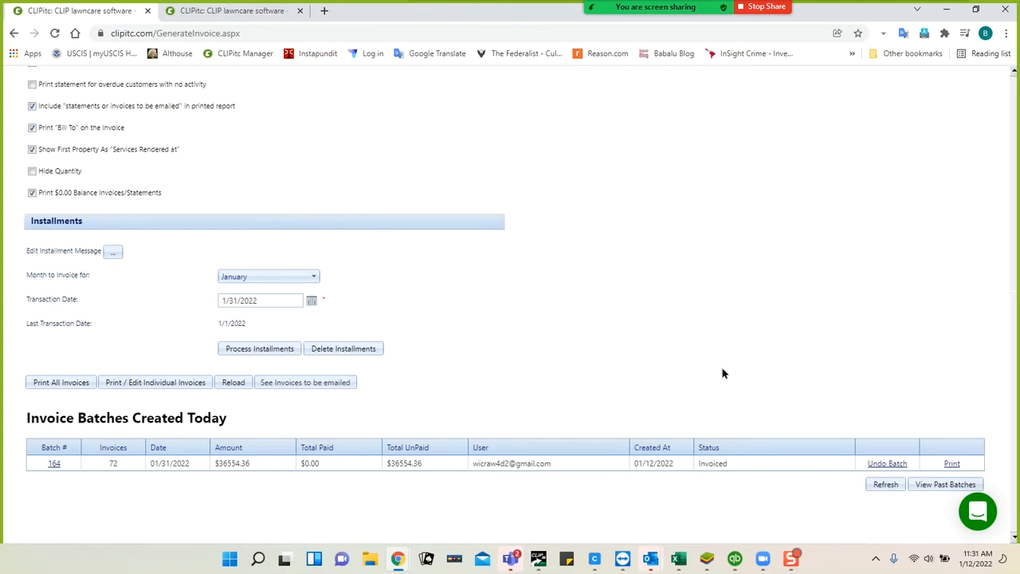
Step: Open the printable report of today's invoice batch, enlarge it, and review the Acme Properties (DN) statement through to the second customer's statement
{"action": "left_click", "coordinate": [952, 464]}
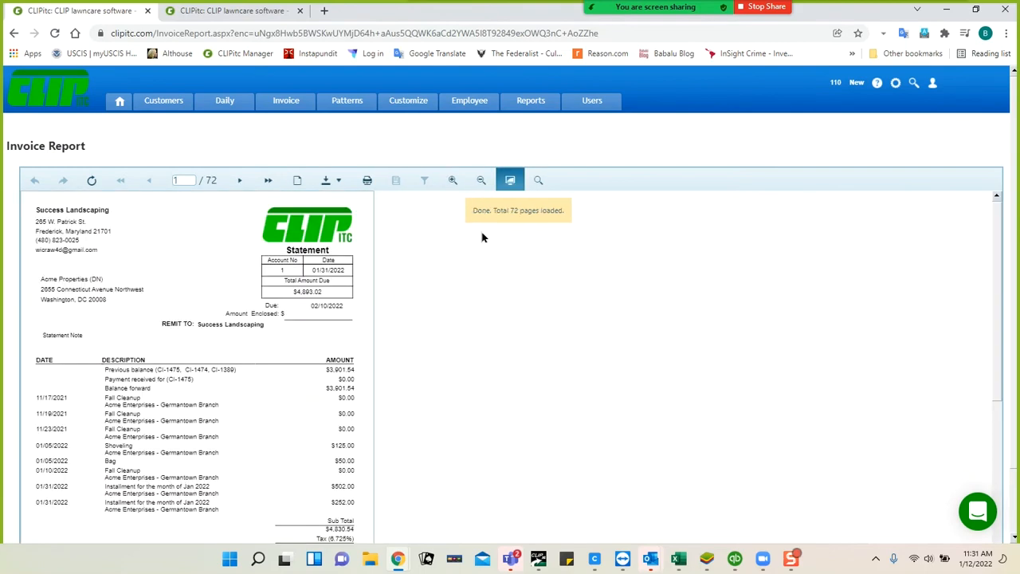
{"action": "left_click", "coordinate": [453, 182]}
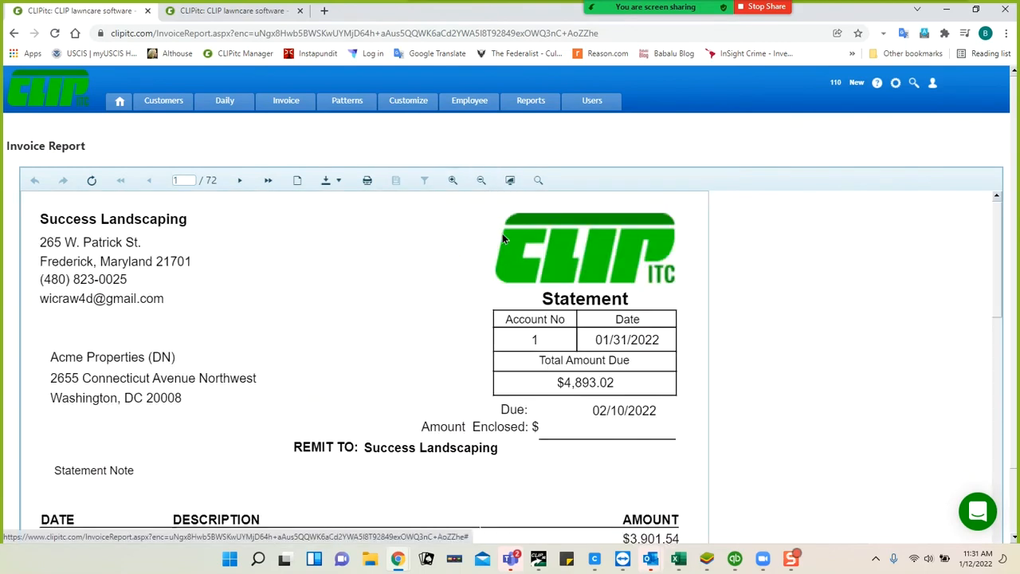
{"action": "scroll", "coordinate": [560, 305], "scroll_direction": "down", "scroll_amount": 1}
{"action": "scroll", "coordinate": [560, 306], "scroll_direction": "down", "scroll_amount": 1}
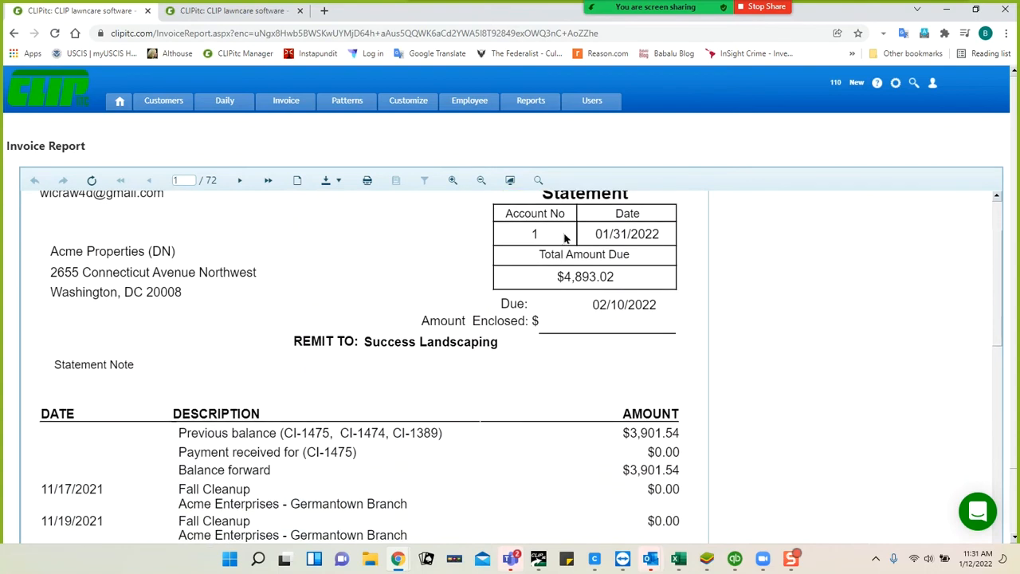
{"action": "scroll", "coordinate": [572, 354], "scroll_direction": "down", "scroll_amount": 2}
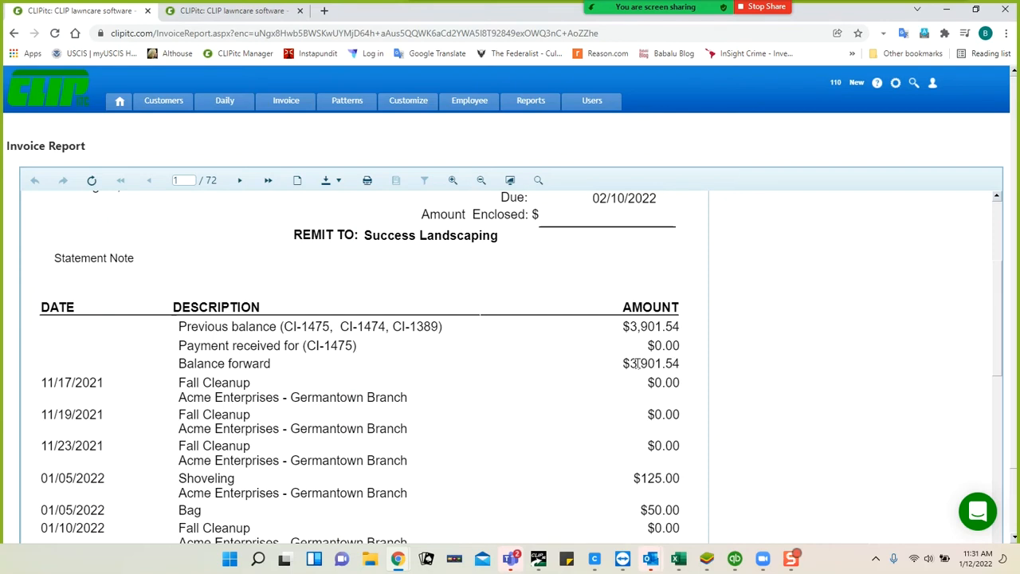
{"action": "scroll", "coordinate": [582, 373], "scroll_direction": "down", "scroll_amount": 3}
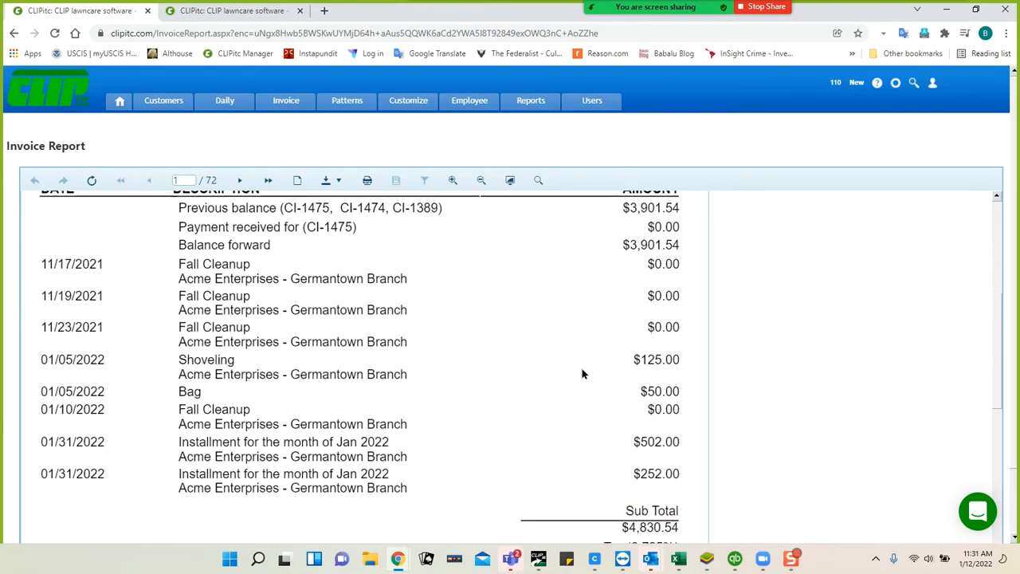
{"action": "scroll", "coordinate": [599, 401], "scroll_direction": "down", "scroll_amount": 3}
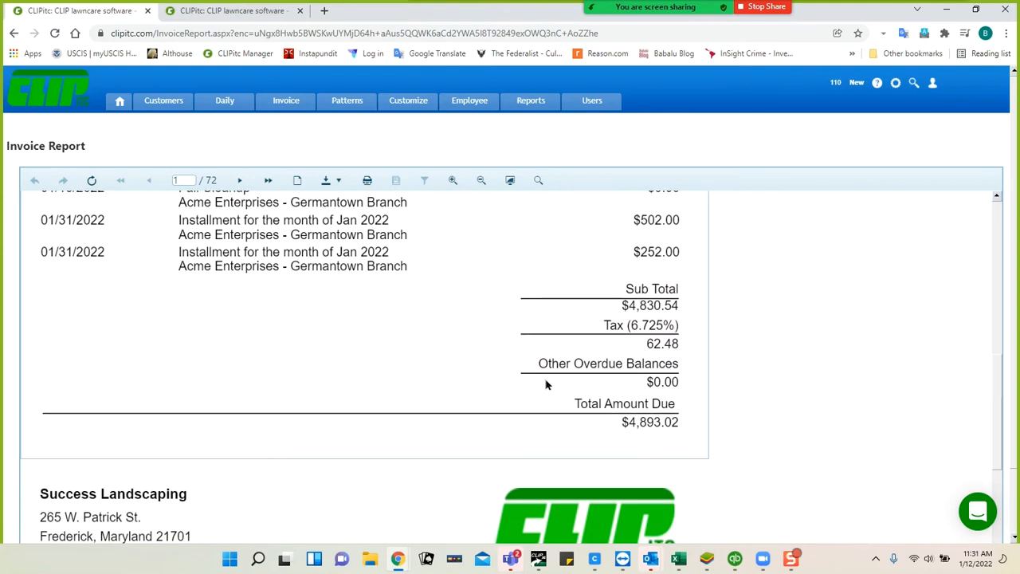
{"action": "scroll", "coordinate": [542, 380], "scroll_direction": "down", "scroll_amount": 1}
{"action": "scroll", "coordinate": [535, 380], "scroll_direction": "down", "scroll_amount": 5}
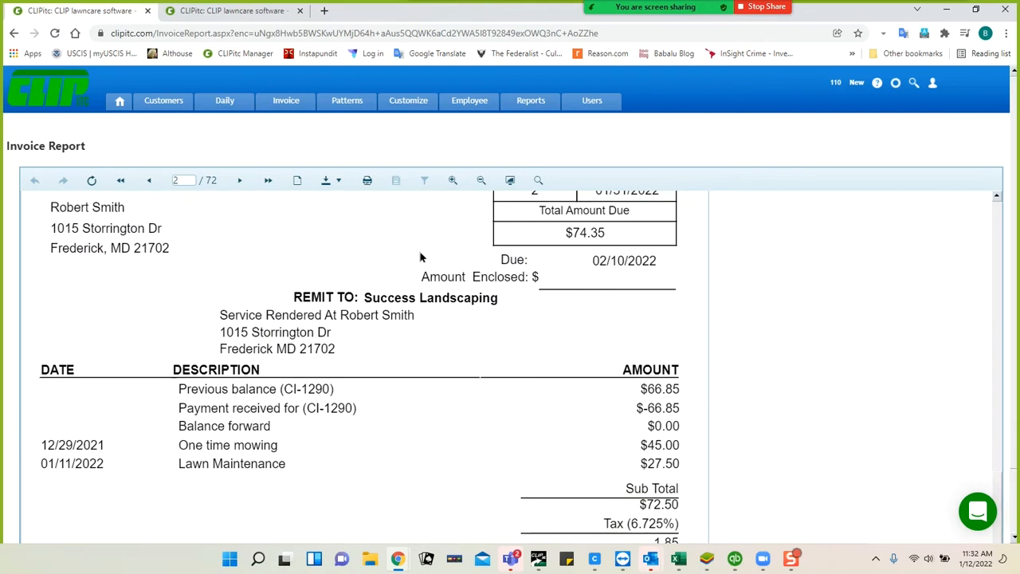
Step: Preview the batch's statements for printing, look through the first pages, and cancel the print to return to the report
{"action": "left_click", "coordinate": [367, 181]}
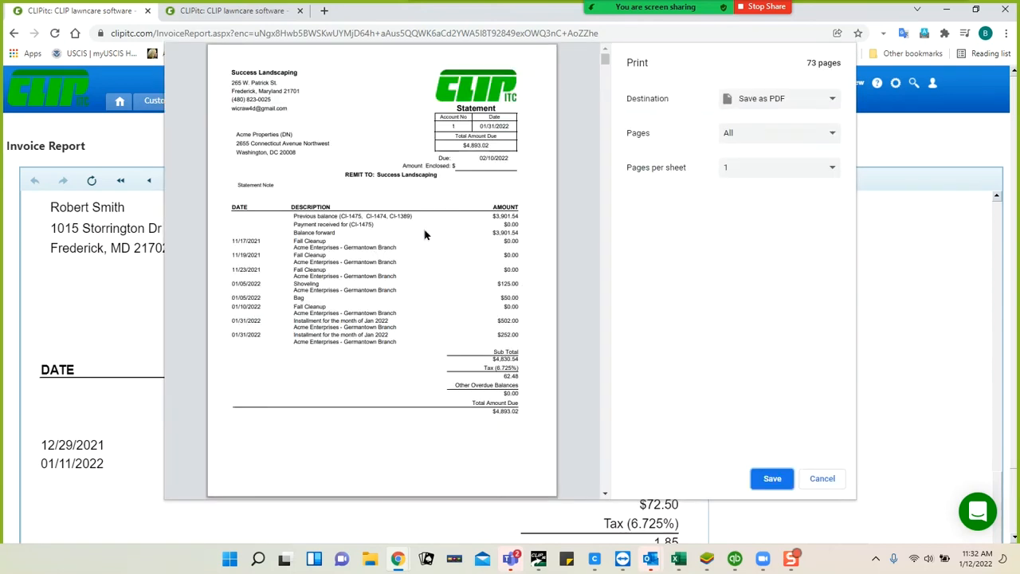
{"action": "scroll", "coordinate": [424, 235], "scroll_direction": "down", "scroll_amount": 2}
{"action": "scroll", "coordinate": [426, 234], "scroll_direction": "down", "scroll_amount": 5}
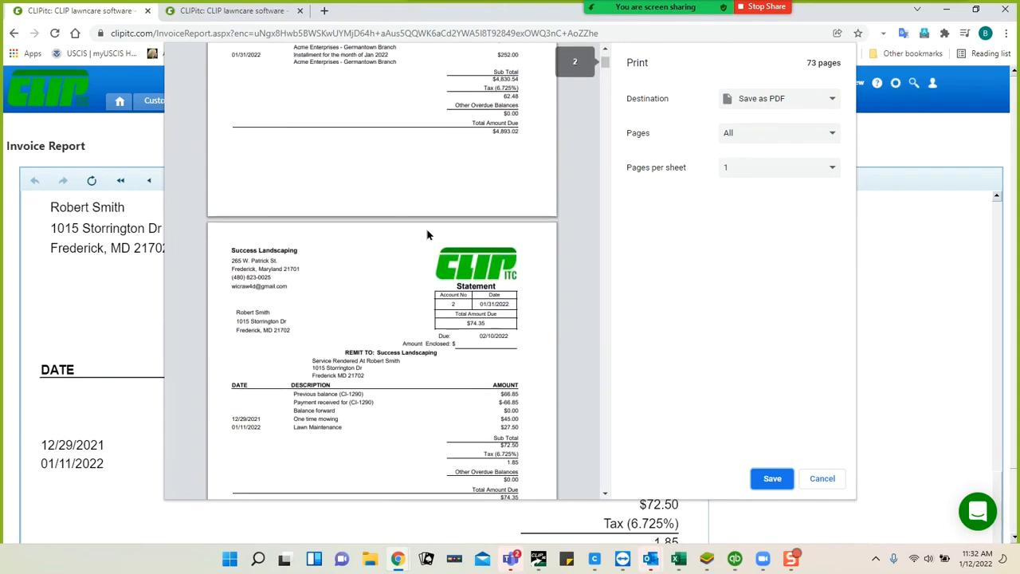
{"action": "scroll", "coordinate": [427, 235], "scroll_direction": "down", "scroll_amount": 6}
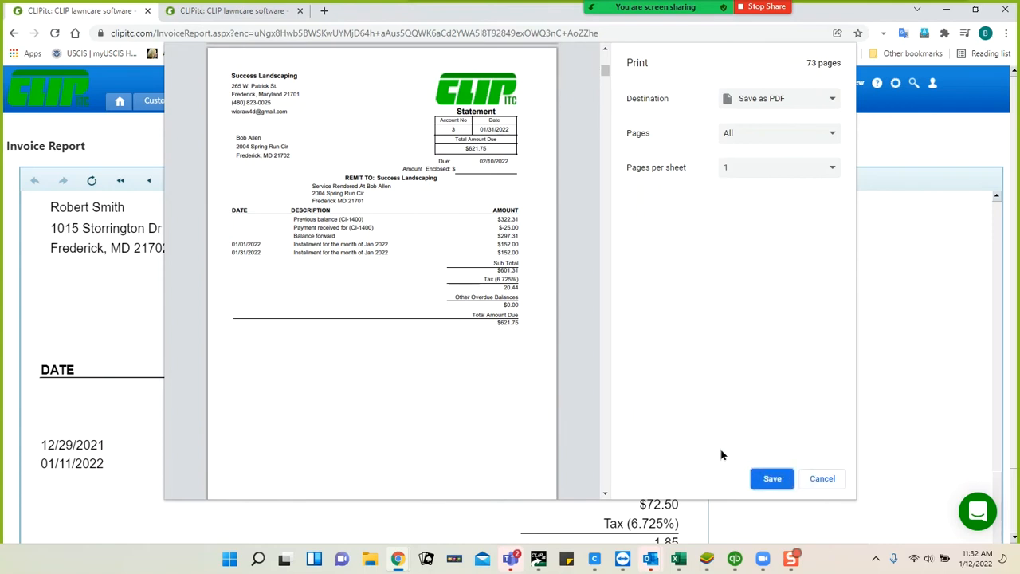
{"action": "left_click", "coordinate": [822, 479]}
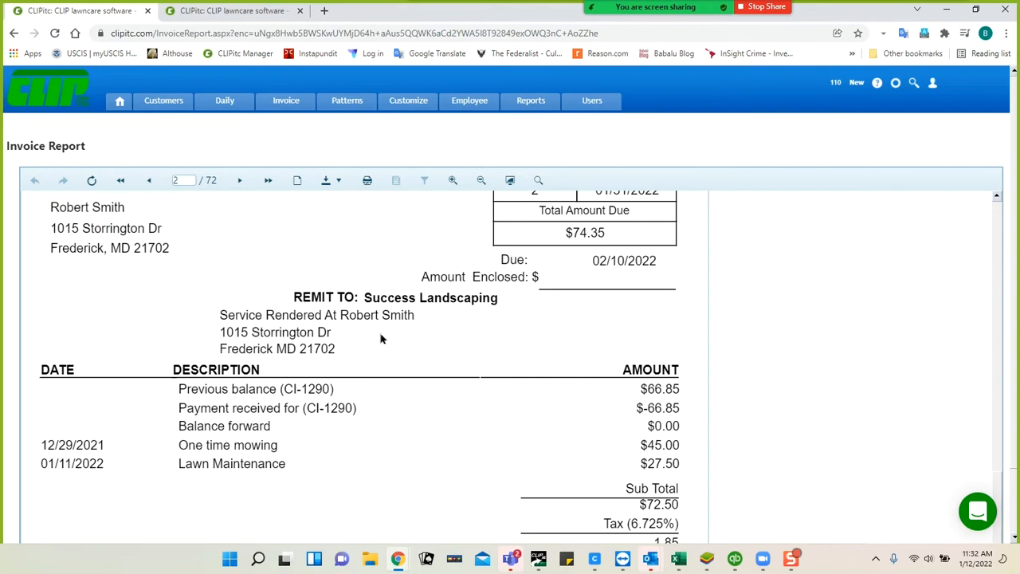
{"action": "scroll", "coordinate": [381, 338], "scroll_direction": "up", "scroll_amount": 3}
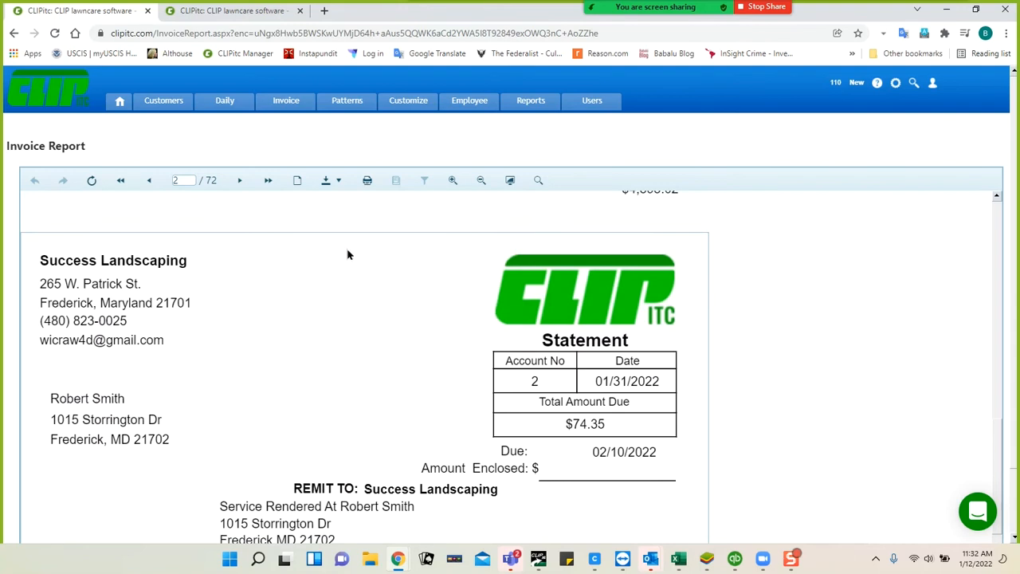
Step: Leave the report for the Invoice page, open the list of invoices to be emailed, and sort it by date
{"action": "left_click", "coordinate": [285, 107]}
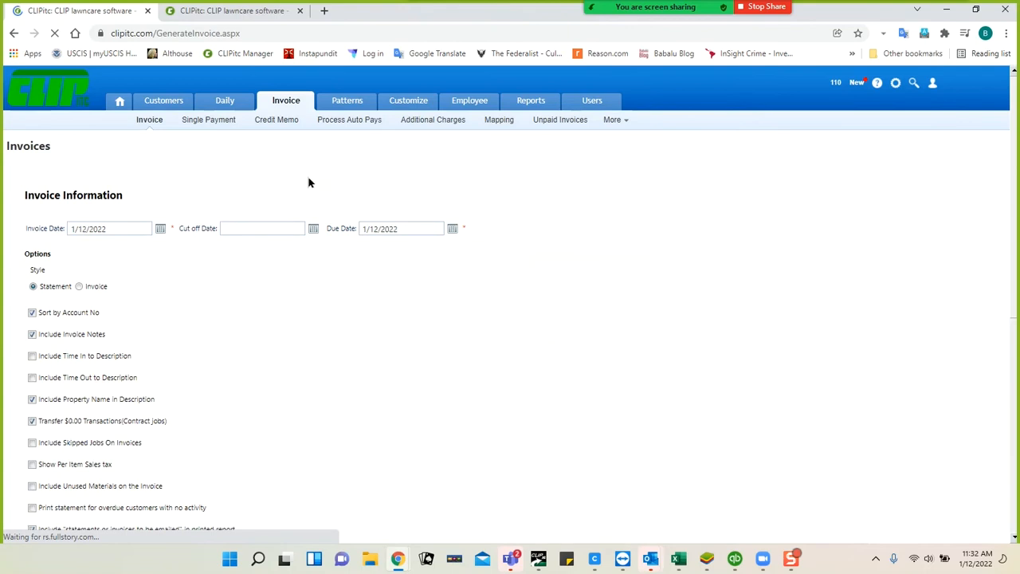
{"action": "scroll", "coordinate": [549, 296], "scroll_direction": "down", "scroll_amount": 5}
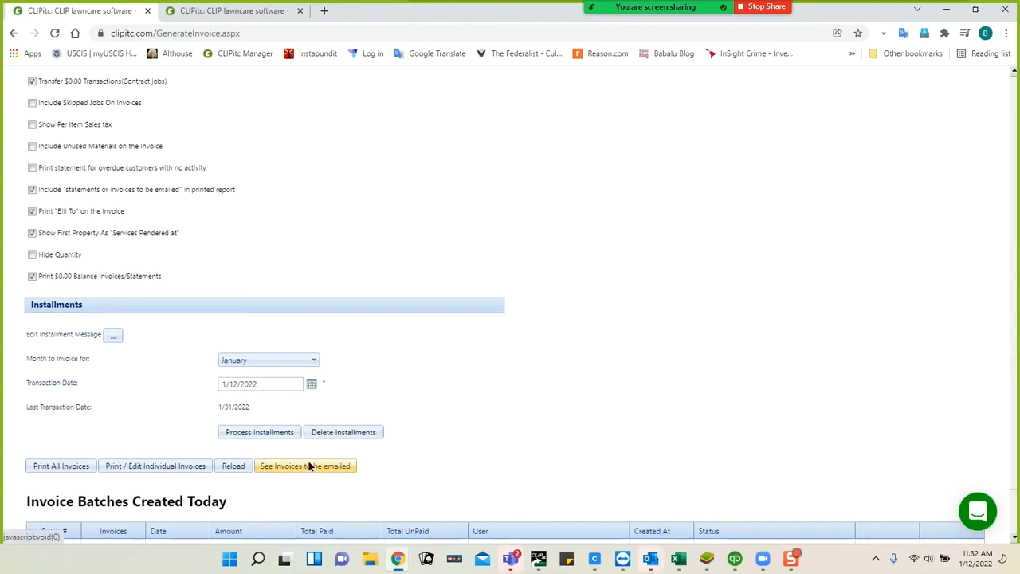
{"action": "scroll", "coordinate": [741, 310], "scroll_direction": "up", "scroll_amount": 1}
{"action": "scroll", "coordinate": [741, 311], "scroll_direction": "up", "scroll_amount": 5}
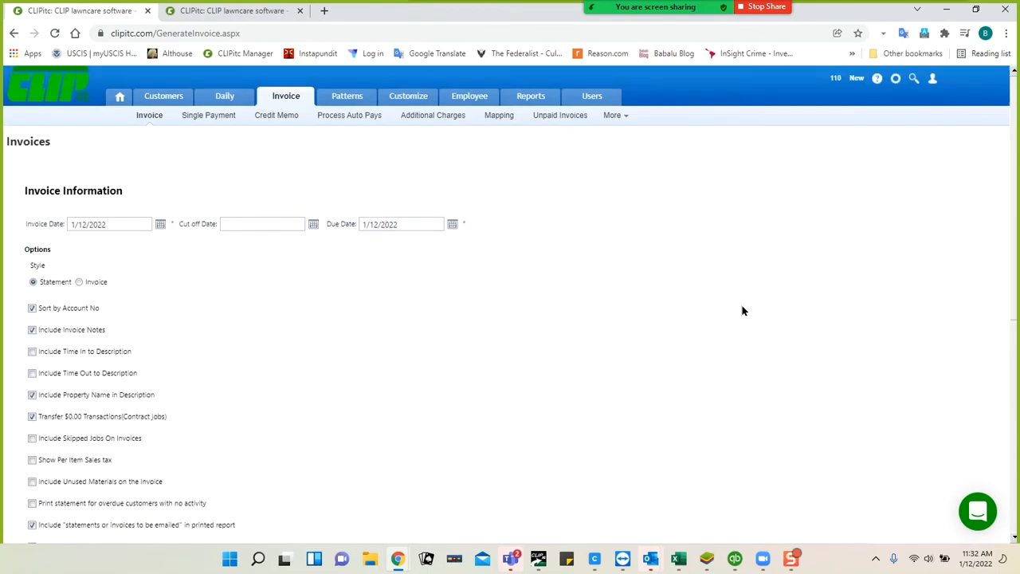
{"action": "mouse_move", "coordinate": [613, 125]}
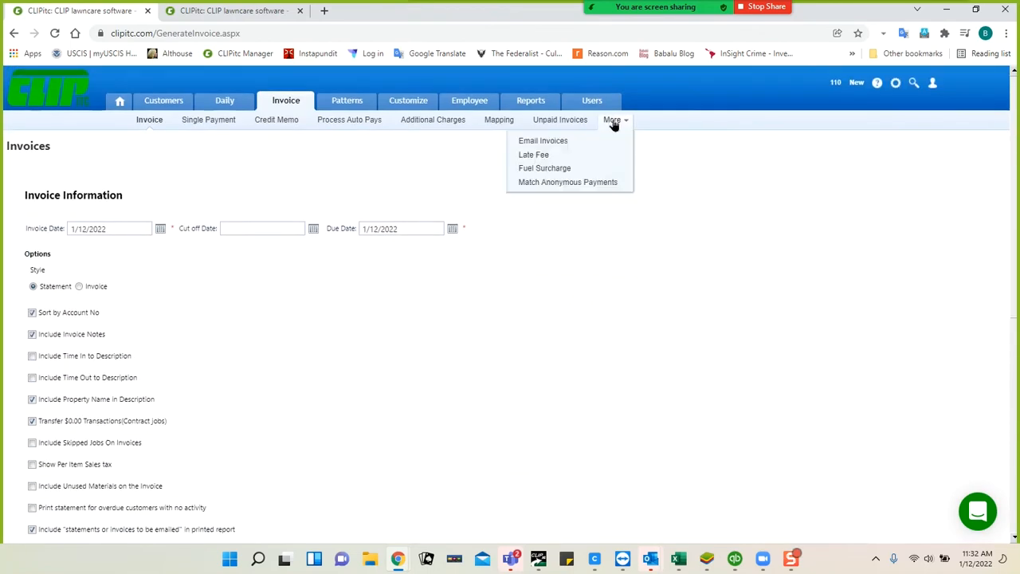
{"action": "left_click", "coordinate": [566, 142]}
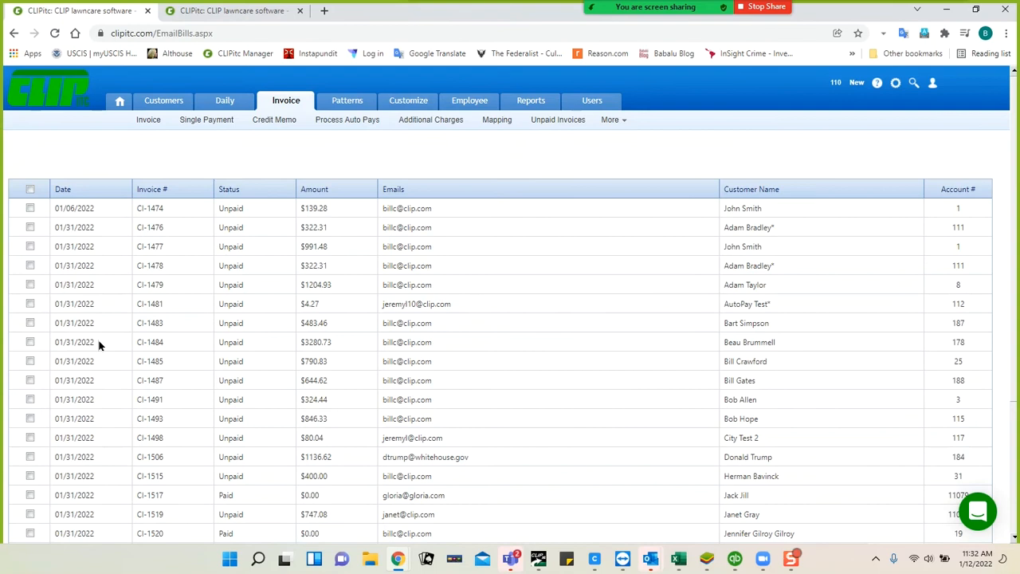
{"action": "left_click", "coordinate": [64, 191]}
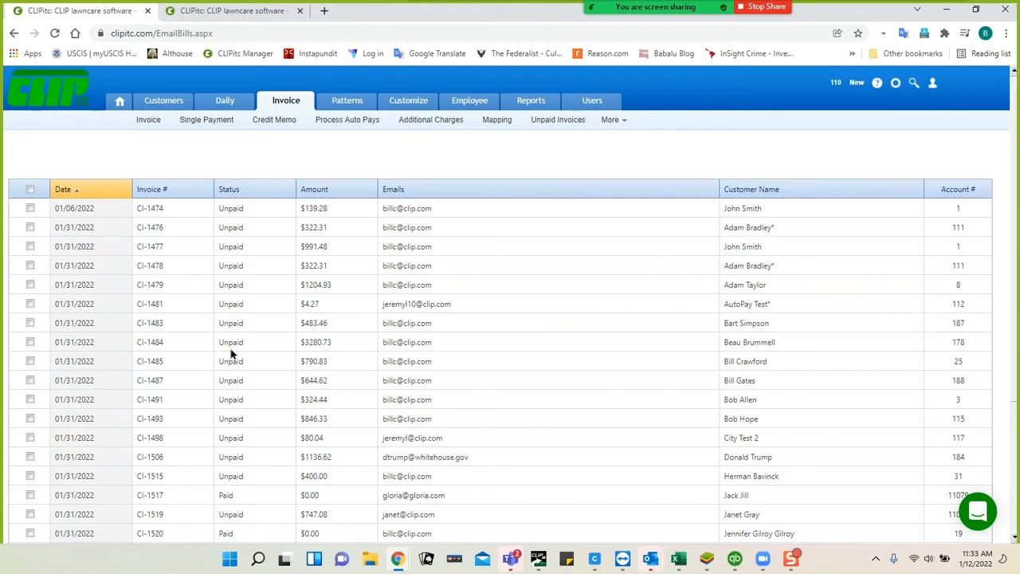
Step: Remove the paid $0.00 invoices CI-1517, CI-1520 and CI-1541 from the list of invoices to be emailed
{"action": "scroll", "coordinate": [588, 402], "scroll_direction": "down", "scroll_amount": 3}
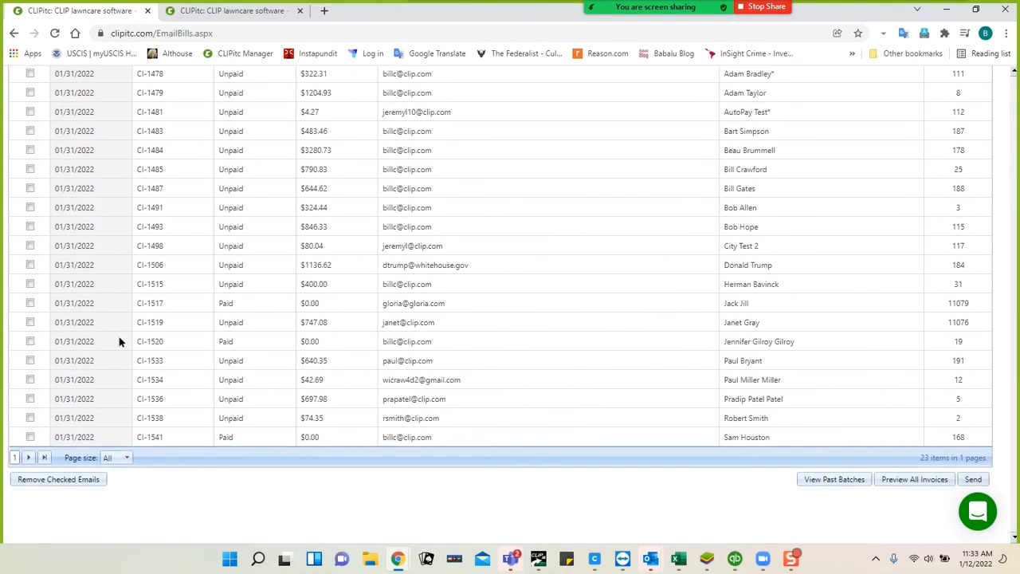
{"action": "left_click", "coordinate": [31, 303]}
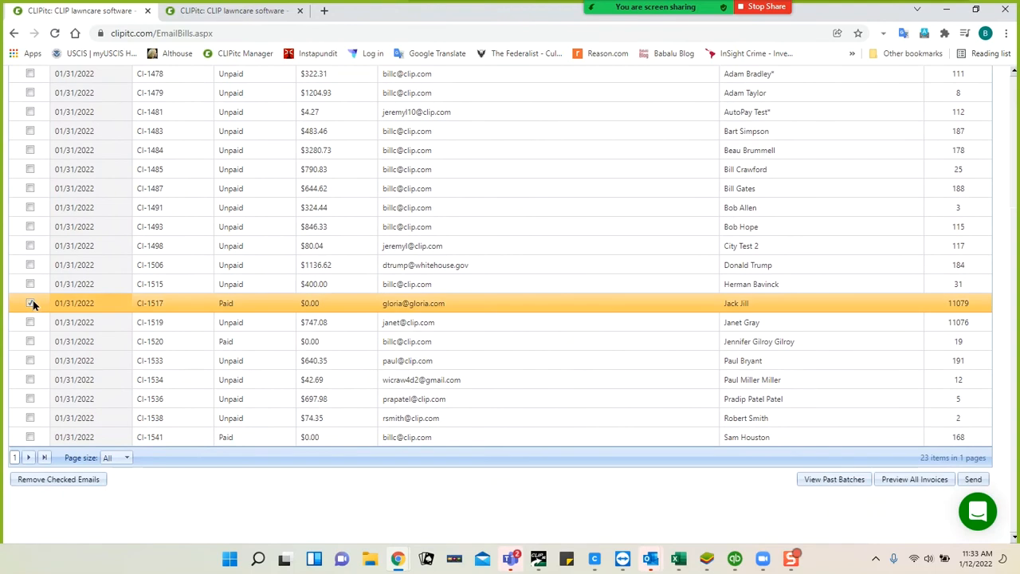
{"action": "left_click", "coordinate": [30, 341]}
{"action": "left_click", "coordinate": [30, 437]}
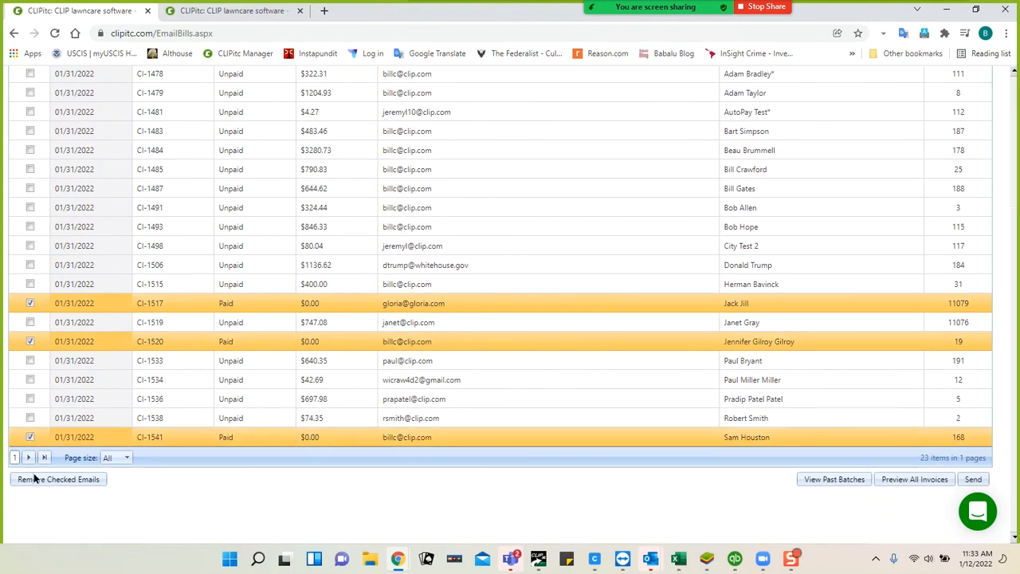
{"action": "left_click", "coordinate": [40, 482]}
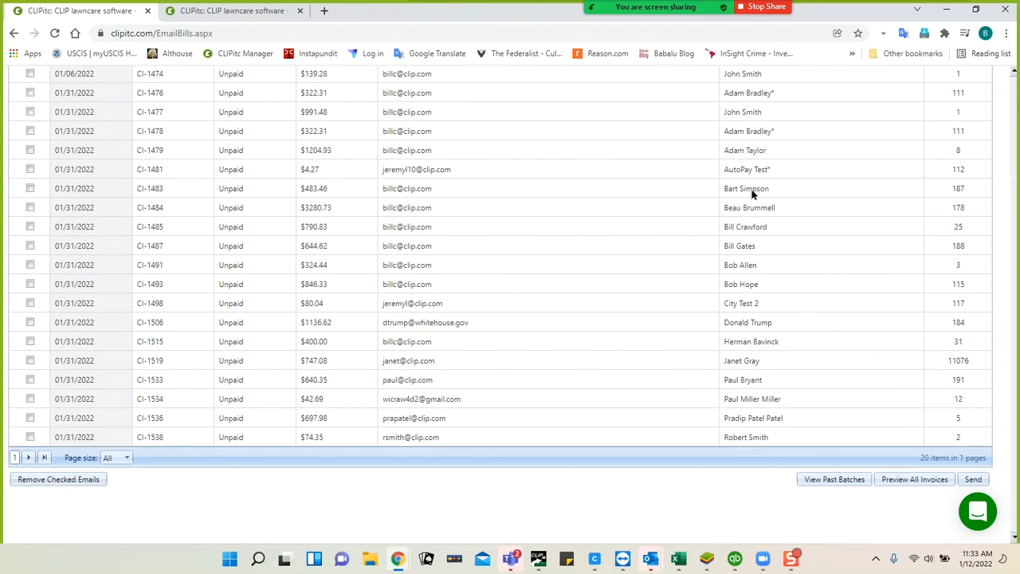
Step: Preview the invoices to be emailed, advance to the next invoice, and return to the email list
{"action": "left_click", "coordinate": [911, 479]}
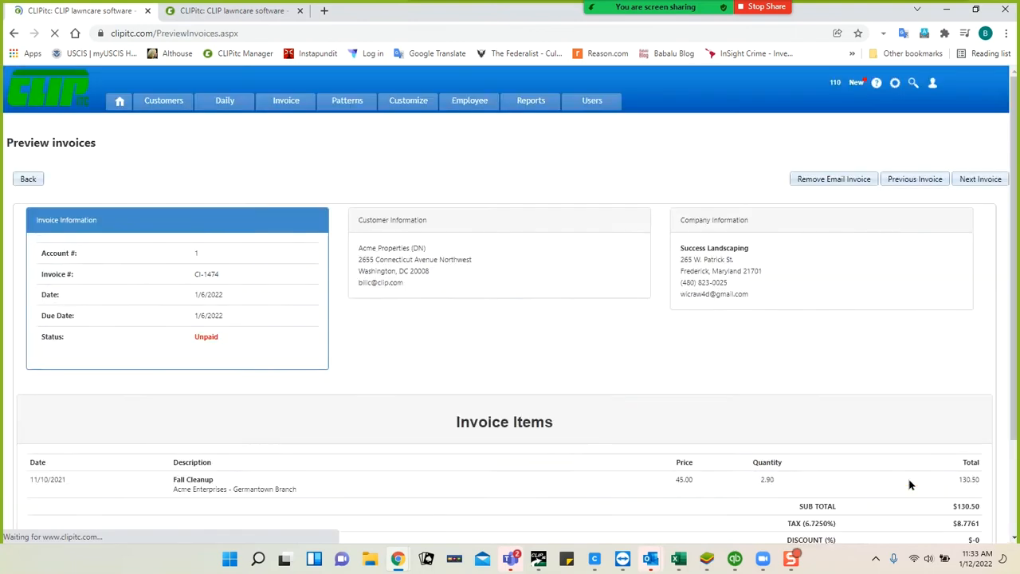
{"action": "left_click", "coordinate": [970, 179]}
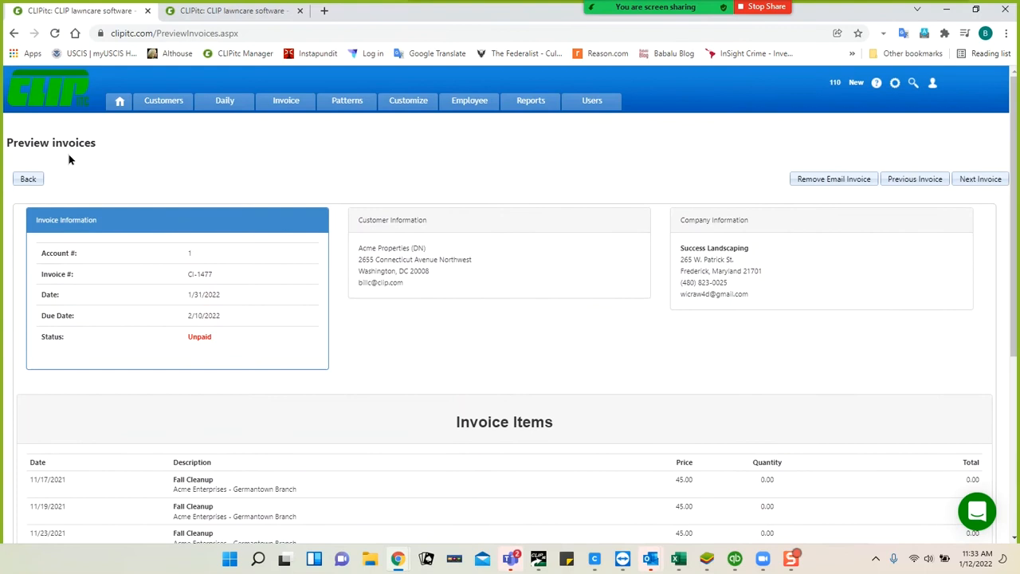
{"action": "left_click", "coordinate": [28, 179]}
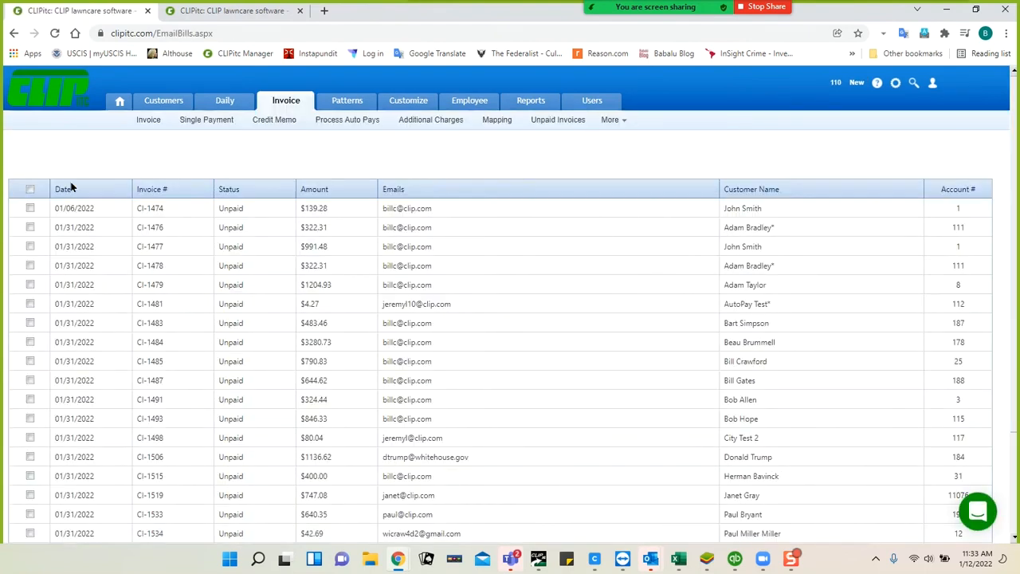
Step: Select every invoice in the email list, look over the sending options, and clear the selection again
{"action": "left_click", "coordinate": [29, 188]}
{"action": "scroll", "coordinate": [201, 285], "scroll_direction": "down", "scroll_amount": 3}
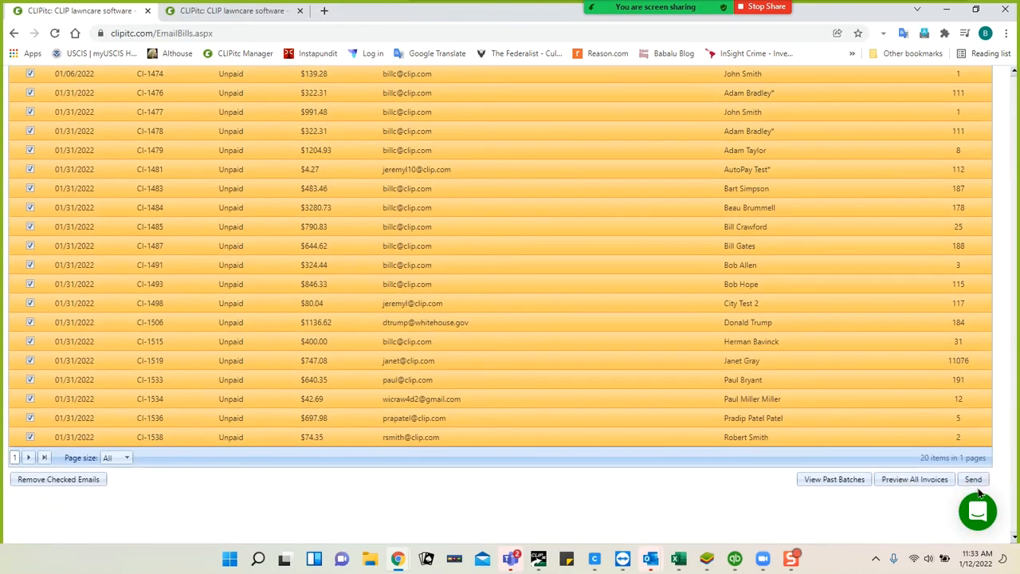
{"action": "scroll", "coordinate": [430, 311], "scroll_direction": "up", "scroll_amount": 3}
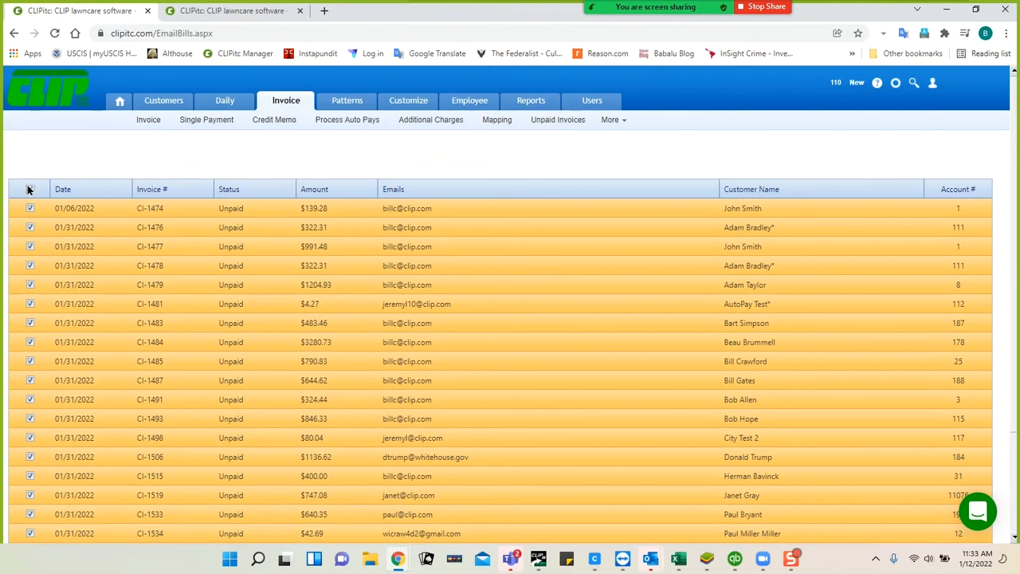
{"action": "left_click", "coordinate": [28, 188]}
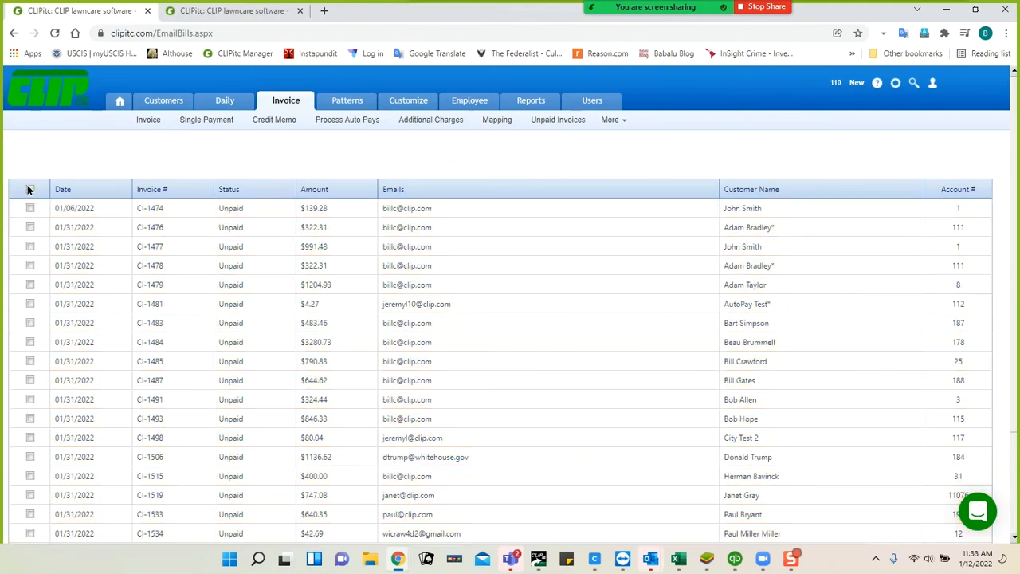
Step: Open the invoice email template from the customer marketing emails in the second browser tab and review its message text
{"action": "left_click", "coordinate": [217, 11]}
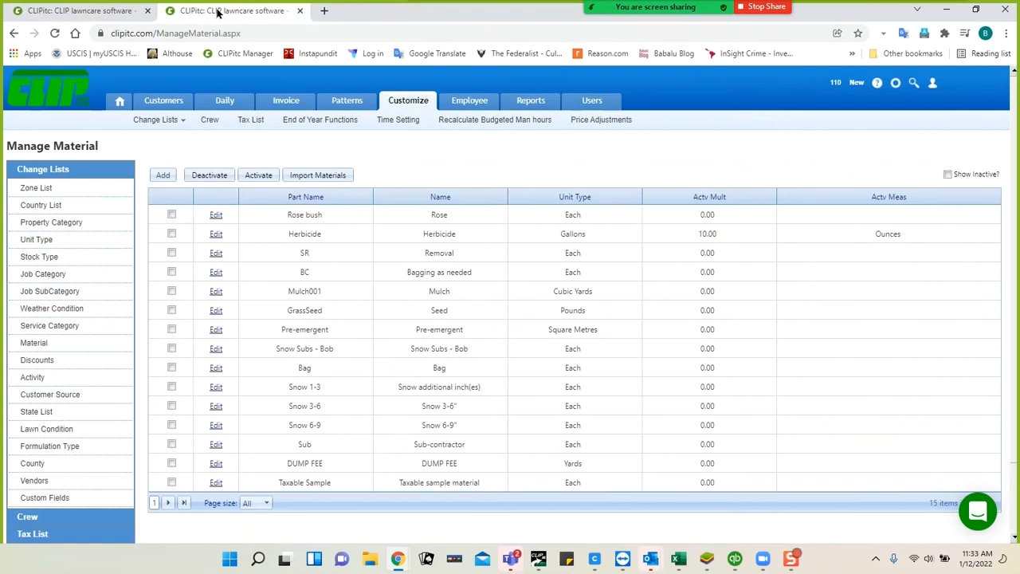
{"action": "left_click", "coordinate": [164, 102]}
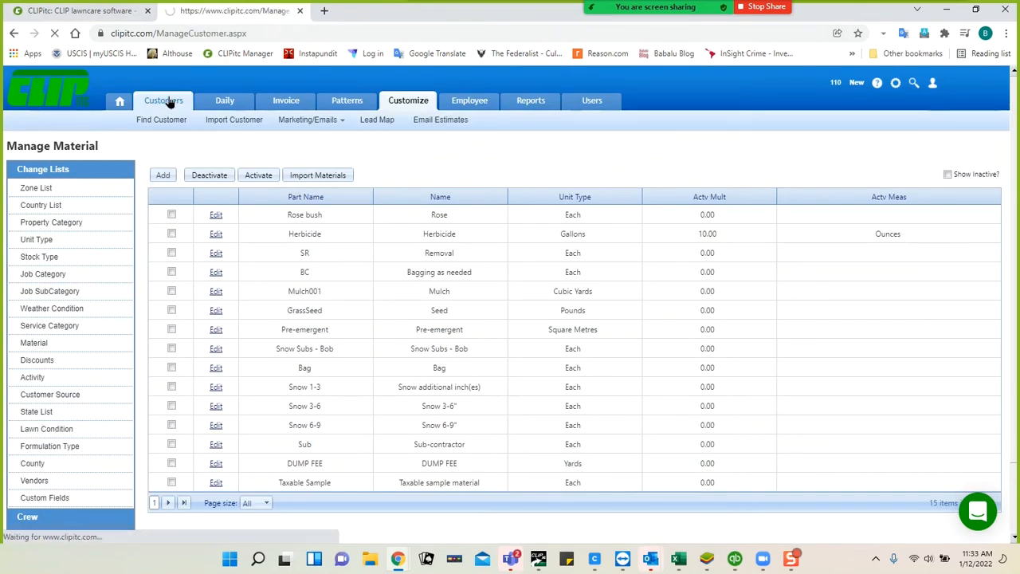
{"action": "mouse_move", "coordinate": [296, 127]}
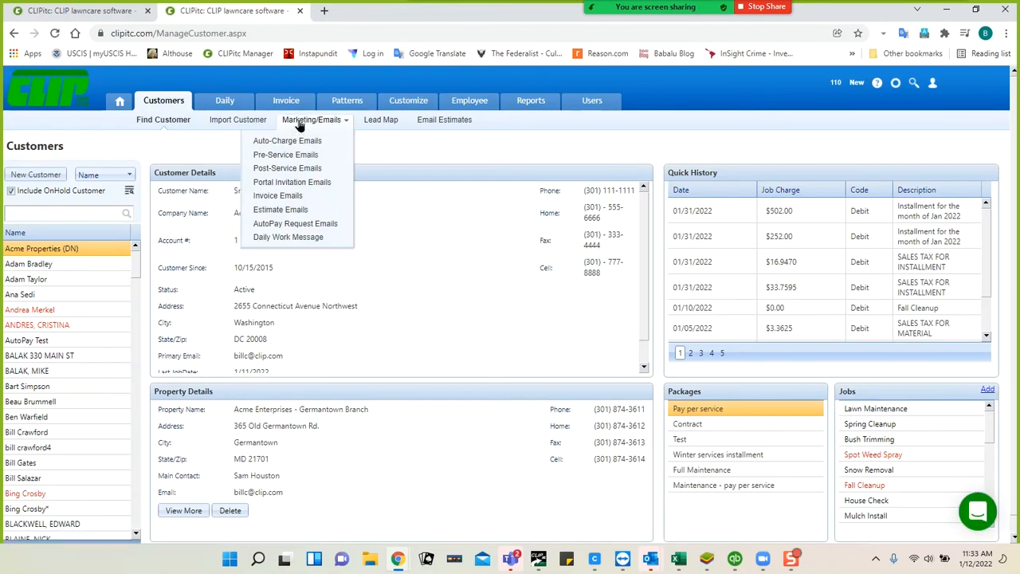
{"action": "left_click", "coordinate": [283, 197]}
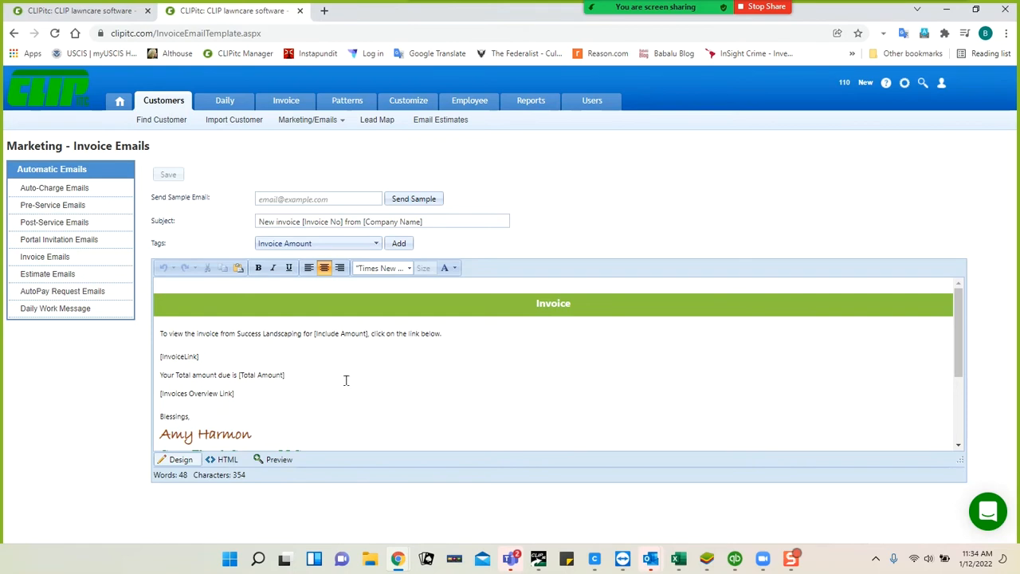
{"action": "scroll", "coordinate": [345, 380], "scroll_direction": "down", "scroll_amount": 1}
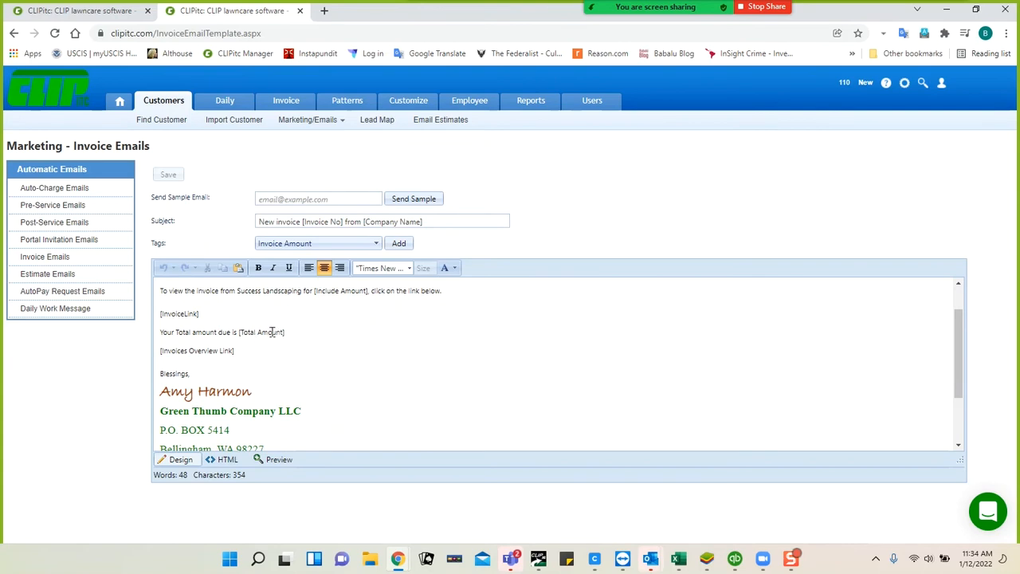
Step: Look through the tags available for the invoice email template without adding one
{"action": "left_click", "coordinate": [313, 244]}
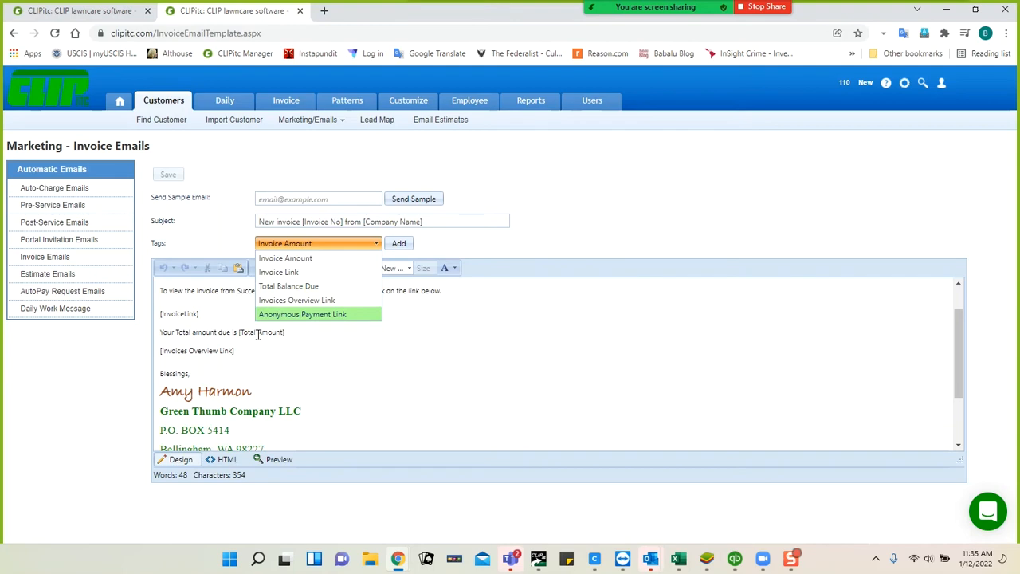
{"action": "left_click", "coordinate": [225, 310]}
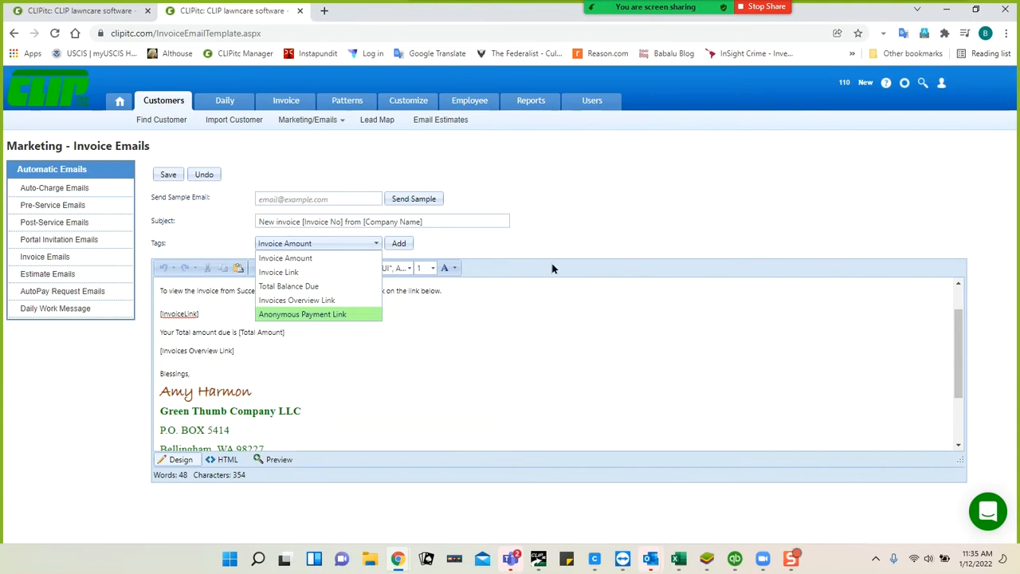
{"action": "left_click", "coordinate": [566, 224]}
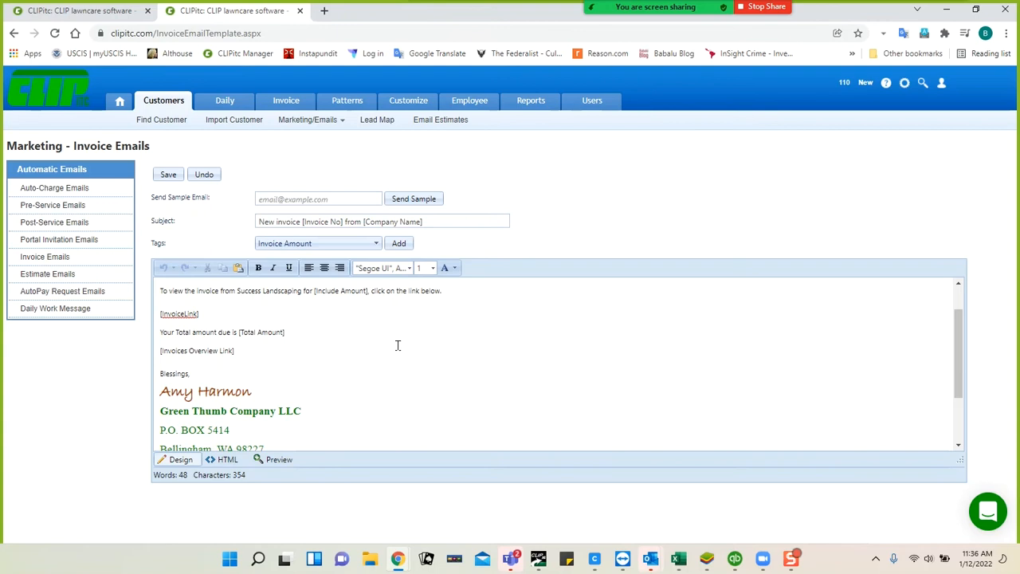
{"action": "mouse_move", "coordinate": [312, 124]}
Step: Return to the first browser tab, review the auto pay processing list, and open the Single Payment form
{"action": "left_click", "coordinate": [104, 13]}
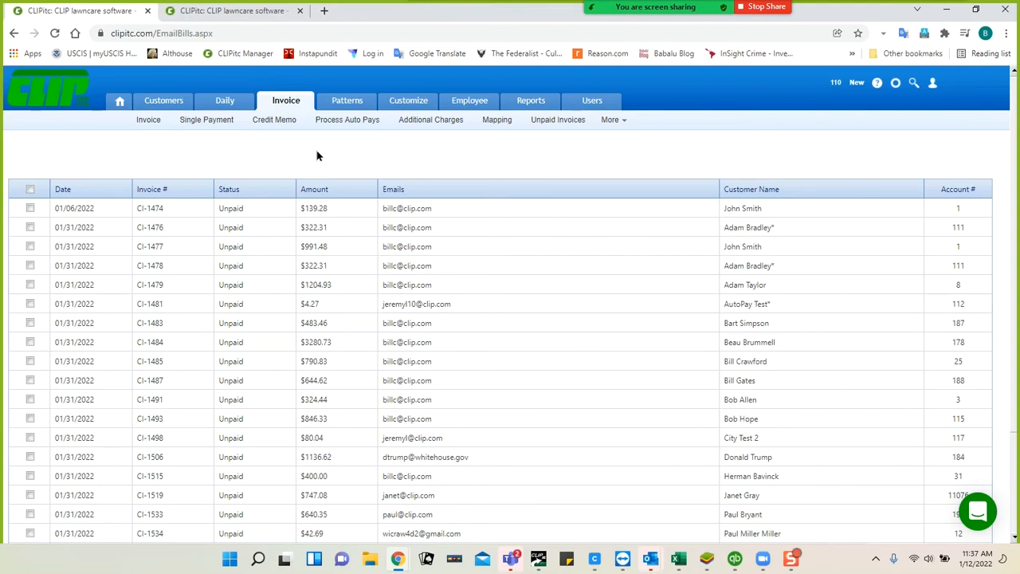
{"action": "left_click", "coordinate": [335, 124]}
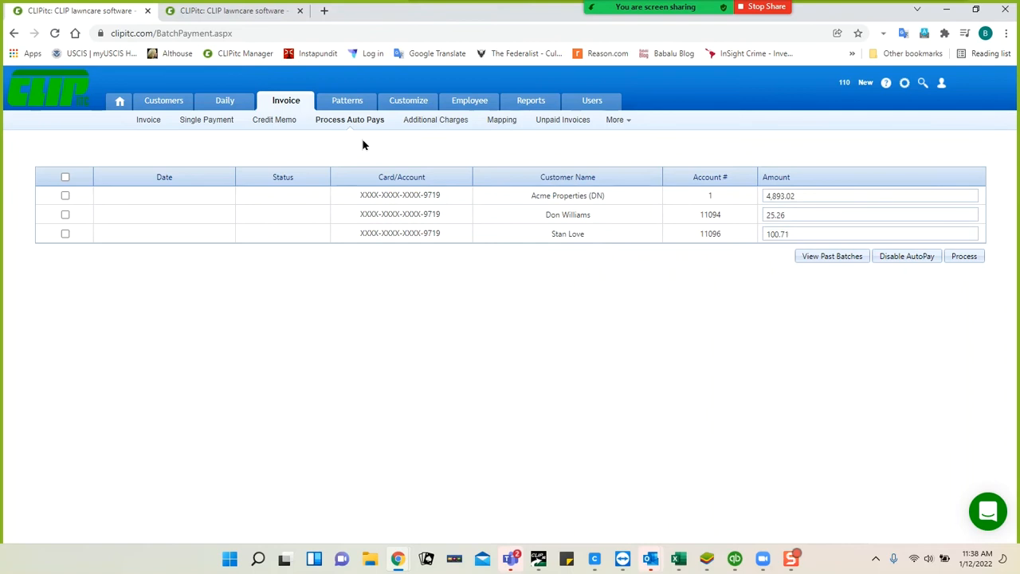
{"action": "left_click", "coordinate": [218, 125]}
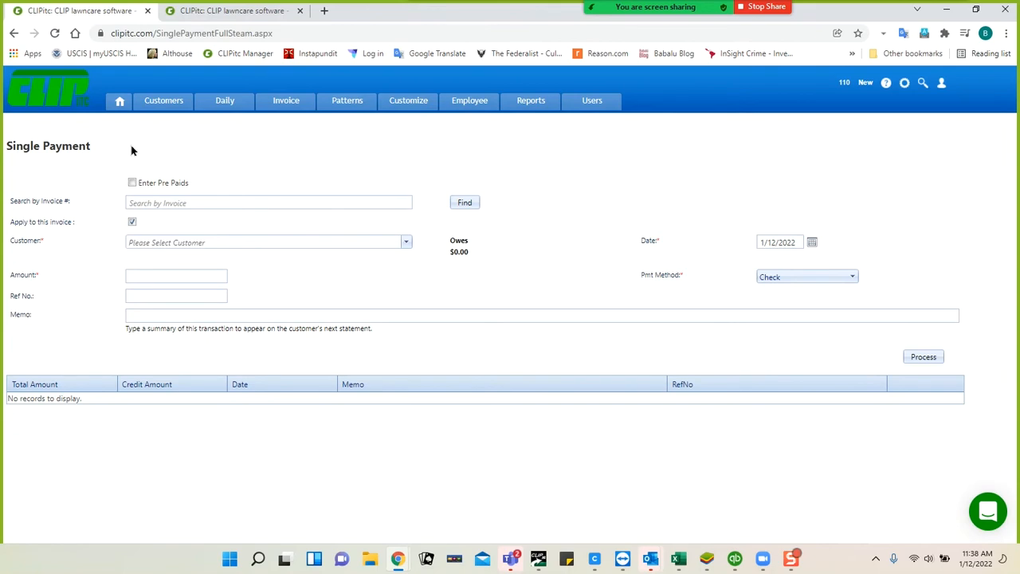
Step: Open the Acme Properties (DN) customer record in the second browser tab and view its invoice list
{"action": "left_click", "coordinate": [235, 10]}
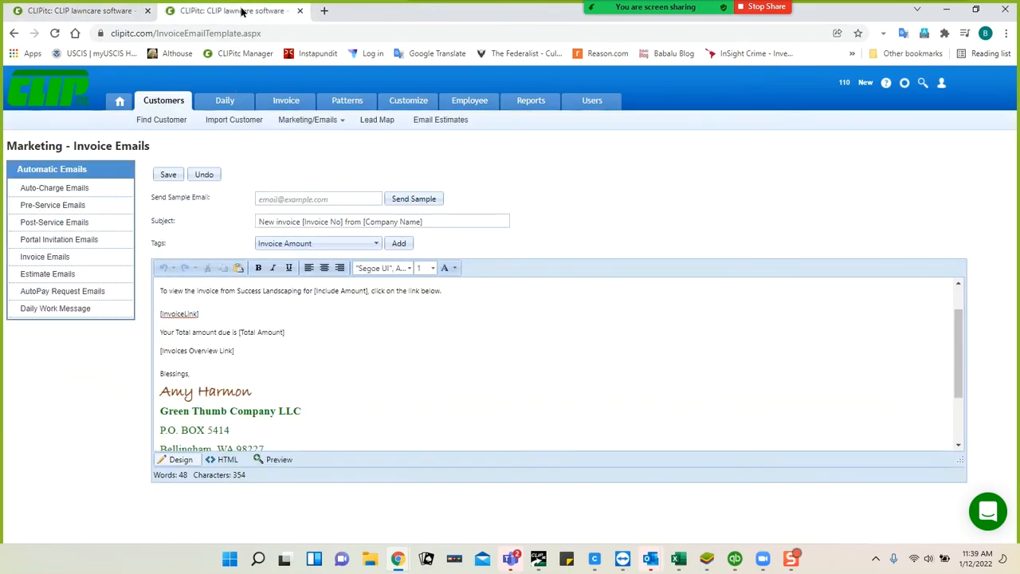
{"action": "left_click", "coordinate": [169, 121]}
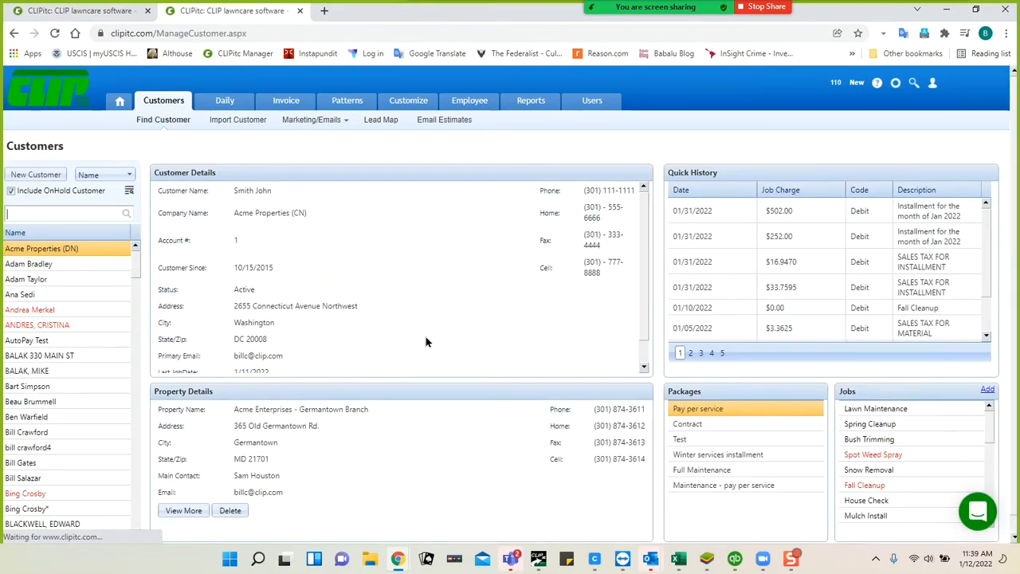
{"action": "left_click", "coordinate": [71, 249]}
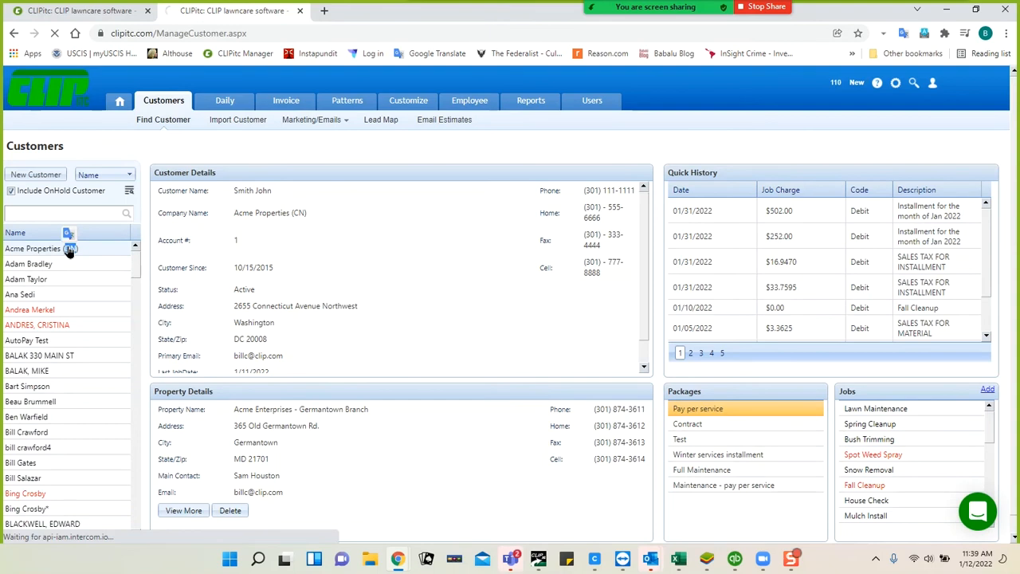
{"action": "double_click", "coordinate": [70, 250]}
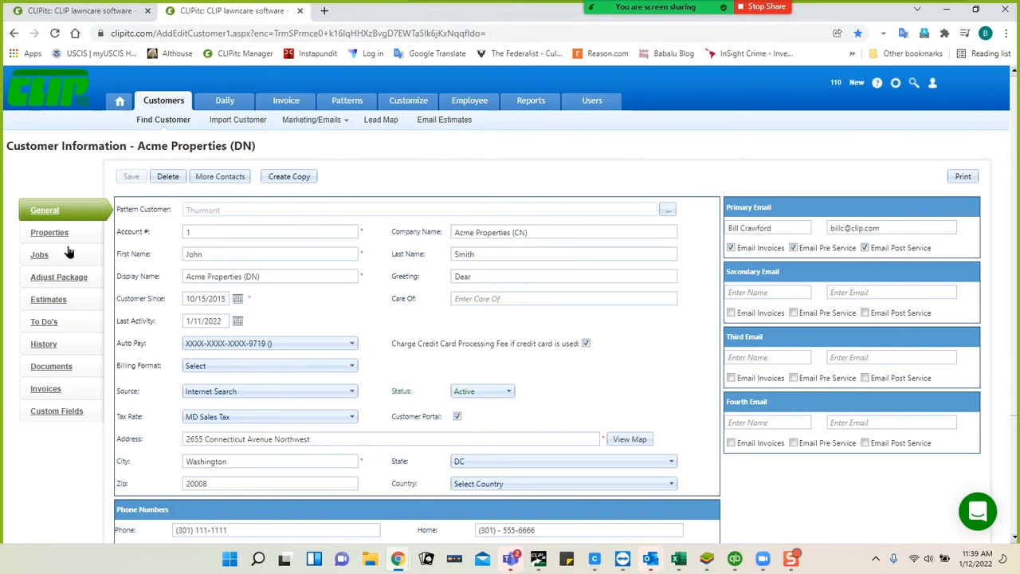
{"action": "left_click", "coordinate": [45, 389]}
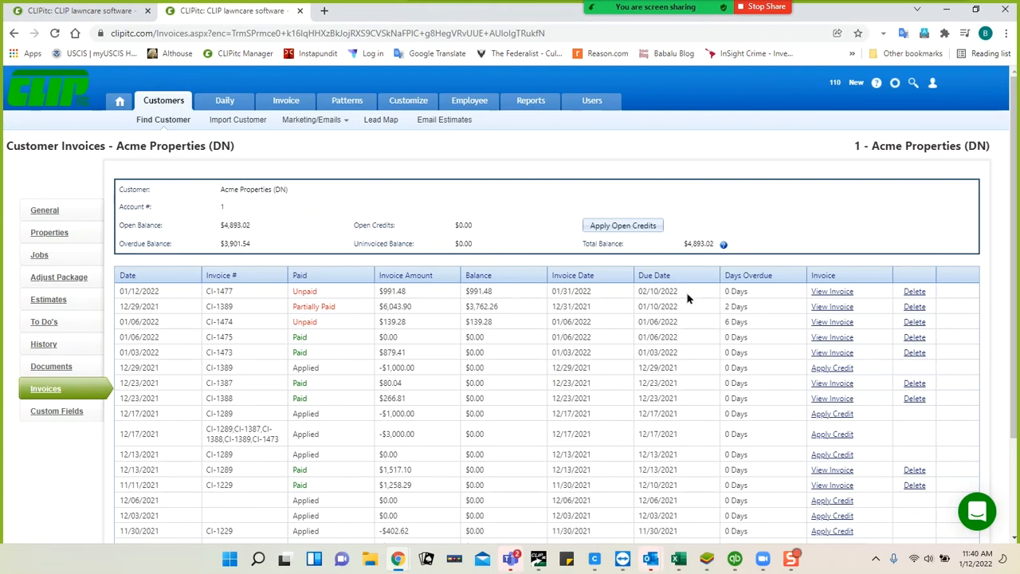
Step: Look up invoice 1477 in the Single Payment form in the first browser tab
{"action": "left_click", "coordinate": [107, 10]}
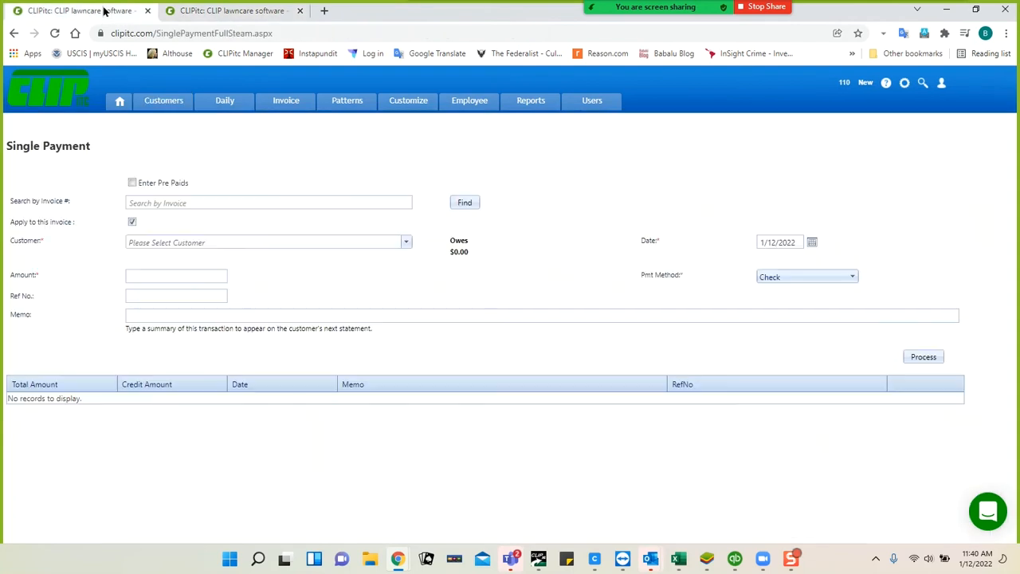
{"action": "left_click", "coordinate": [223, 201]}
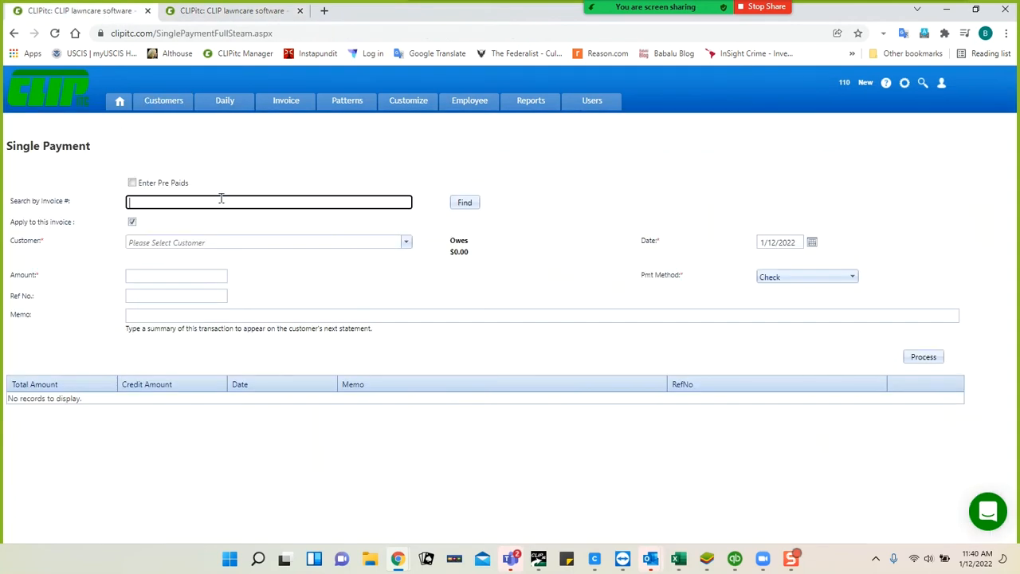
{"action": "type", "text": "1477"}
{"action": "left_click", "coordinate": [462, 204]}
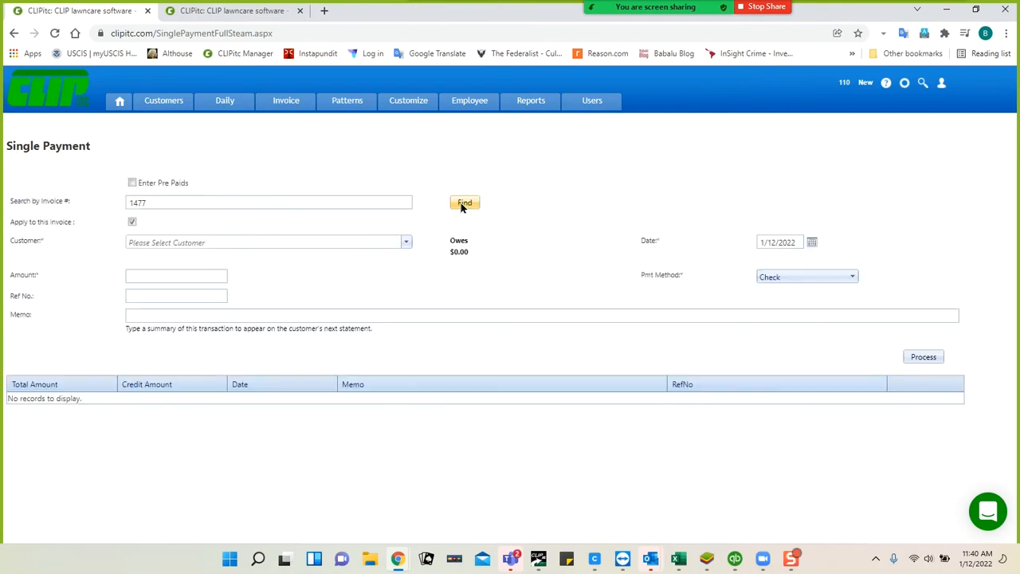
Step: Replace the invoice search term with CI-1477 and find that invoice in the Single Payment form
{"action": "left_click", "coordinate": [368, 200]}
{"action": "double_click", "coordinate": [368, 201]}
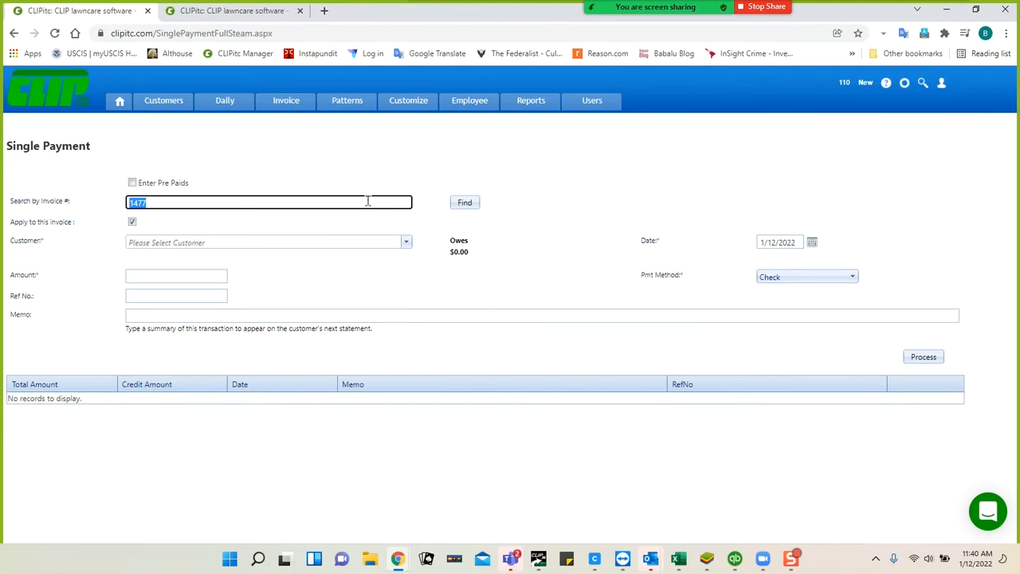
{"action": "type", "text": "CI-1477"}
{"action": "left_click", "coordinate": [462, 202]}
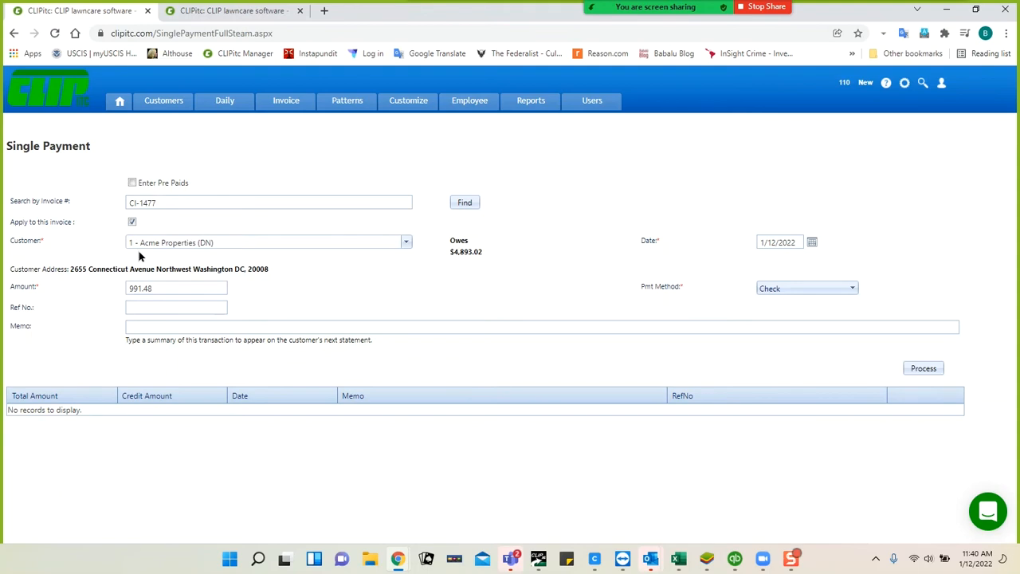
Step: Enter "Check #" as the reference number and 5778 as the memo, and process the check payment for the invoice
{"action": "left_click", "coordinate": [202, 307]}
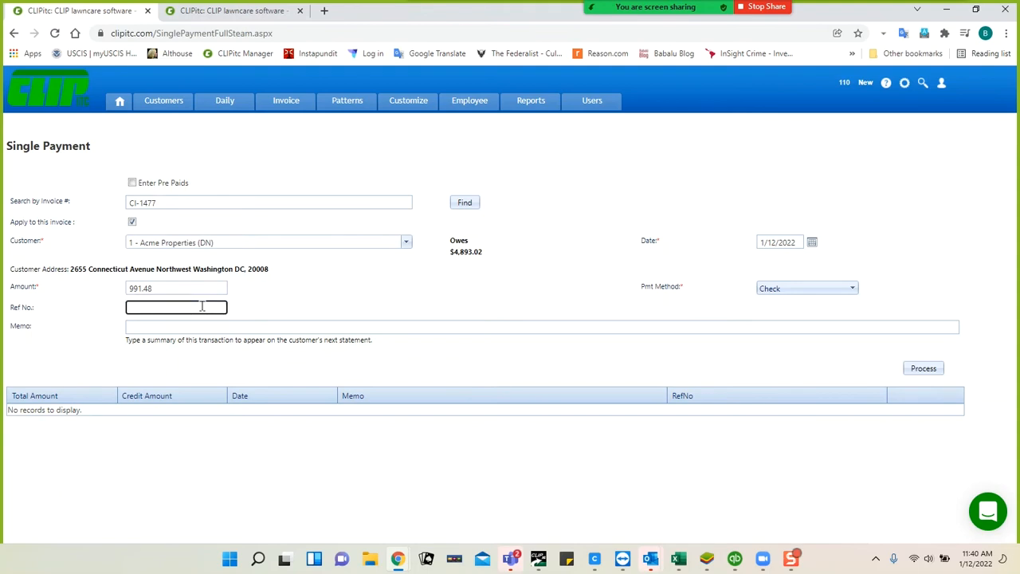
{"action": "type", "text": "Check #"}
{"action": "key", "text": "Tab"}
{"action": "type", "text": "5778"}
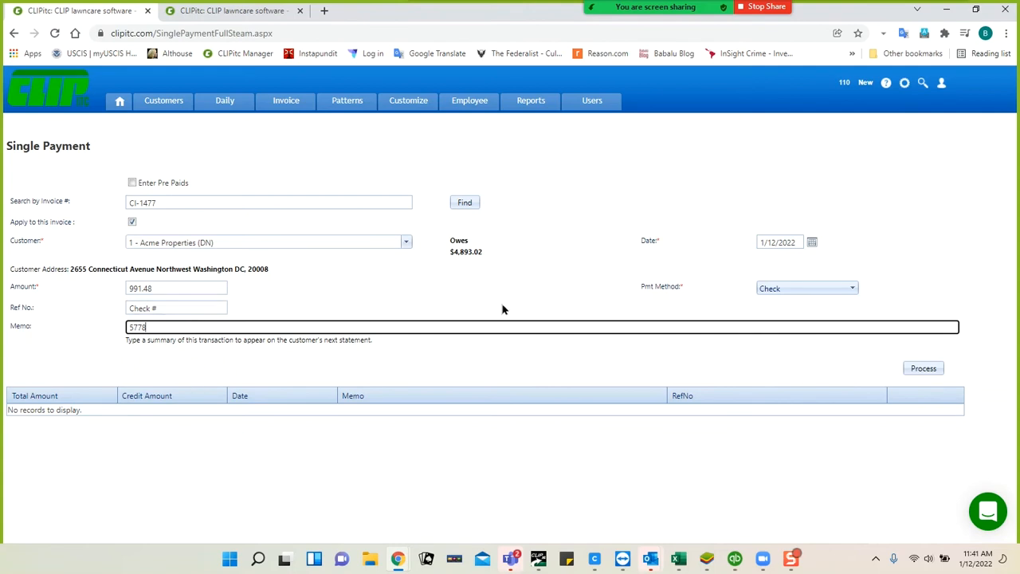
{"action": "left_click", "coordinate": [922, 369]}
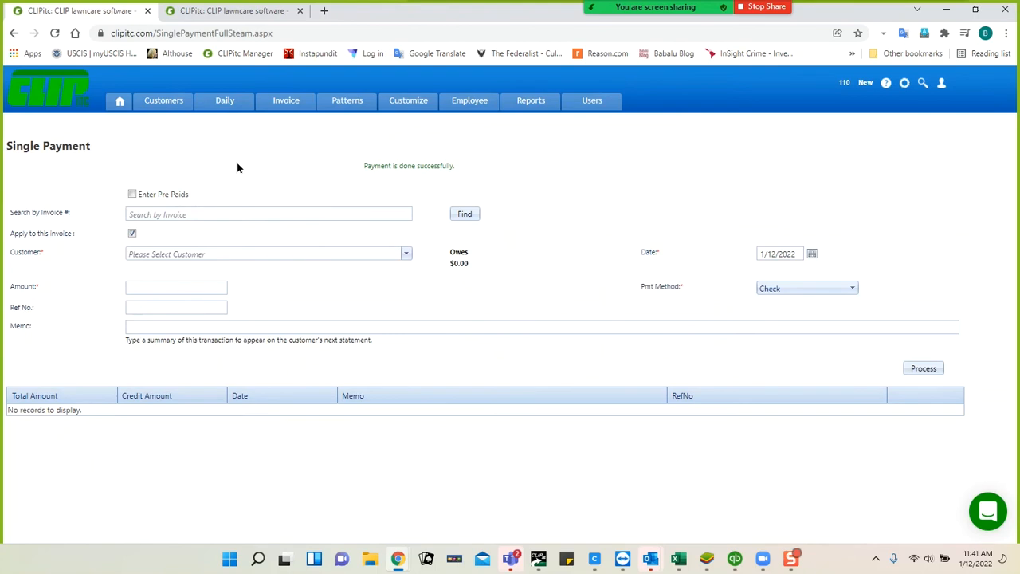
Step: Choose a customer by first name and process a check payment for the full balance, with reference "Check #" and memo 55897
{"action": "left_click", "coordinate": [405, 255]}
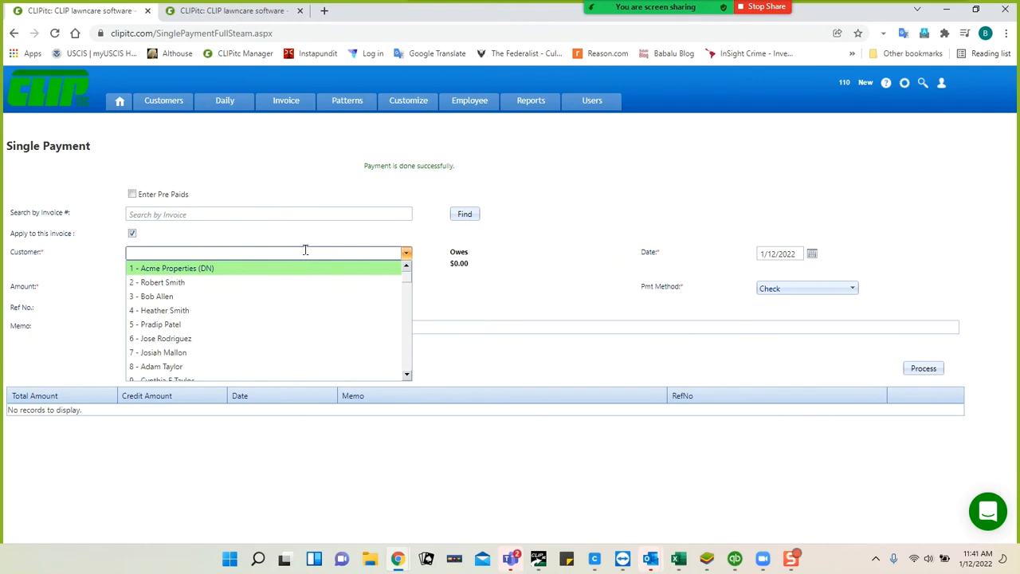
{"action": "type", "text": "bart"}
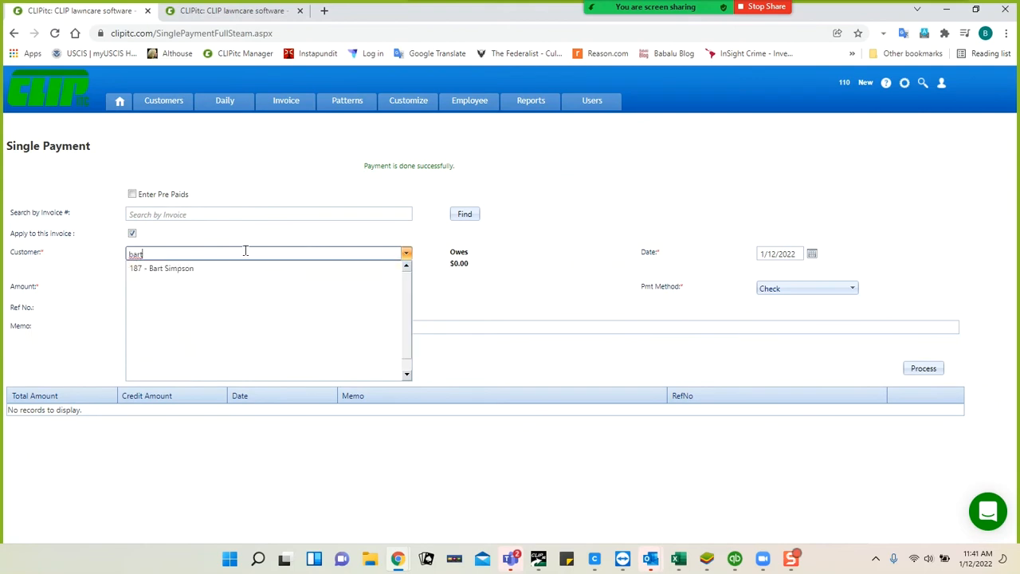
{"action": "left_click", "coordinate": [198, 271]}
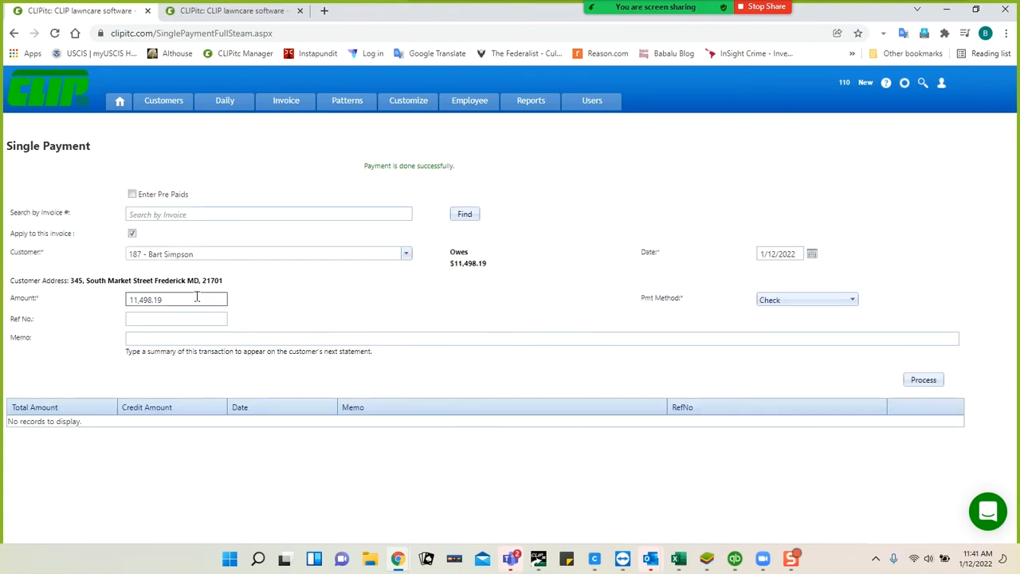
{"action": "left_click", "coordinate": [189, 319]}
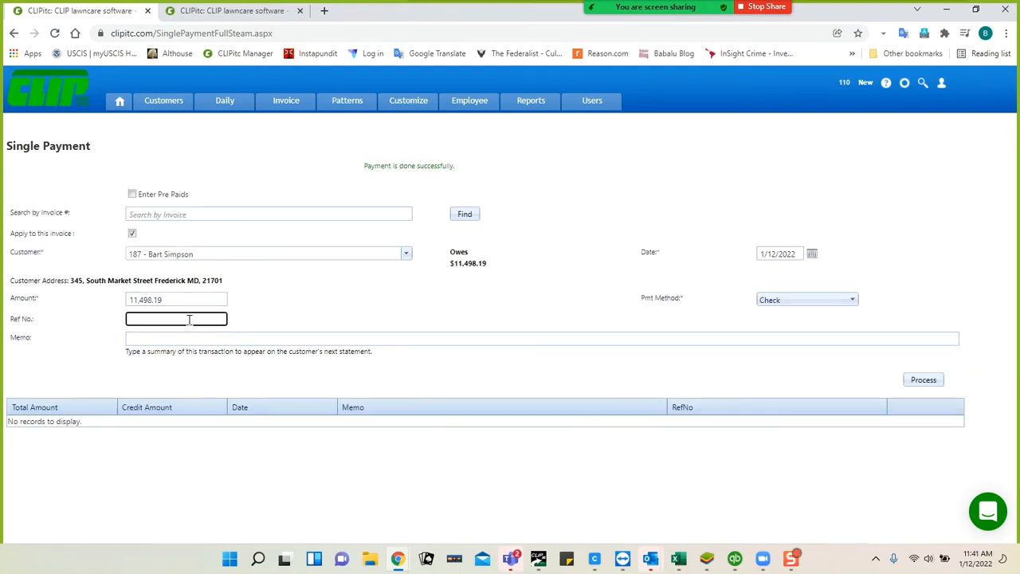
{"action": "type", "text": "Check #"}
{"action": "key", "text": "Tab"}
{"action": "type", "text": "55897"}
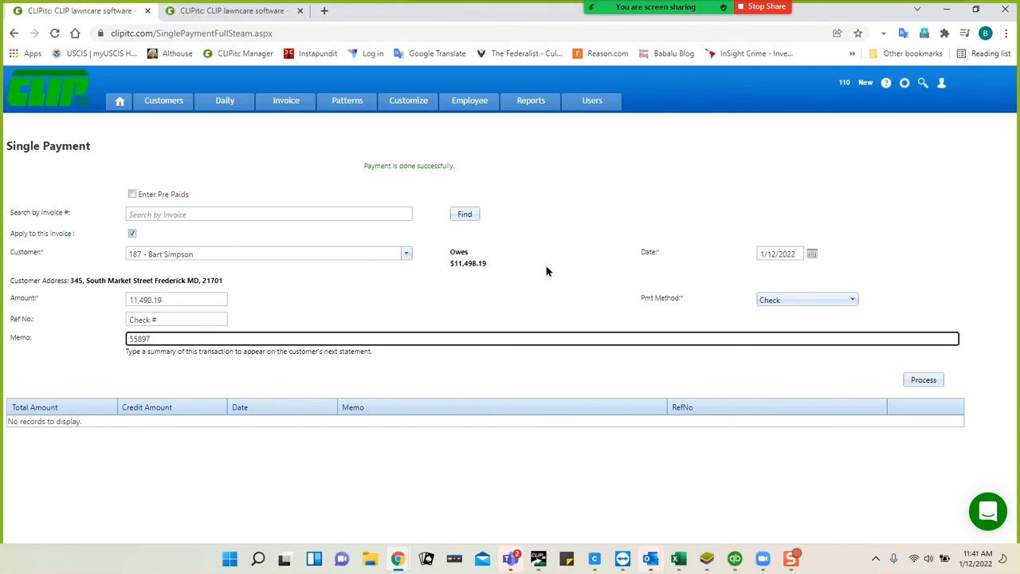
{"action": "left_click", "coordinate": [924, 380]}
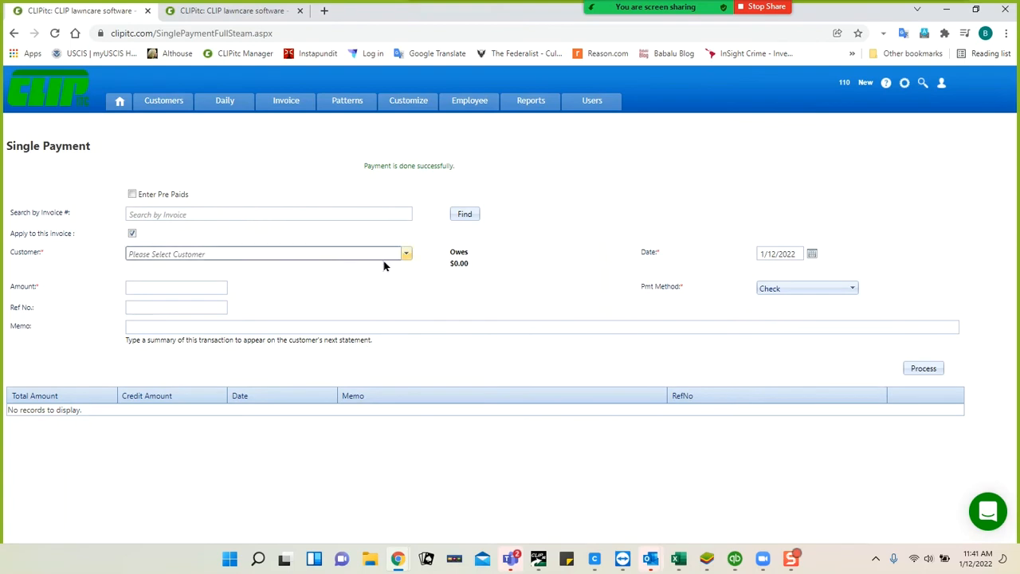
Step: Enable Enter Pre Paids, select the same customer again, and set the payment method to Credit Card without processing the payment
{"action": "left_click", "coordinate": [407, 254]}
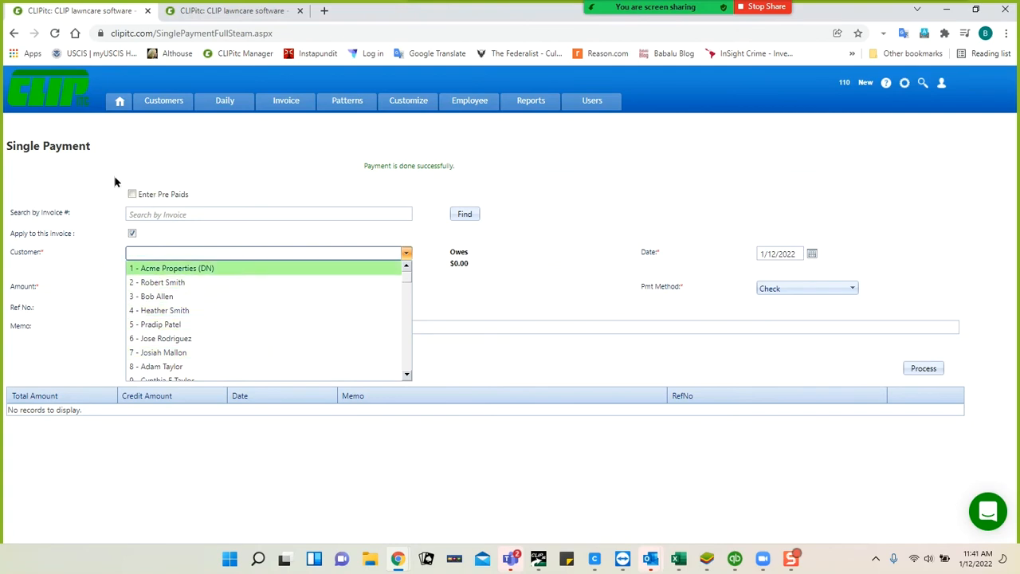
{"action": "left_click", "coordinate": [131, 195]}
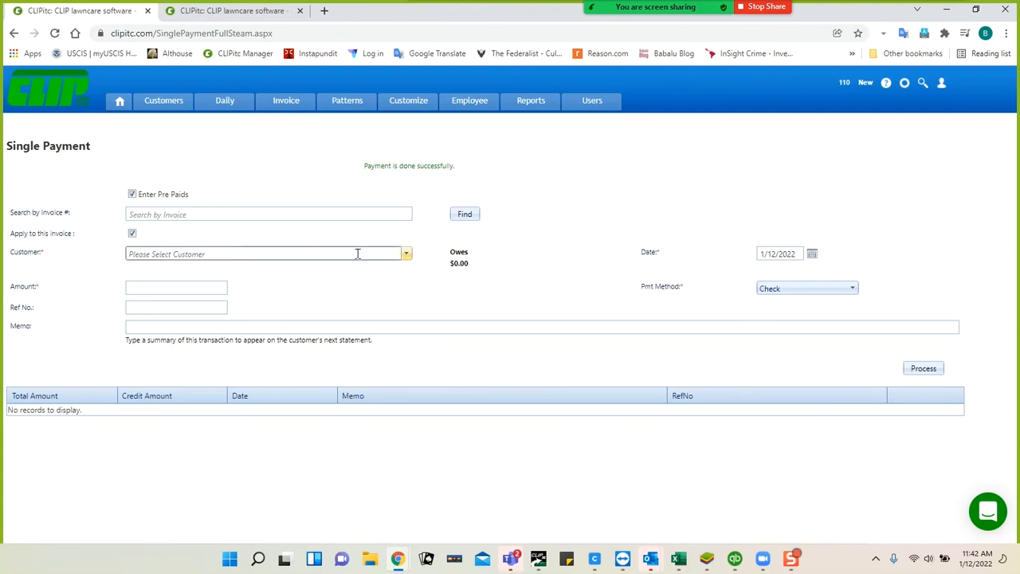
{"action": "left_click", "coordinate": [406, 254]}
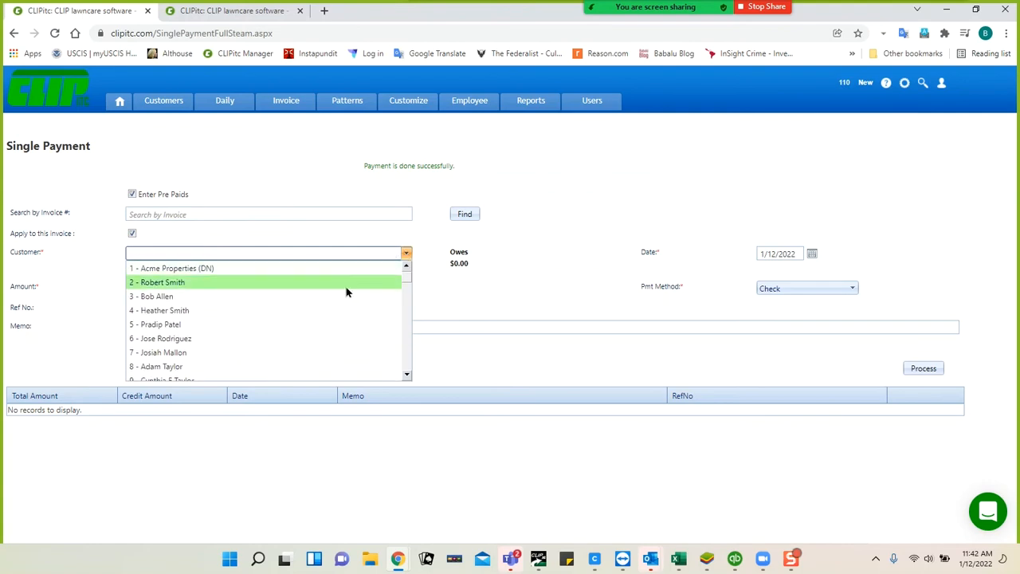
{"action": "scroll", "coordinate": [345, 295], "scroll_direction": "down", "scroll_amount": 2}
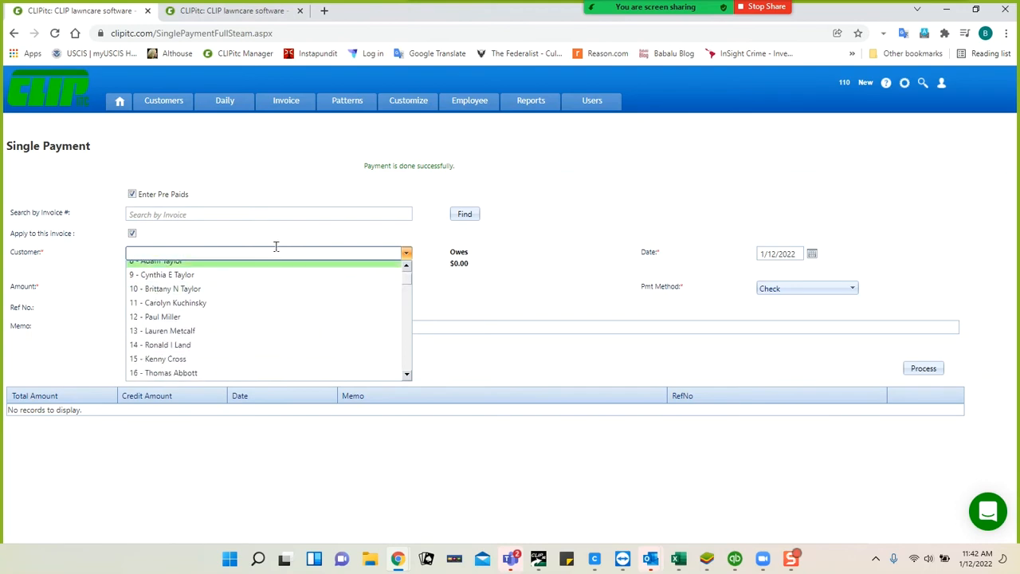
{"action": "type", "text": "bart"}
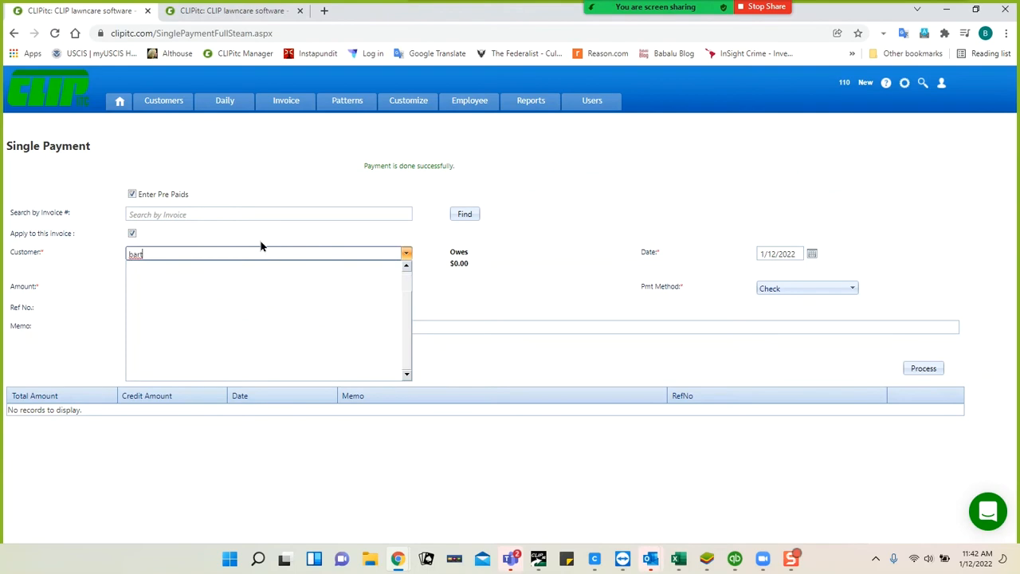
{"action": "left_click", "coordinate": [260, 239]}
{"action": "left_click", "coordinate": [405, 254]}
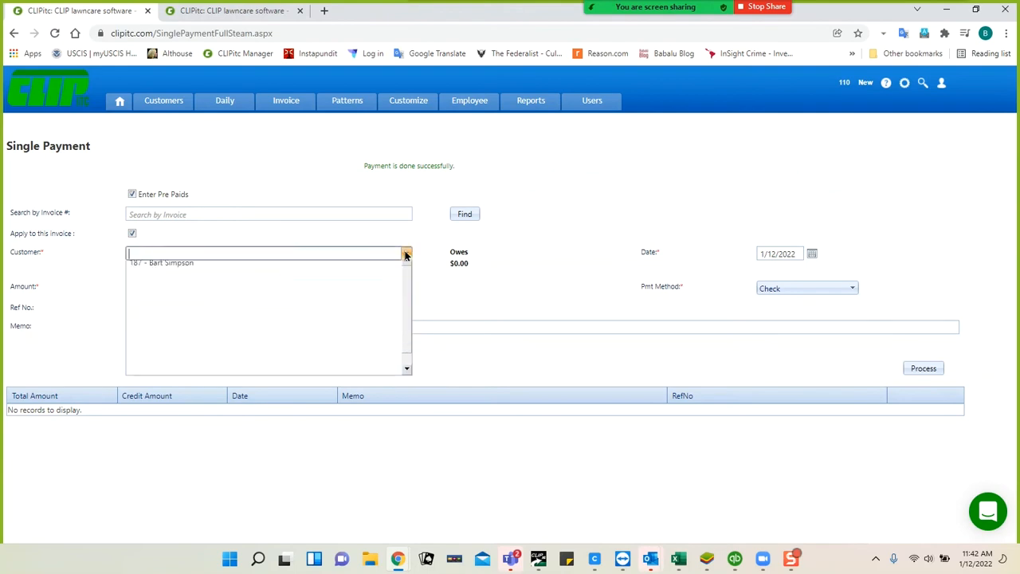
{"action": "left_click", "coordinate": [183, 269]}
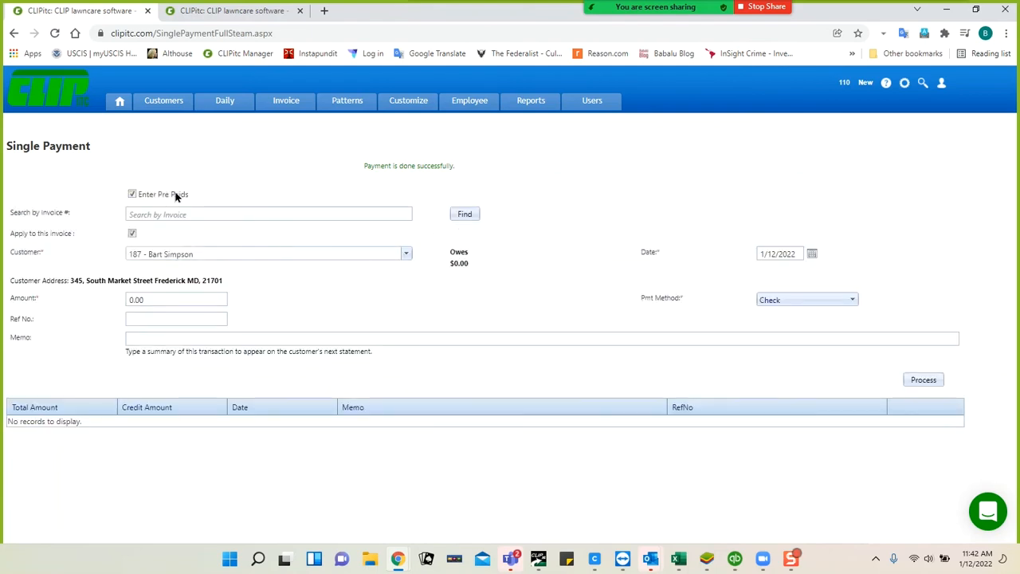
{"action": "left_click", "coordinate": [788, 300]}
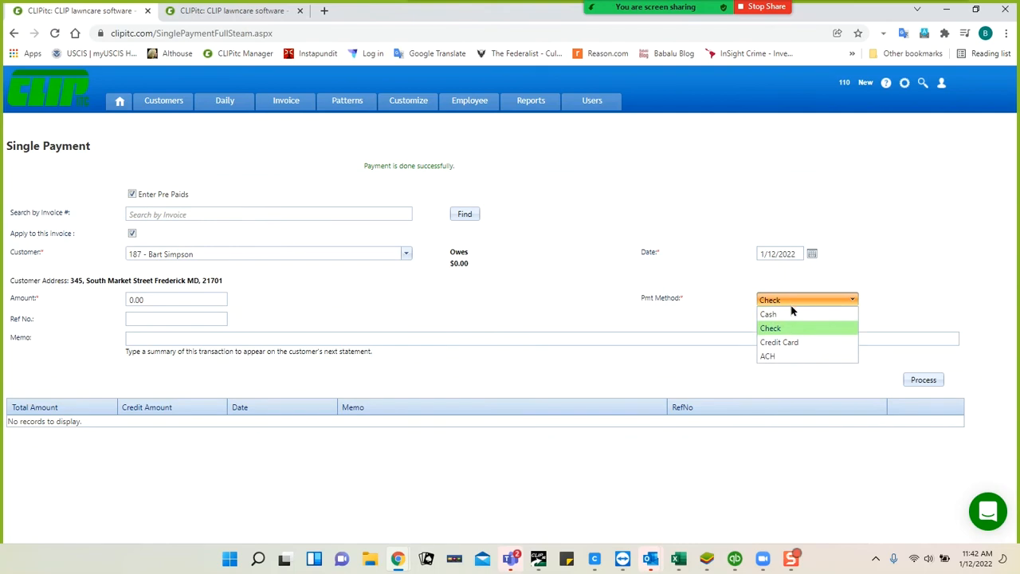
{"action": "left_click", "coordinate": [775, 344]}
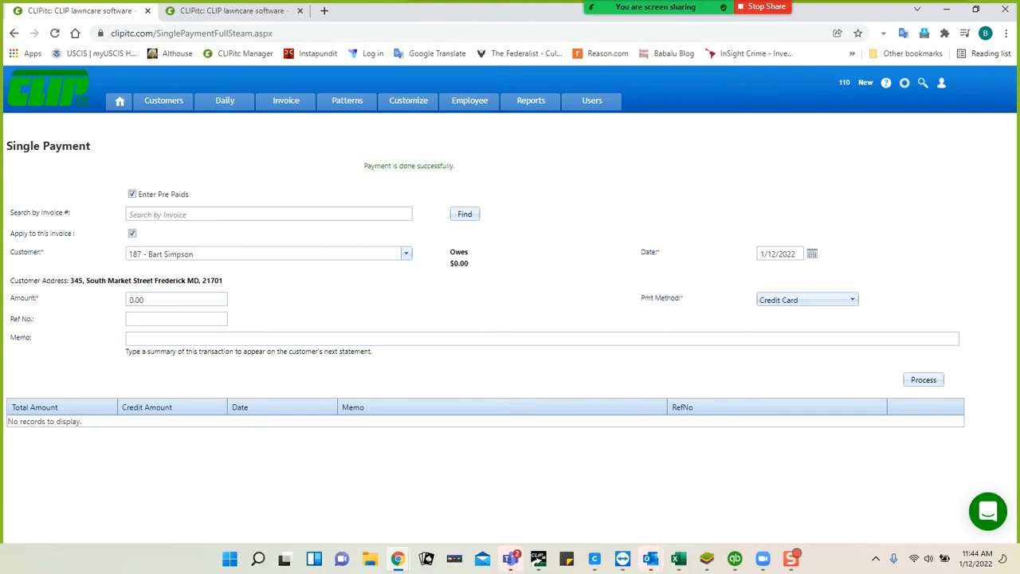
Step: View invoice CI-1477 from the Acme Properties (DN) invoice list in the second browser tab, examine its payment line and totals, and close it
{"action": "left_click", "coordinate": [242, 10]}
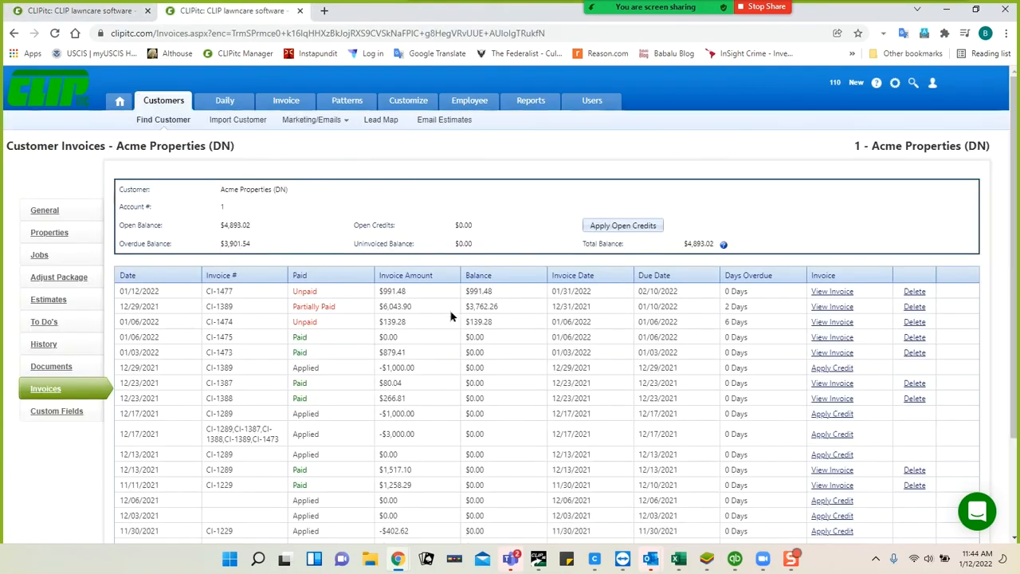
{"action": "left_click", "coordinate": [832, 292]}
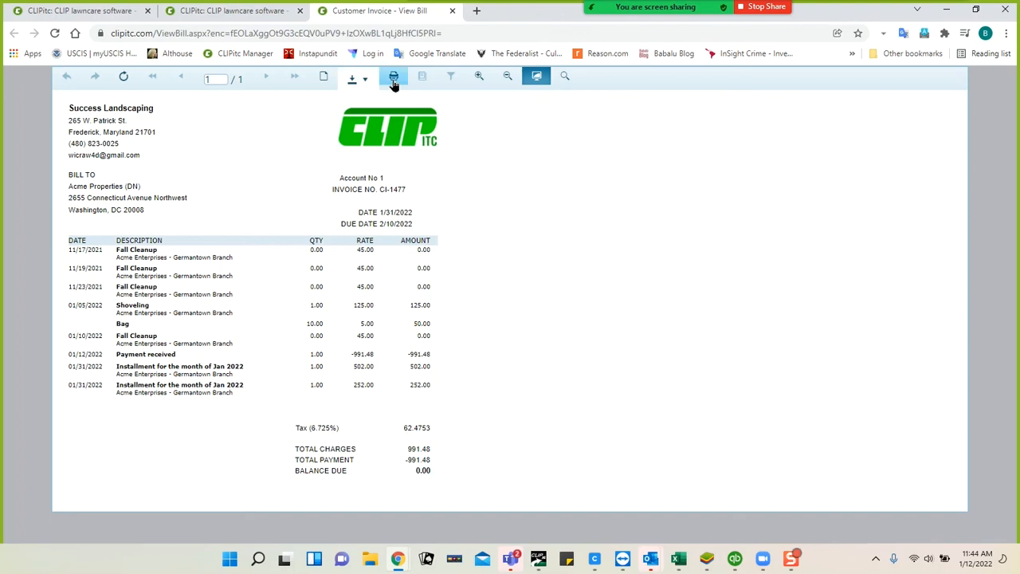
{"action": "left_click", "coordinate": [477, 76]}
{"action": "left_click", "coordinate": [477, 76]}
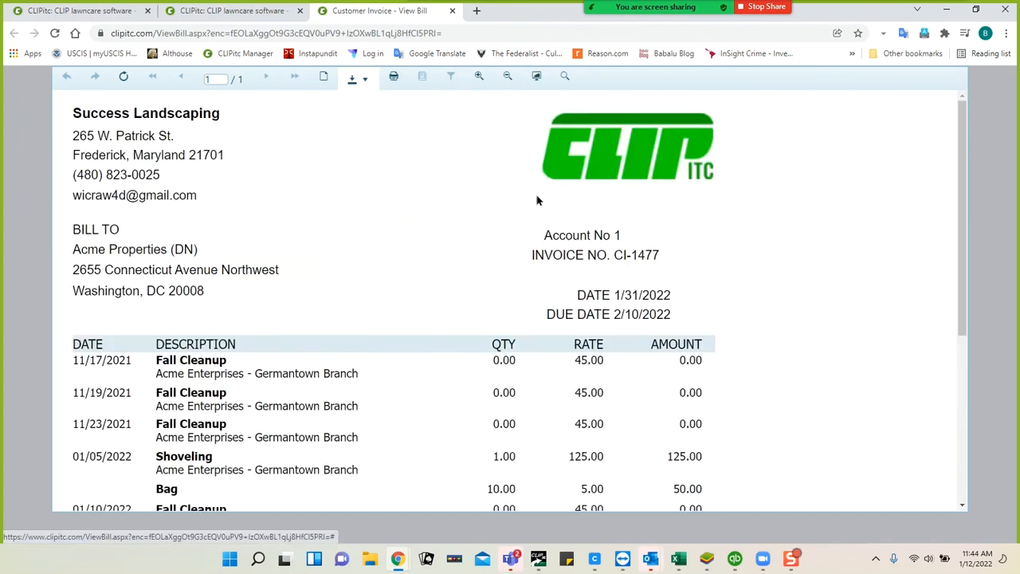
{"action": "scroll", "coordinate": [556, 248], "scroll_direction": "down", "scroll_amount": 3}
{"action": "scroll", "coordinate": [556, 248], "scroll_direction": "down", "scroll_amount": 1}
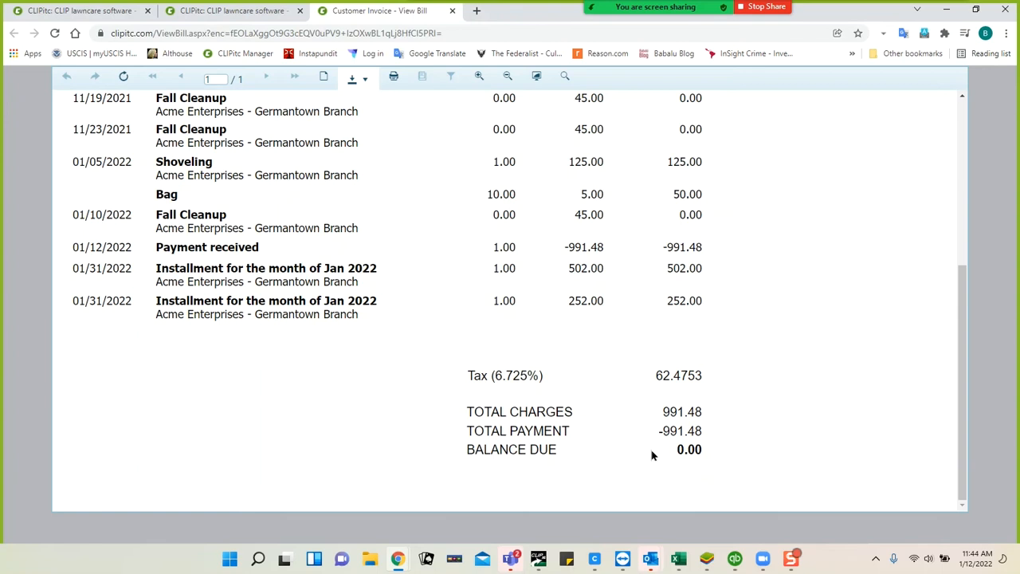
{"action": "scroll", "coordinate": [737, 408], "scroll_direction": "up", "scroll_amount": 2}
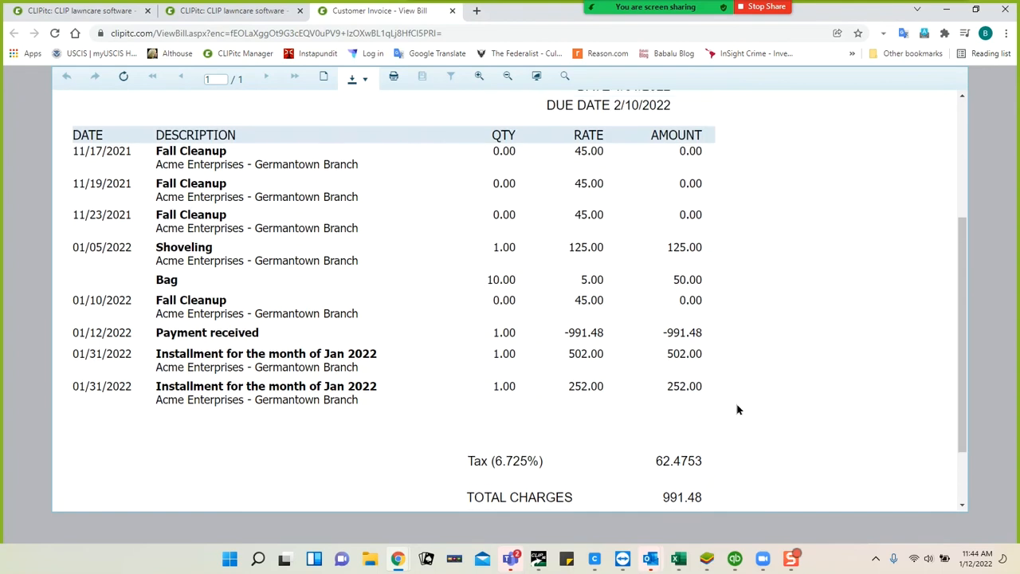
{"action": "scroll", "coordinate": [737, 409], "scroll_direction": "down", "scroll_amount": 2}
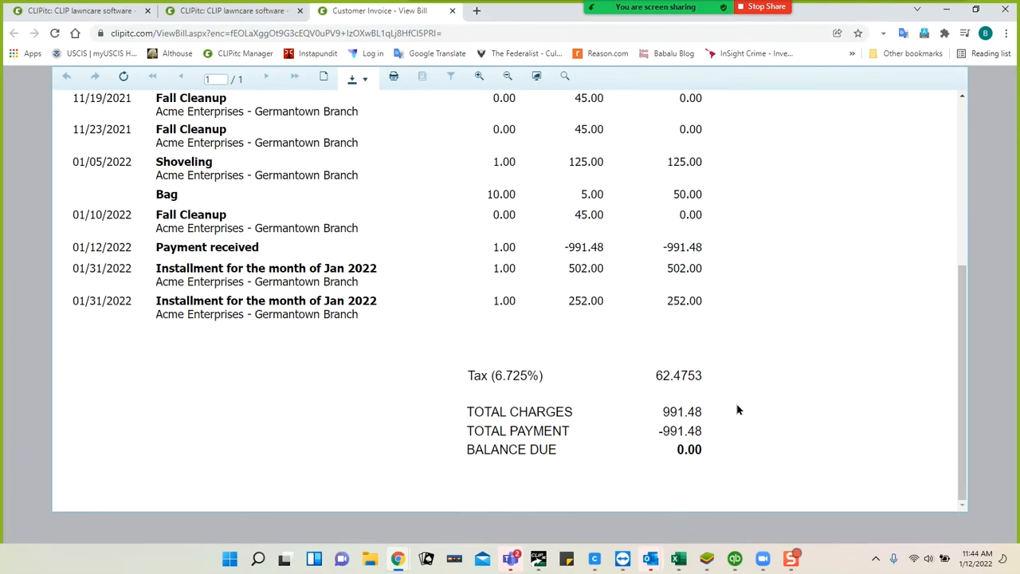
{"action": "left_click", "coordinate": [451, 11]}
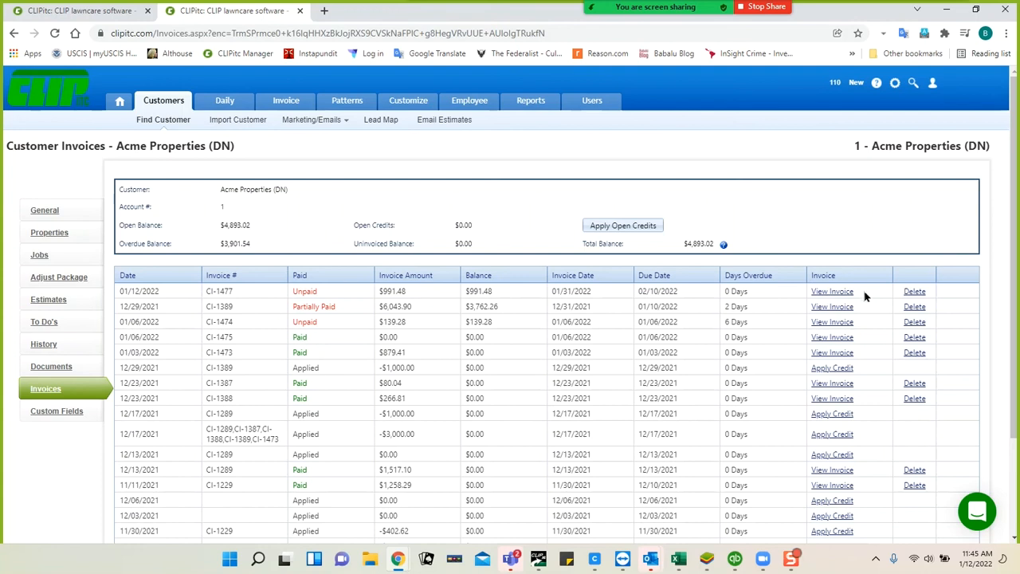
{"action": "left_click", "coordinate": [838, 292]}
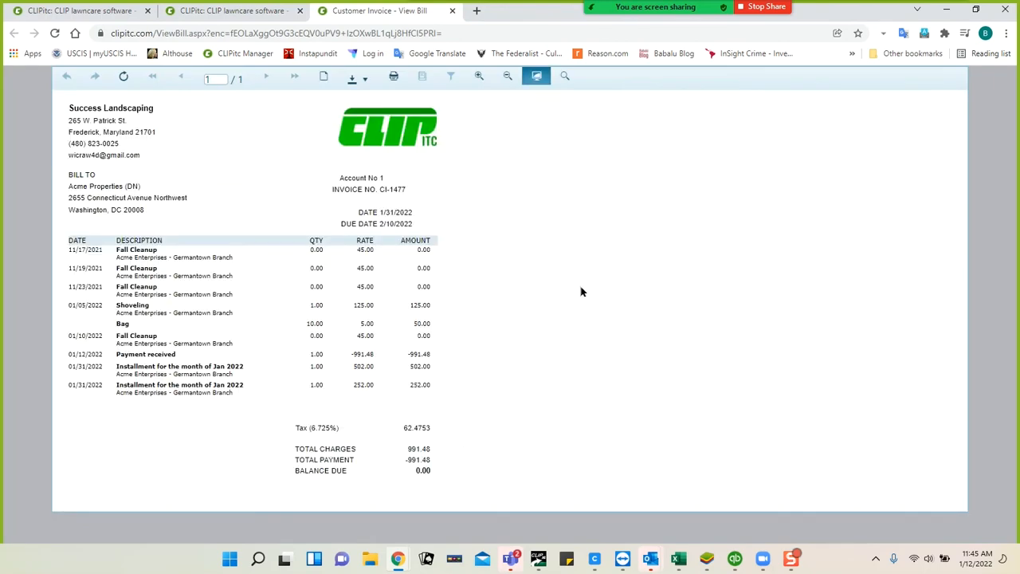
{"action": "left_click", "coordinate": [452, 10]}
Step: Return to the first browser tab and open the Email Invoices list to review the invoices' payment statuses
{"action": "left_click", "coordinate": [108, 15]}
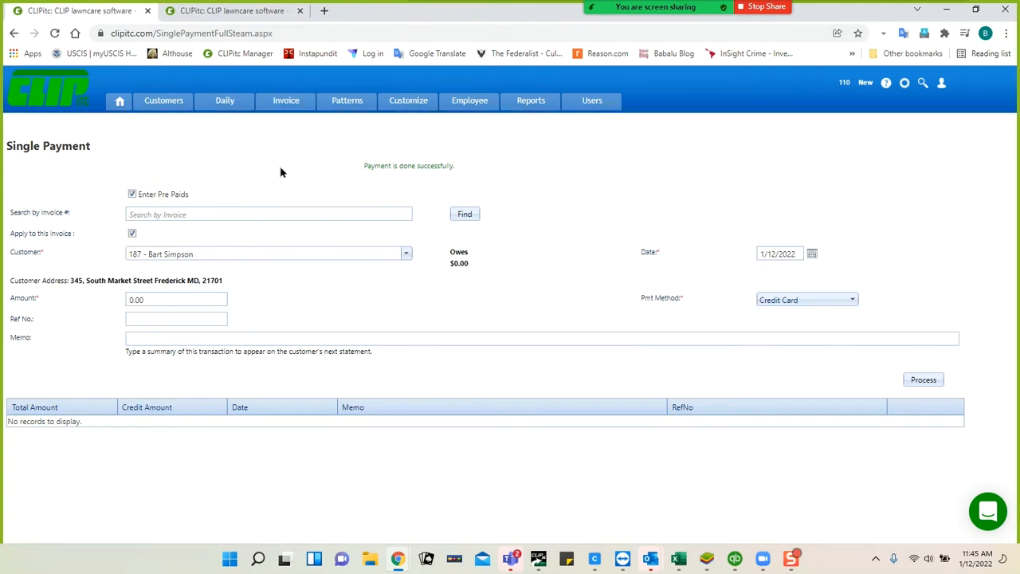
{"action": "mouse_move", "coordinate": [287, 106]}
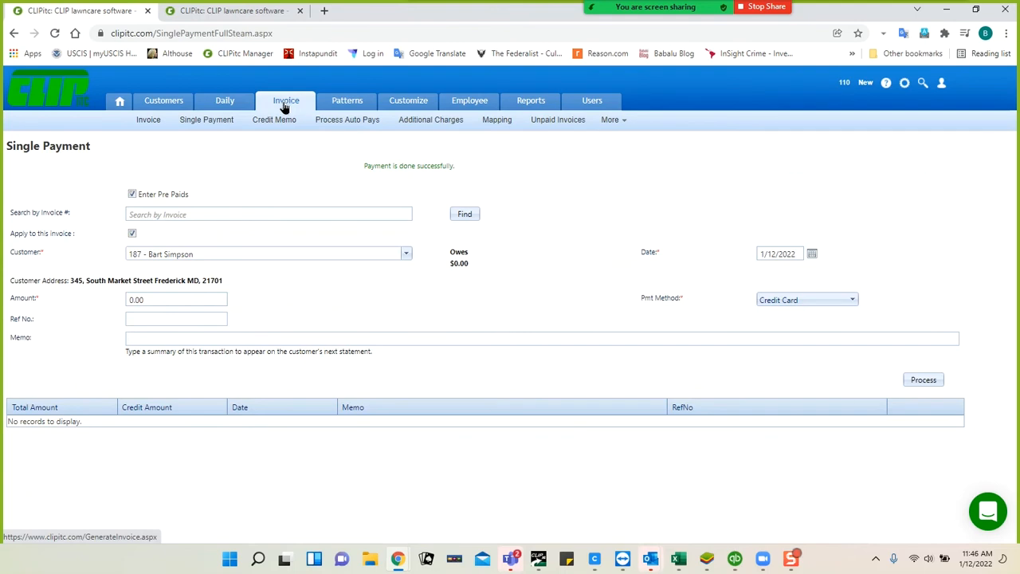
{"action": "left_click", "coordinate": [285, 106]}
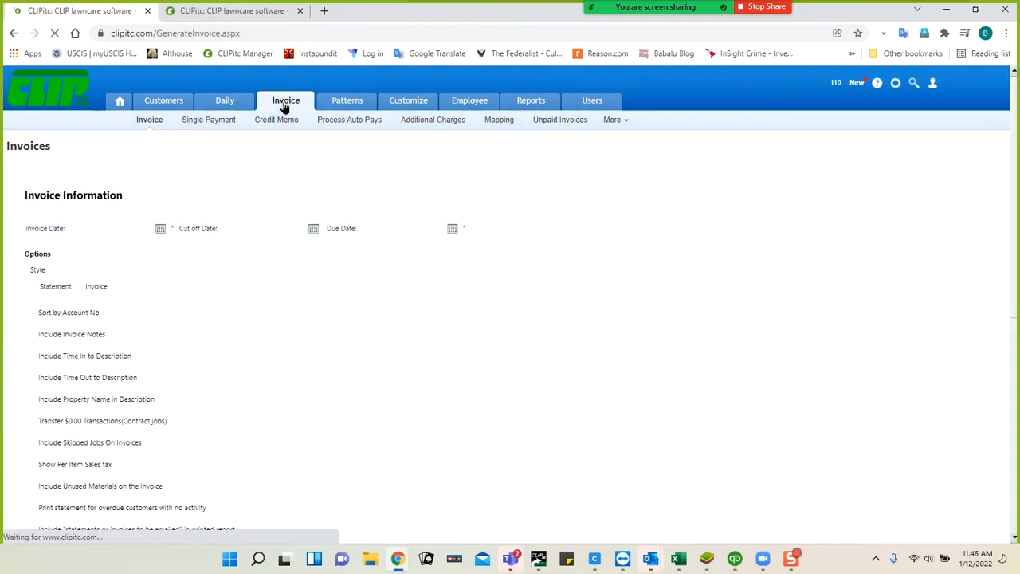
{"action": "mouse_move", "coordinate": [610, 124]}
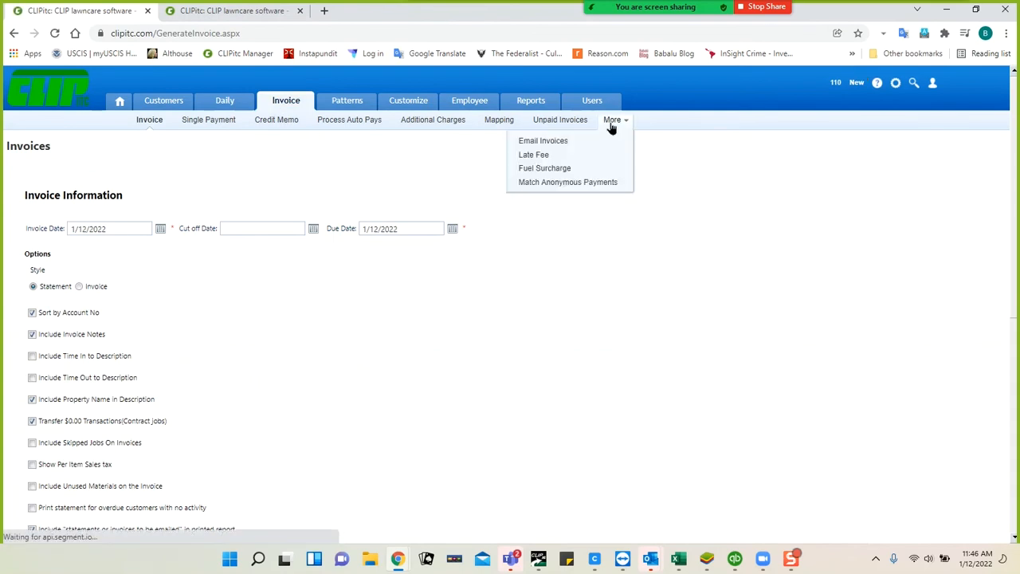
{"action": "left_click", "coordinate": [571, 145]}
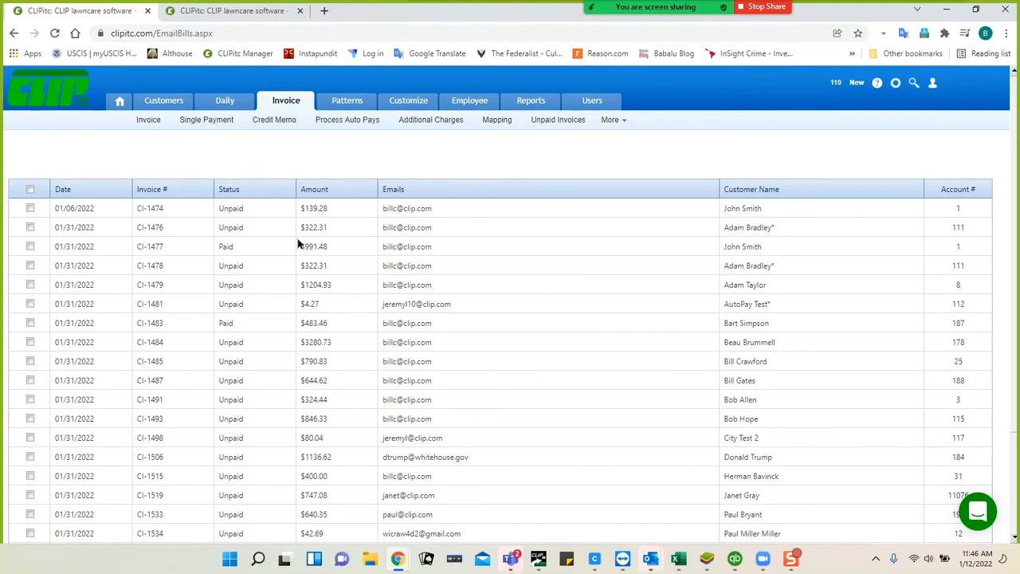
Step: Review the Process Auto Pays list and go back to the Email Invoices list
{"action": "left_click", "coordinate": [338, 125]}
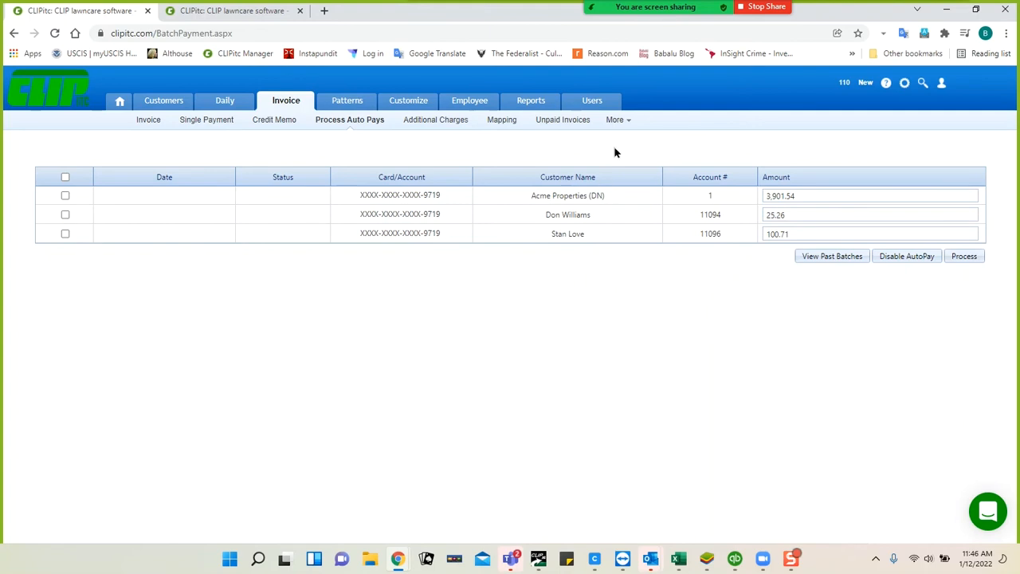
{"action": "mouse_move", "coordinate": [613, 126]}
{"action": "left_click", "coordinate": [565, 141]}
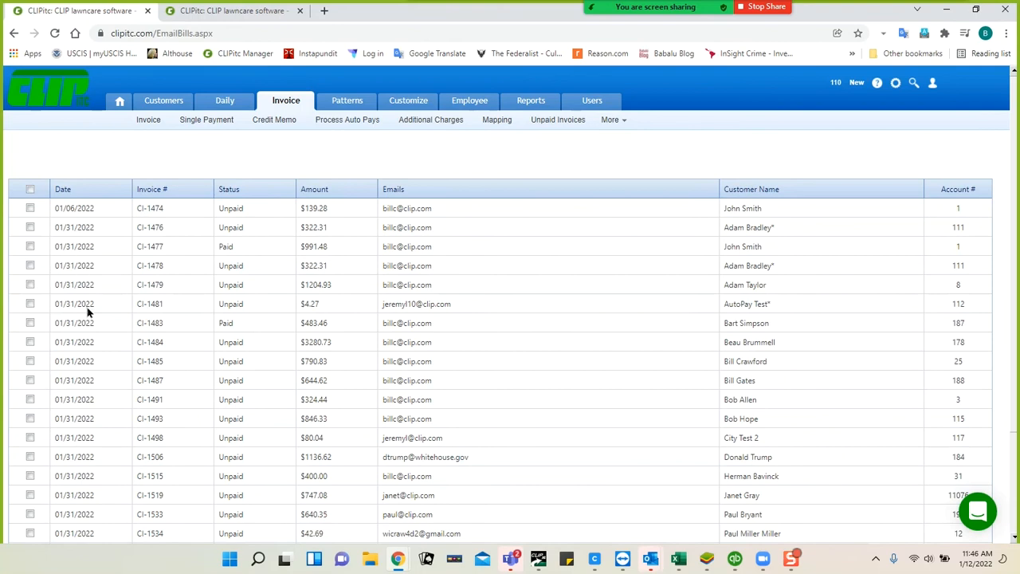
Step: Switch to the Acme Properties (DN) invoice list in the second browser tab
{"action": "left_click", "coordinate": [217, 16]}
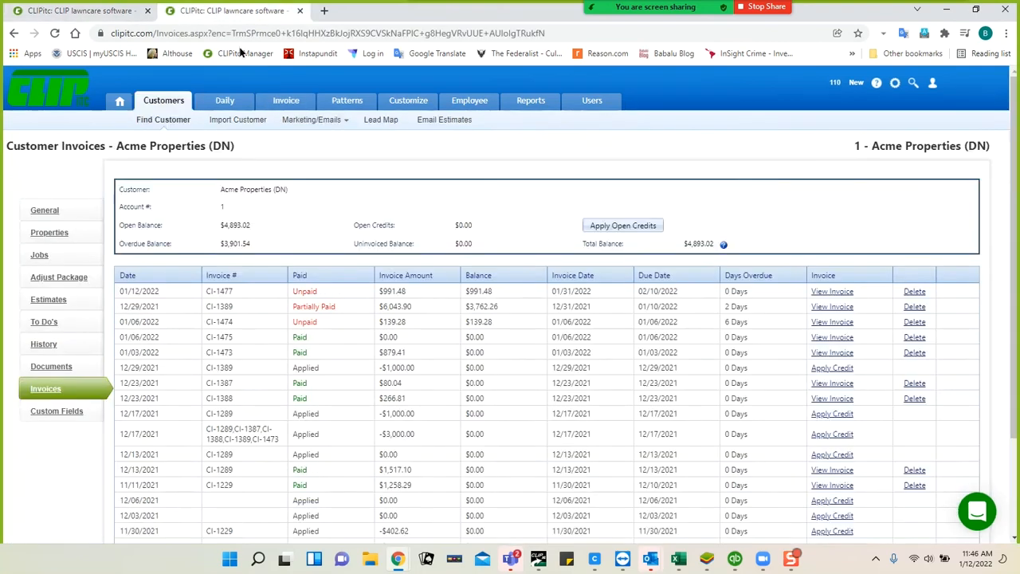
Step: View Acme Properties' unpaid invoice dated 01/12/2022 and return to the customer's invoice list
{"action": "left_click", "coordinate": [839, 293]}
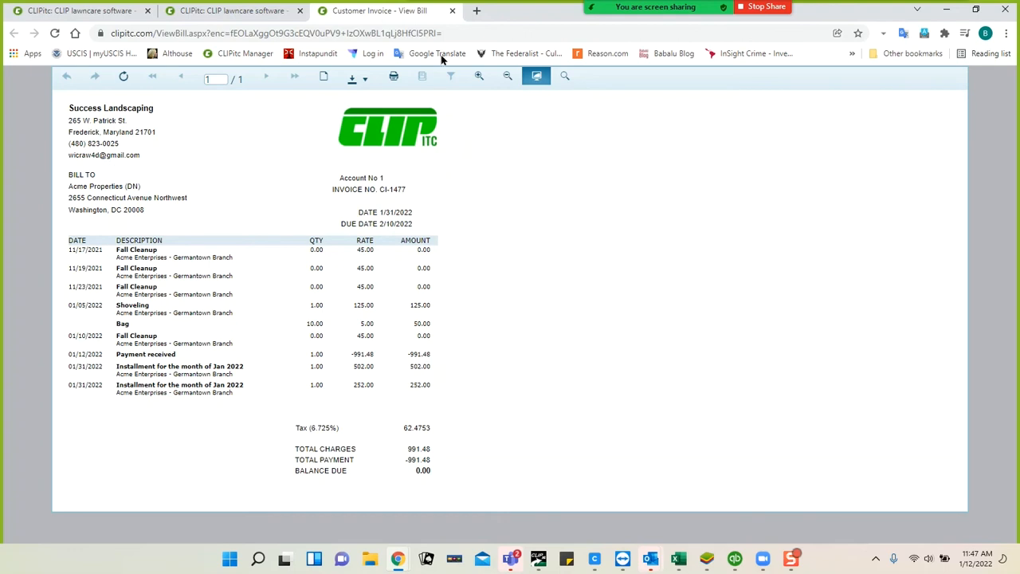
{"action": "left_click", "coordinate": [451, 11]}
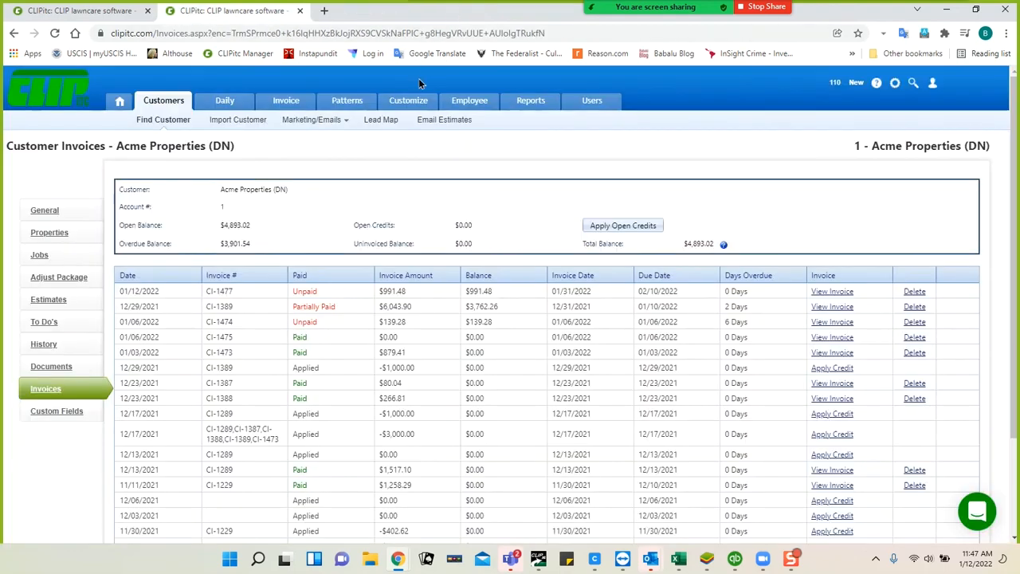
{"action": "left_click", "coordinate": [112, 16]}
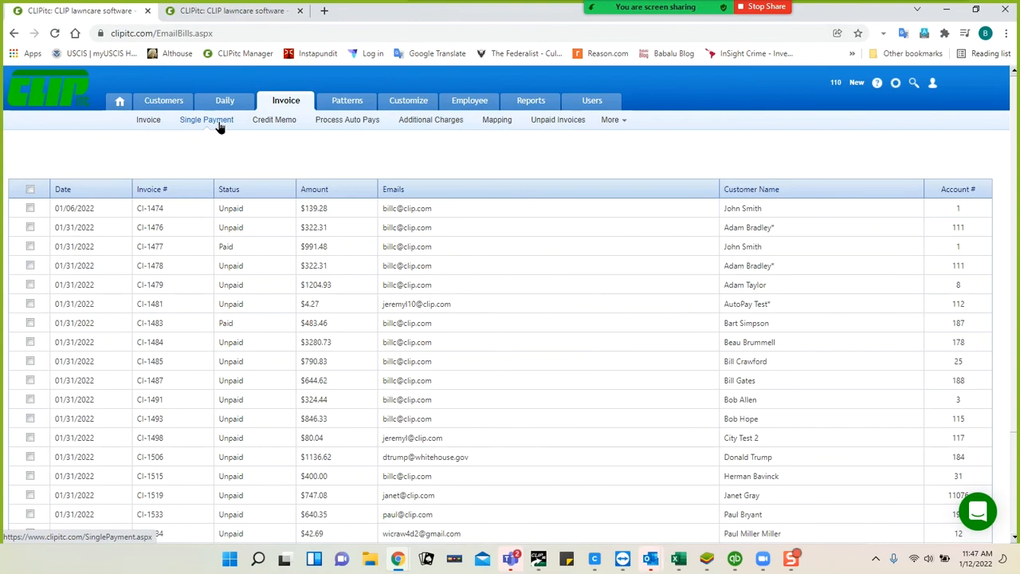
{"action": "left_click", "coordinate": [232, 11]}
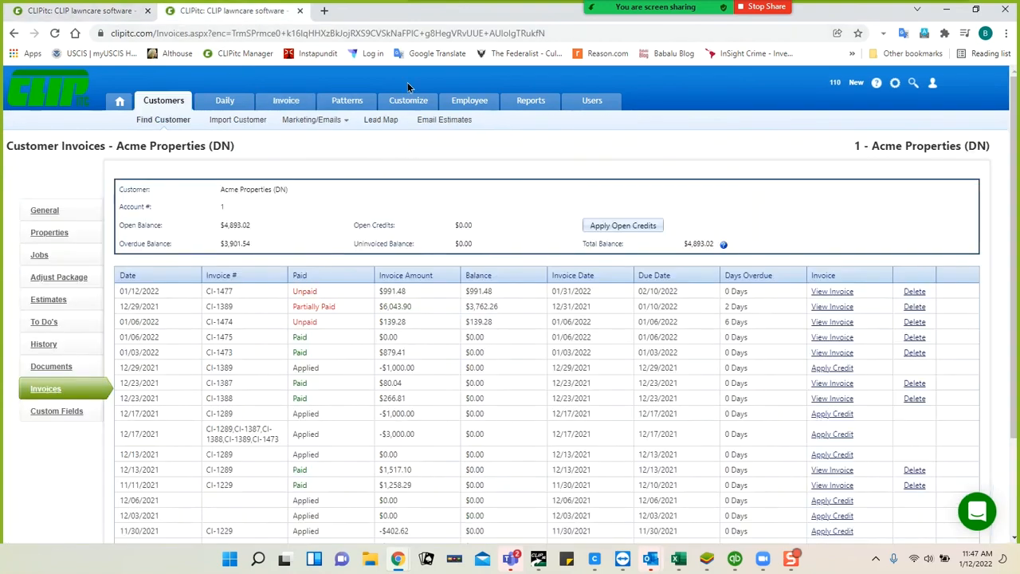
Step: Run the Payment Report for payments created from 1/12/2022 2:00 AM to 1/12/2022 12:47 PM
{"action": "left_click", "coordinate": [526, 104]}
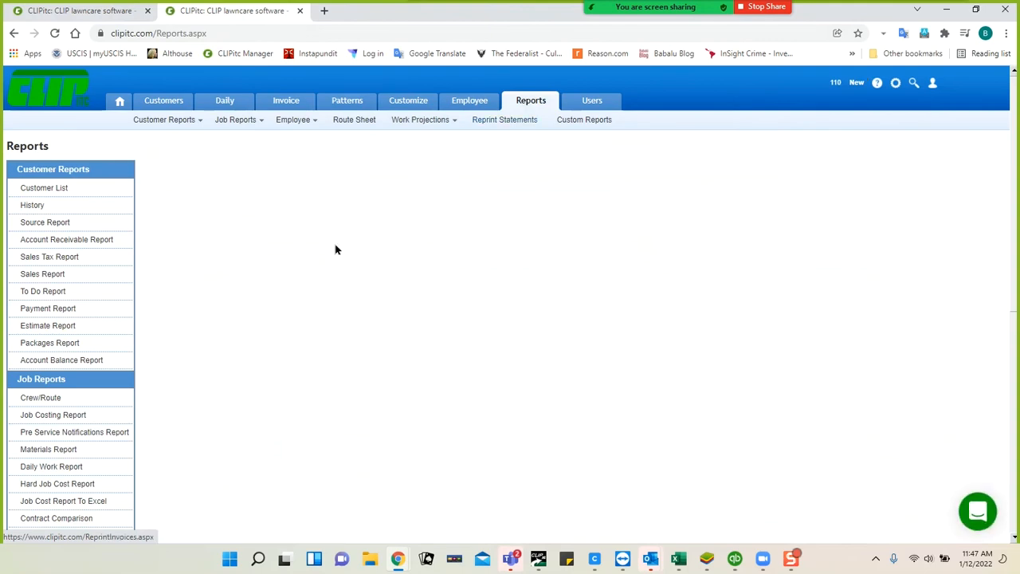
{"action": "left_click", "coordinate": [46, 311]}
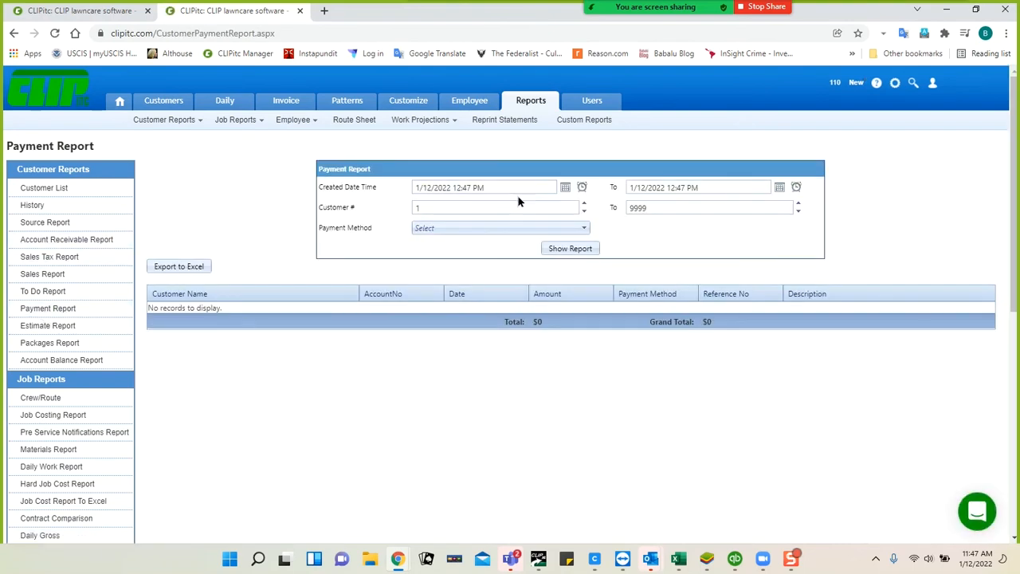
{"action": "left_click", "coordinate": [582, 190]}
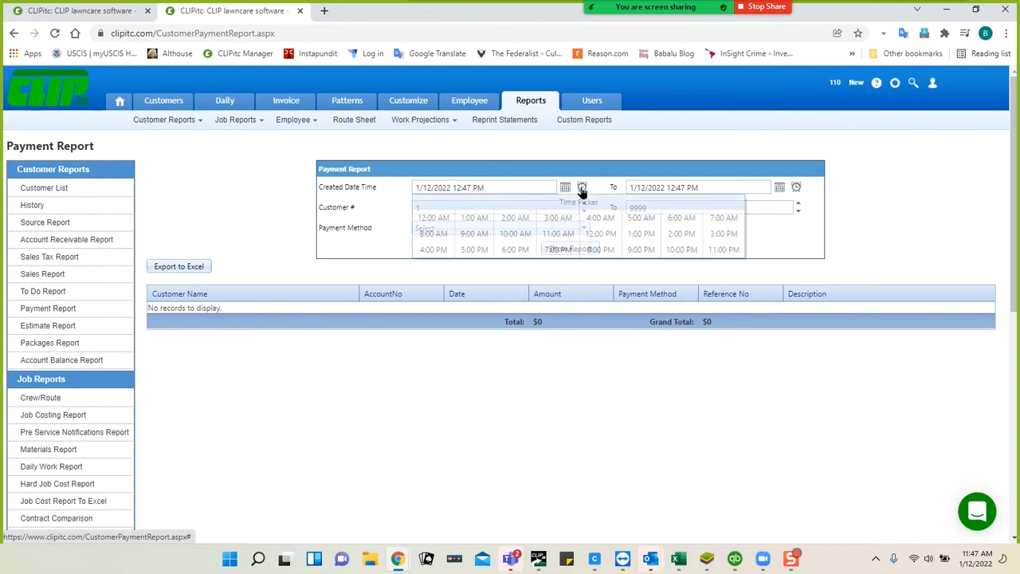
{"action": "left_click", "coordinate": [515, 218]}
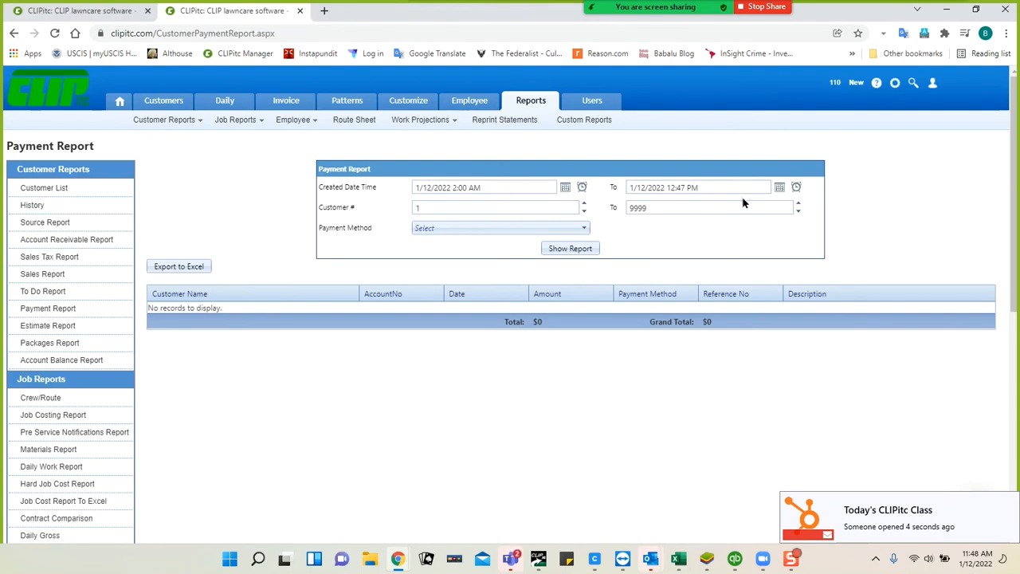
{"action": "left_click", "coordinate": [583, 249]}
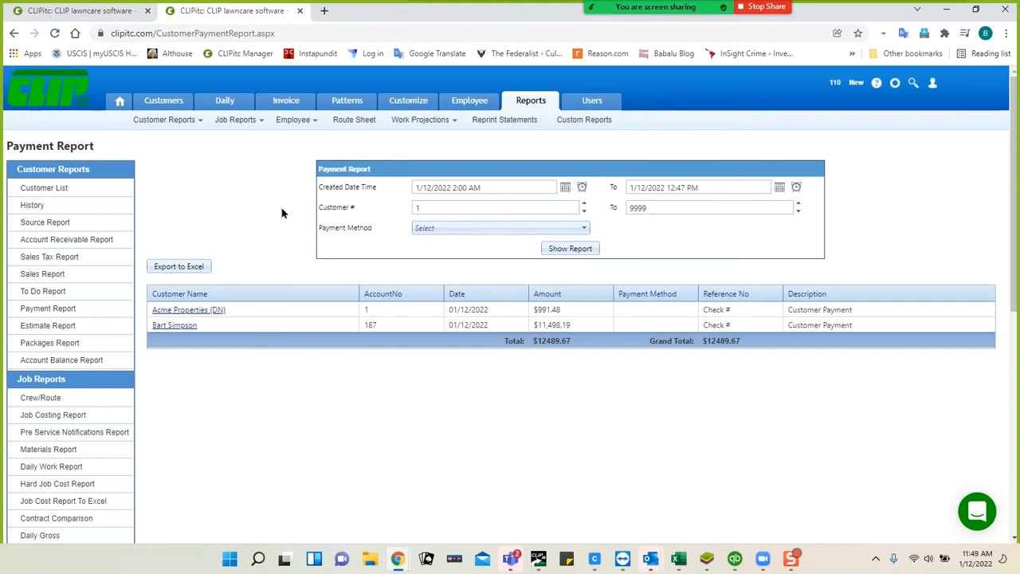
Step: Run the Customer History report from 1/12/2022 with Only Include Payments enabled, and review the listed payments
{"action": "left_click", "coordinate": [31, 206]}
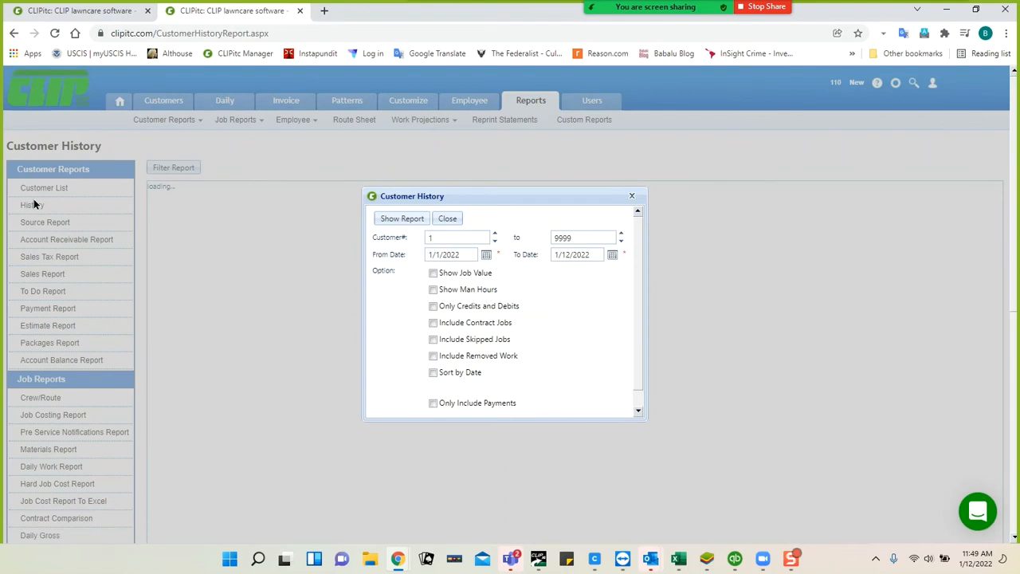
{"action": "left_click", "coordinate": [487, 258]}
{"action": "left_click", "coordinate": [408, 337]}
{"action": "left_click", "coordinate": [432, 403]}
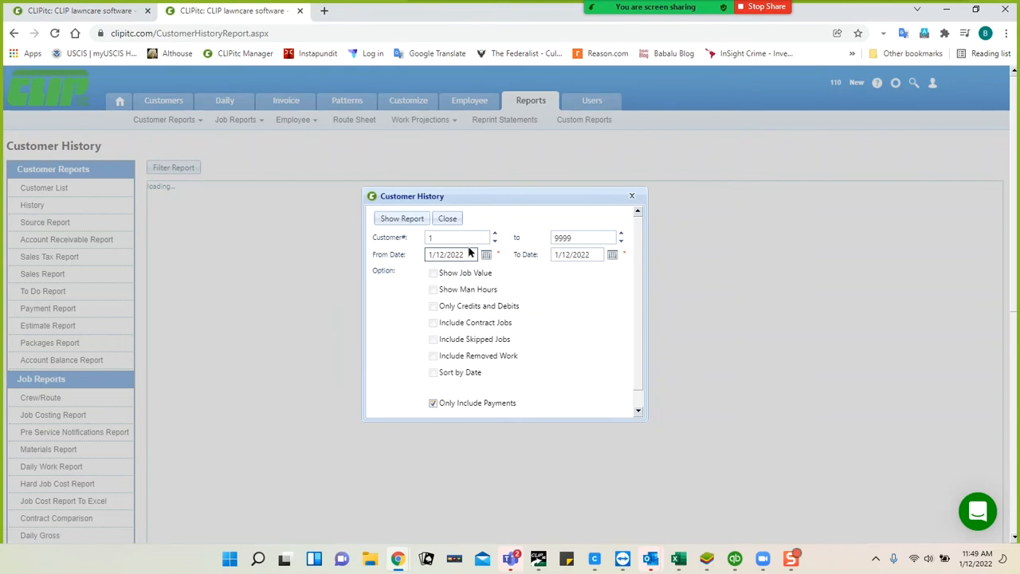
{"action": "left_click", "coordinate": [400, 219]}
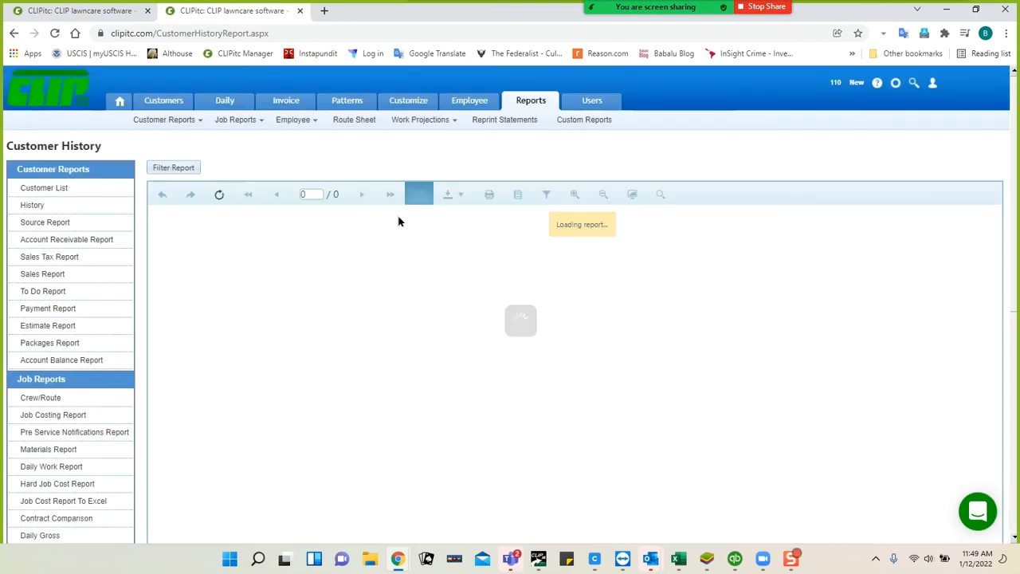
{"action": "left_click", "coordinate": [574, 195]}
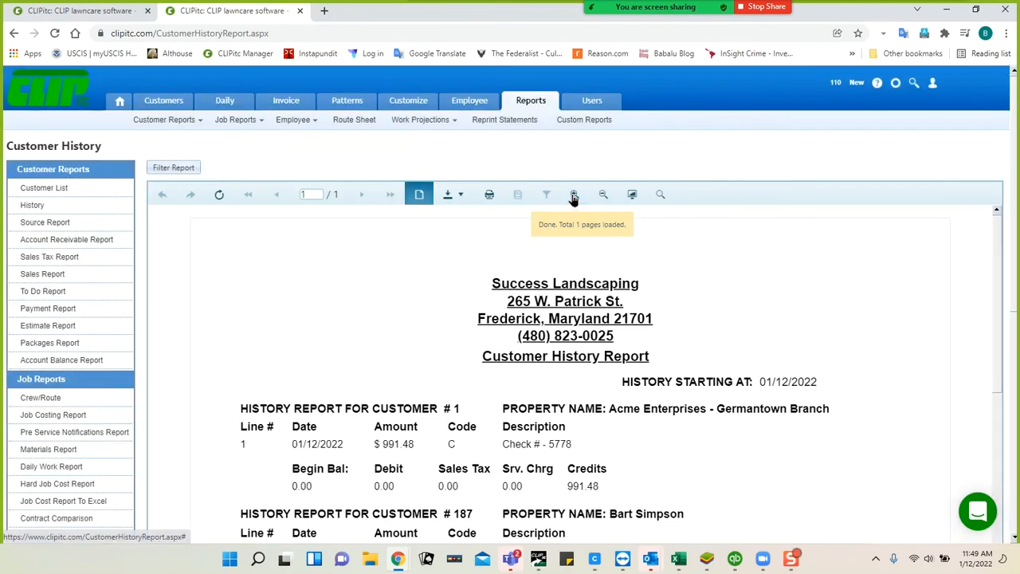
{"action": "left_click", "coordinate": [574, 195]}
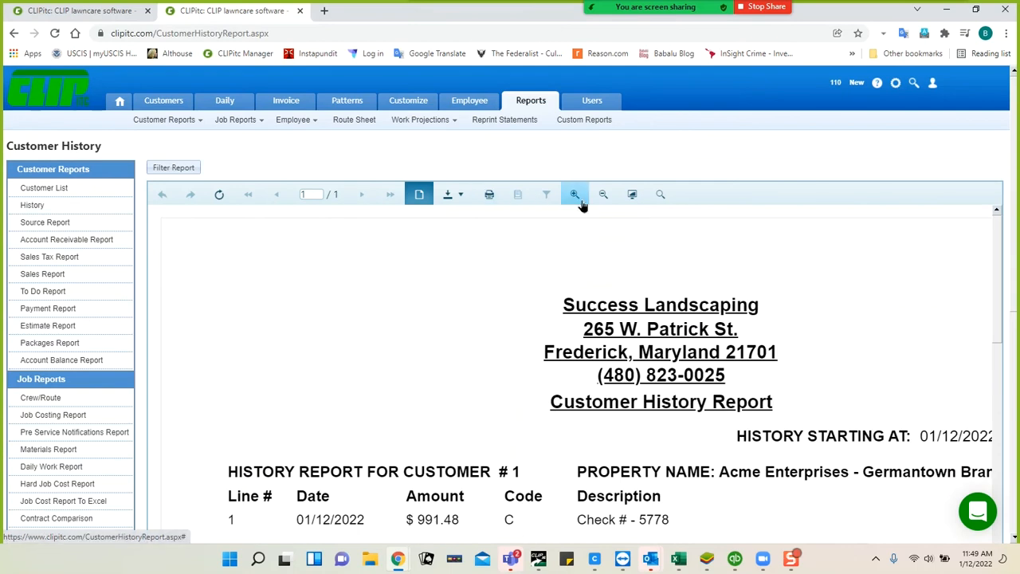
{"action": "left_click", "coordinate": [603, 195]}
{"action": "scroll", "coordinate": [579, 253], "scroll_direction": "down", "scroll_amount": 2}
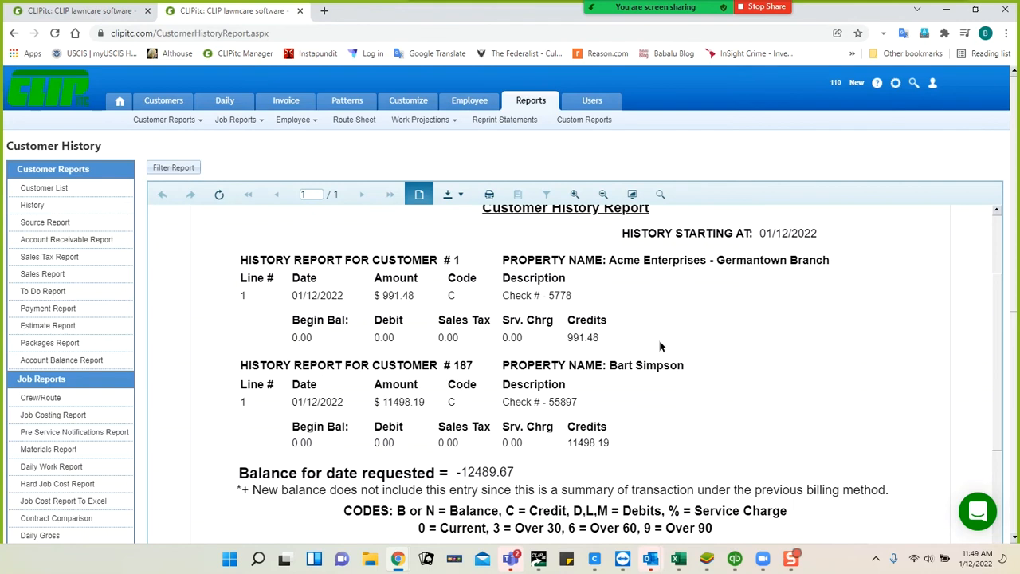
{"action": "scroll", "coordinate": [661, 342], "scroll_direction": "down", "scroll_amount": 3}
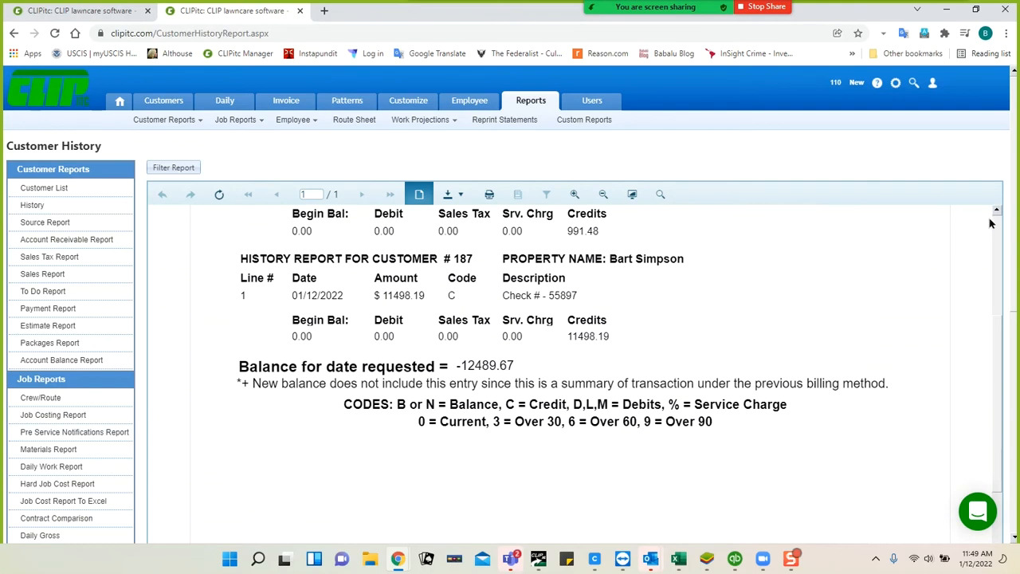
{"action": "scroll", "coordinate": [996, 215], "scroll_direction": "up", "scroll_amount": 5}
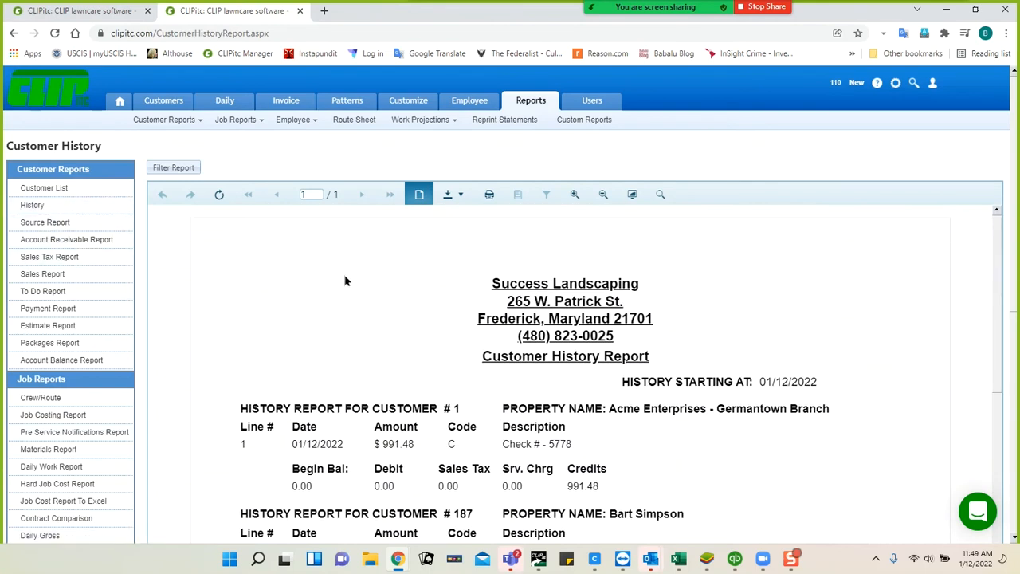
Step: Start a credit memo for Acme Properties with an amount of 1,000.00 and the memo "Resolution of dispute"
{"action": "mouse_move", "coordinate": [230, 134]}
{"action": "left_click", "coordinate": [109, 11]}
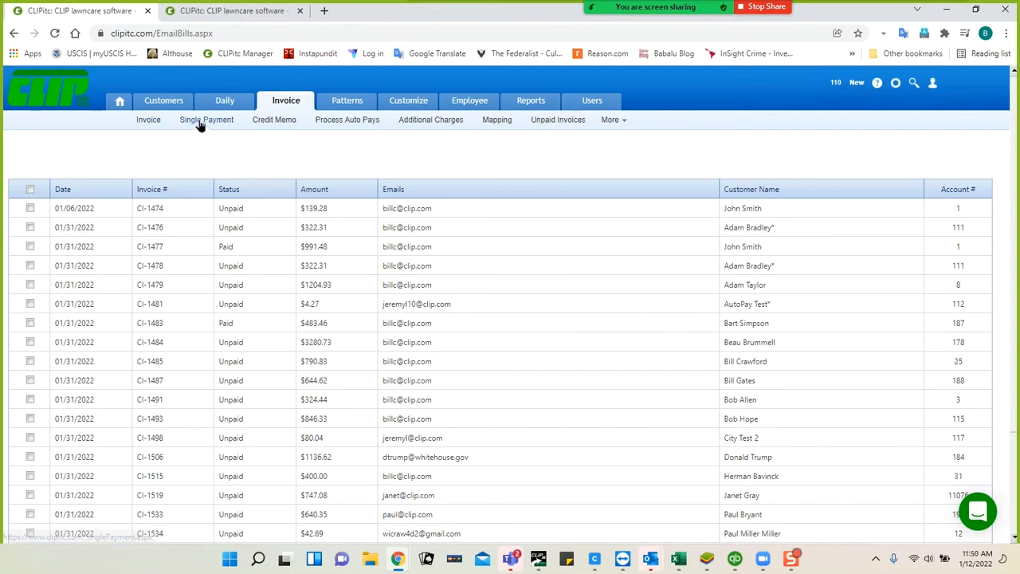
{"action": "left_click", "coordinate": [278, 123]}
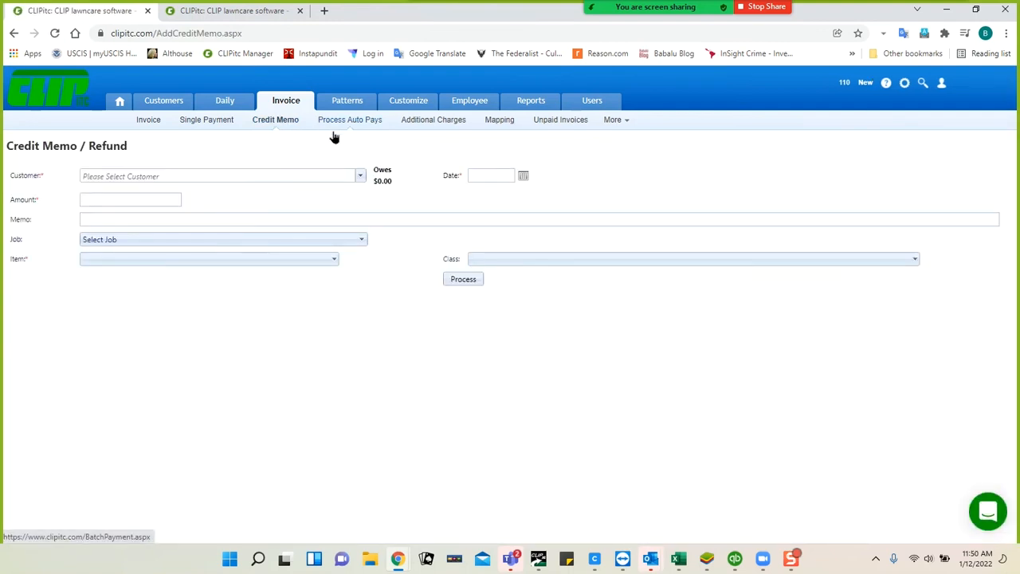
{"action": "left_click", "coordinate": [360, 177]}
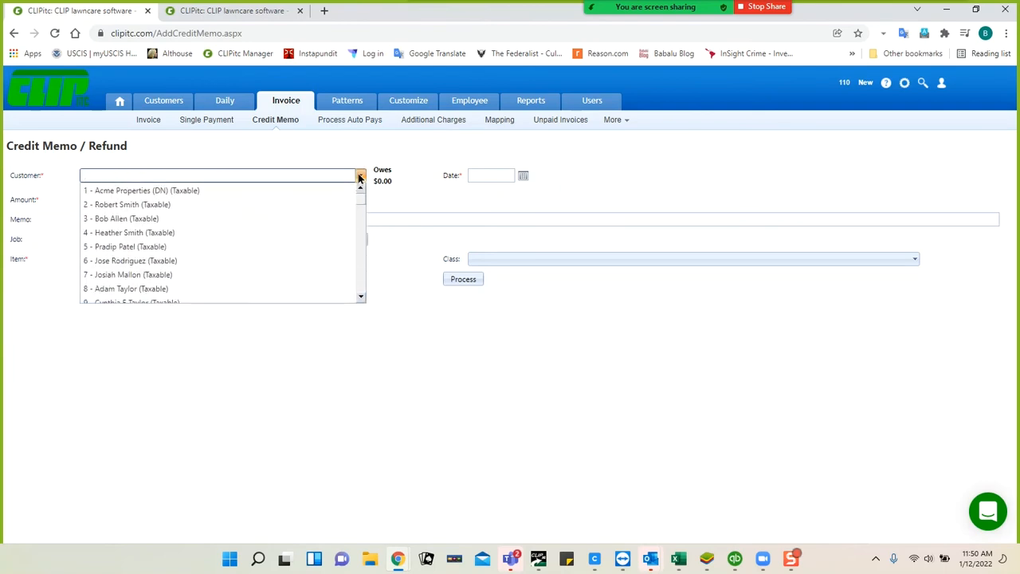
{"action": "left_click", "coordinate": [176, 191]}
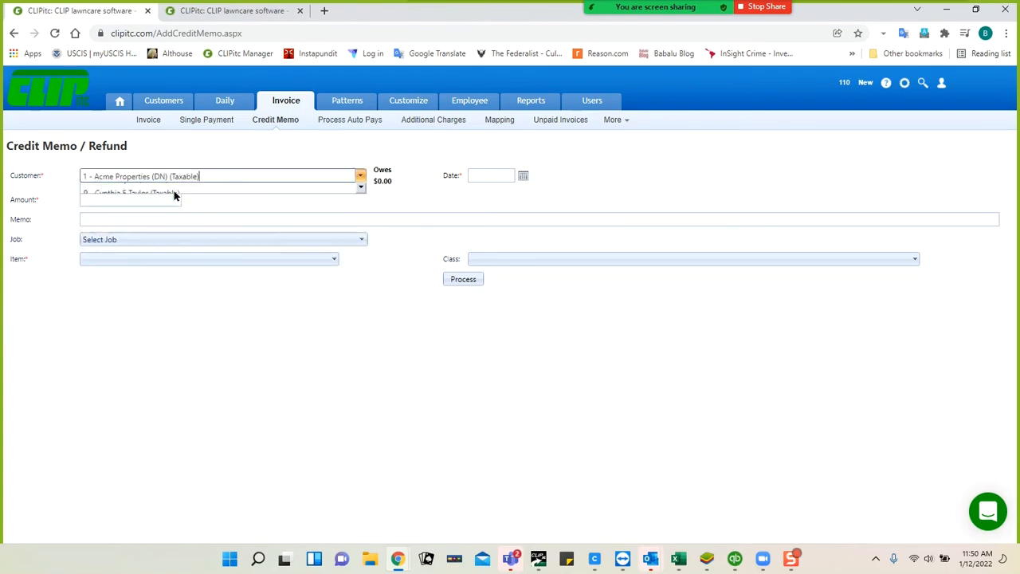
{"action": "left_click", "coordinate": [160, 196]}
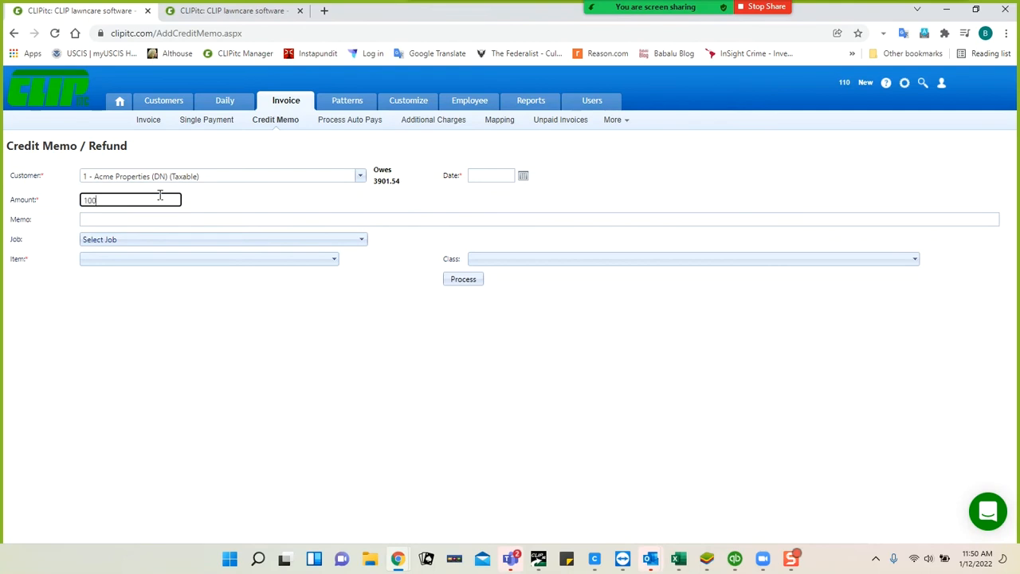
{"action": "left_click", "coordinate": [162, 221]}
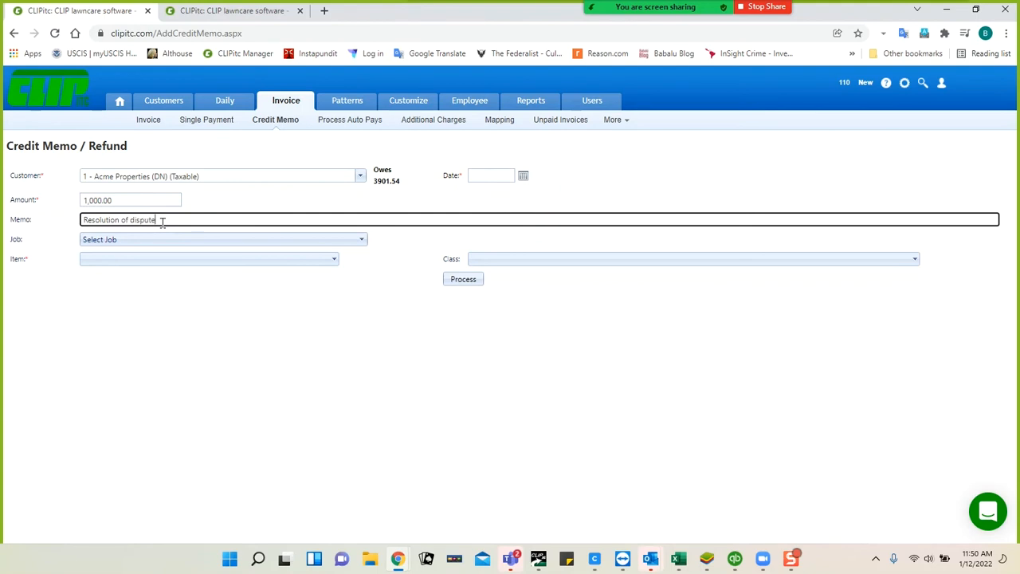
Step: Assign the Materials item and the date 1/12/2022 to the credit memo, and process it
{"action": "left_click", "coordinate": [178, 239]}
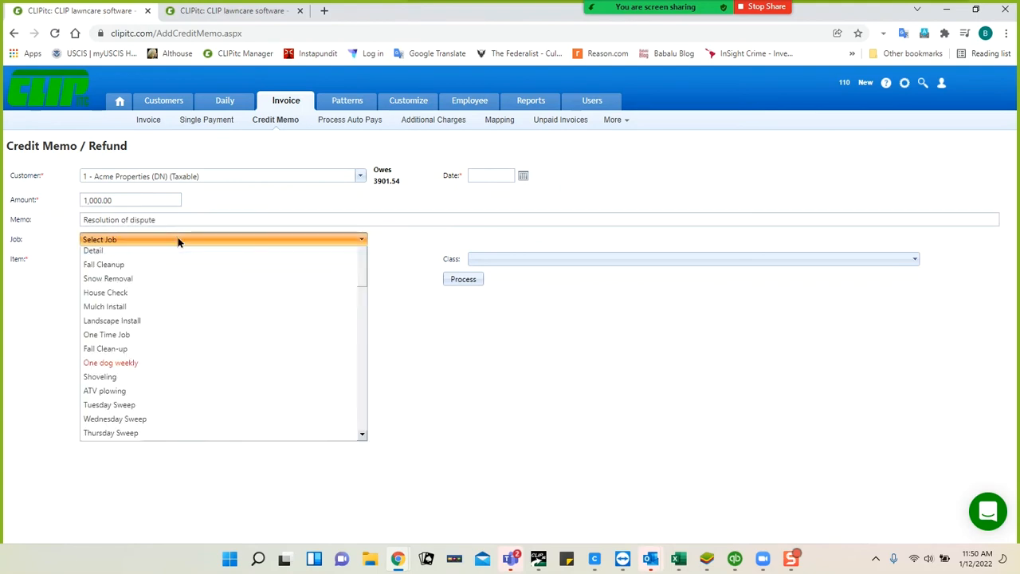
{"action": "left_click", "coordinate": [398, 243]}
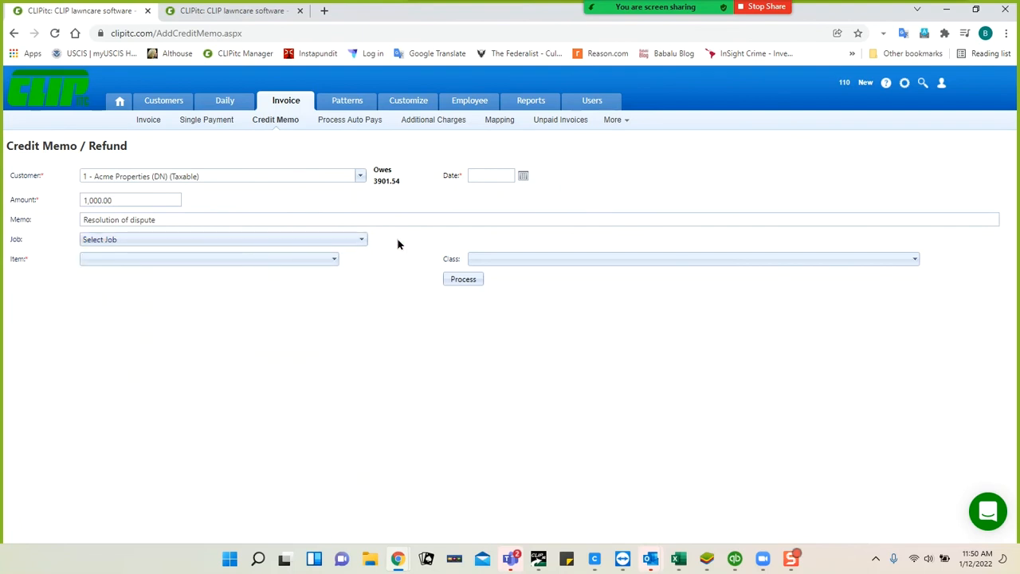
{"action": "left_click", "coordinate": [333, 259]}
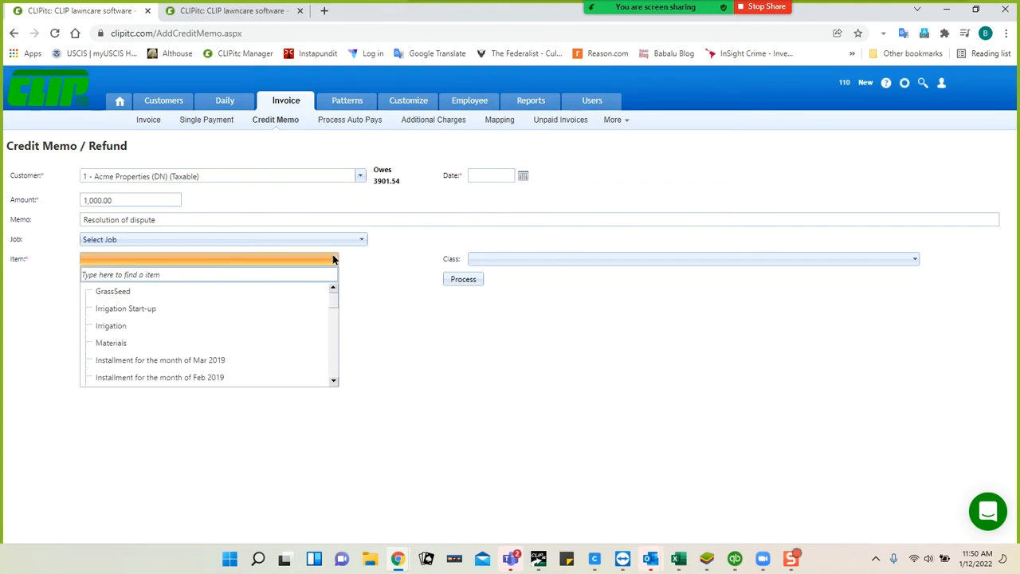
{"action": "left_click", "coordinate": [126, 342]}
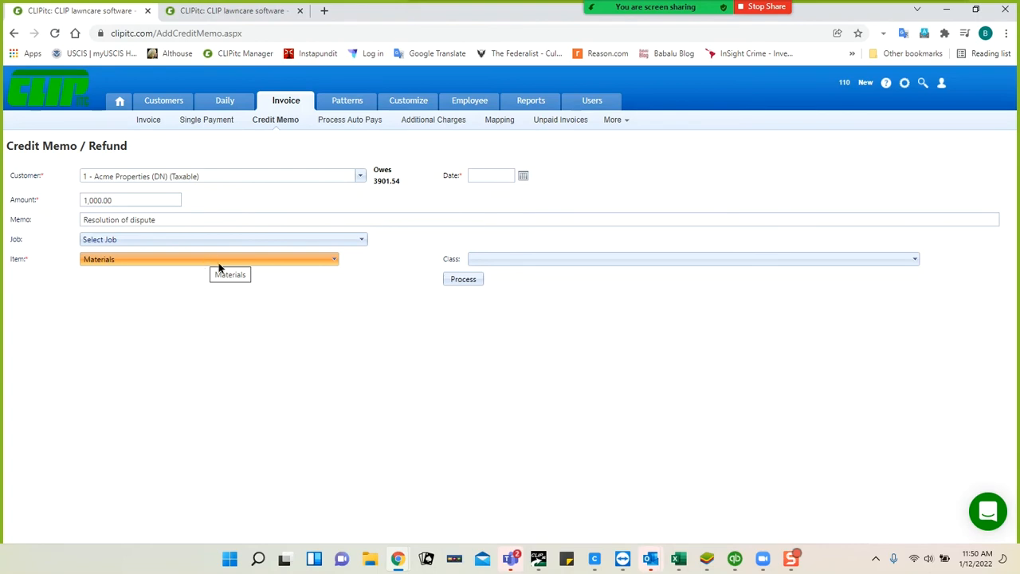
{"action": "left_click", "coordinate": [462, 279]}
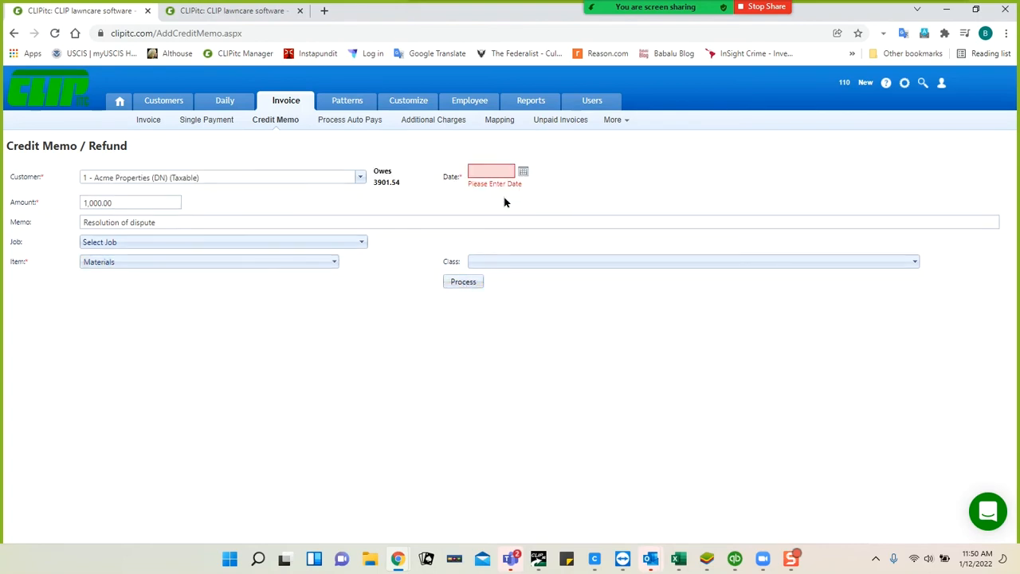
{"action": "left_click", "coordinate": [522, 171]}
{"action": "left_click", "coordinate": [445, 249]}
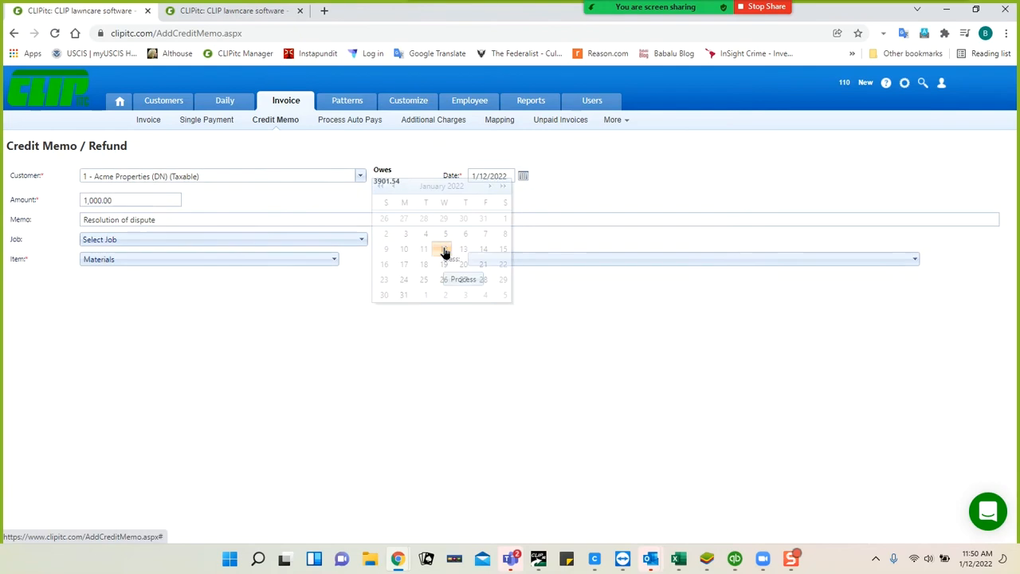
{"action": "left_click", "coordinate": [463, 279]}
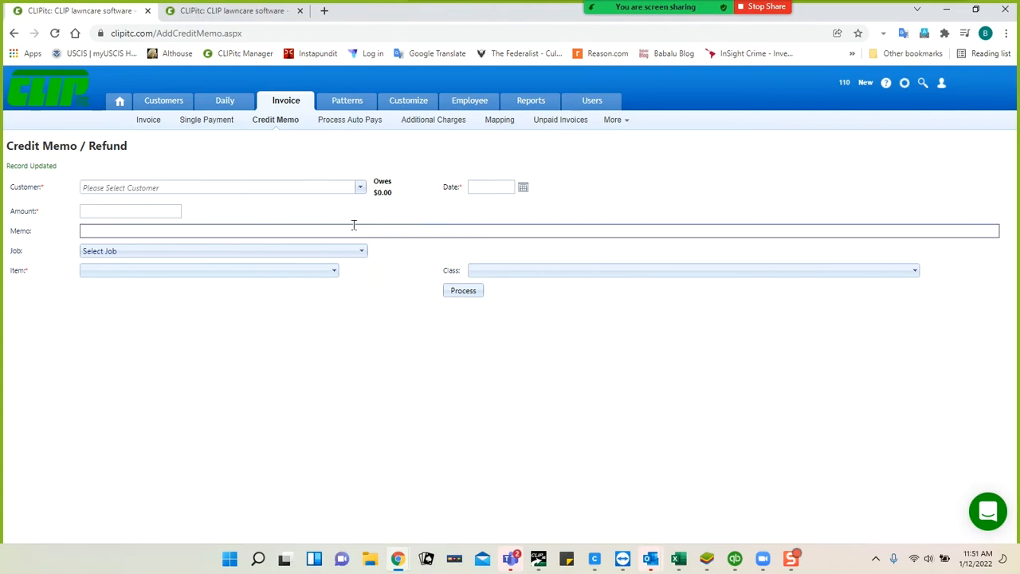
Step: View the Additional Charges page, and run the Unpaid Invoice Report for invoice dates from 12/01/2021 to 01/31/2022
{"action": "left_click", "coordinate": [422, 126]}
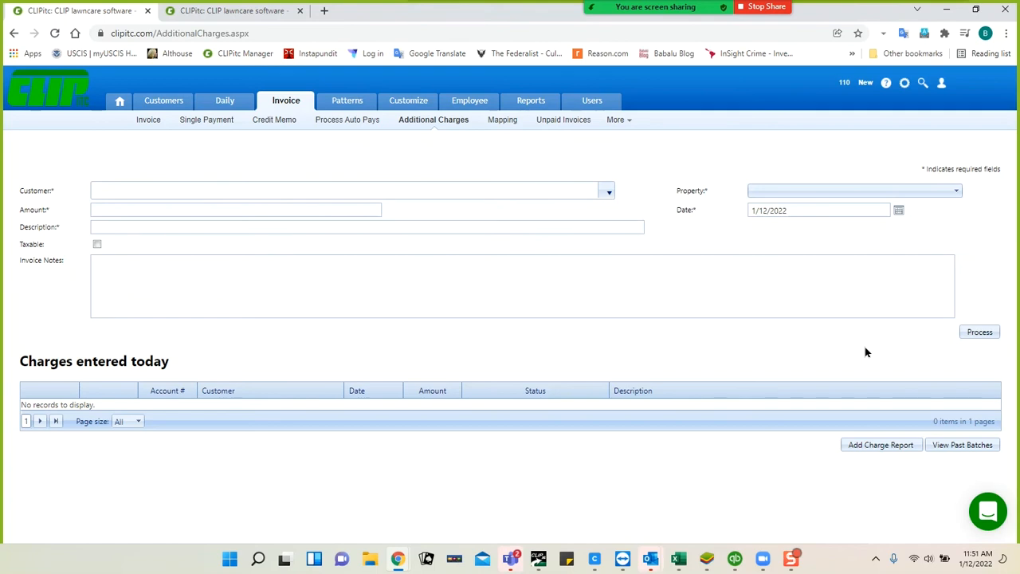
{"action": "left_click", "coordinate": [570, 126]}
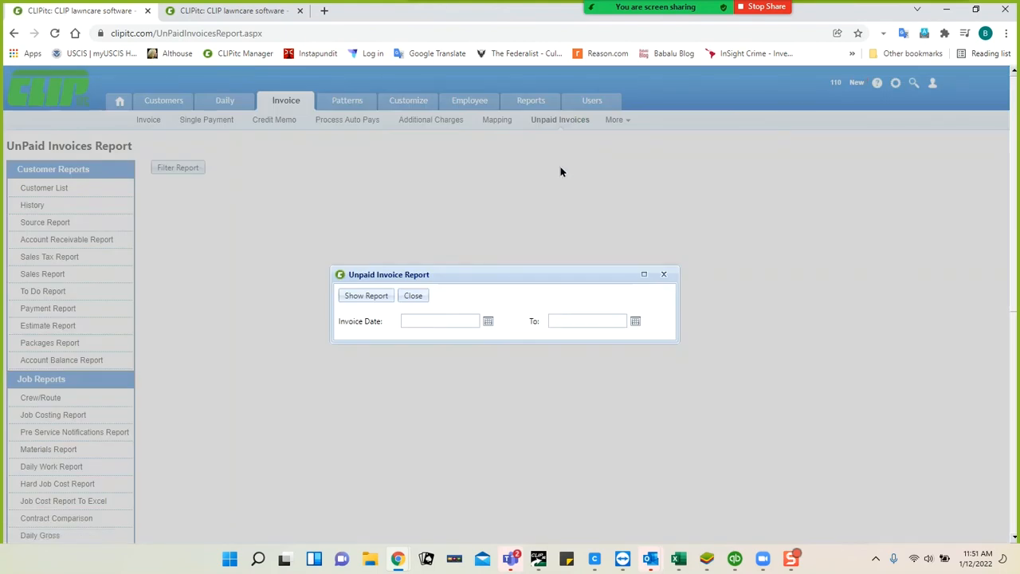
{"action": "left_click", "coordinate": [488, 323]}
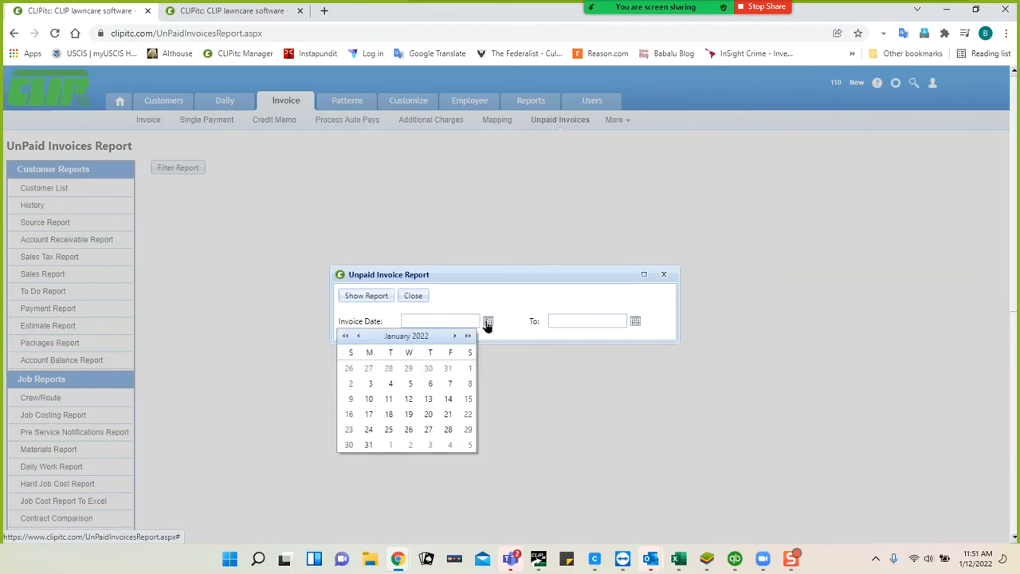
{"action": "left_click", "coordinate": [344, 338]}
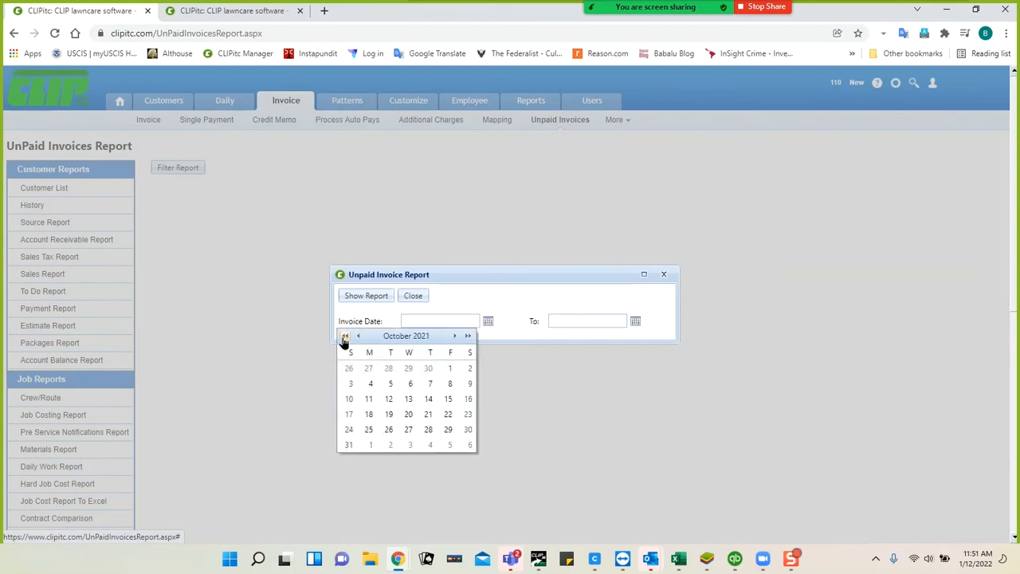
{"action": "left_click", "coordinate": [454, 336]}
{"action": "left_click", "coordinate": [455, 336]}
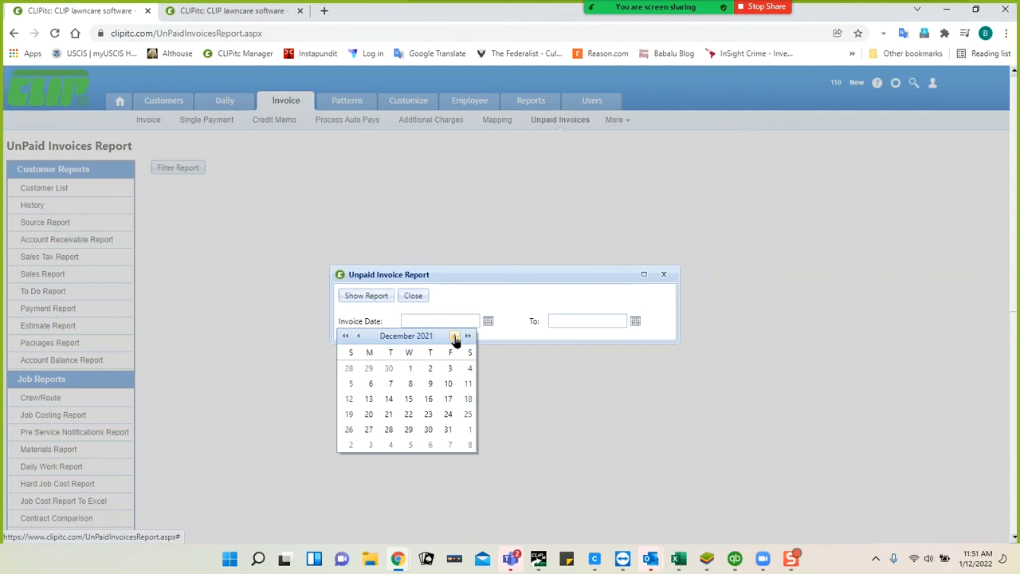
{"action": "left_click", "coordinate": [409, 369]}
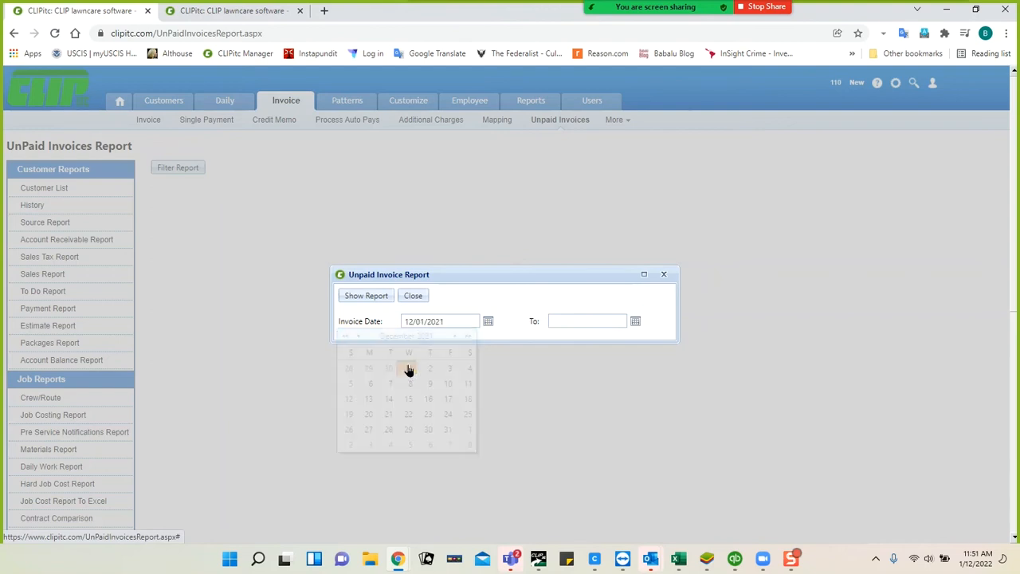
{"action": "left_click", "coordinate": [636, 321]}
{"action": "left_click", "coordinate": [516, 445]}
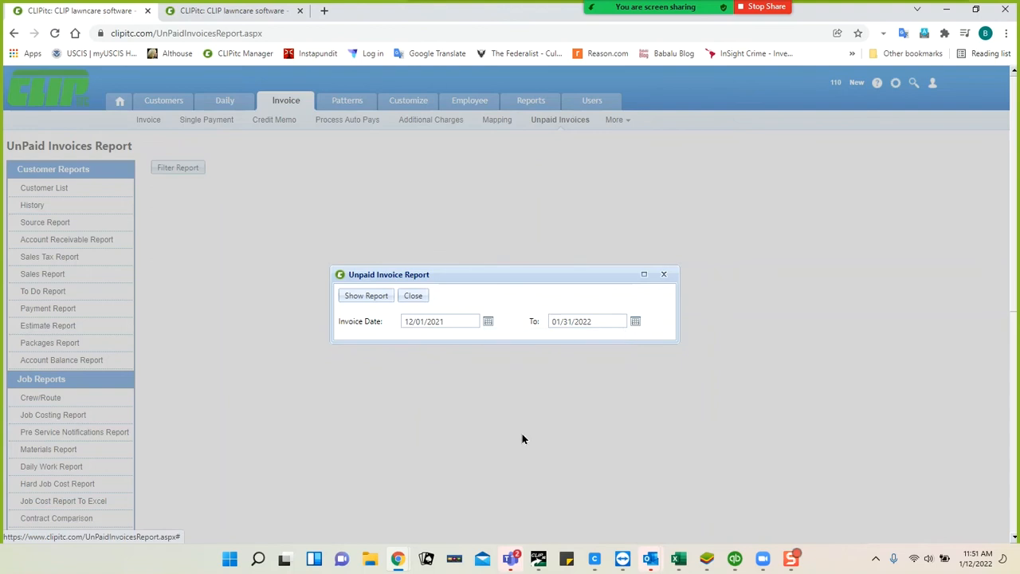
{"action": "left_click", "coordinate": [379, 295]}
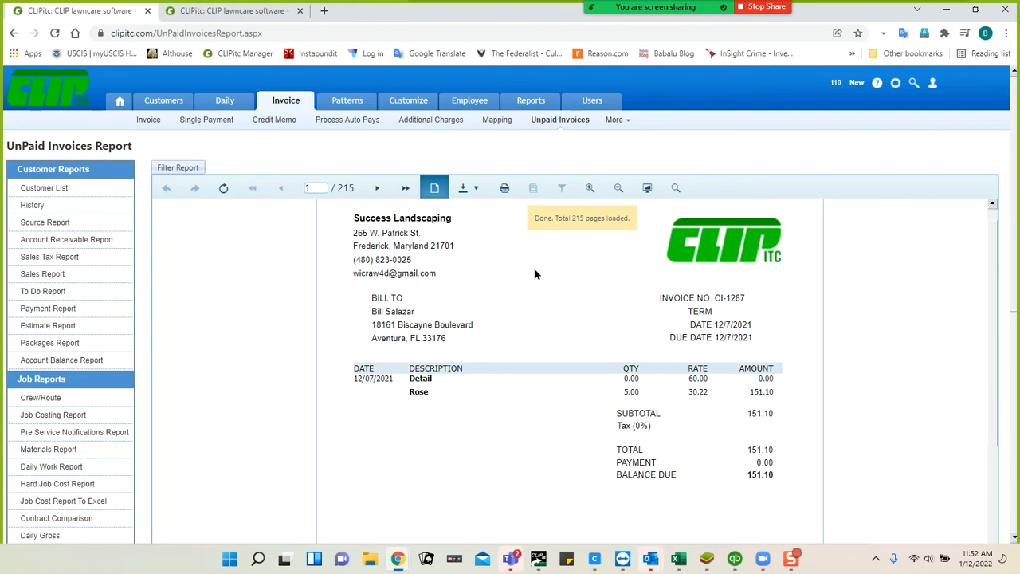
{"action": "scroll", "coordinate": [569, 247], "scroll_direction": "down", "scroll_amount": 1}
{"action": "scroll", "coordinate": [569, 248], "scroll_direction": "down", "scroll_amount": 1}
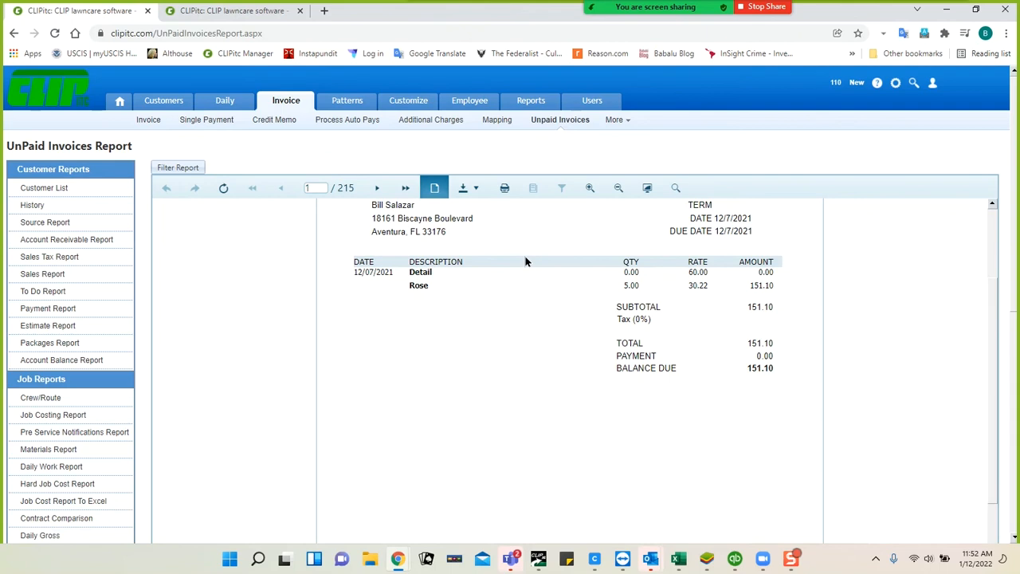
Step: Set Late Fee and Fuel Surcharge to Yes in the additional property information of the Acme Enterprises - Germantown Branch property
{"action": "mouse_move", "coordinate": [610, 120]}
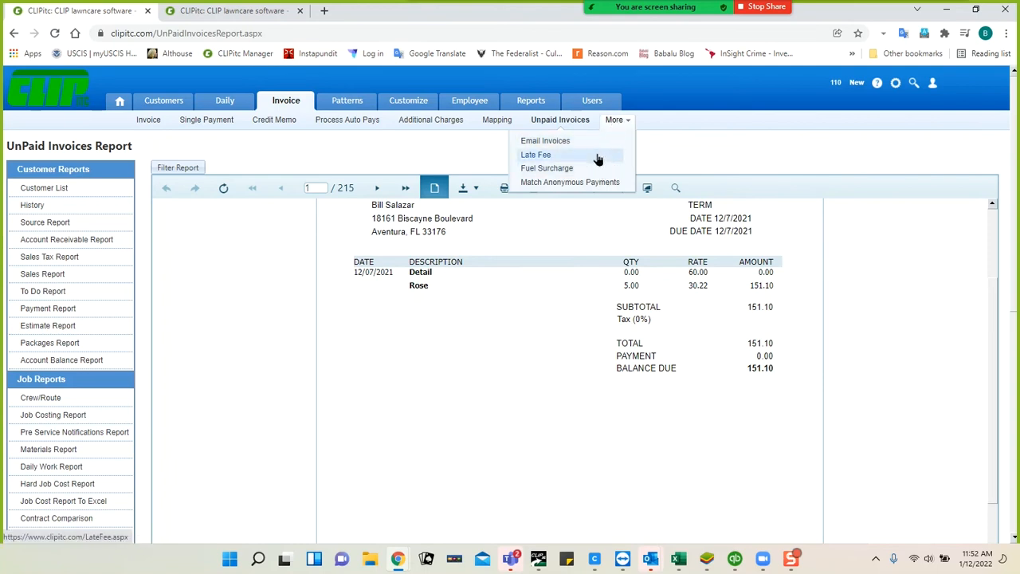
{"action": "left_click", "coordinate": [263, 15]}
{"action": "left_click", "coordinate": [171, 102]}
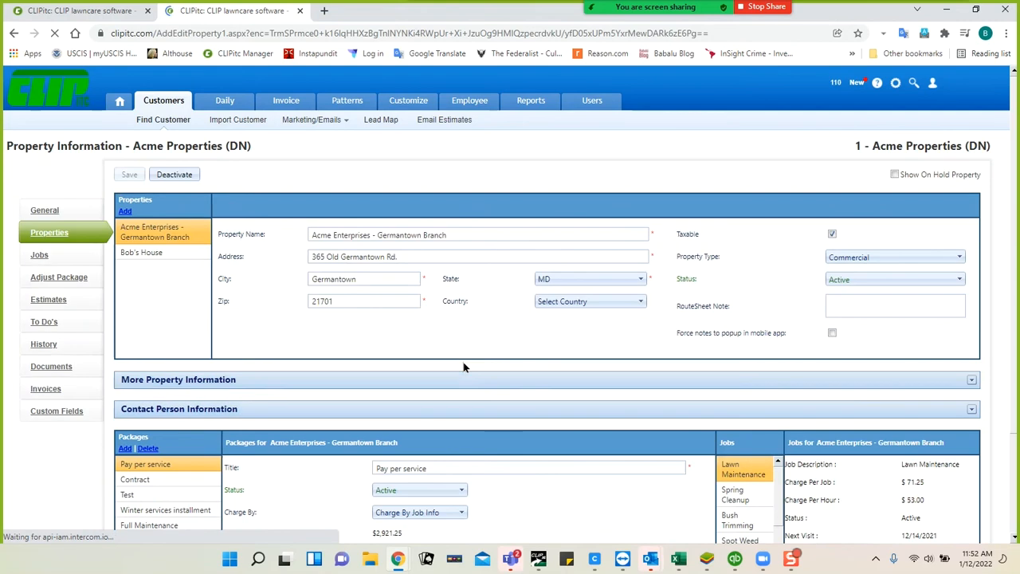
{"action": "left_click", "coordinate": [326, 381]}
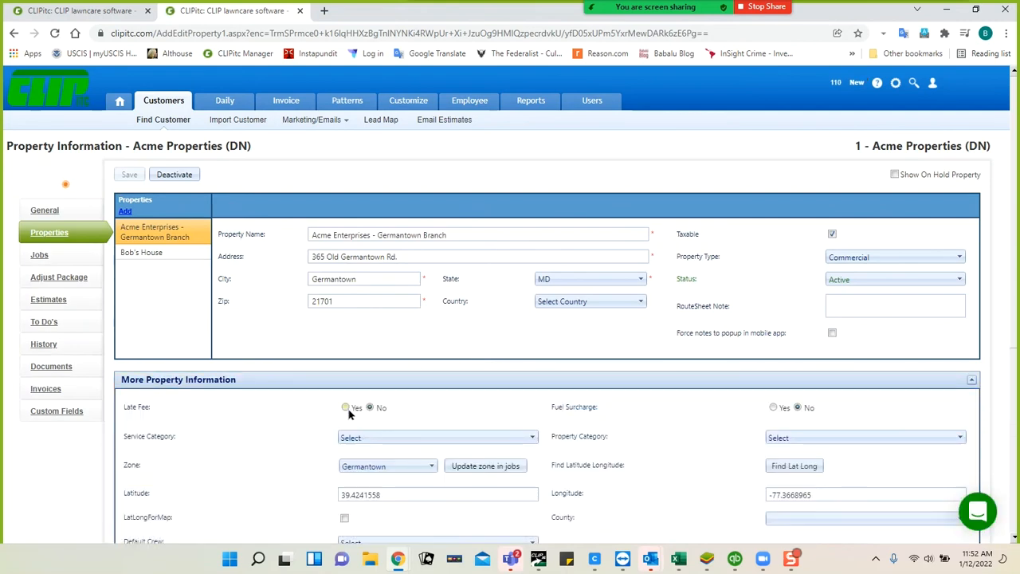
{"action": "left_click", "coordinate": [348, 410]}
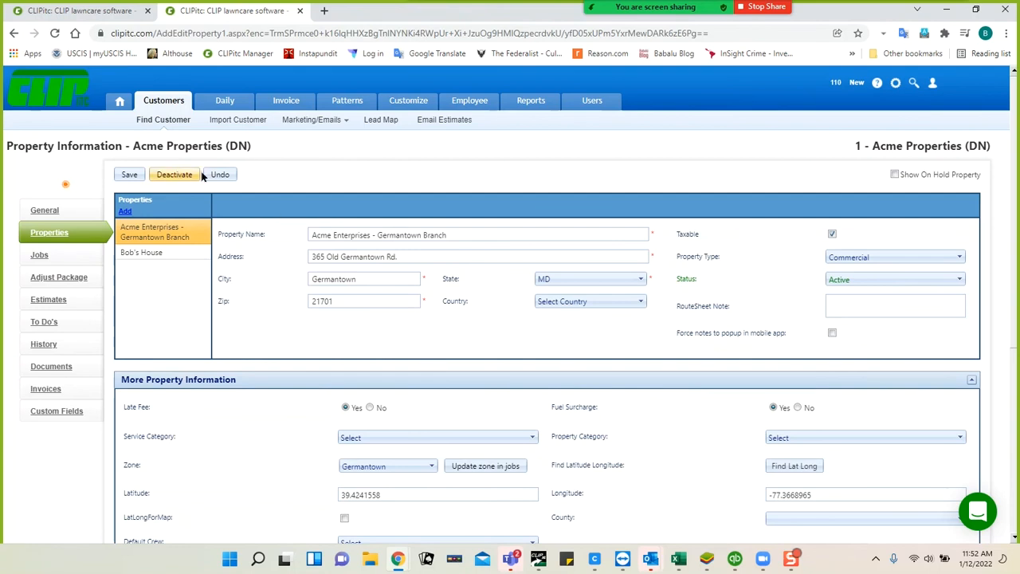
Step: Examine the settings for processing late fees and for processing fuel surcharges
{"action": "left_click", "coordinate": [97, 13]}
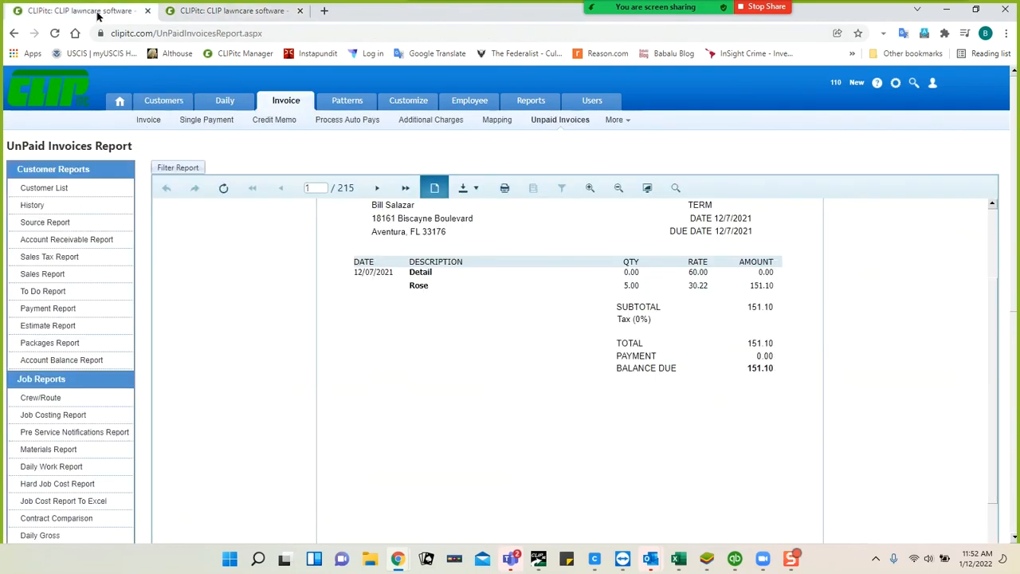
{"action": "left_click", "coordinate": [614, 119]}
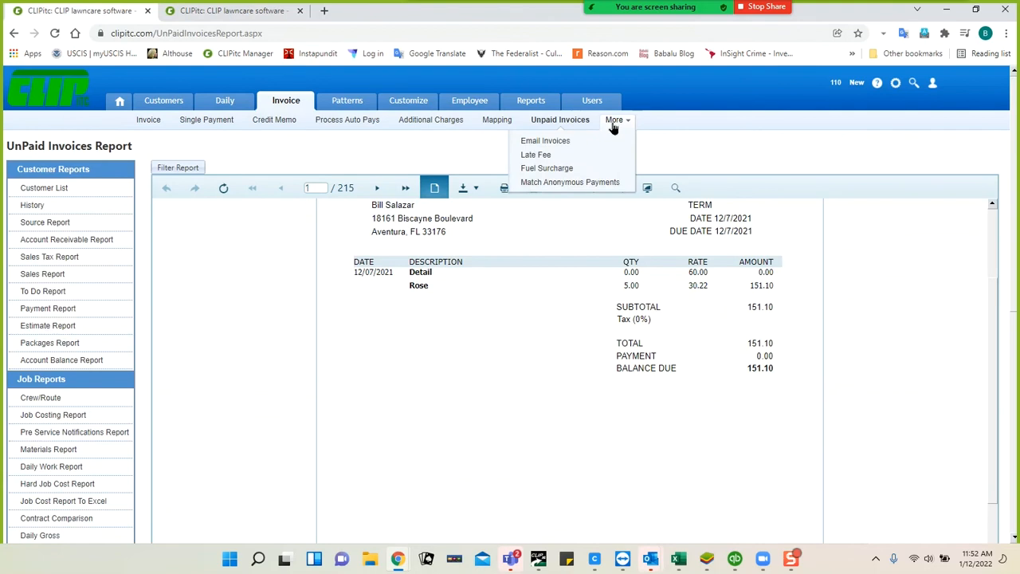
{"action": "left_click", "coordinate": [538, 156]}
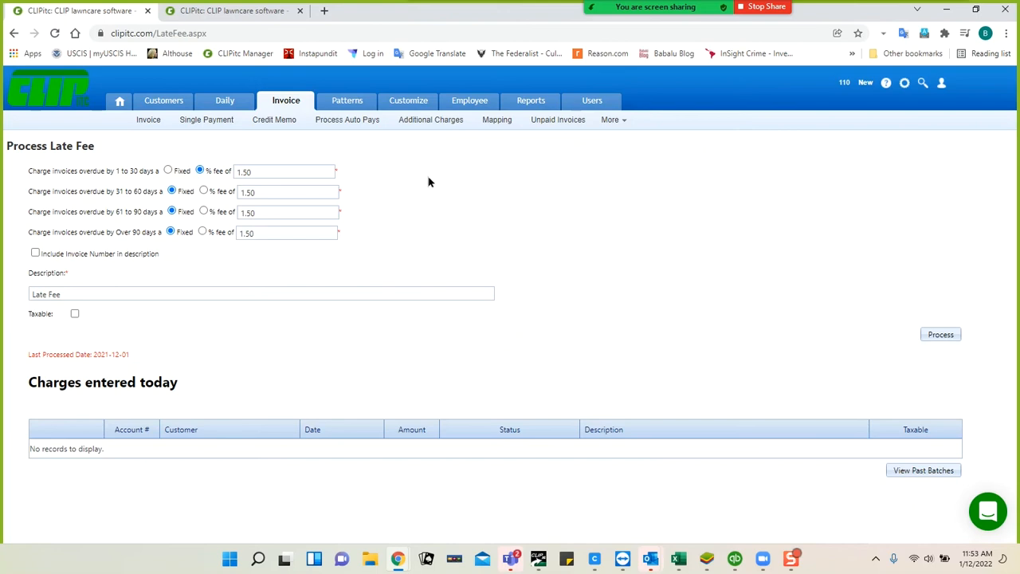
{"action": "mouse_move", "coordinate": [612, 121]}
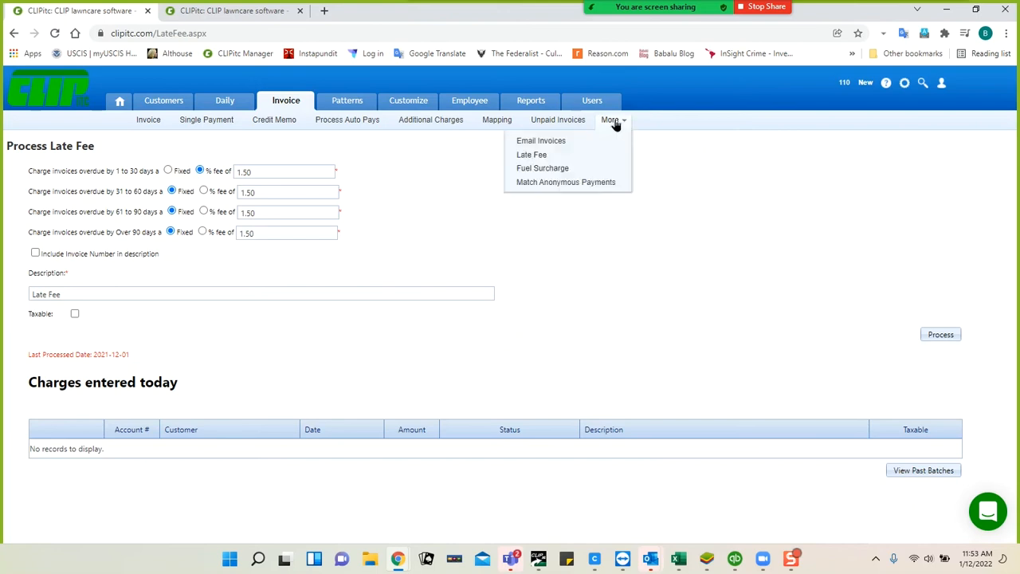
{"action": "left_click", "coordinate": [574, 172]}
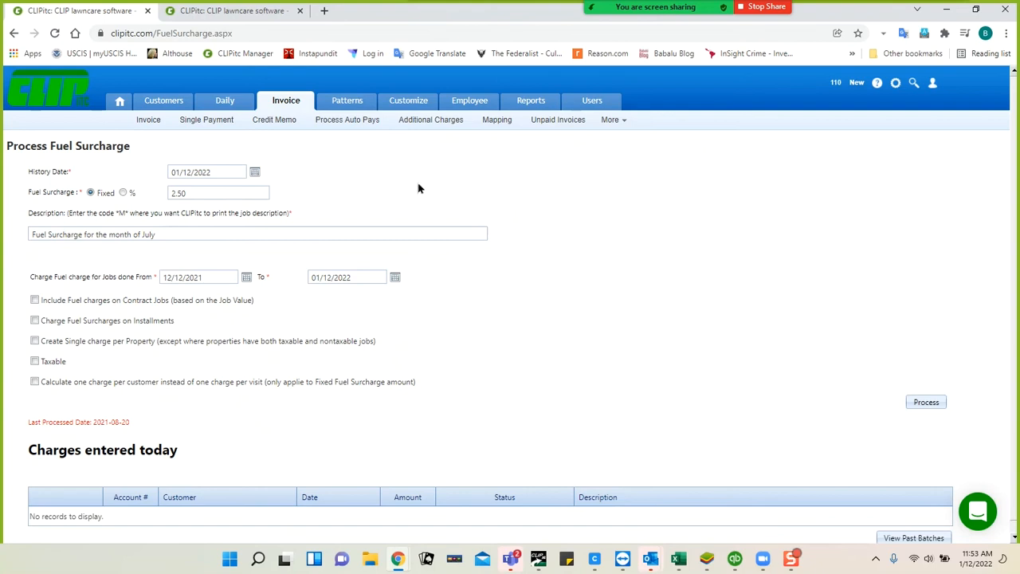
Step: Check the individual invoices list for jobs to invoice, and process the January installments with the transaction date 1/12/2022
{"action": "mouse_move", "coordinate": [230, 106]}
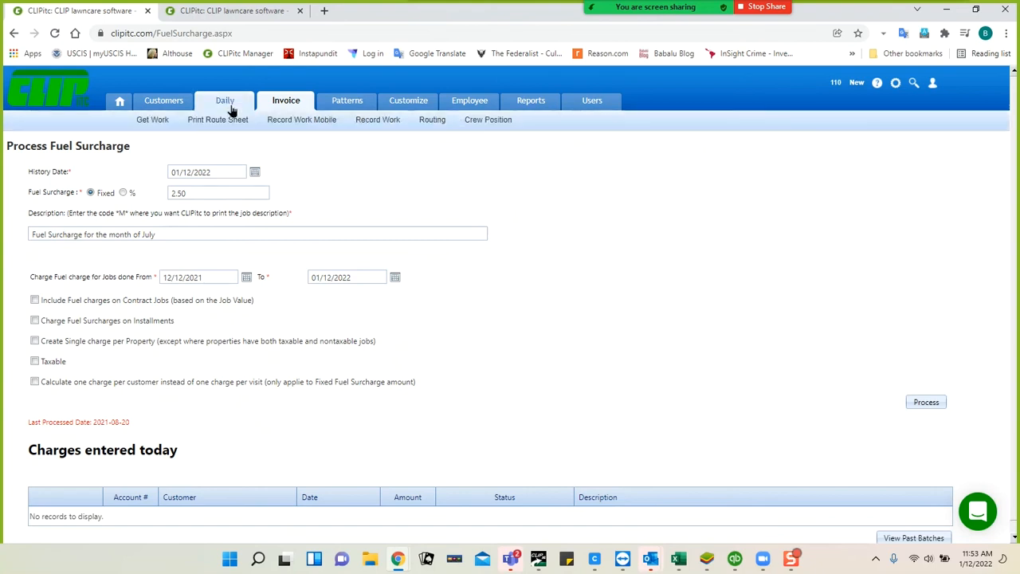
{"action": "left_click", "coordinate": [156, 123]}
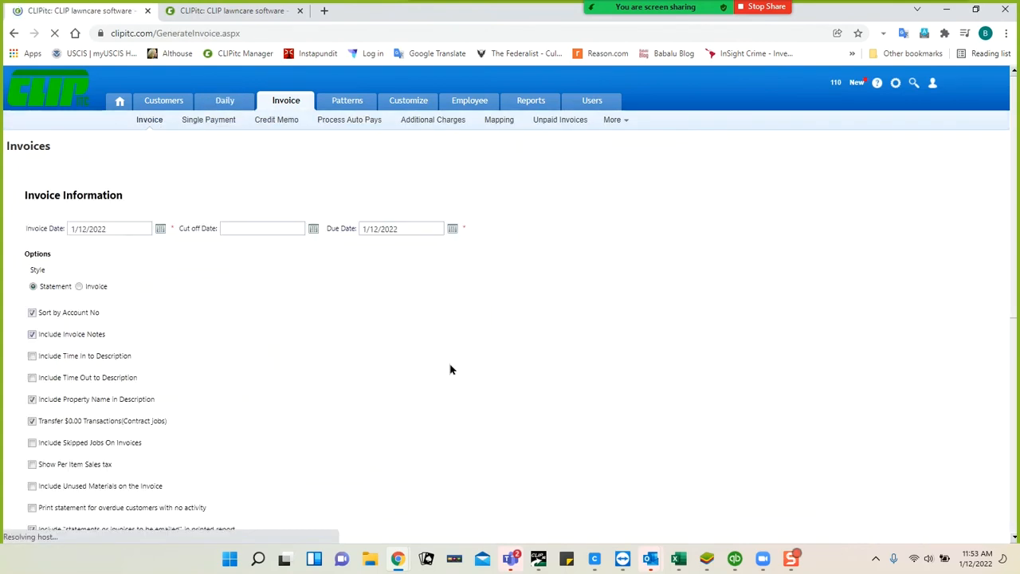
{"action": "scroll", "coordinate": [428, 374], "scroll_direction": "down", "scroll_amount": 5}
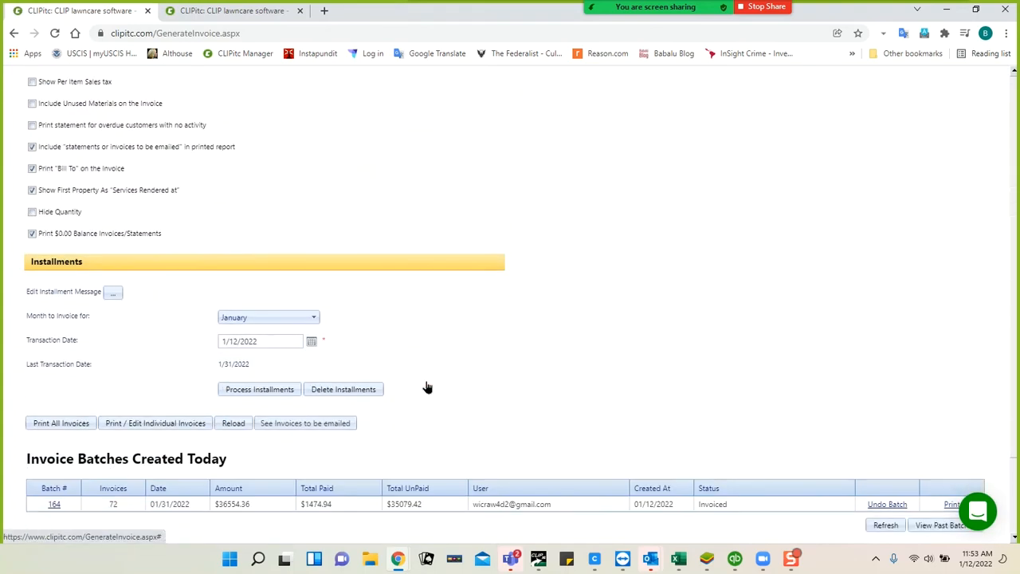
{"action": "left_click", "coordinate": [185, 424]}
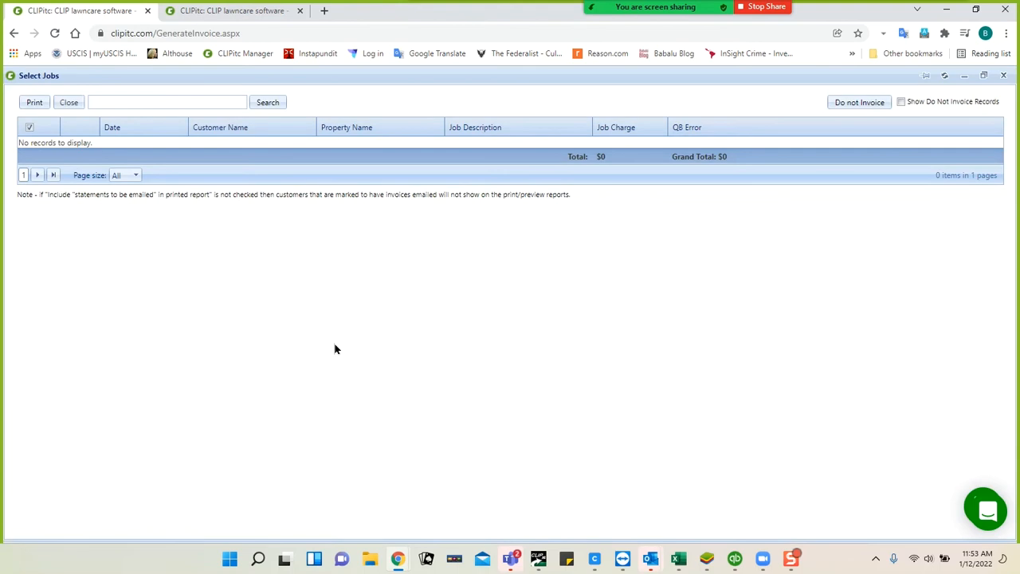
{"action": "left_click", "coordinate": [67, 102]}
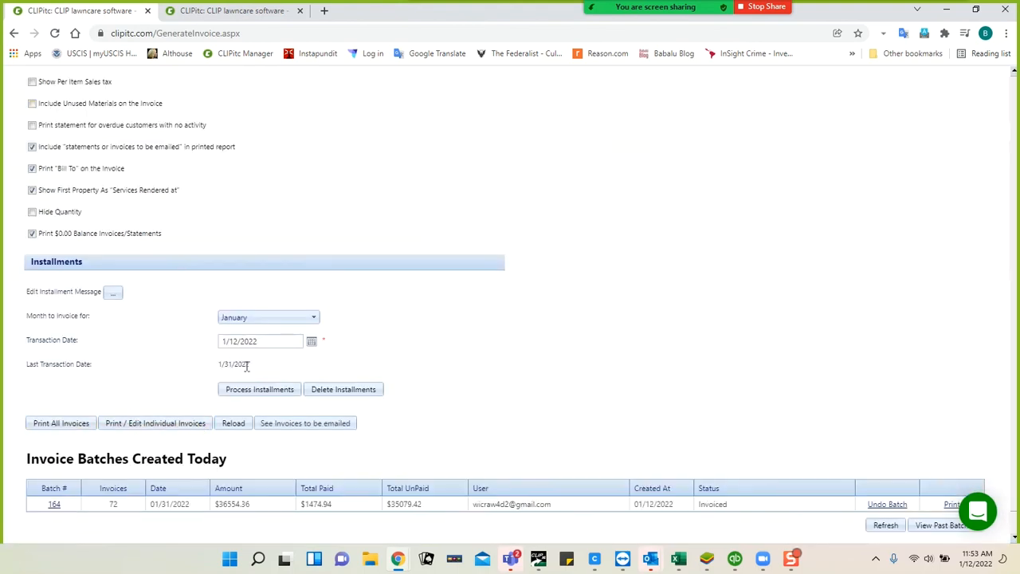
{"action": "left_click", "coordinate": [259, 389]}
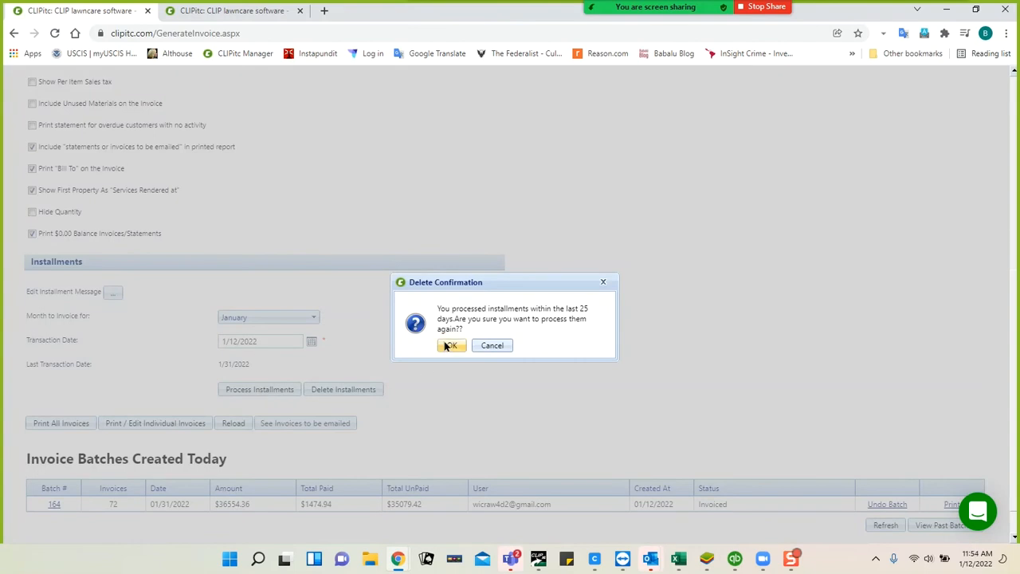
{"action": "left_click", "coordinate": [450, 346]}
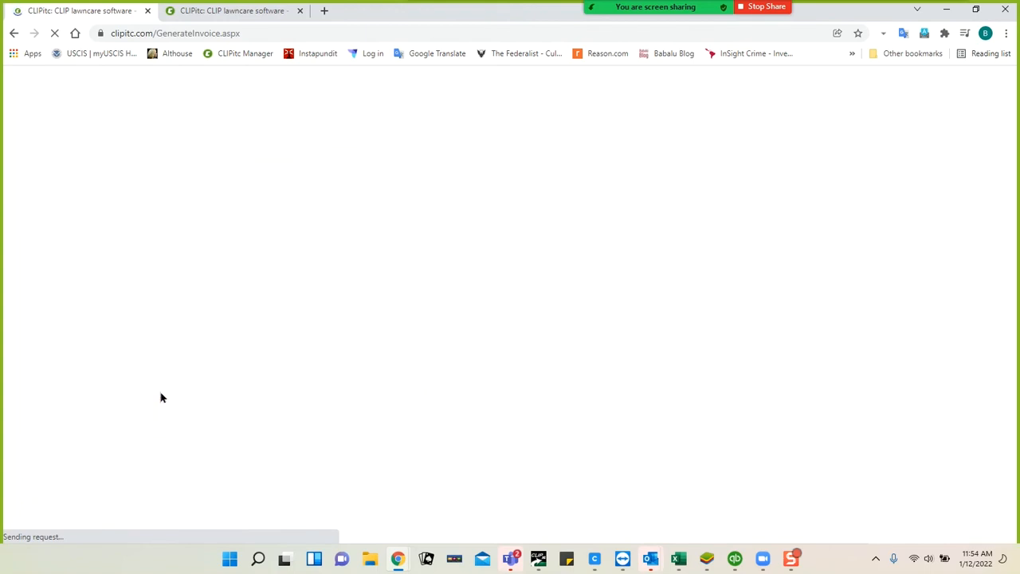
Step: Select all January installment records in the individual invoices list and mark them as Do Not Invoice
{"action": "scroll", "coordinate": [206, 423], "scroll_direction": "down", "scroll_amount": 2}
{"action": "scroll", "coordinate": [206, 426], "scroll_direction": "down", "scroll_amount": 3}
{"action": "left_click", "coordinate": [187, 442]}
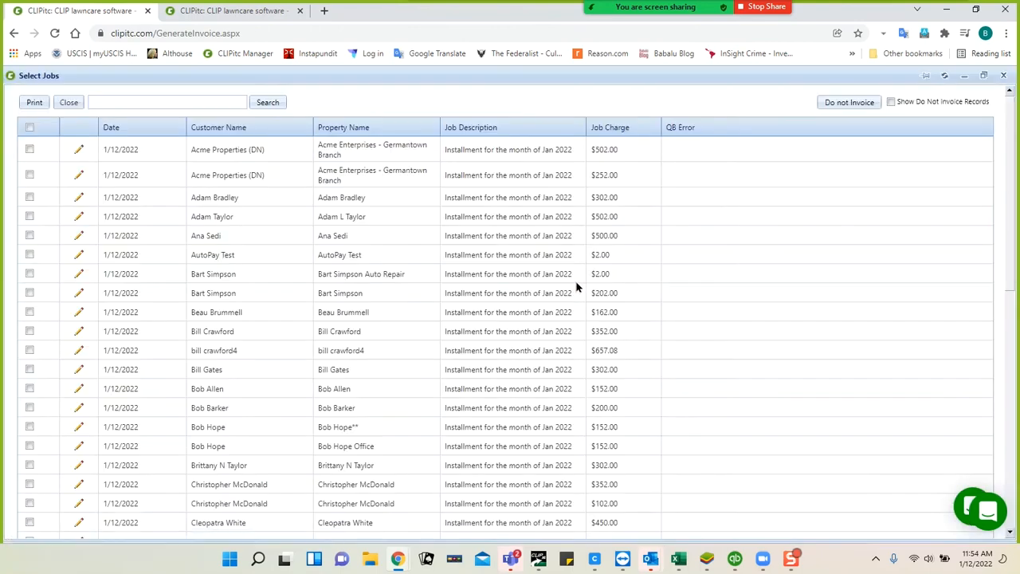
{"action": "left_click", "coordinate": [29, 128]}
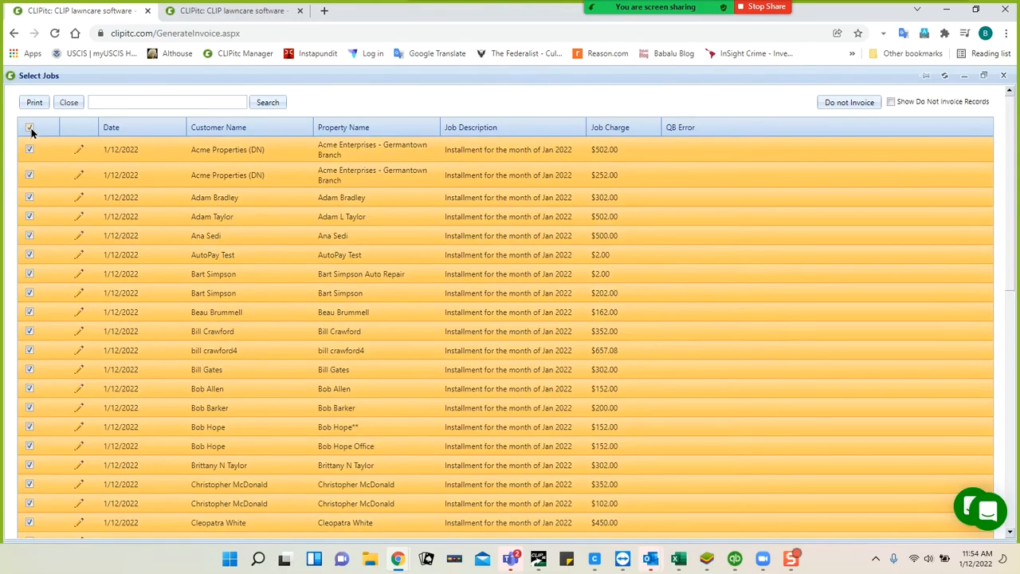
{"action": "left_click", "coordinate": [849, 102]}
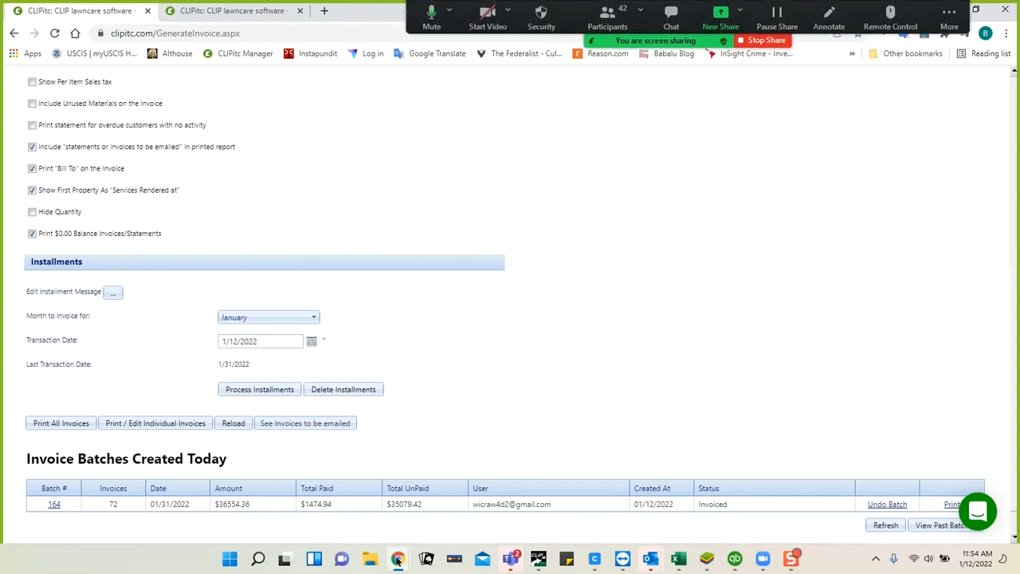
Step: Bring up QuickBooks briefly, and open the Invoices page in the incognito CLIPitc session that is linked to QuickBooks
{"action": "mouse_move", "coordinate": [398, 560]}
{"action": "left_click", "coordinate": [494, 506]}
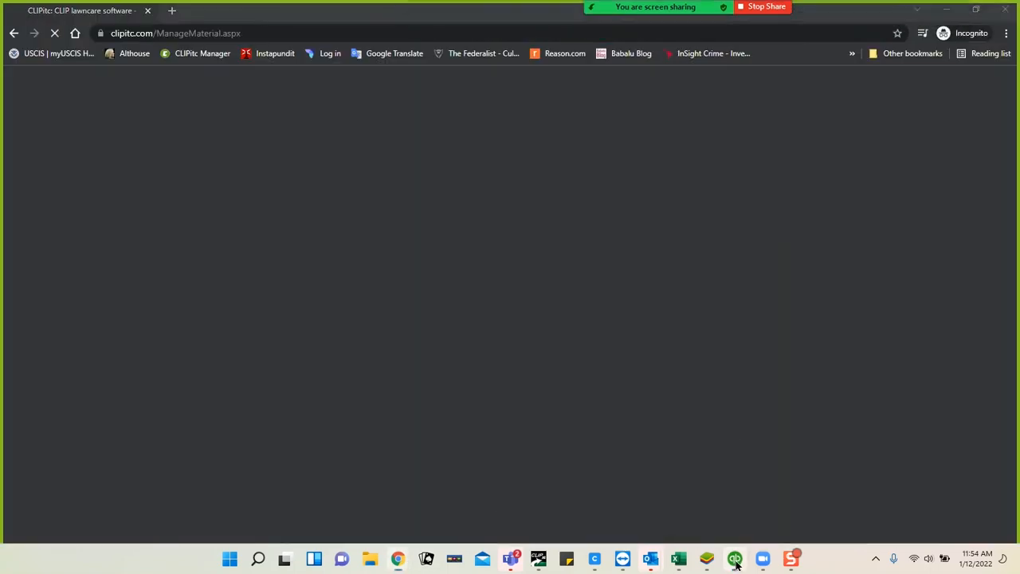
{"action": "left_click", "coordinate": [732, 558]}
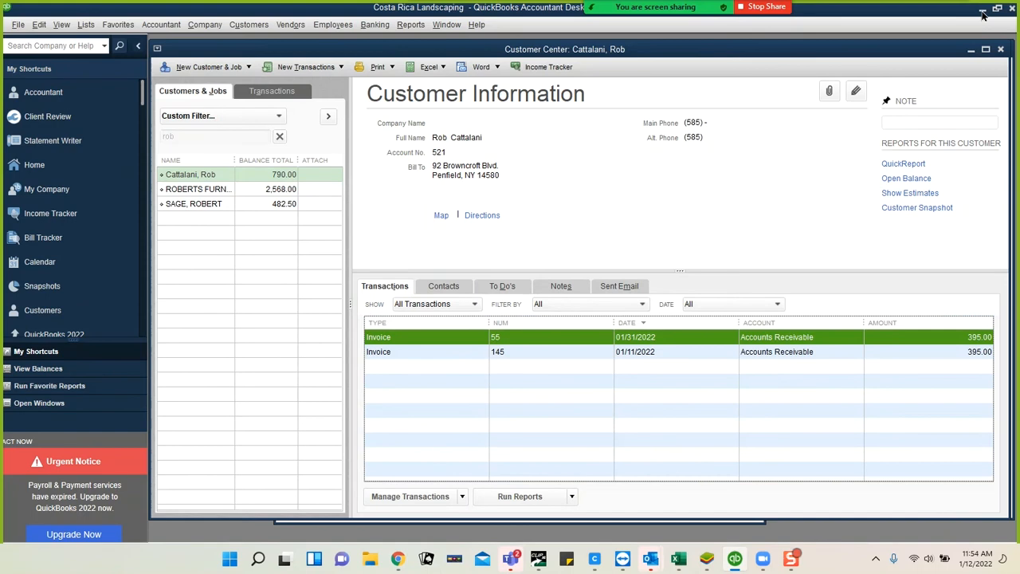
{"action": "left_click", "coordinate": [982, 11]}
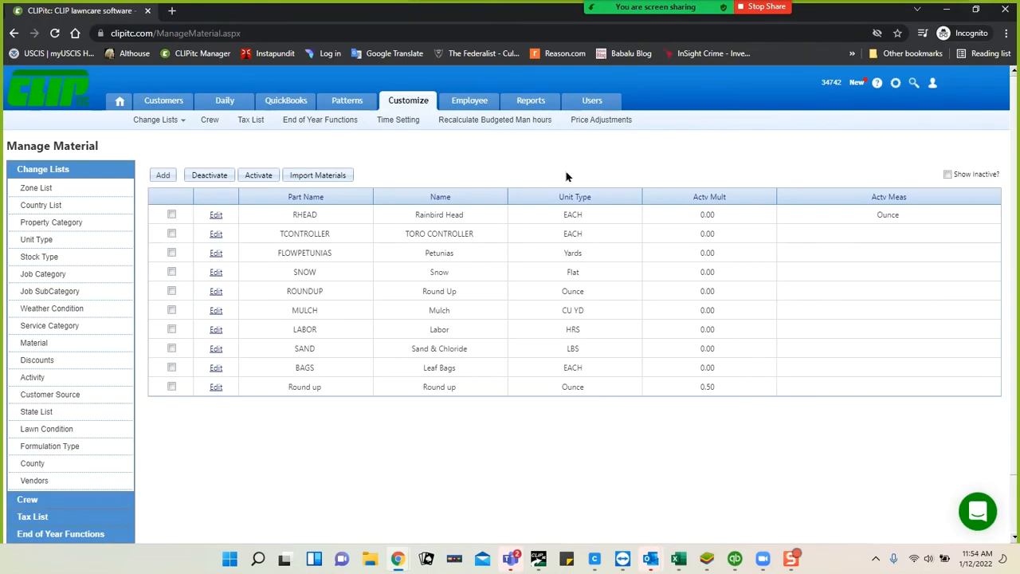
{"action": "left_click", "coordinate": [291, 101]}
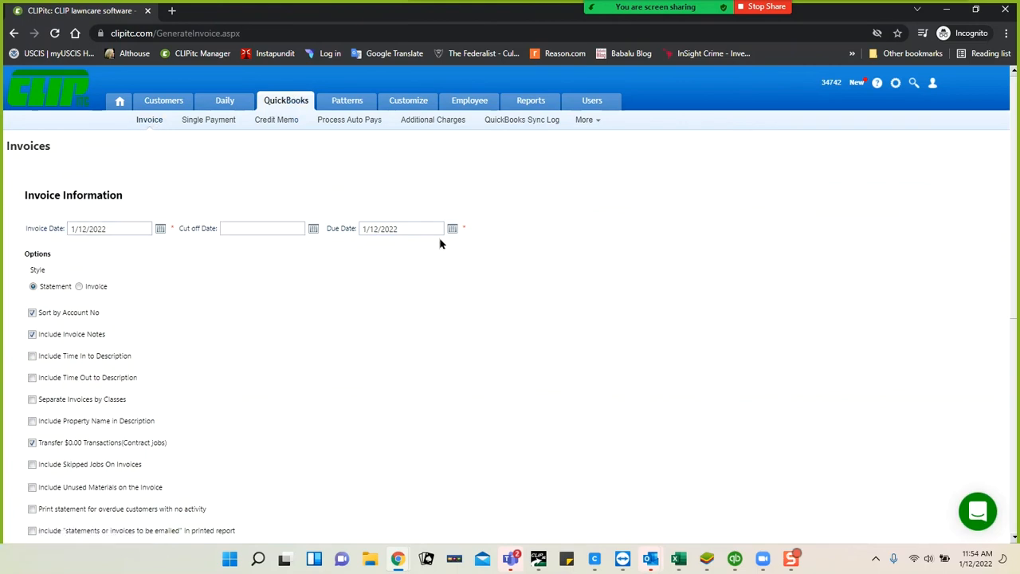
Step: Set the invoice date to 1/31/2022 and the due date to 2/10/2022
{"action": "left_click", "coordinate": [160, 229]}
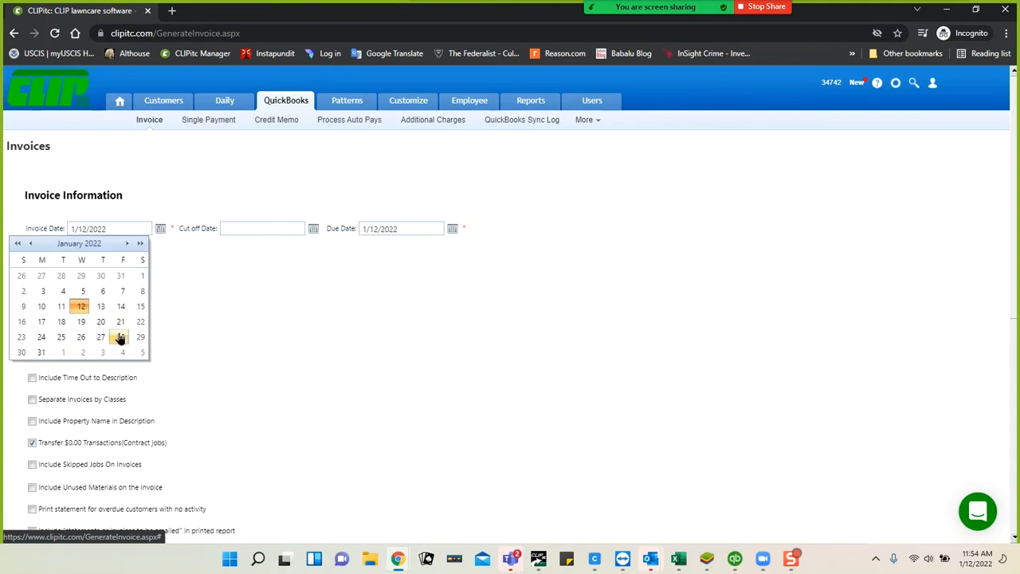
{"action": "left_click", "coordinate": [42, 352]}
{"action": "left_click", "coordinate": [451, 228]}
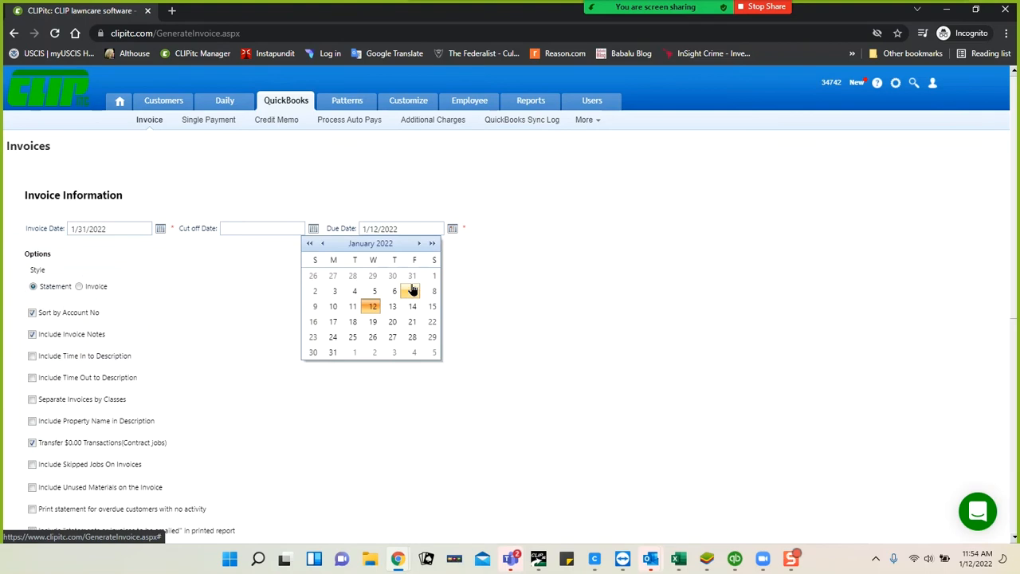
{"action": "left_click", "coordinate": [418, 243]}
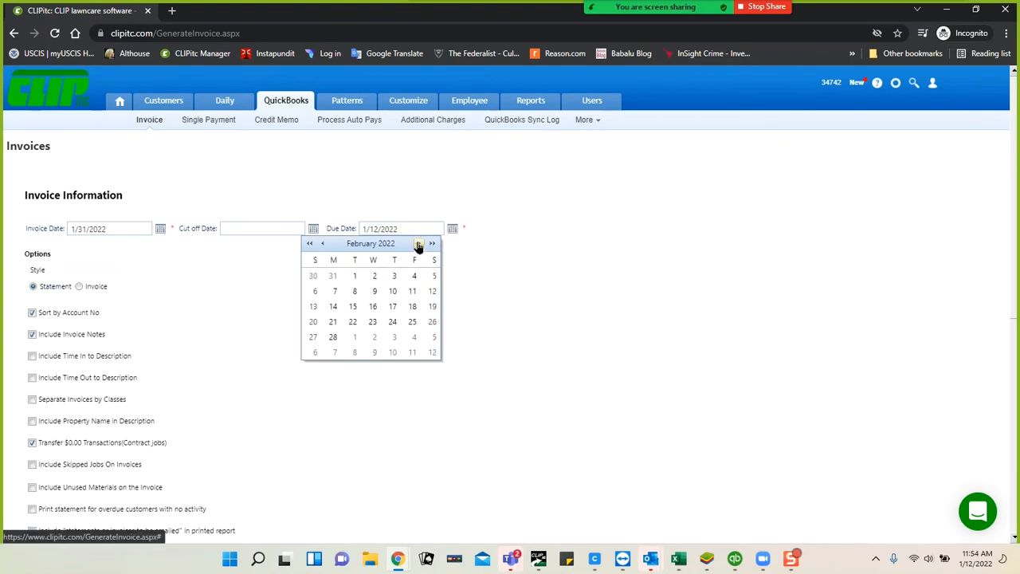
{"action": "left_click", "coordinate": [394, 292]}
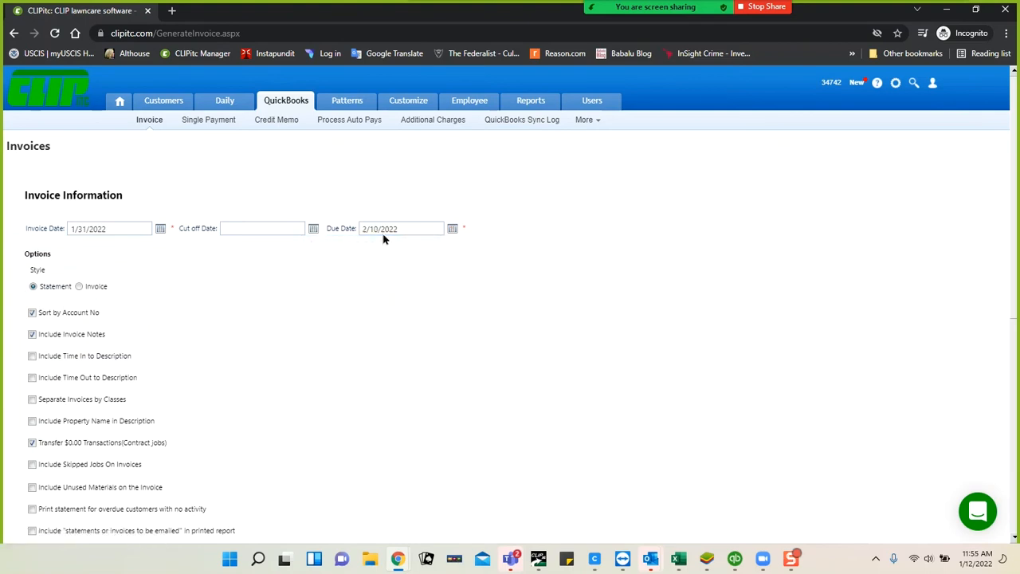
Step: Set the installment transaction date to 1/31/2022 and process the January installments, accepting that they are processed again
{"action": "scroll", "coordinate": [284, 303], "scroll_direction": "down", "scroll_amount": 2}
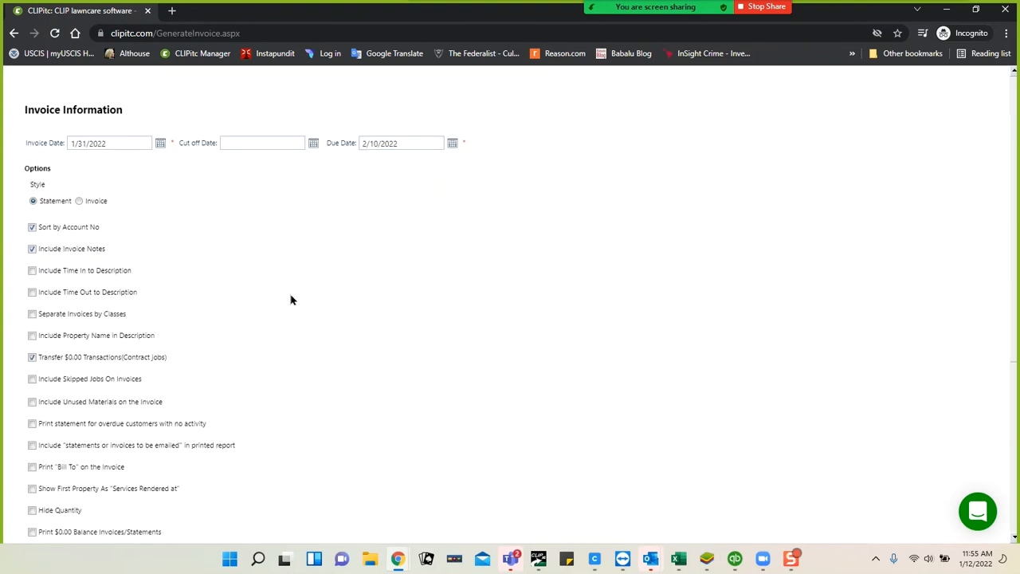
{"action": "scroll", "coordinate": [291, 300], "scroll_direction": "down", "scroll_amount": 1}
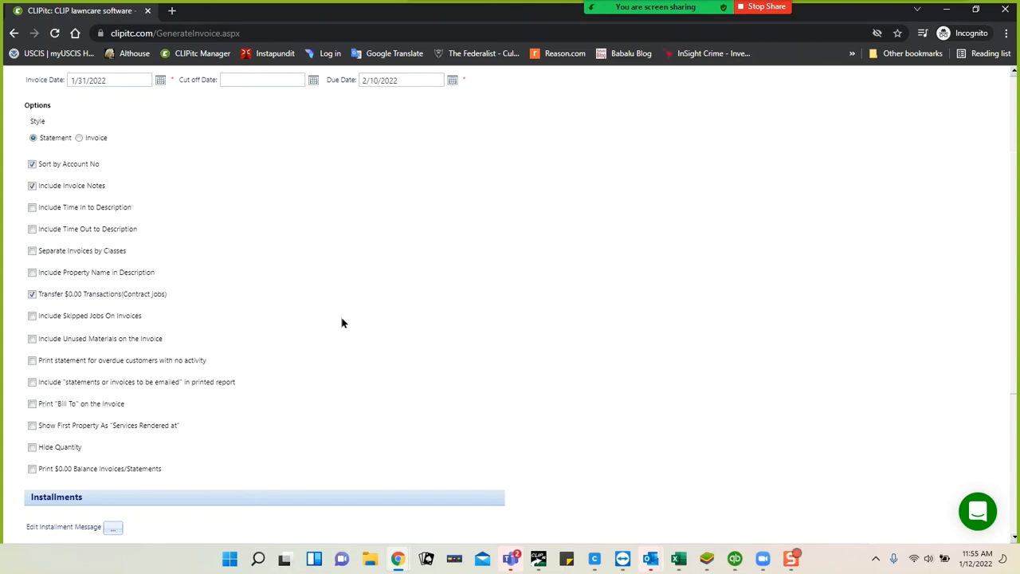
{"action": "scroll", "coordinate": [343, 323], "scroll_direction": "down", "scroll_amount": 3}
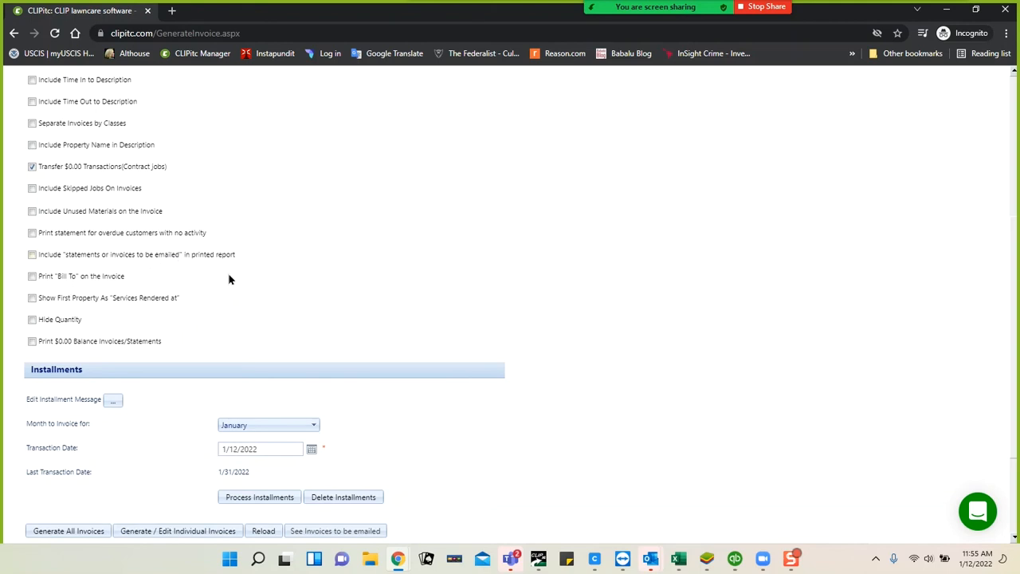
{"action": "left_click", "coordinate": [312, 448]}
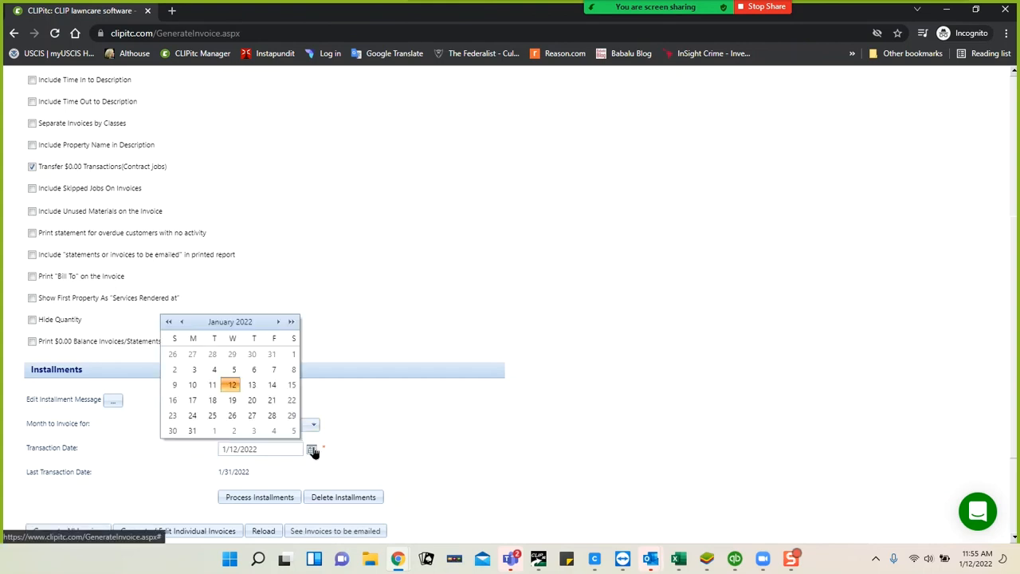
{"action": "left_click", "coordinate": [192, 431]}
{"action": "left_click", "coordinate": [244, 496]}
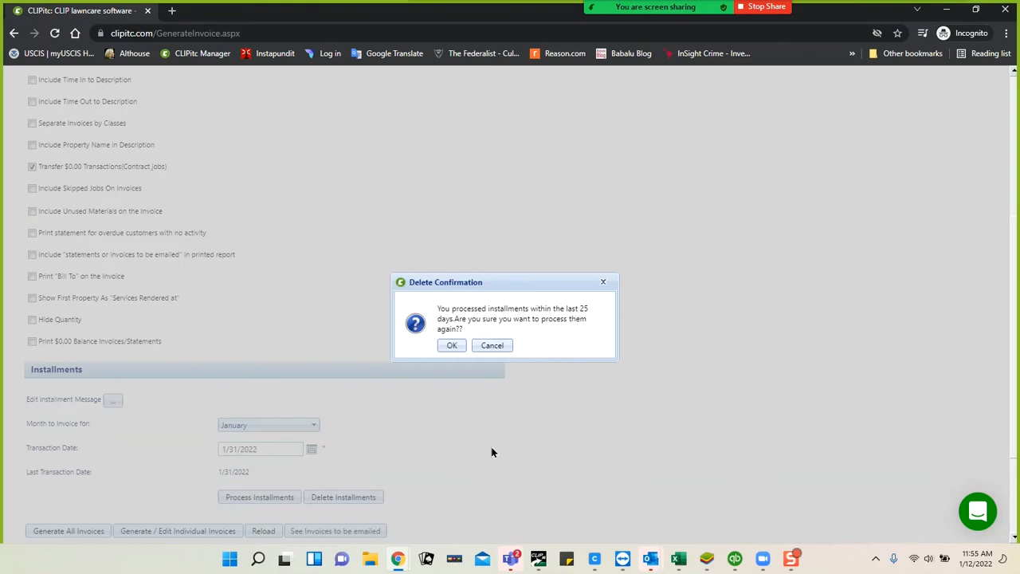
{"action": "left_click", "coordinate": [451, 346]}
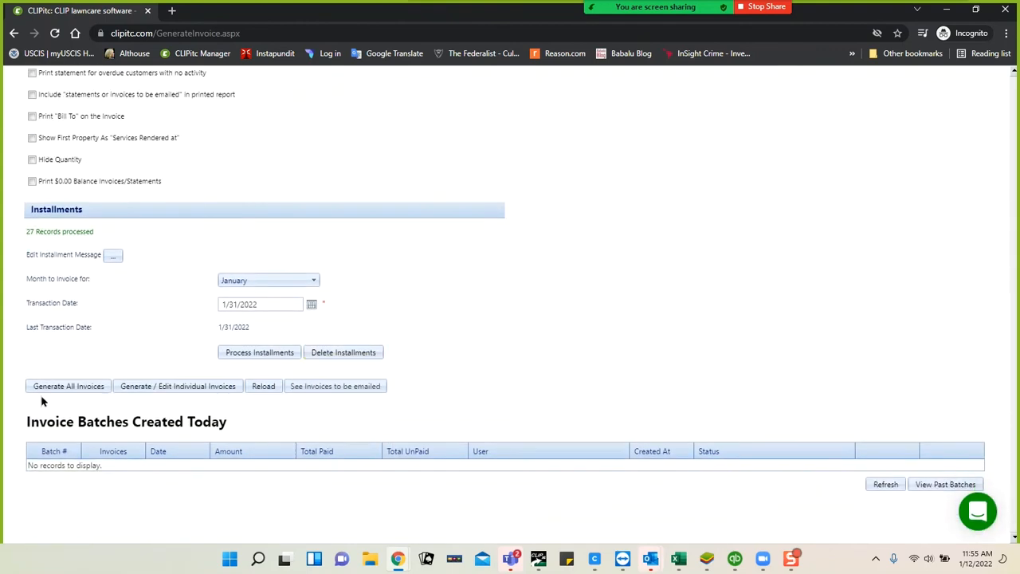
Step: Check the individual invoices list for the installment records, then delete all installments that have not been billed yet
{"action": "left_click", "coordinate": [158, 387]}
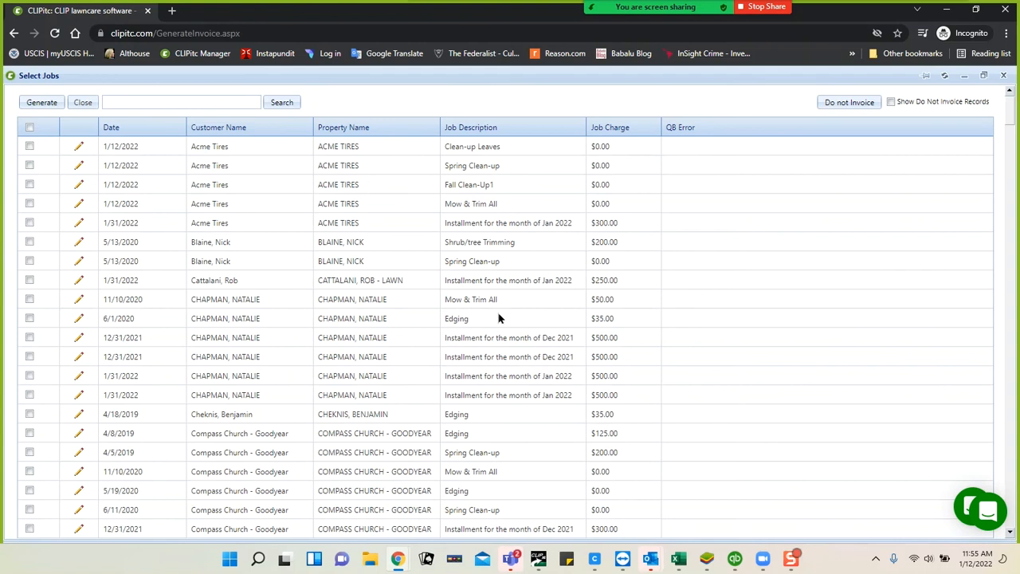
{"action": "left_click", "coordinate": [87, 112]}
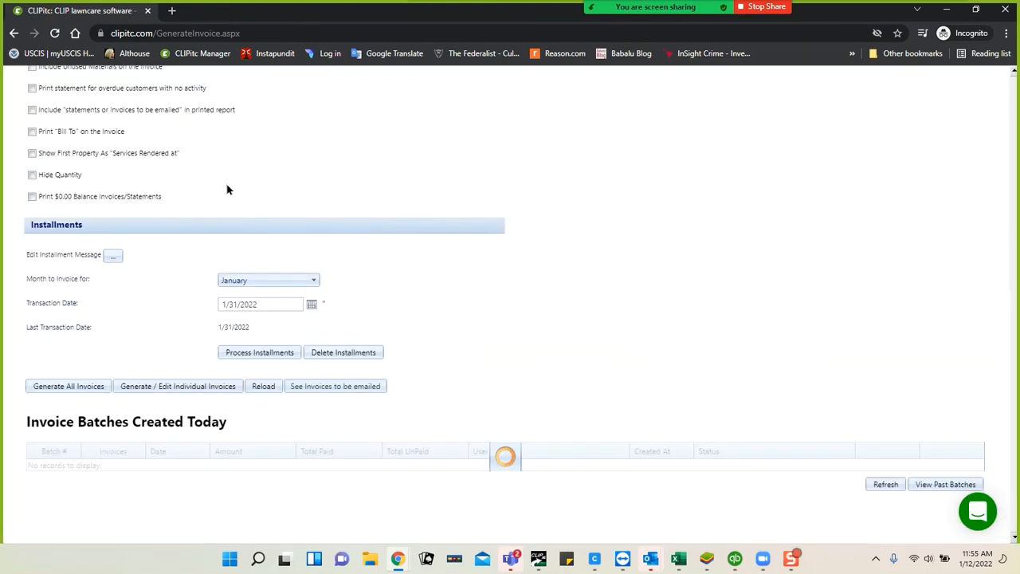
{"action": "left_click", "coordinate": [341, 353]}
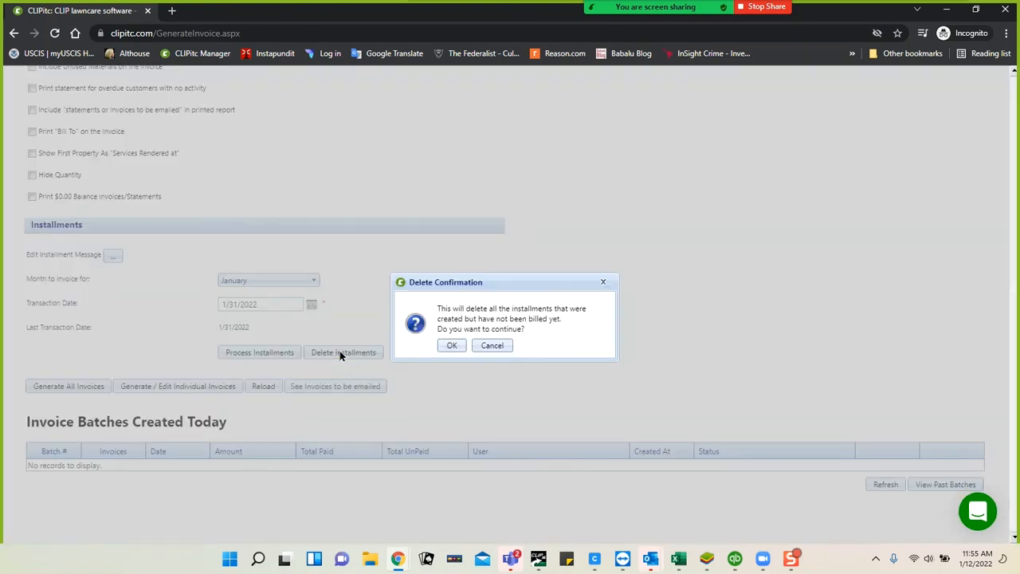
{"action": "left_click", "coordinate": [452, 345]}
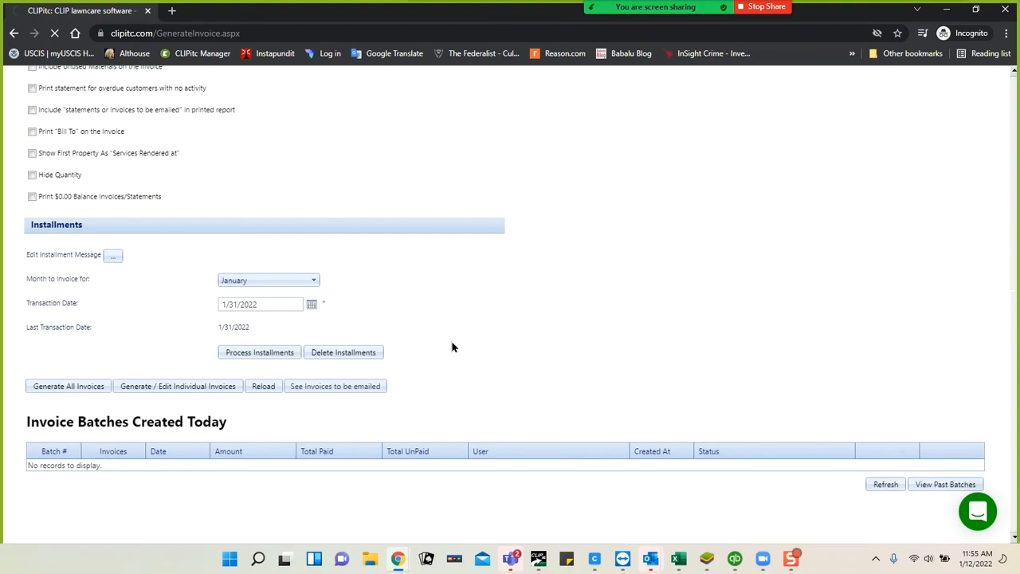
Step: Process the January installments again with the transaction date 1/31/2022
{"action": "scroll", "coordinate": [422, 346], "scroll_direction": "down", "scroll_amount": 5}
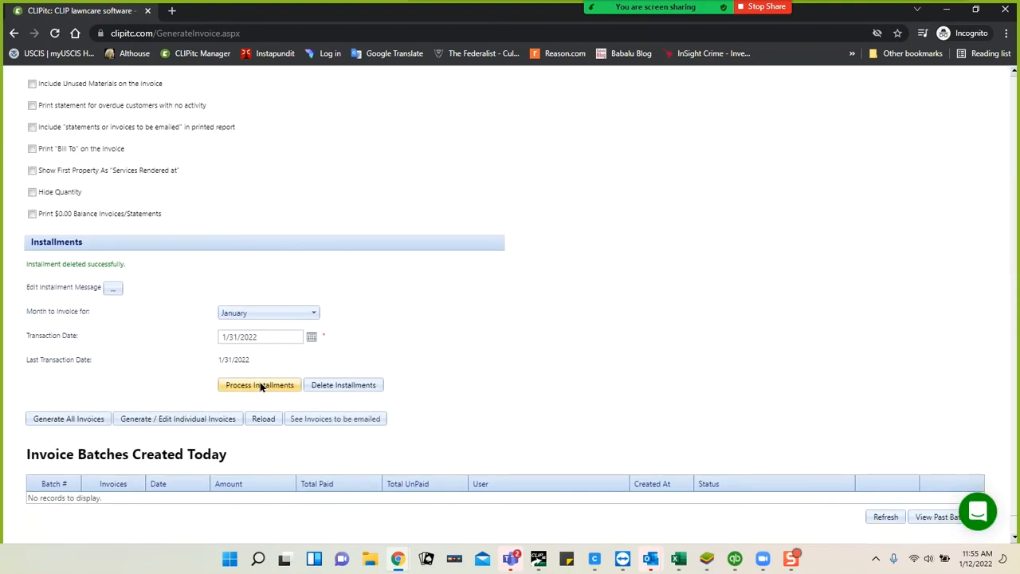
{"action": "left_click", "coordinate": [260, 386]}
{"action": "left_click", "coordinate": [451, 345]}
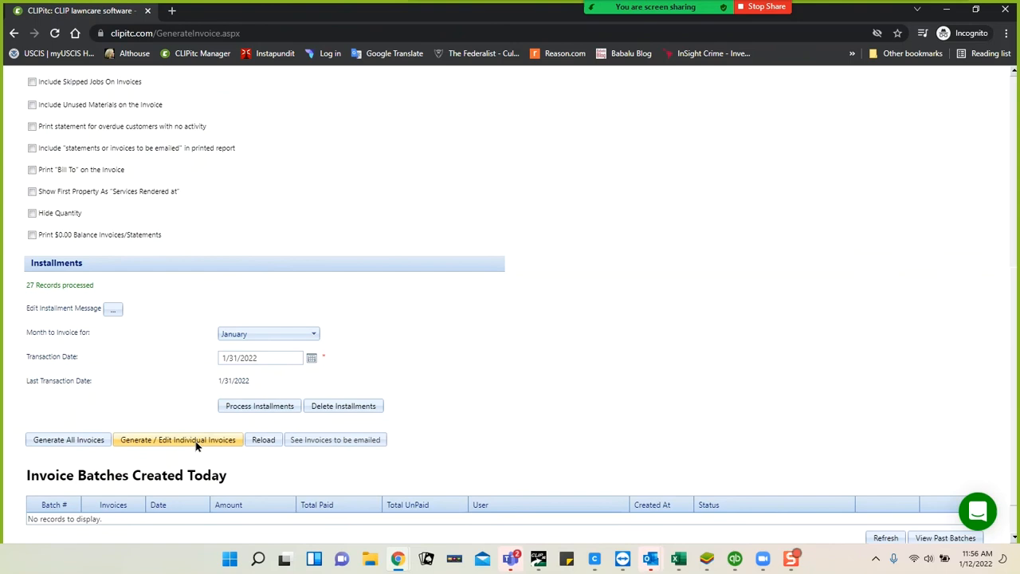
Step: Generate an individual invoice from all five Acme Tires jobs, including the Jan 2022 installment, and refresh today's invoice batches
{"action": "left_click", "coordinate": [196, 440]}
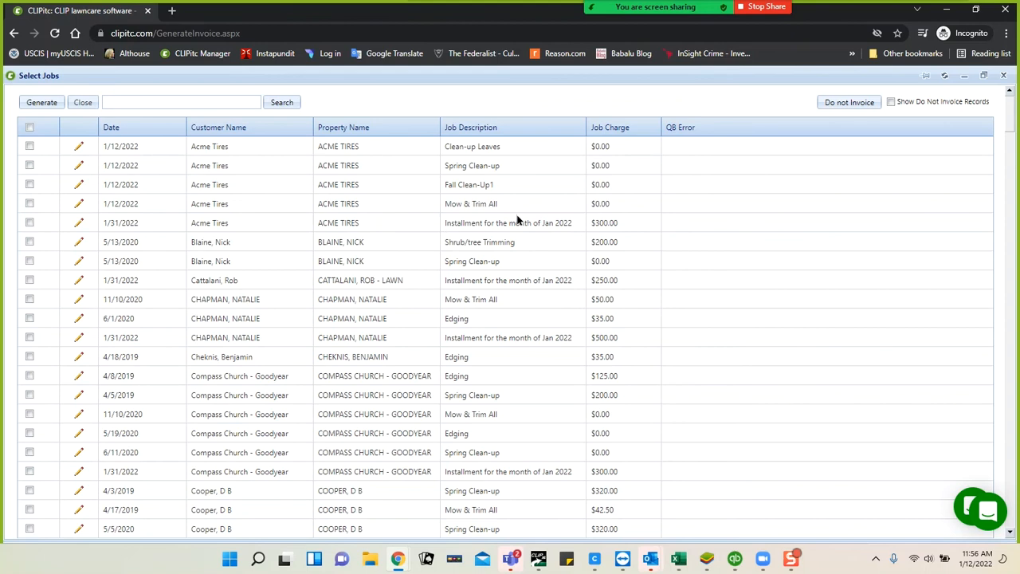
{"action": "left_click", "coordinate": [30, 223]}
{"action": "left_click", "coordinate": [30, 204]}
{"action": "left_click", "coordinate": [30, 185]}
{"action": "left_click", "coordinate": [29, 165]}
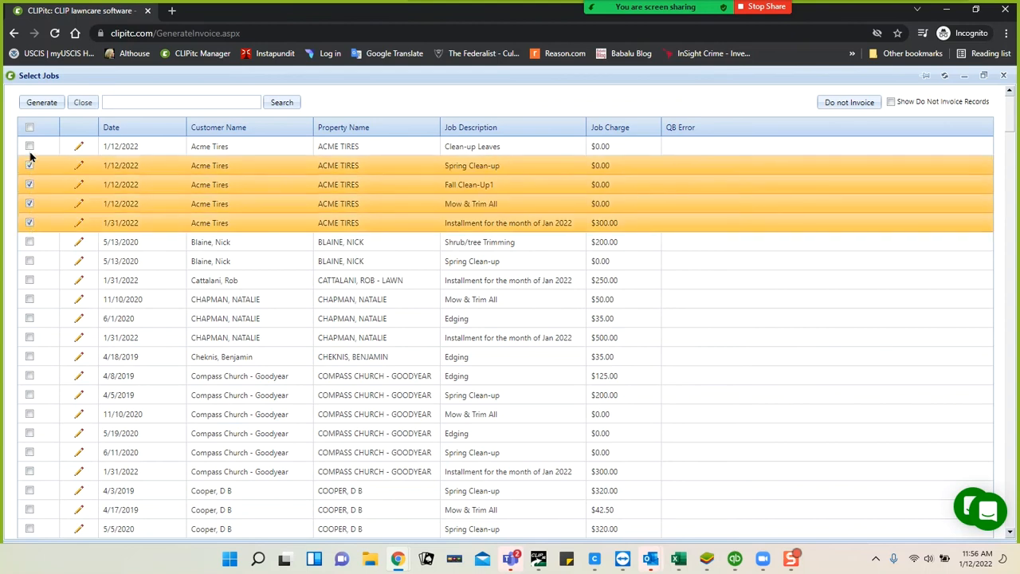
{"action": "left_click", "coordinate": [29, 145]}
{"action": "left_click", "coordinate": [29, 165]}
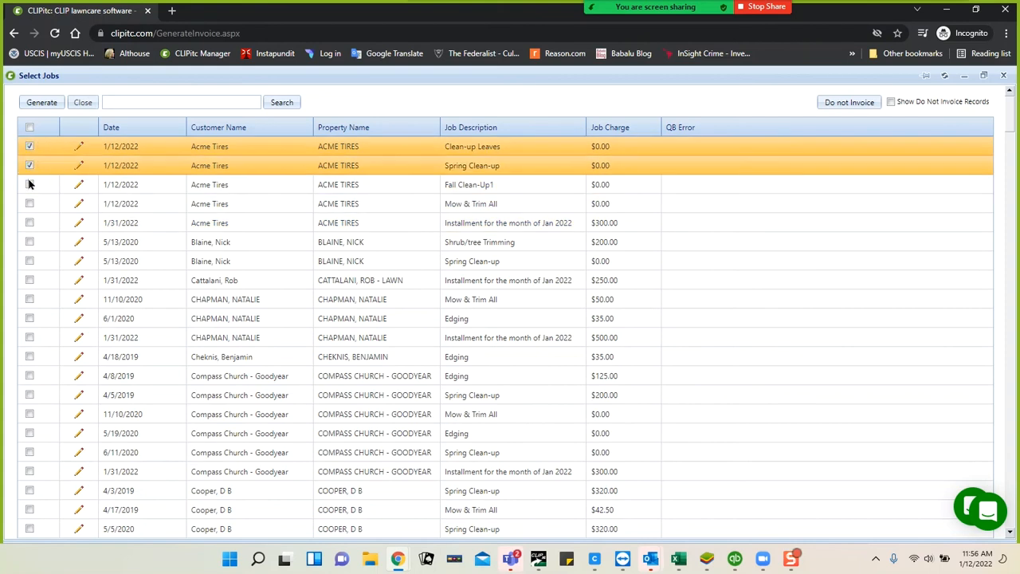
{"action": "left_click", "coordinate": [29, 184]}
{"action": "left_click", "coordinate": [29, 204]}
{"action": "left_click", "coordinate": [29, 223]}
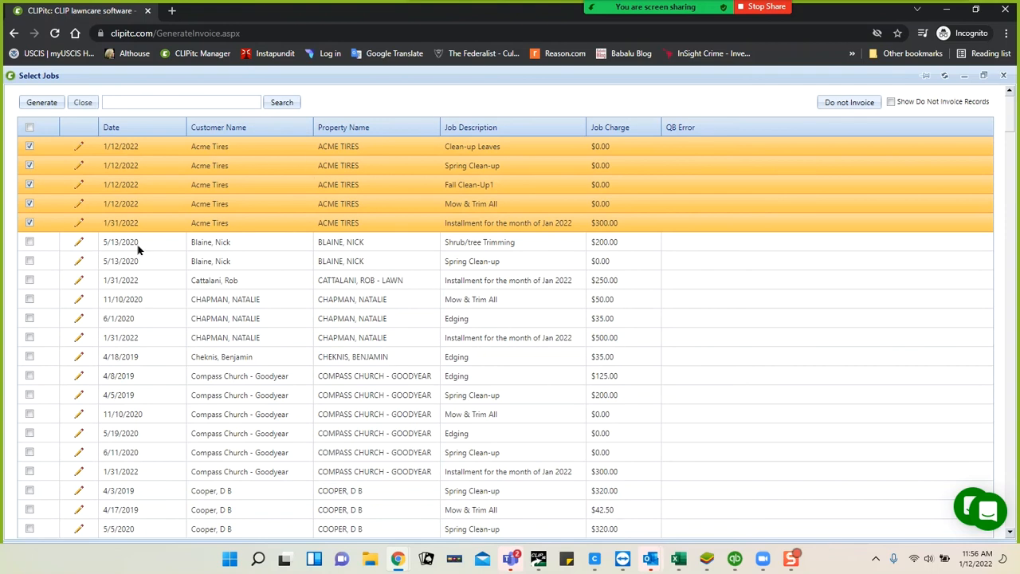
{"action": "left_click", "coordinate": [40, 105]}
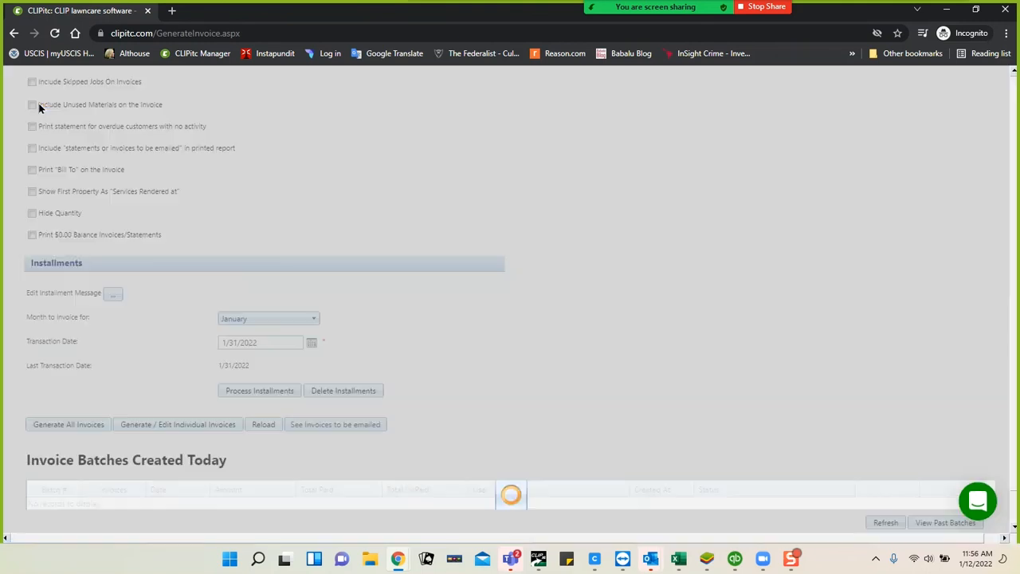
{"action": "scroll", "coordinate": [610, 255], "scroll_direction": "down", "scroll_amount": 5}
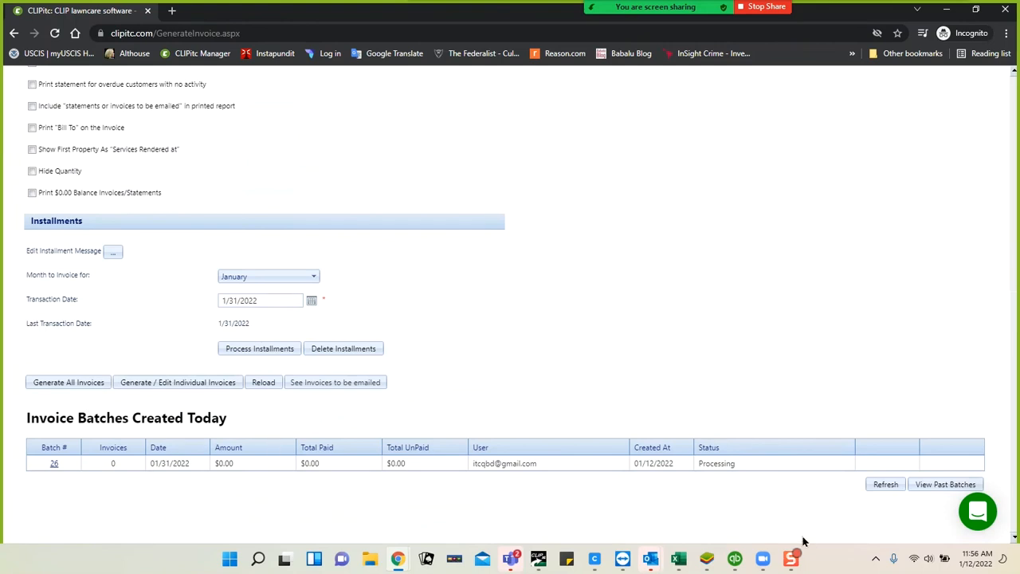
{"action": "left_click", "coordinate": [886, 484]}
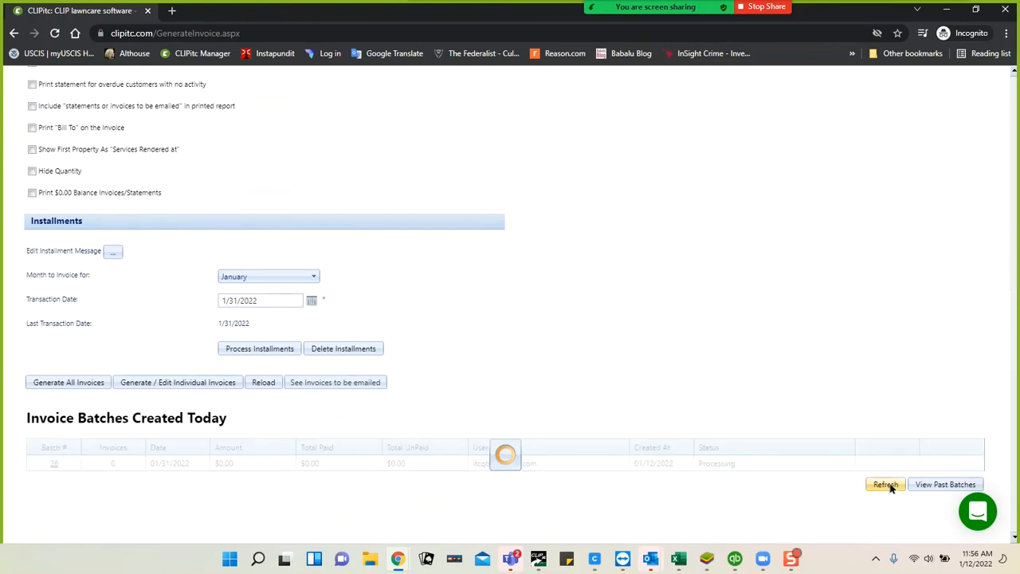
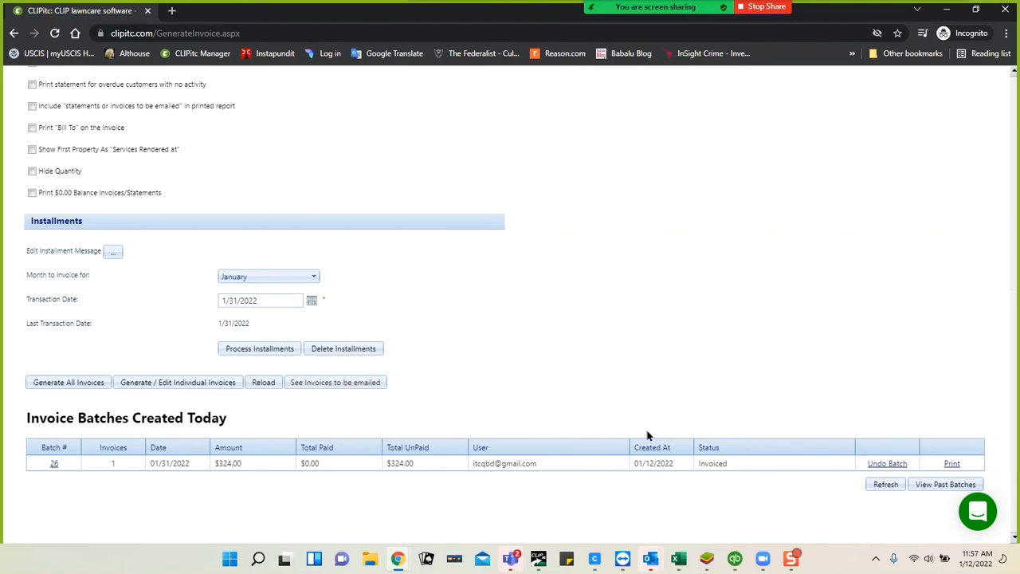
Step: Switch to QuickBooks, run the update for the ClipItc application in the QuickBooks Web Connector, and exit the connector
{"action": "left_click", "coordinate": [734, 559]}
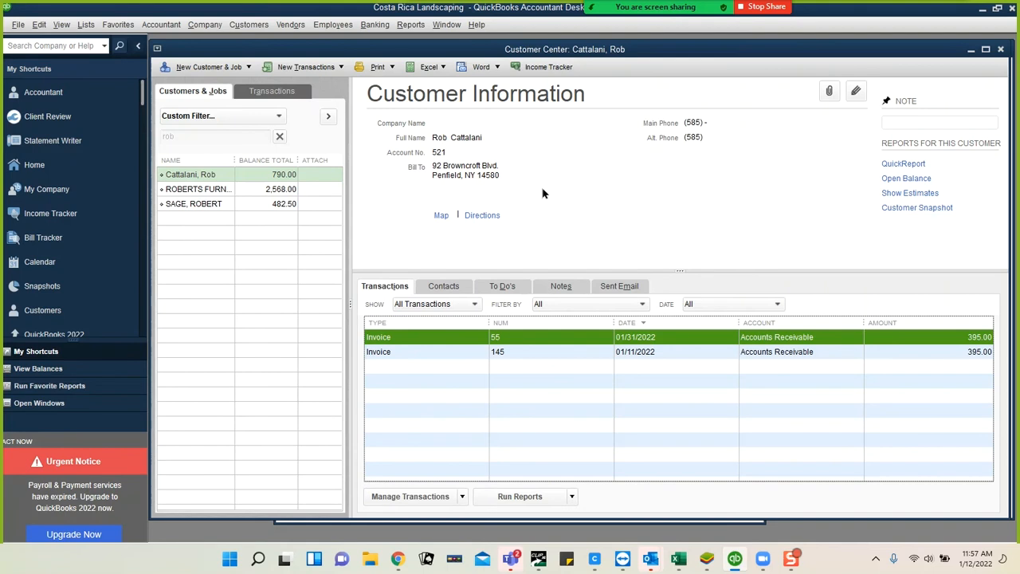
{"action": "left_click", "coordinate": [18, 25]}
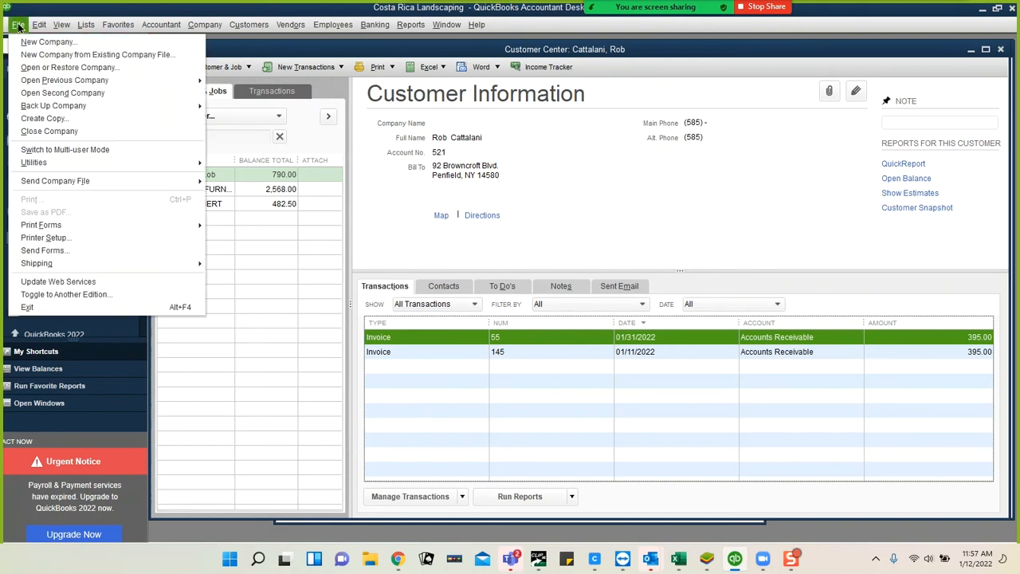
{"action": "left_click", "coordinate": [65, 281]}
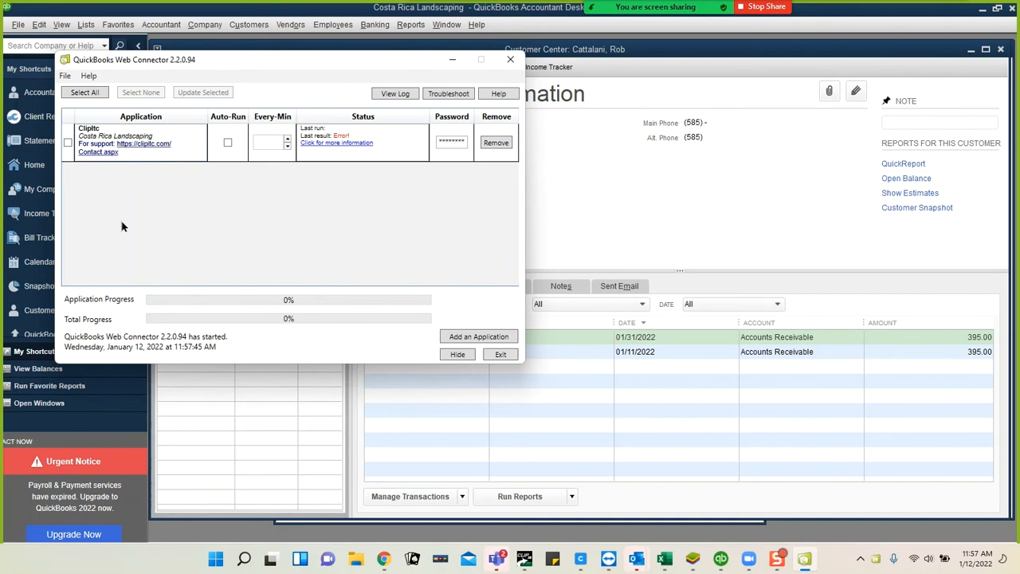
{"action": "left_click", "coordinate": [68, 143]}
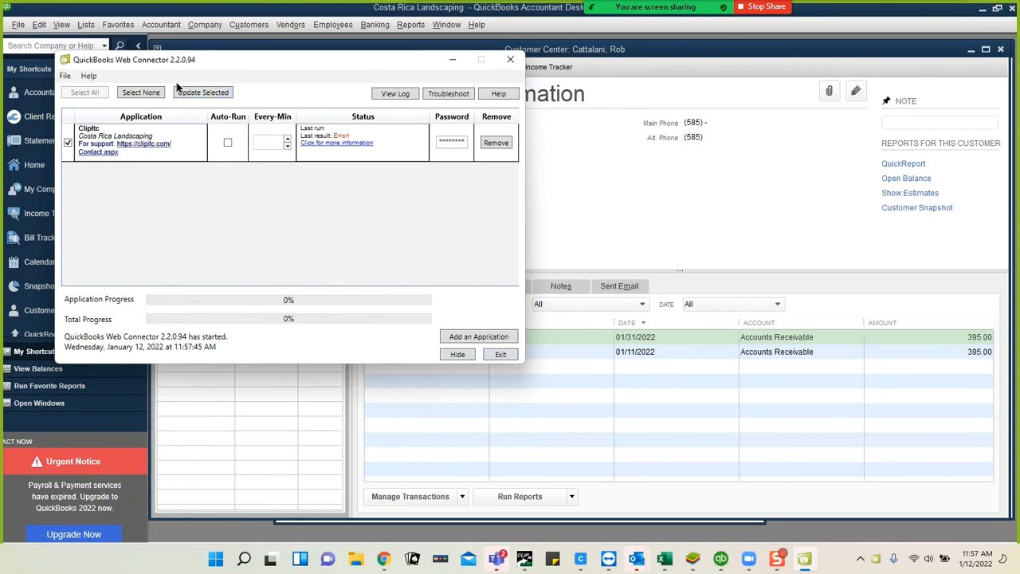
{"action": "left_click", "coordinate": [201, 93]}
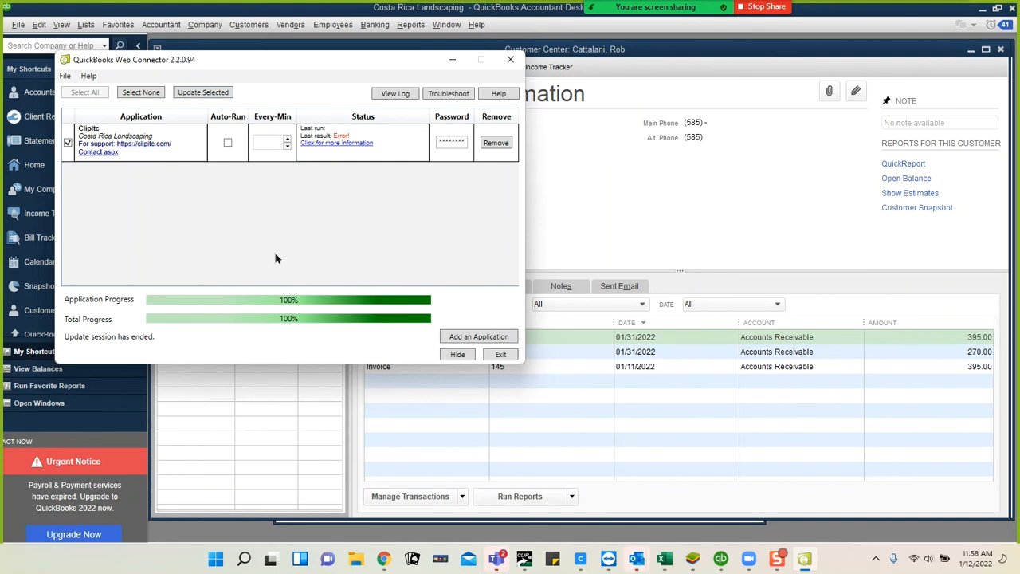
{"action": "left_click", "coordinate": [501, 354]}
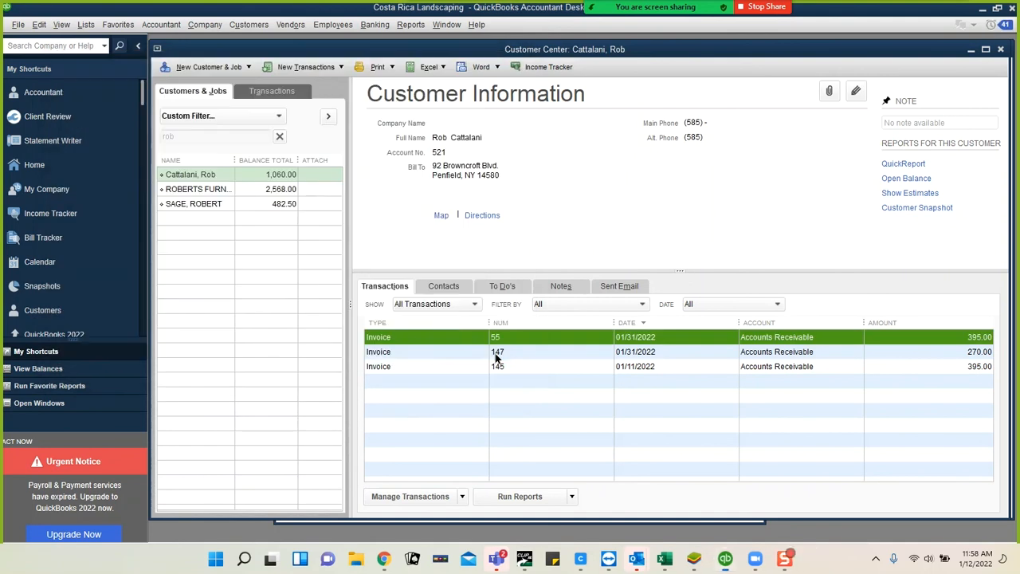
Step: Search the active customers for "acme" and examine Acme Tires invoice 148 dated 01/31/2022, closing it without changes
{"action": "left_click", "coordinate": [279, 136]}
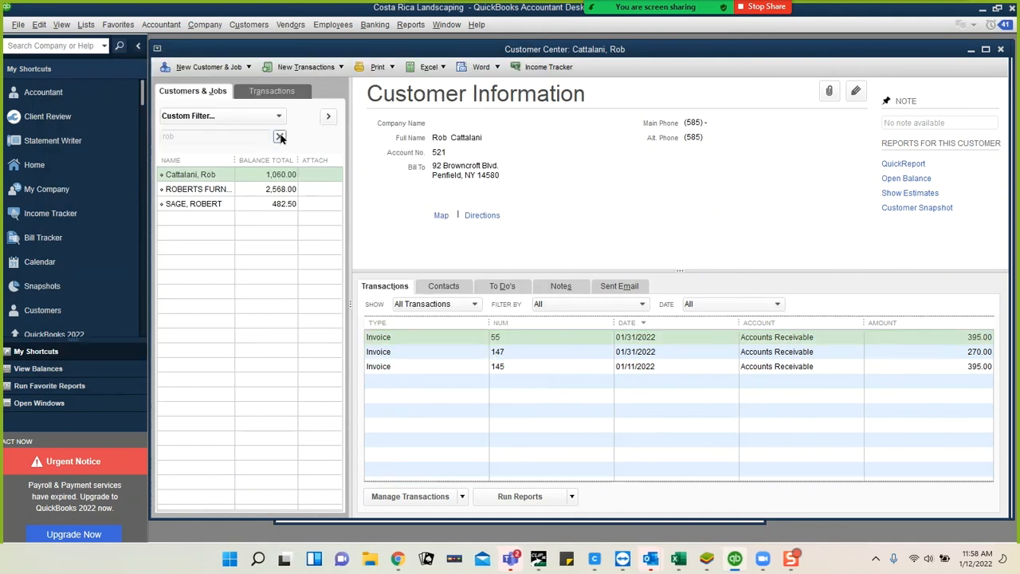
{"action": "left_click", "coordinate": [242, 134]}
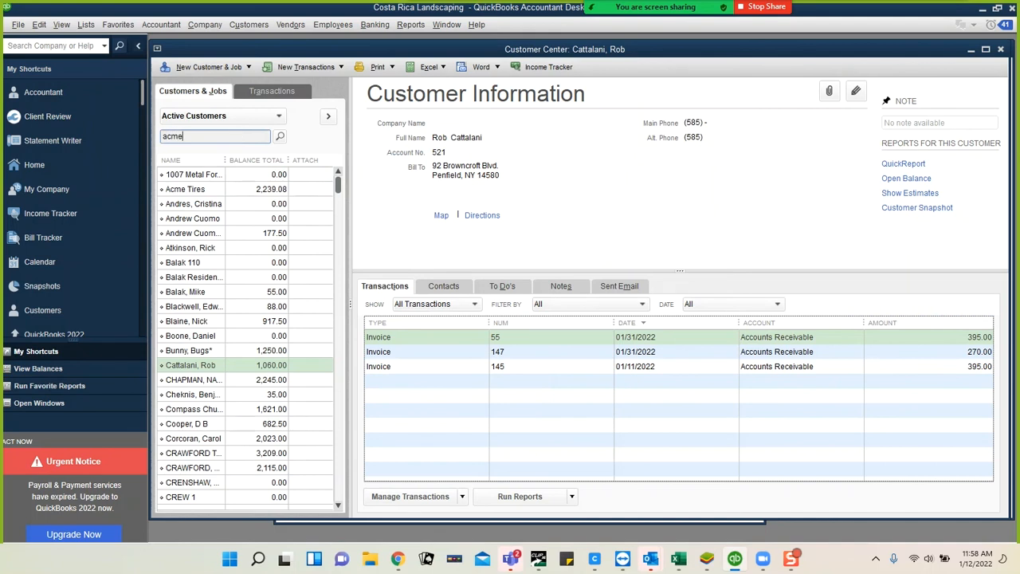
{"action": "left_click", "coordinate": [279, 137]}
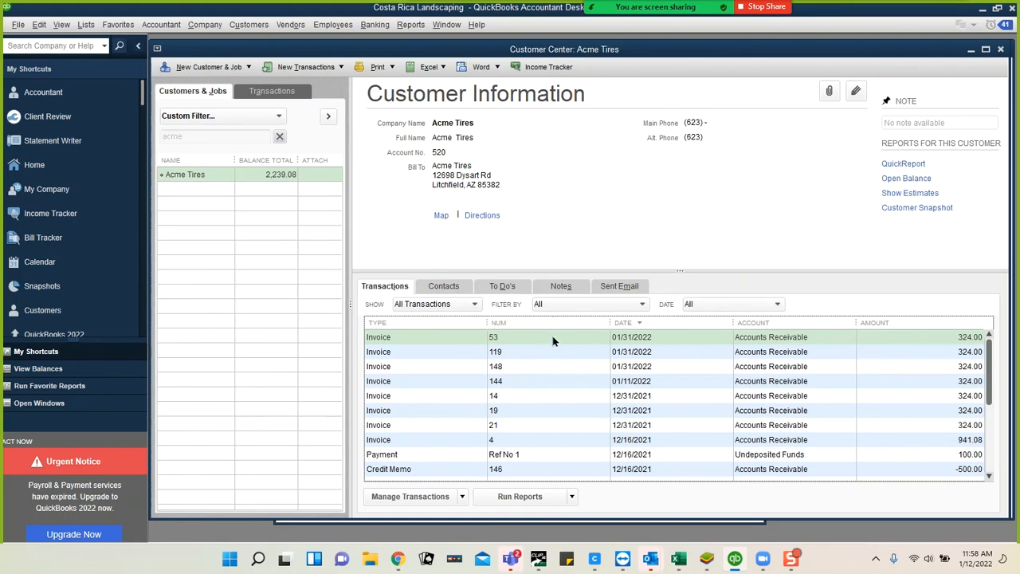
{"action": "left_click", "coordinate": [626, 366]}
{"action": "double_click", "coordinate": [626, 367]}
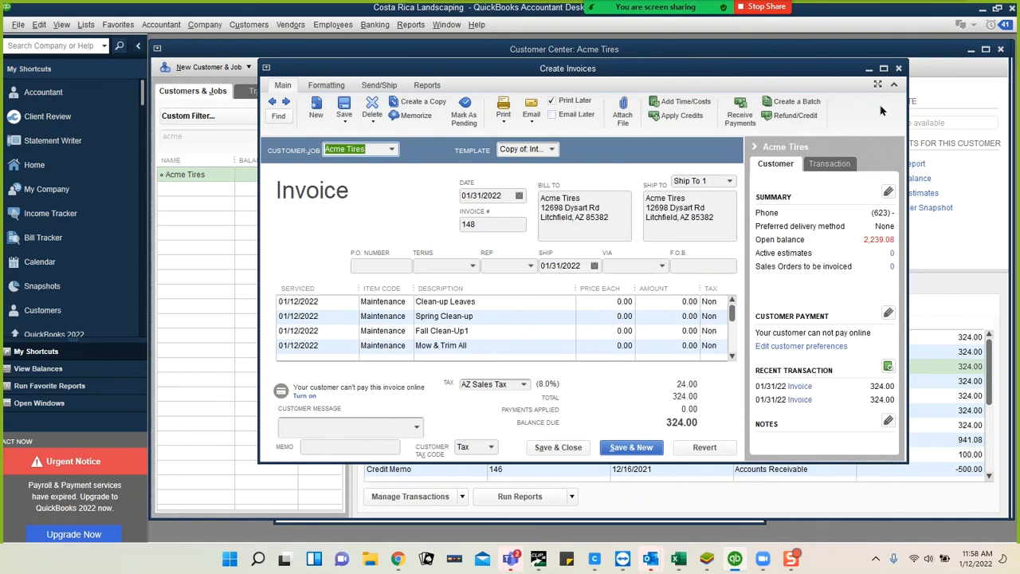
{"action": "left_click", "coordinate": [898, 69]}
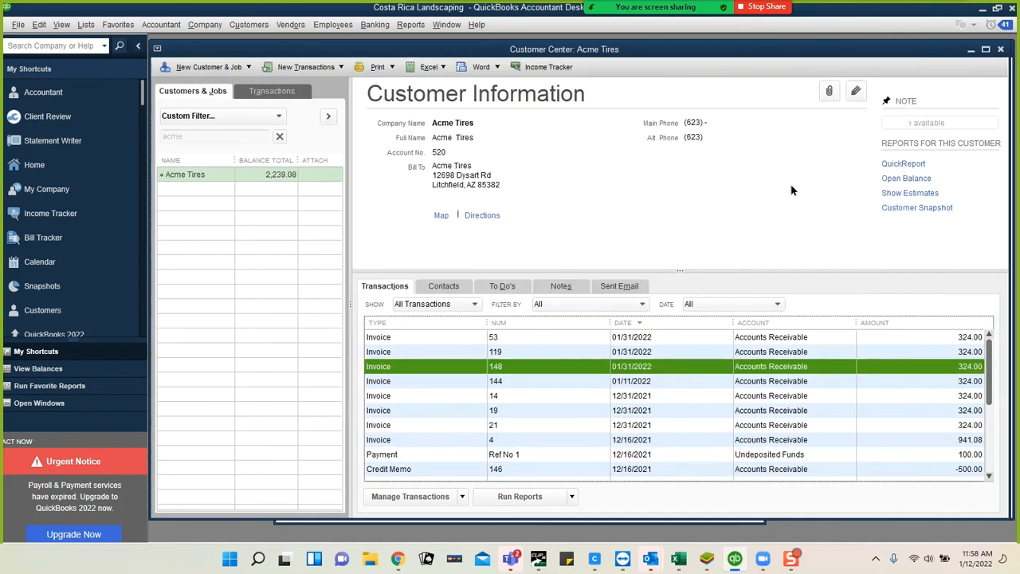
{"action": "left_click", "coordinate": [299, 69]}
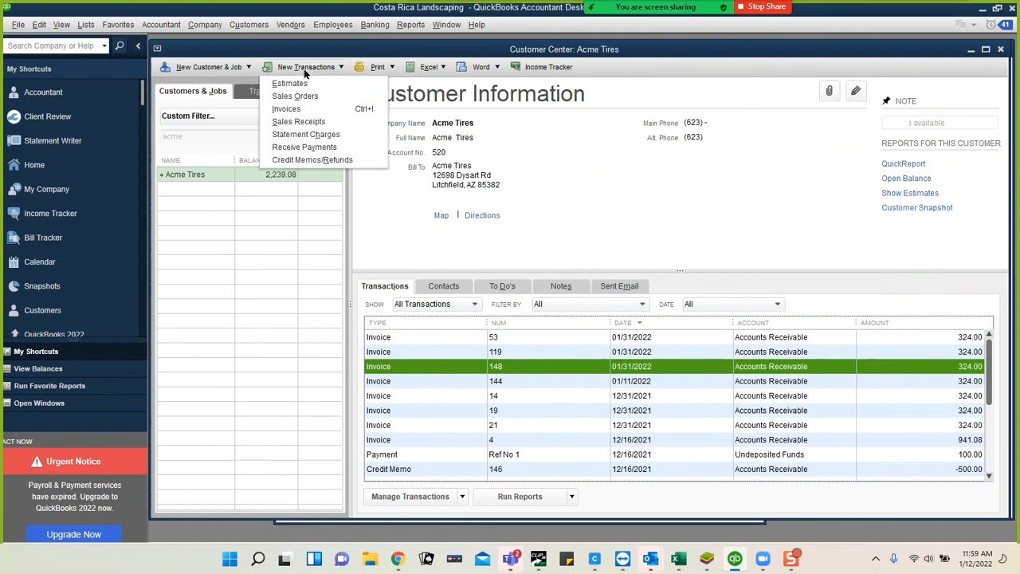
{"action": "left_click", "coordinate": [458, 167]}
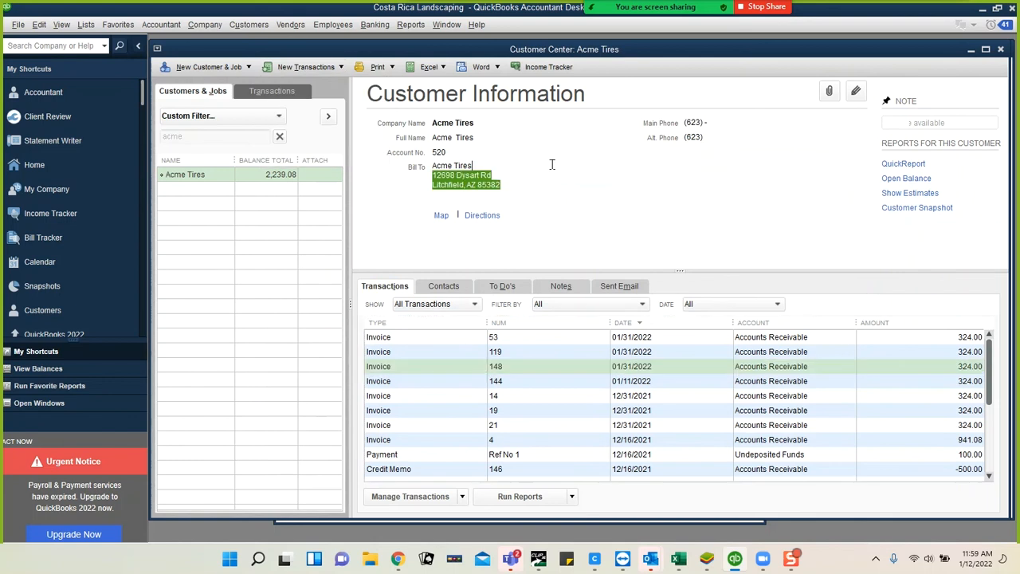
Step: Switch back to CLIPitc and start a single payment for the customer Acme Tires
{"action": "left_click", "coordinate": [982, 10]}
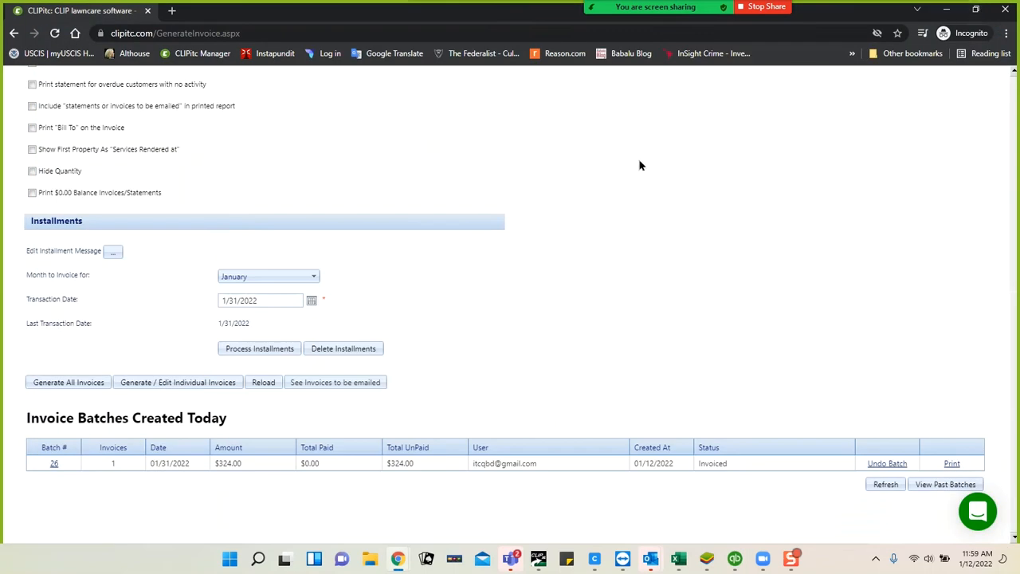
{"action": "scroll", "coordinate": [642, 164], "scroll_direction": "up", "scroll_amount": 2}
{"action": "scroll", "coordinate": [642, 164], "scroll_direction": "up", "scroll_amount": 5}
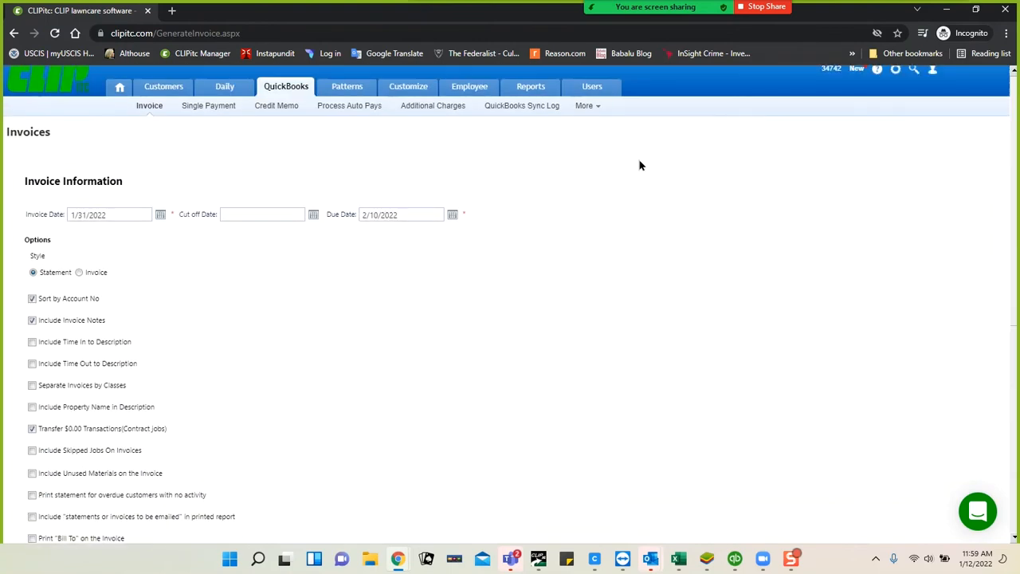
{"action": "left_click", "coordinate": [224, 127]}
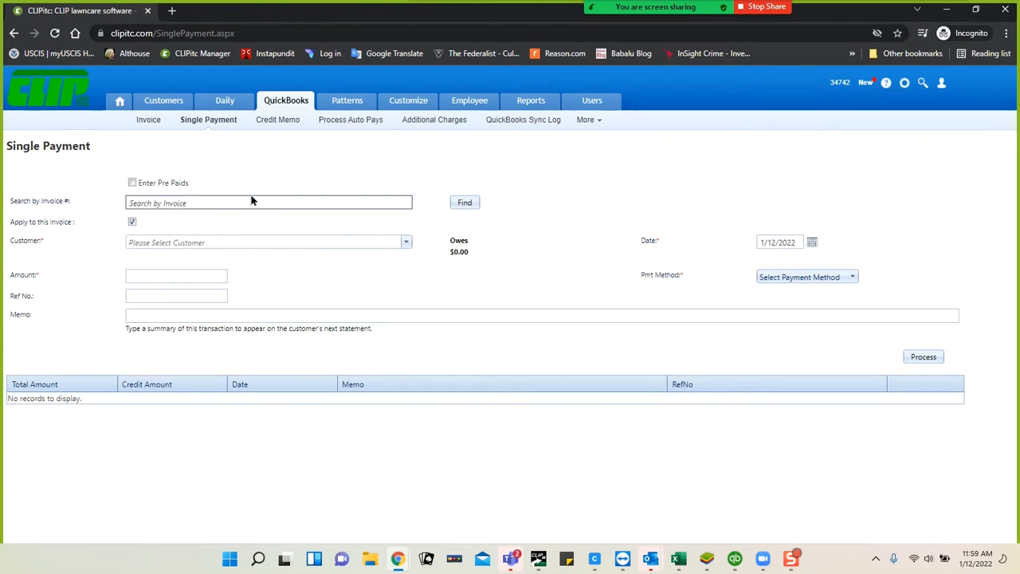
{"action": "left_click", "coordinate": [238, 201]}
{"action": "left_click", "coordinate": [331, 283]}
{"action": "left_click", "coordinate": [288, 241]}
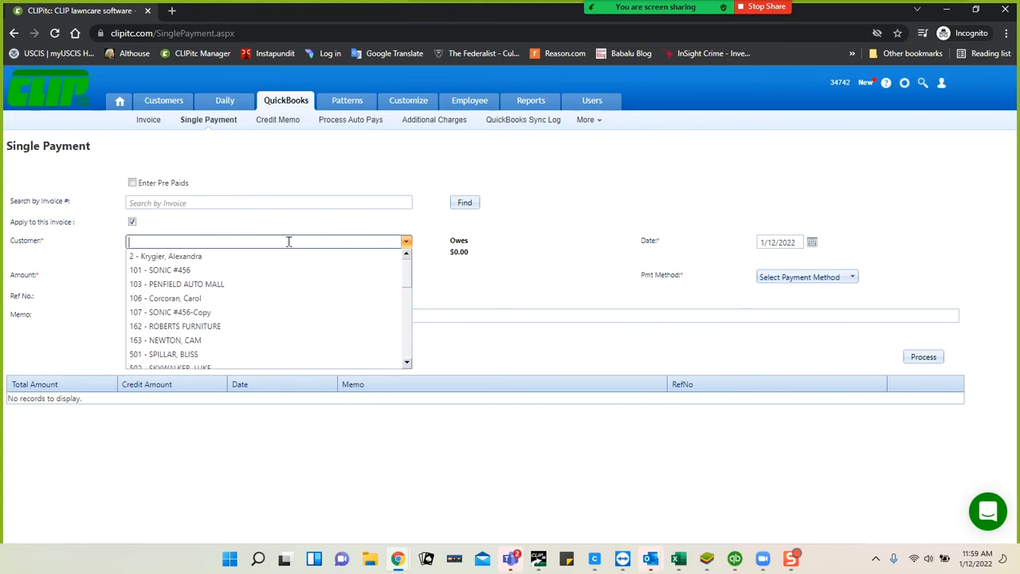
{"action": "type", "text": "acm"}
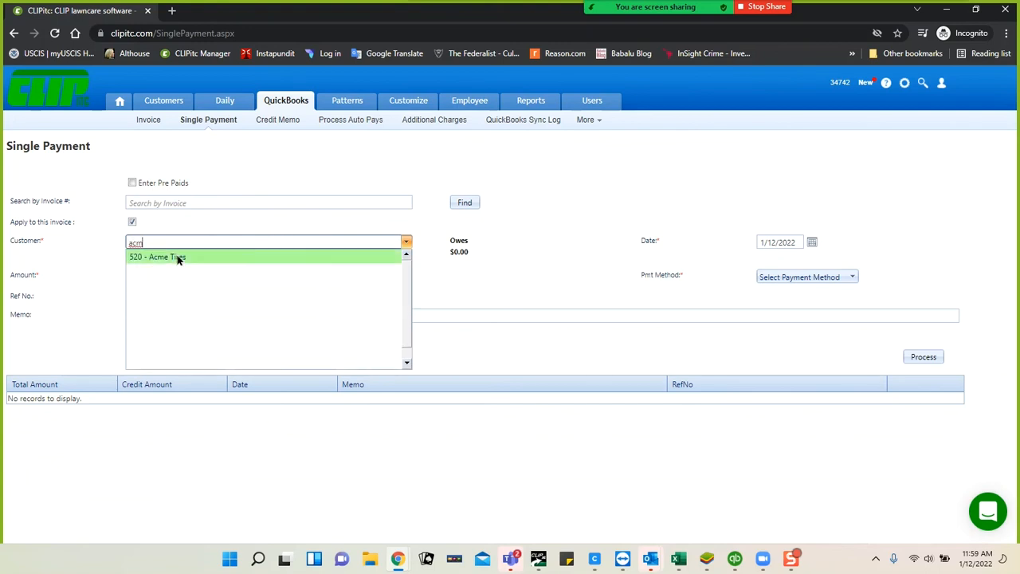
{"action": "left_click", "coordinate": [171, 258]}
Step: Enter the reference "check 6675", choose Check as the payment method, and process the payment for the full amount owed
{"action": "left_click", "coordinate": [192, 306]}
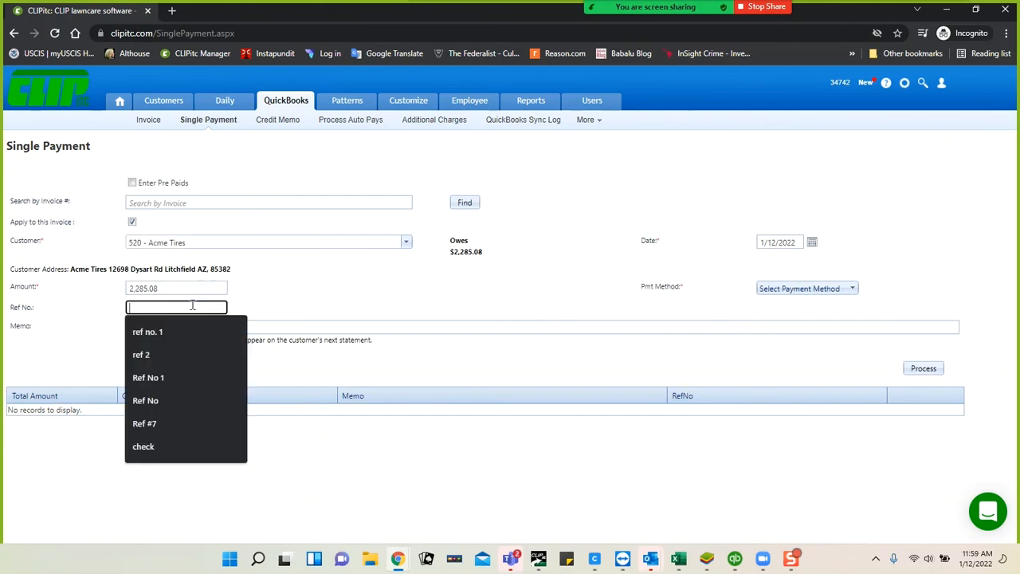
{"action": "left_click", "coordinate": [146, 447]}
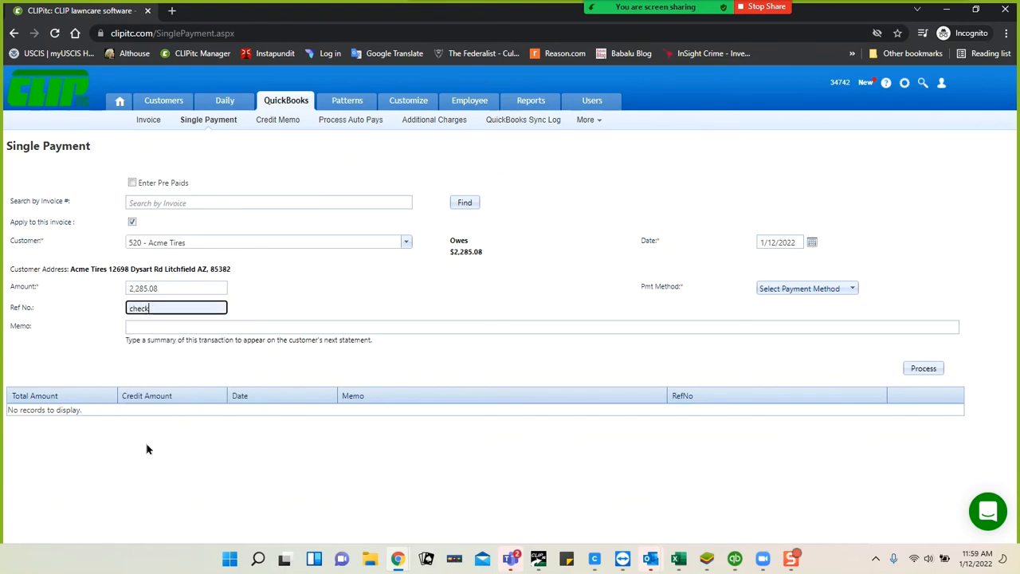
{"action": "left_click", "coordinate": [186, 305]}
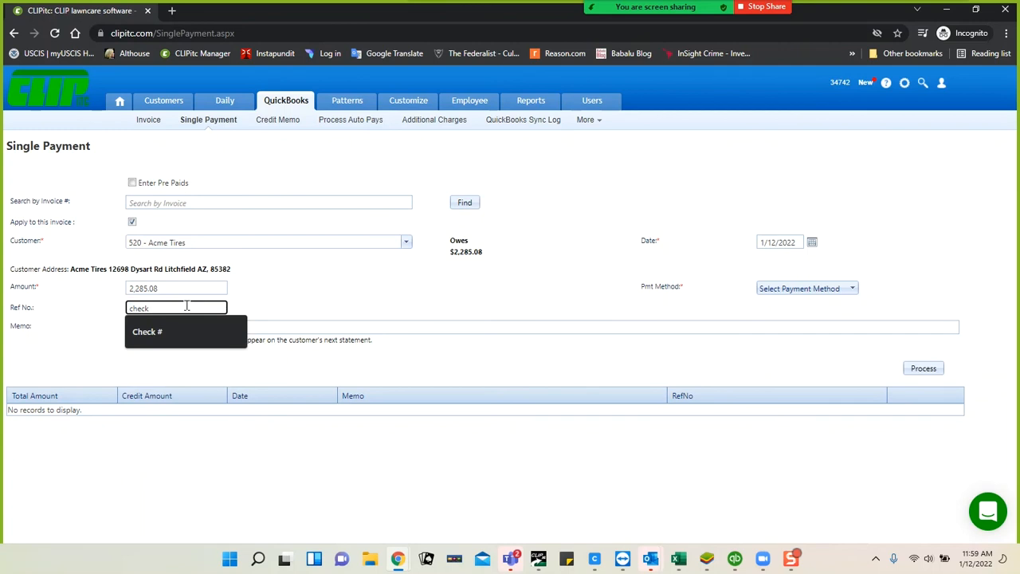
{"action": "type", "text": "6675"}
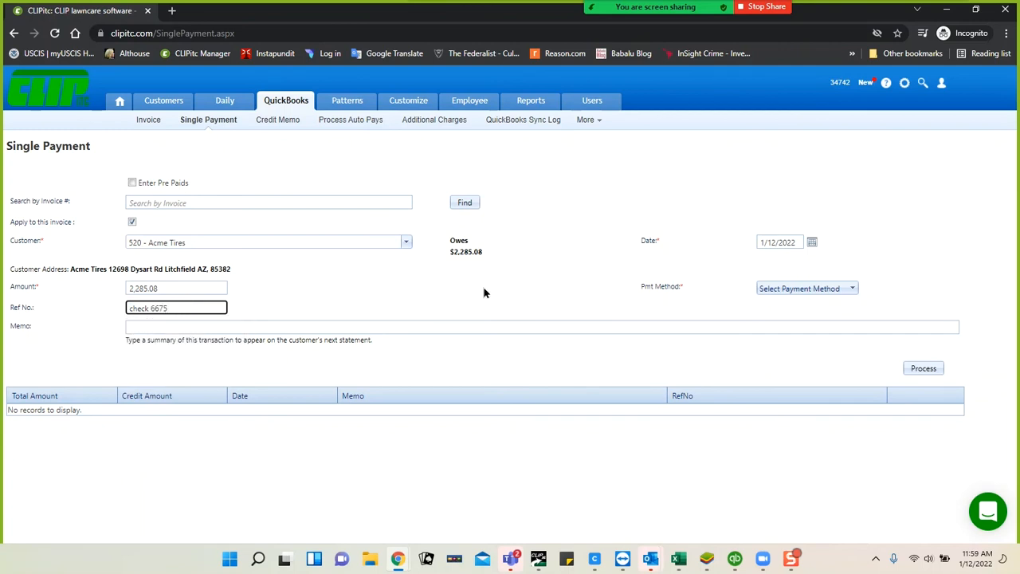
{"action": "left_click", "coordinate": [773, 291]}
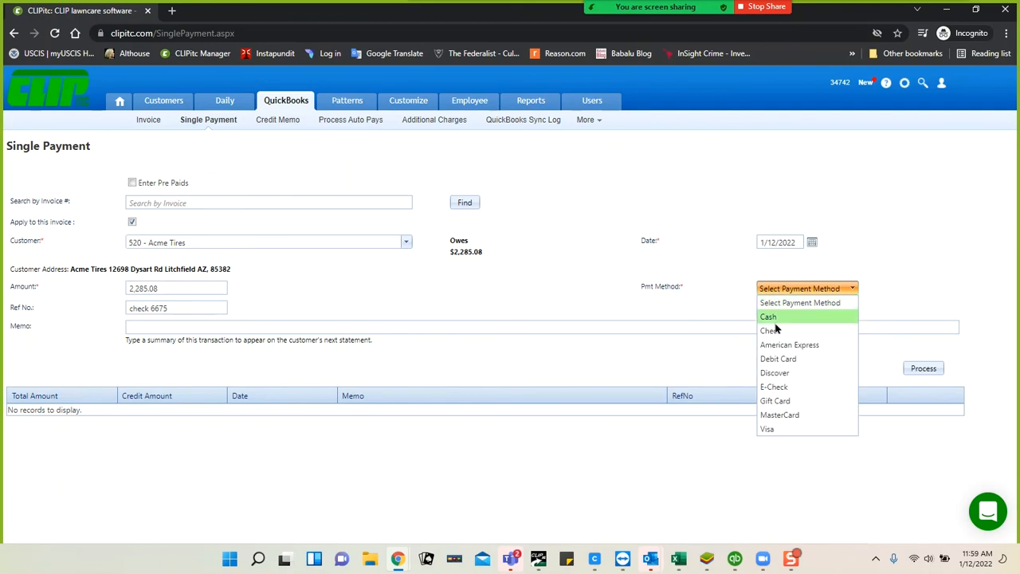
{"action": "left_click", "coordinate": [770, 329]}
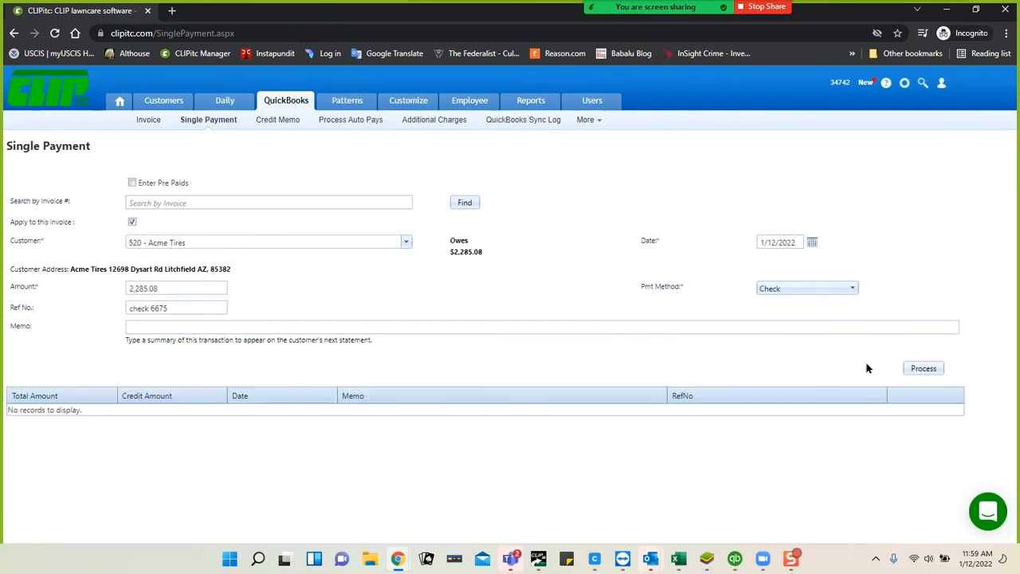
{"action": "left_click", "coordinate": [922, 369]}
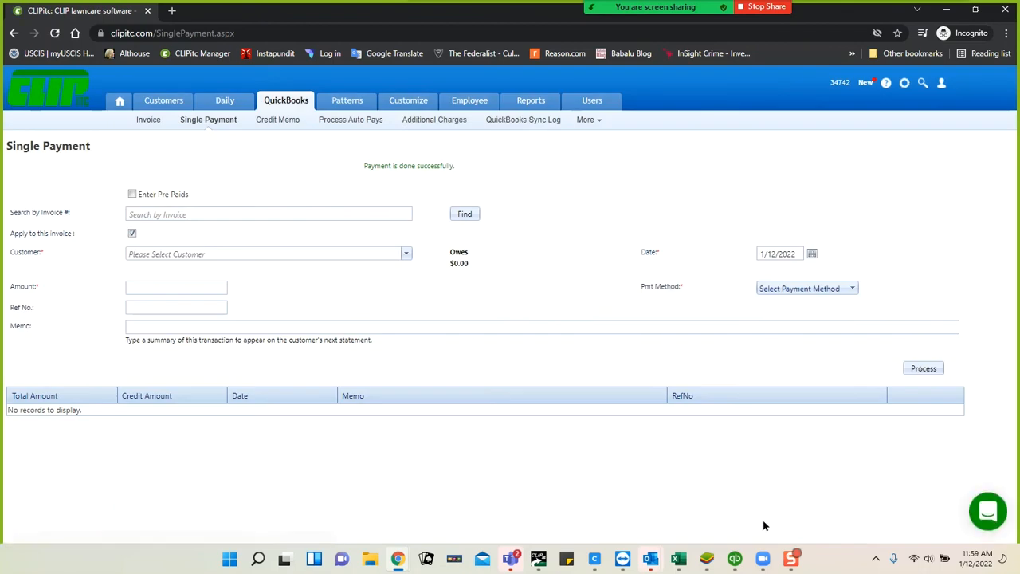
Step: Switch to QuickBooks, run the Web Connector update for the ClipItc application to sync the payment, and exit the connector
{"action": "left_click", "coordinate": [735, 559]}
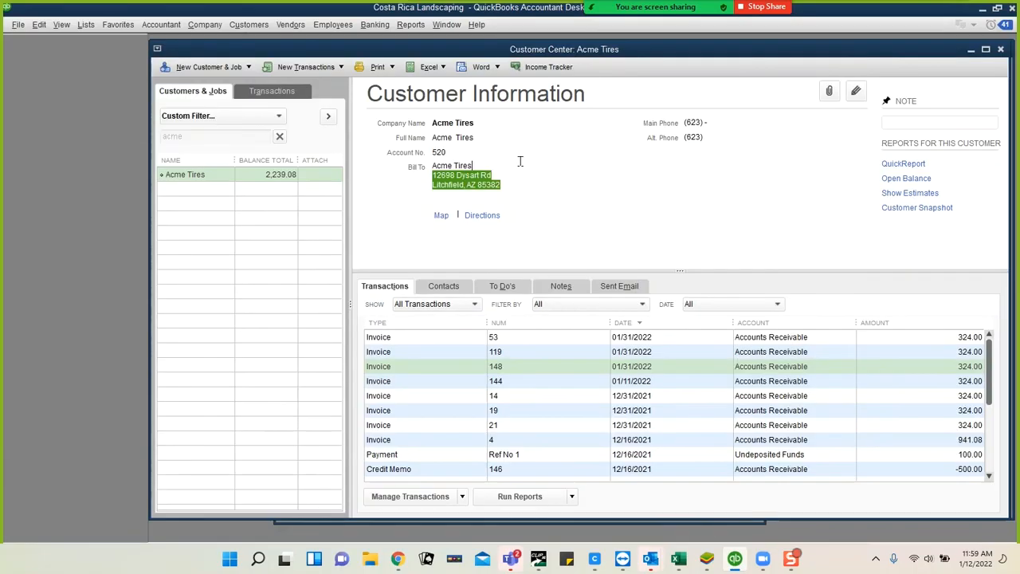
{"action": "left_click", "coordinate": [18, 24]}
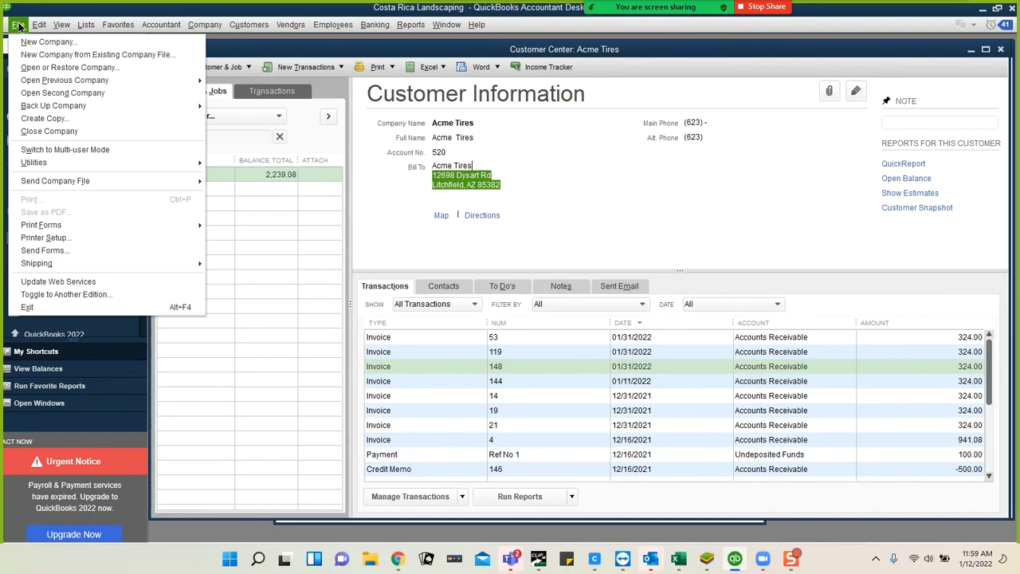
{"action": "left_click", "coordinate": [52, 283]}
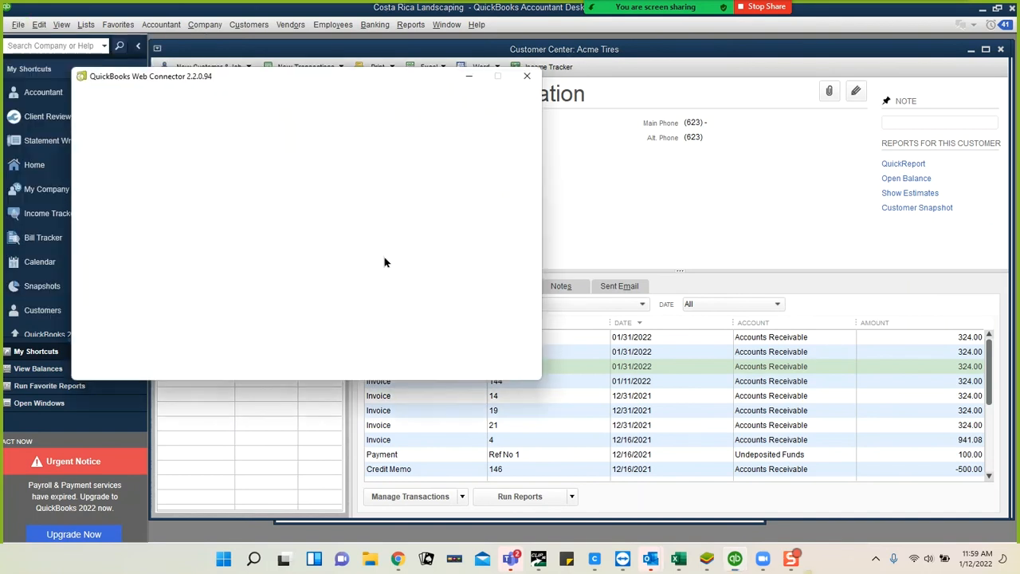
{"action": "left_click", "coordinate": [84, 160]}
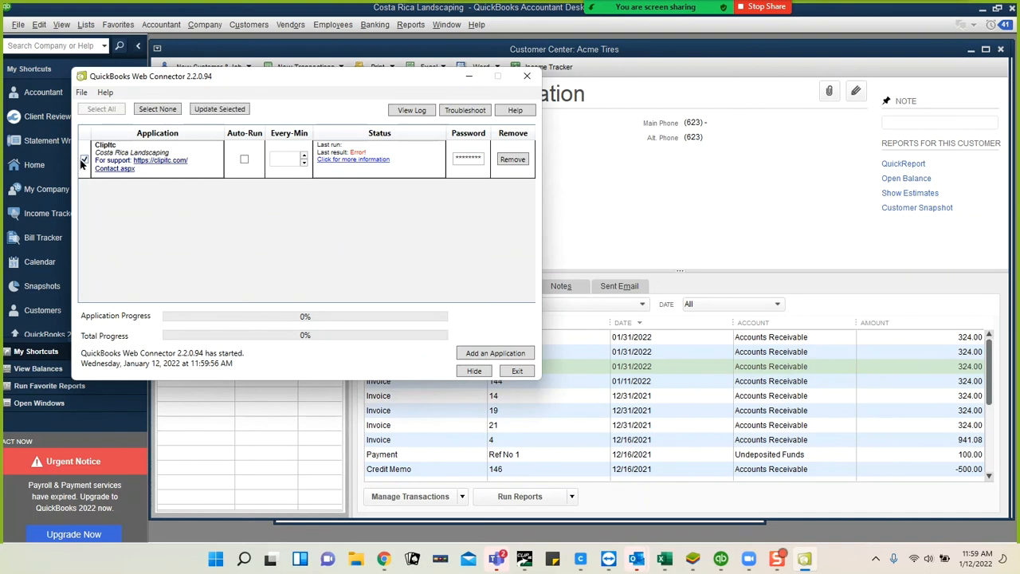
{"action": "left_click", "coordinate": [233, 110]}
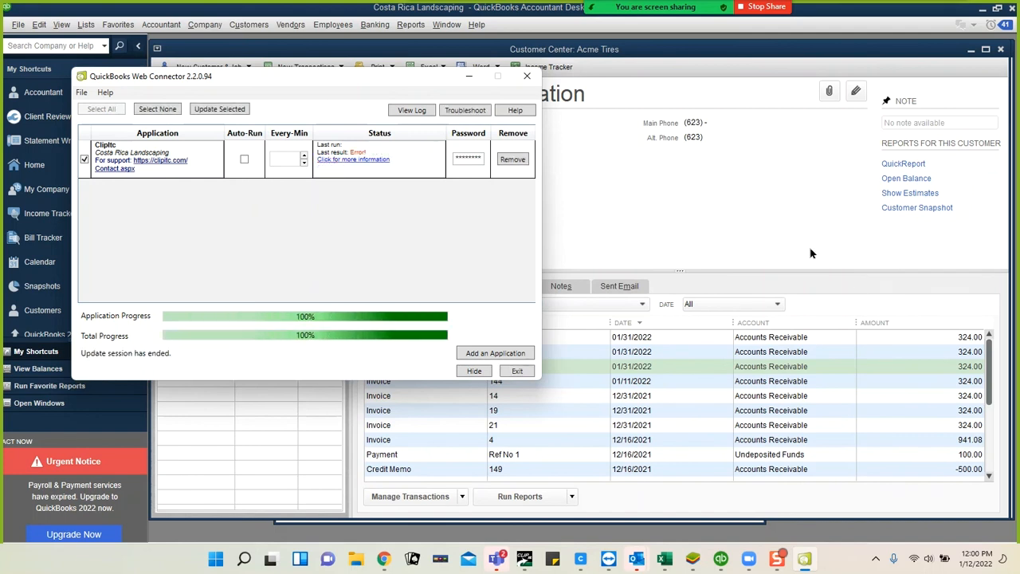
{"action": "left_click", "coordinate": [517, 371]}
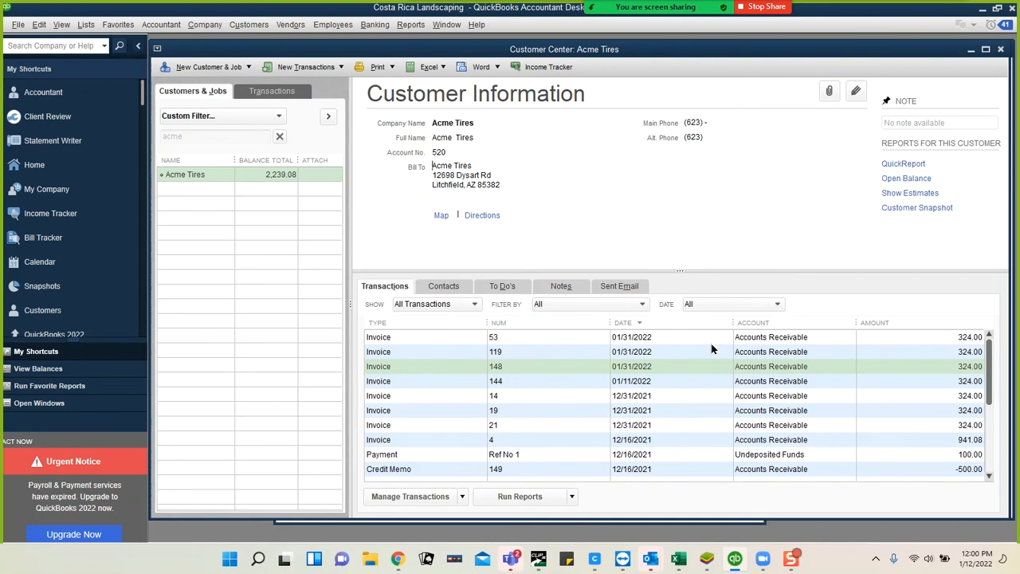
Step: Look for the synced payment in the Acme Tires transactions, showing only Payments and Credits with the date range All
{"action": "scroll", "coordinate": [712, 349], "scroll_direction": "down", "scroll_amount": 1}
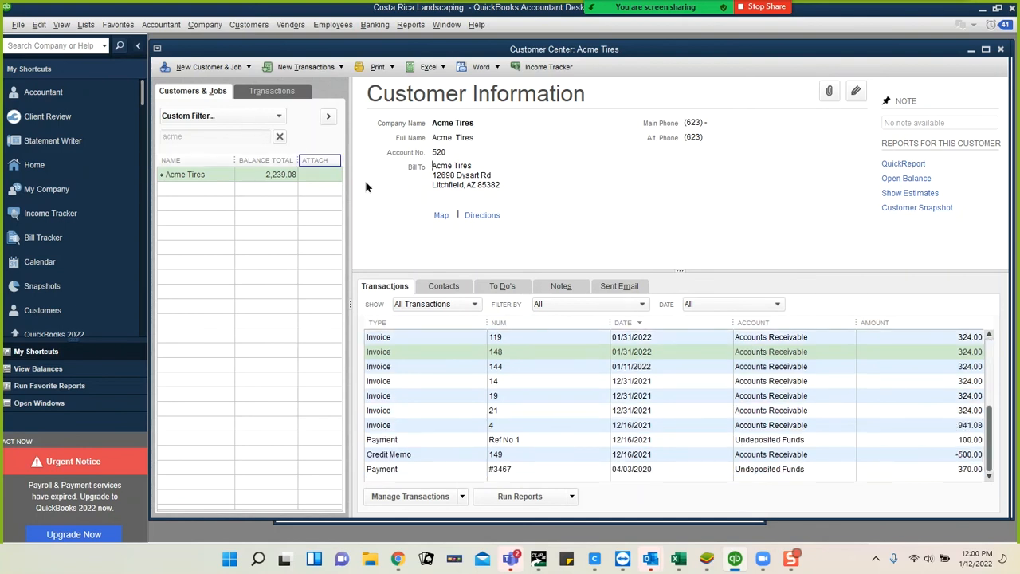
{"action": "scroll", "coordinate": [625, 345], "scroll_direction": "up", "scroll_amount": 1}
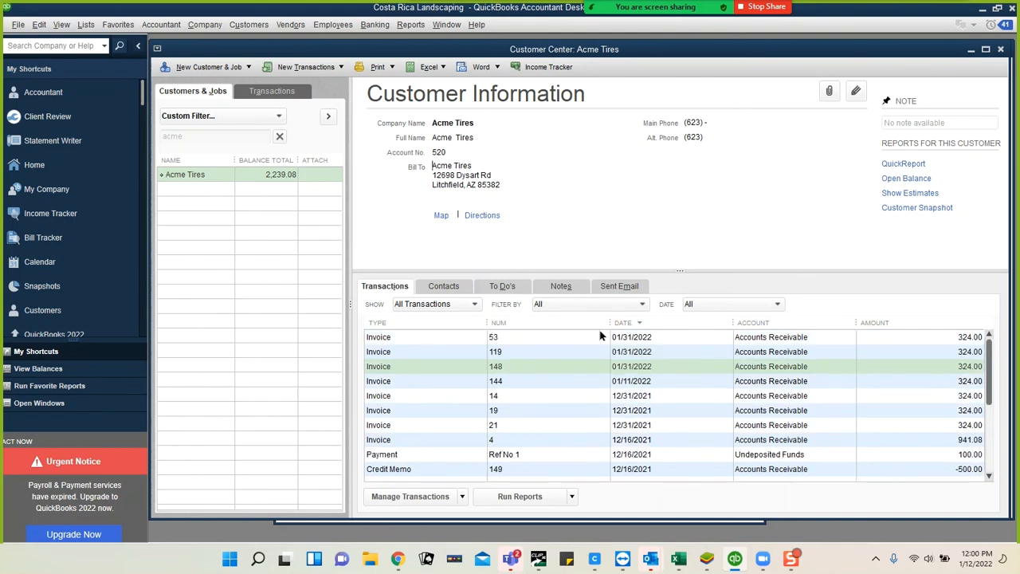
{"action": "left_click", "coordinate": [474, 304]}
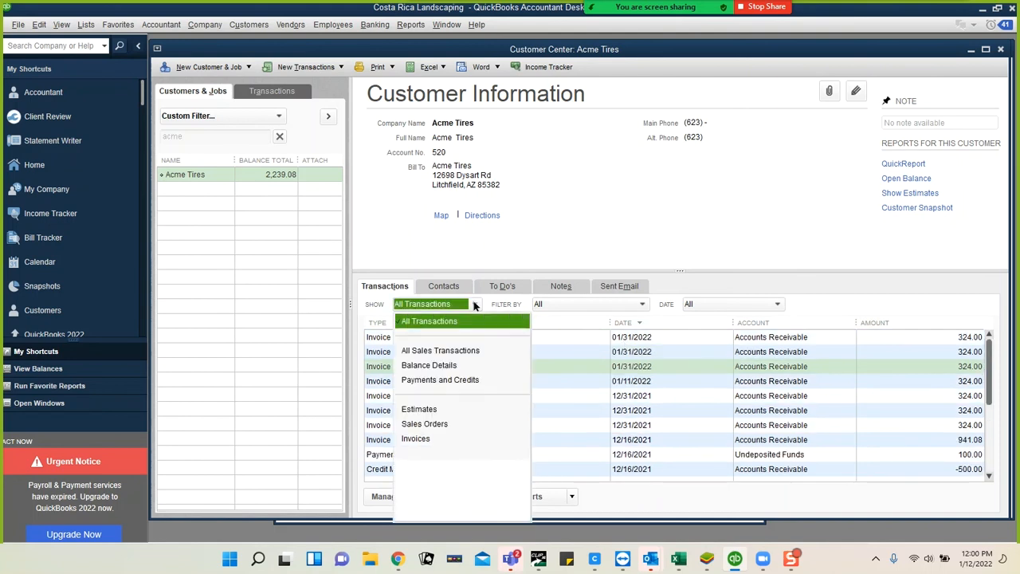
{"action": "left_click", "coordinate": [456, 380]}
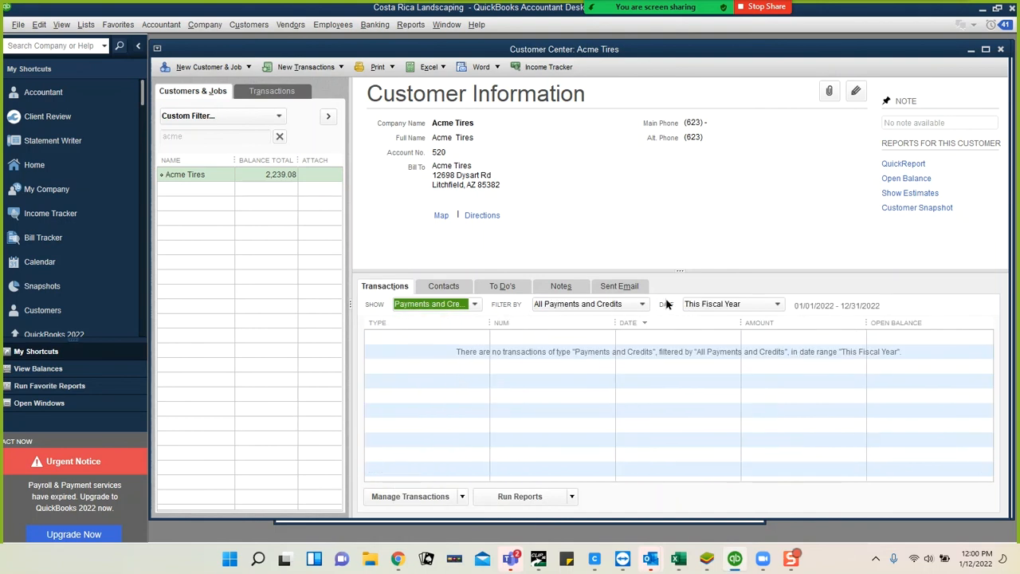
{"action": "left_click", "coordinate": [778, 304]}
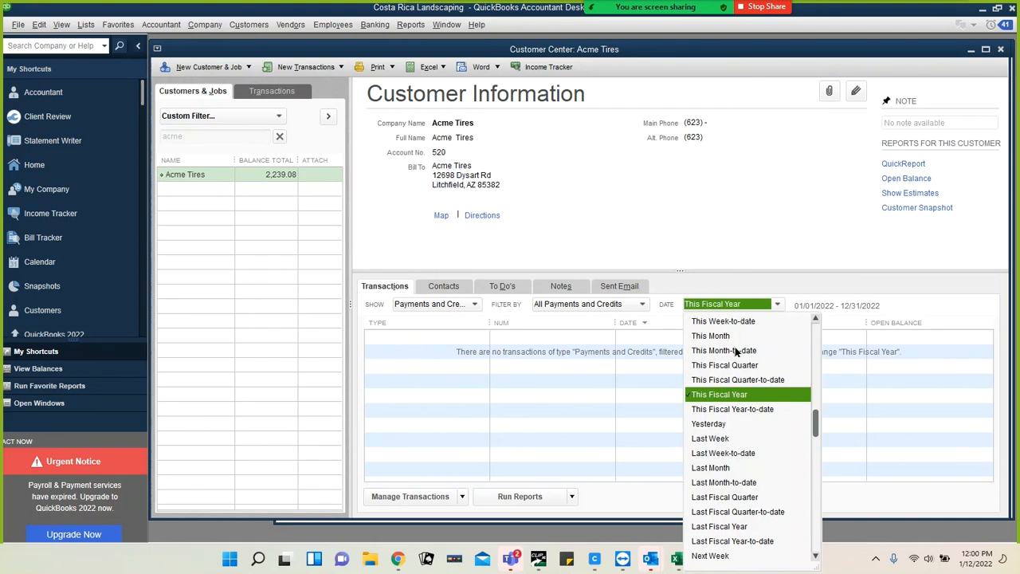
{"action": "scroll", "coordinate": [739, 408], "scroll_direction": "down", "scroll_amount": 2}
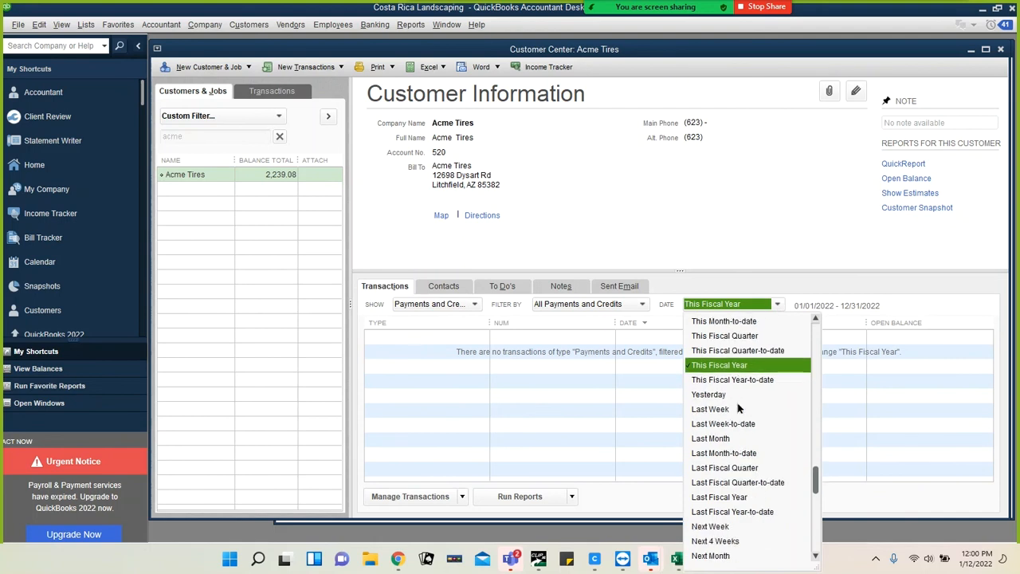
{"action": "scroll", "coordinate": [741, 398], "scroll_direction": "up", "scroll_amount": 1}
{"action": "scroll", "coordinate": [743, 396], "scroll_direction": "up", "scroll_amount": 3}
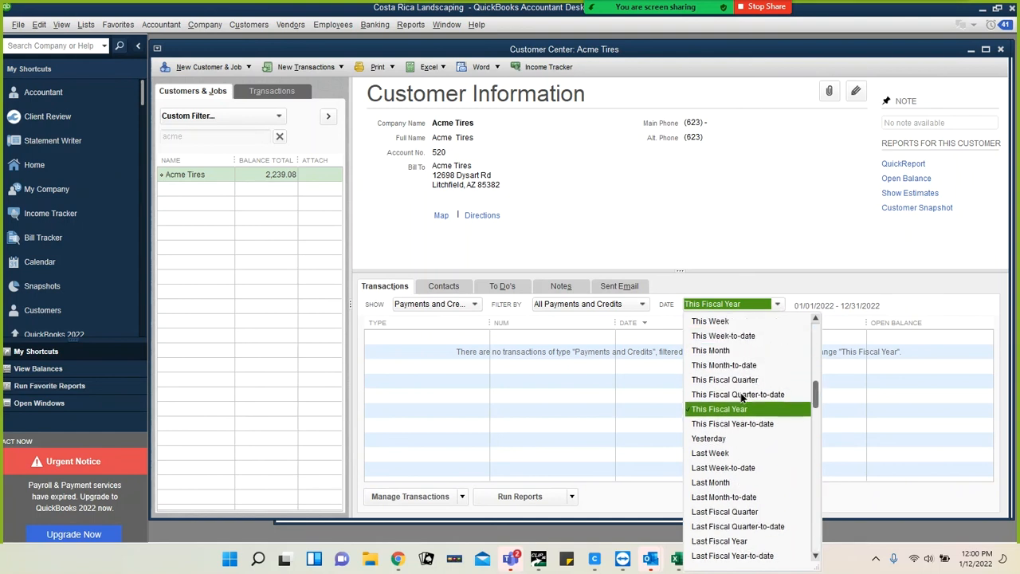
{"action": "left_click", "coordinate": [695, 322]}
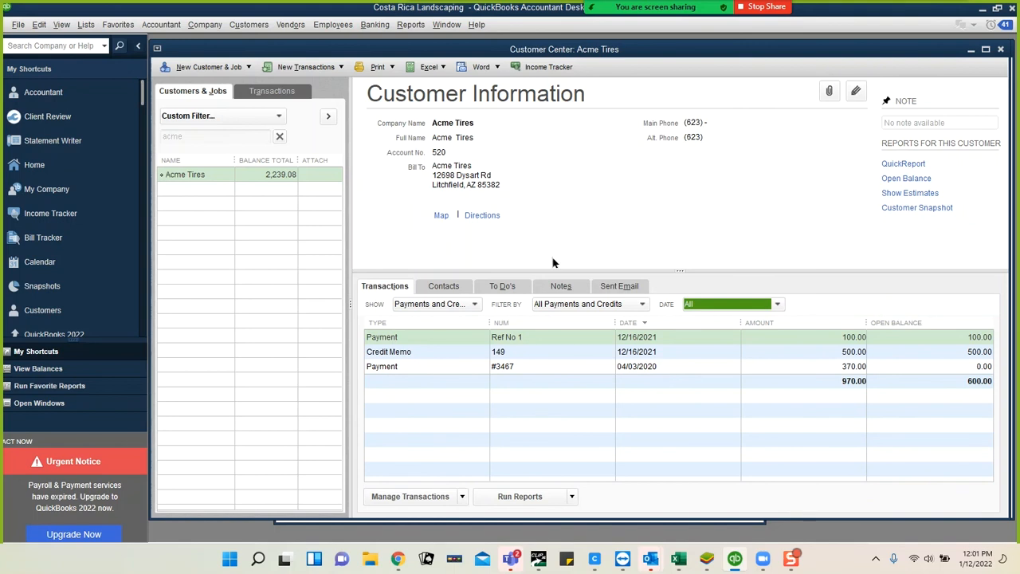
Step: Switch back to CLIPitc and examine the pending, sent and error entries in the QuickBooks Sync Log
{"action": "mouse_move", "coordinate": [661, 8]}
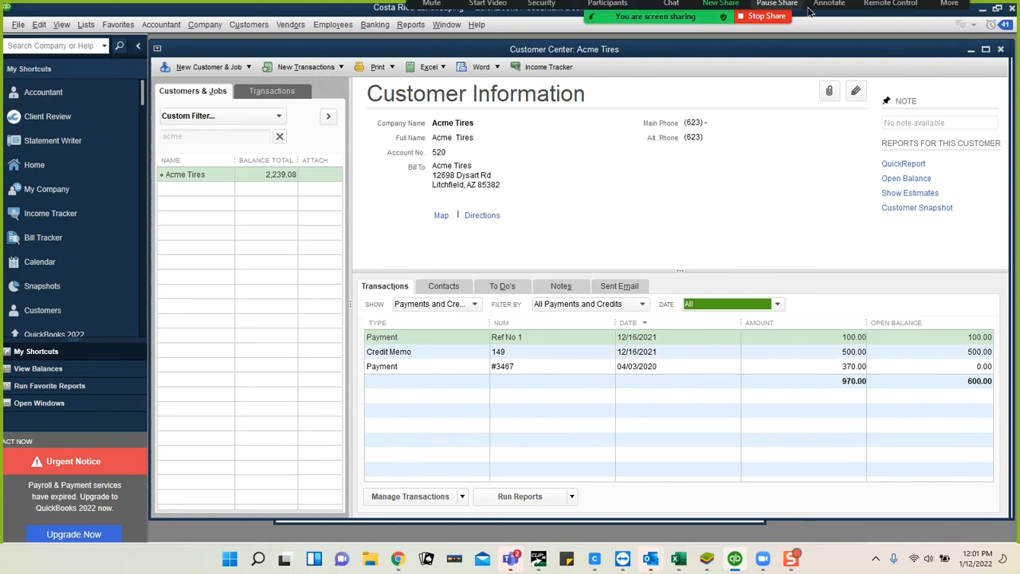
{"action": "left_click", "coordinate": [983, 10]}
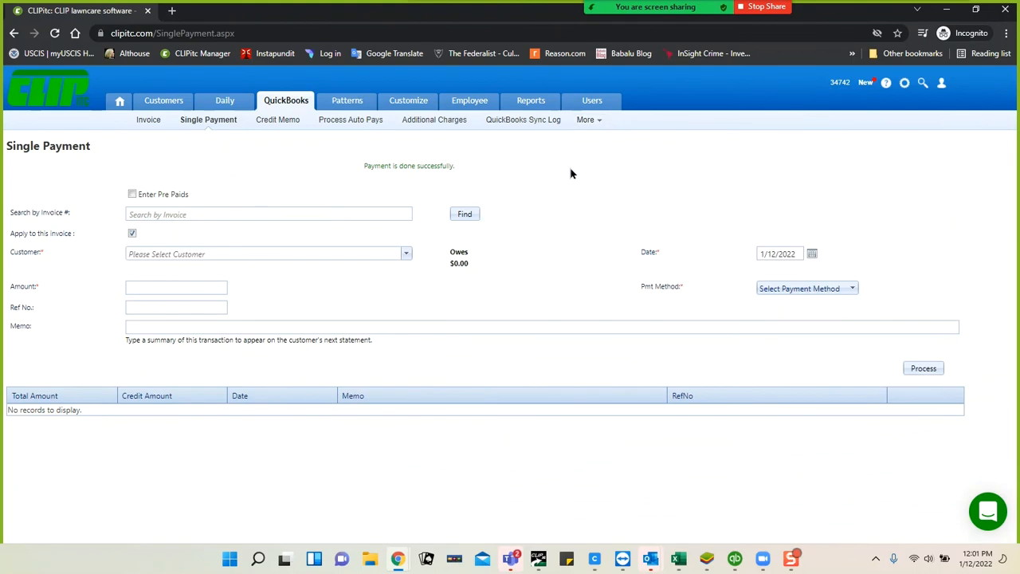
{"action": "left_click", "coordinate": [517, 121]}
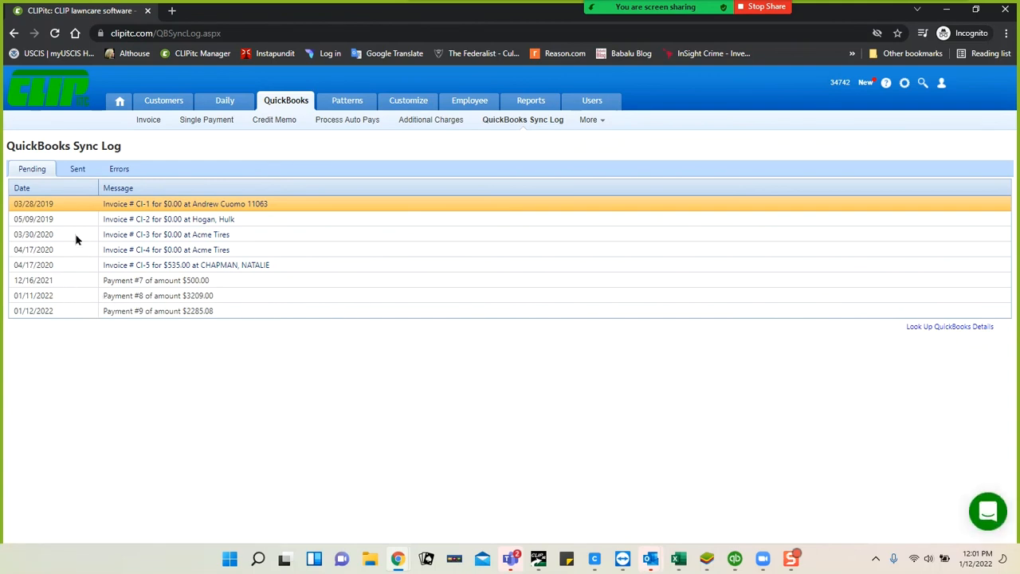
{"action": "left_click", "coordinate": [77, 172]}
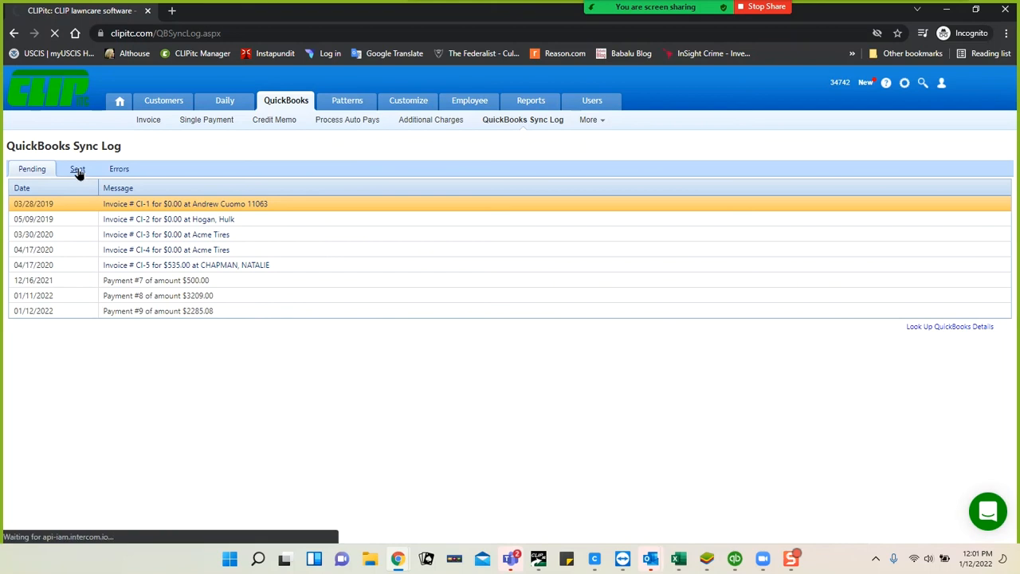
{"action": "left_click", "coordinate": [118, 171]}
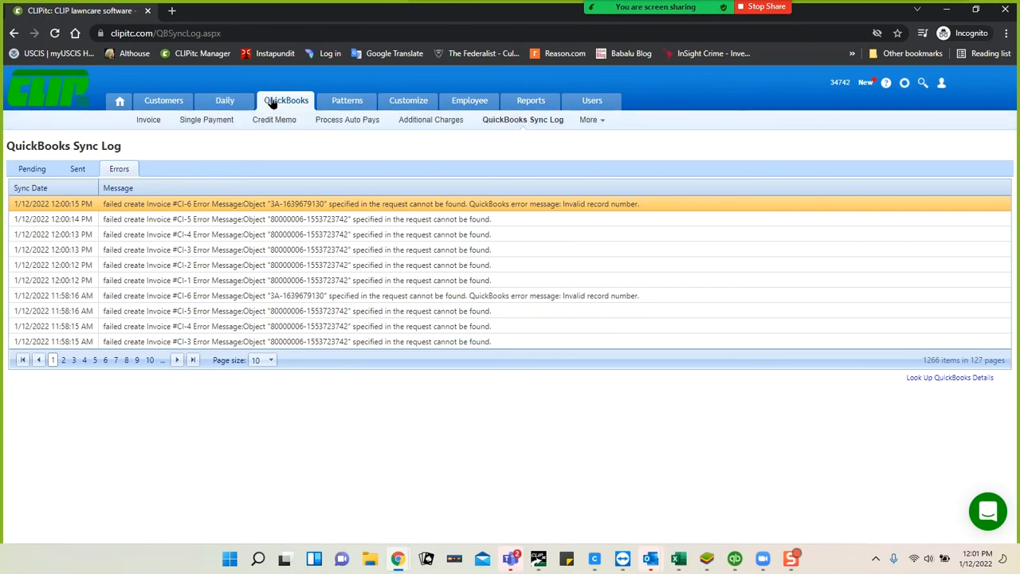
Step: Open the Invoices page and examine the invoice dates, style and options in the QuickBooks-linked account
{"action": "left_click", "coordinate": [150, 124]}
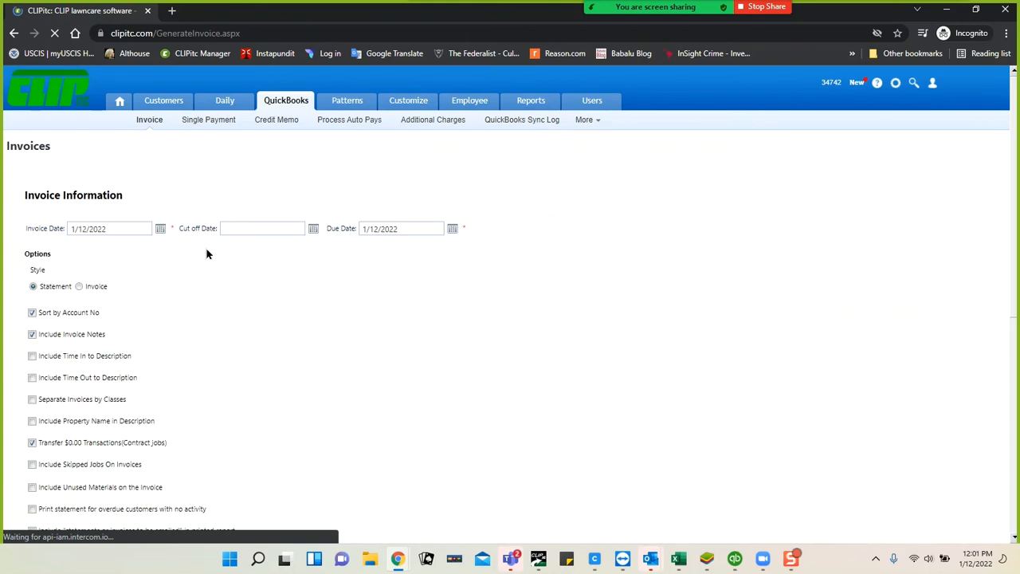
{"action": "scroll", "coordinate": [278, 287], "scroll_direction": "down", "scroll_amount": 1}
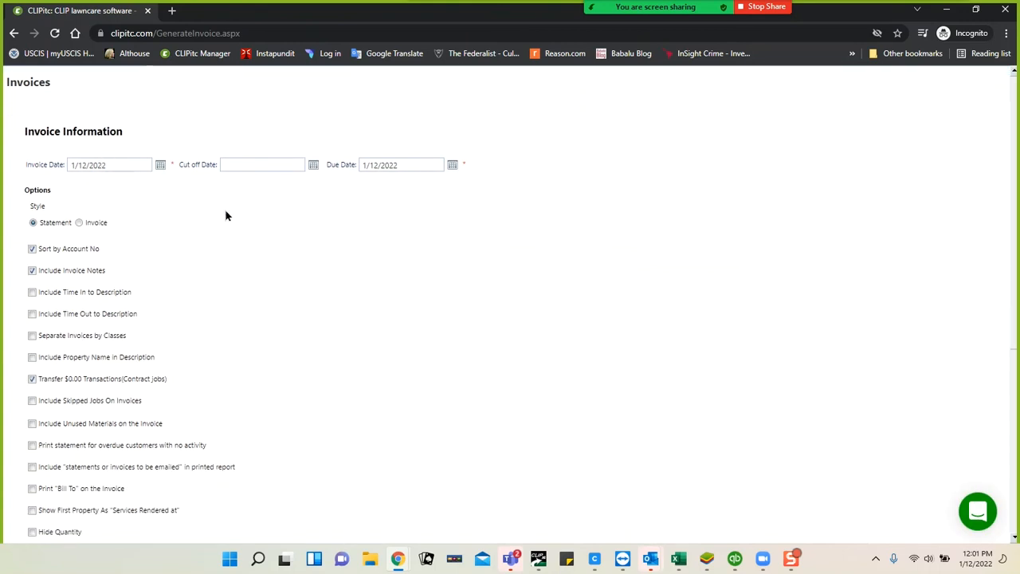
{"action": "scroll", "coordinate": [225, 215], "scroll_direction": "down", "scroll_amount": 1}
{"action": "scroll", "coordinate": [270, 226], "scroll_direction": "up", "scroll_amount": 2}
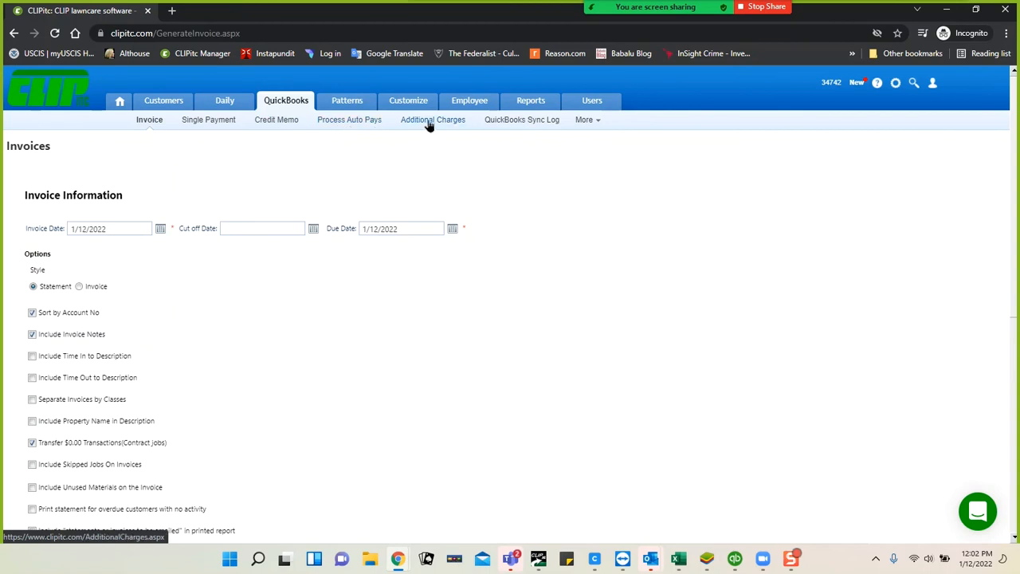
{"action": "mouse_move", "coordinate": [579, 129]}
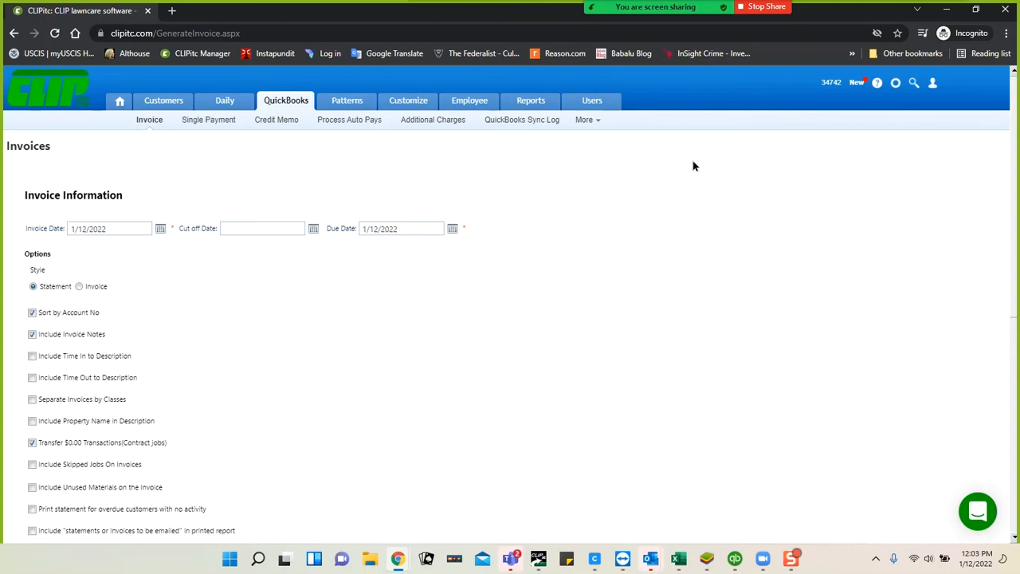
Step: Switch to the other CLIPitc browser window and open the customer Payment Report from its second session
{"action": "left_click", "coordinate": [945, 9]}
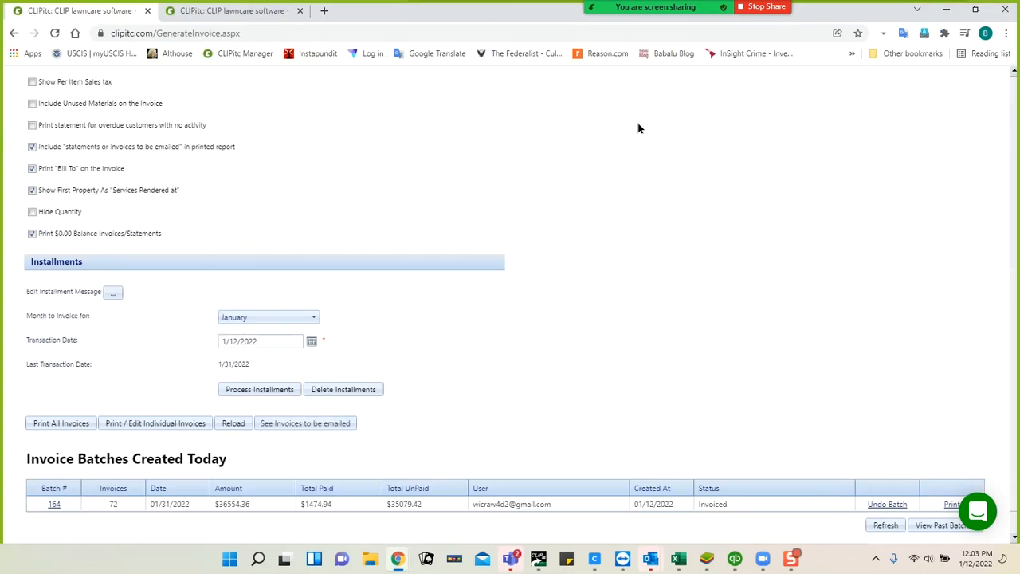
{"action": "scroll", "coordinate": [631, 162], "scroll_direction": "up", "scroll_amount": 6}
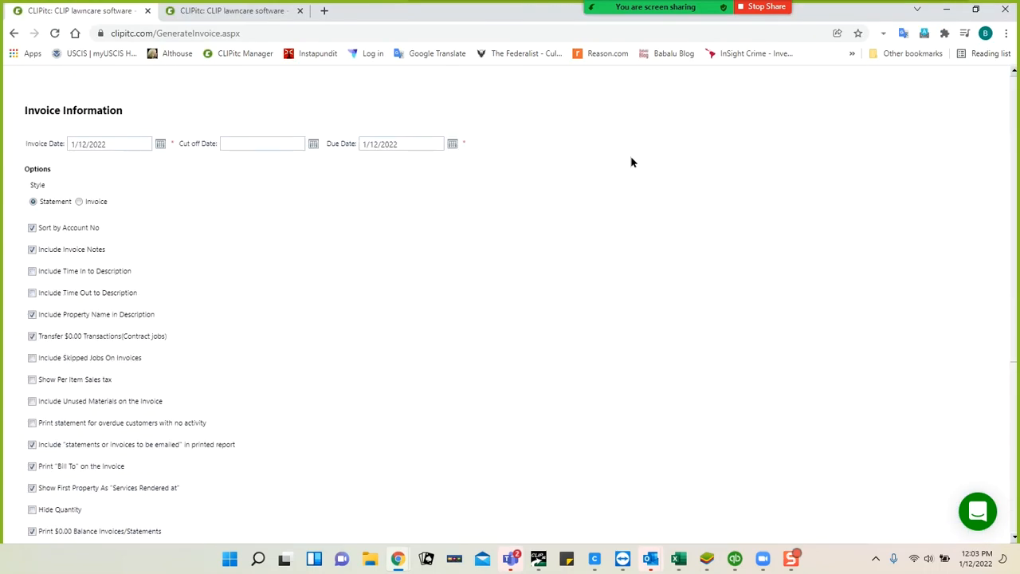
{"action": "left_click", "coordinate": [274, 11]}
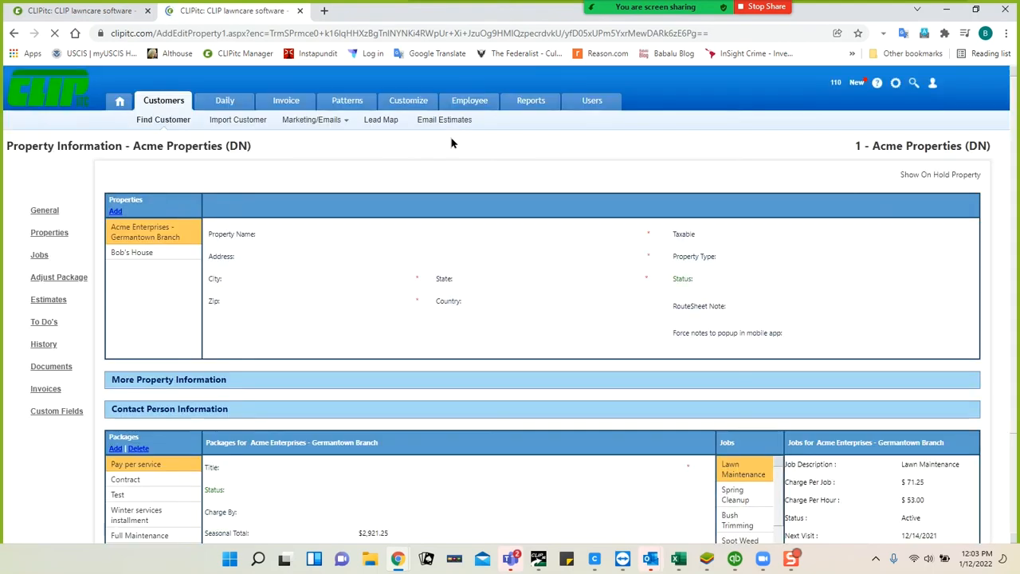
{"action": "left_click", "coordinate": [529, 102]}
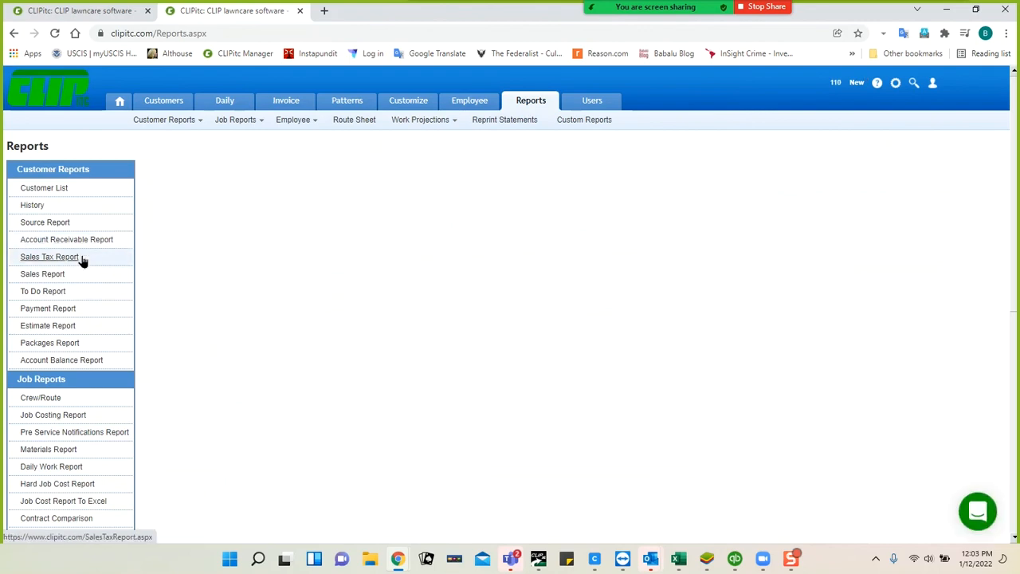
{"action": "left_click", "coordinate": [44, 310]}
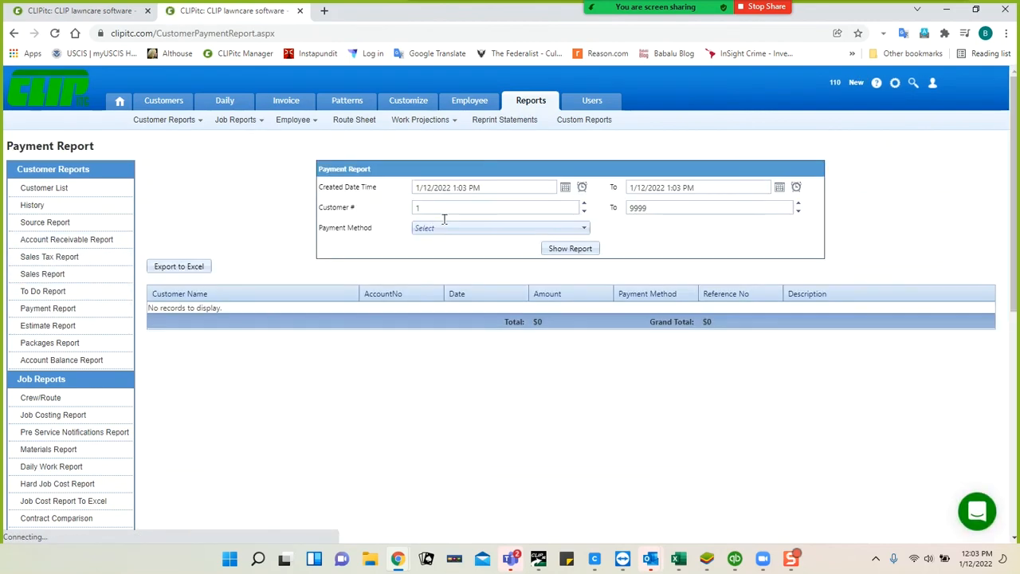
Step: Run the Payment Report for payments created from 1/1/2022 1:00 AM to 1/12/2022 1:03 PM
{"action": "left_click", "coordinate": [582, 189]}
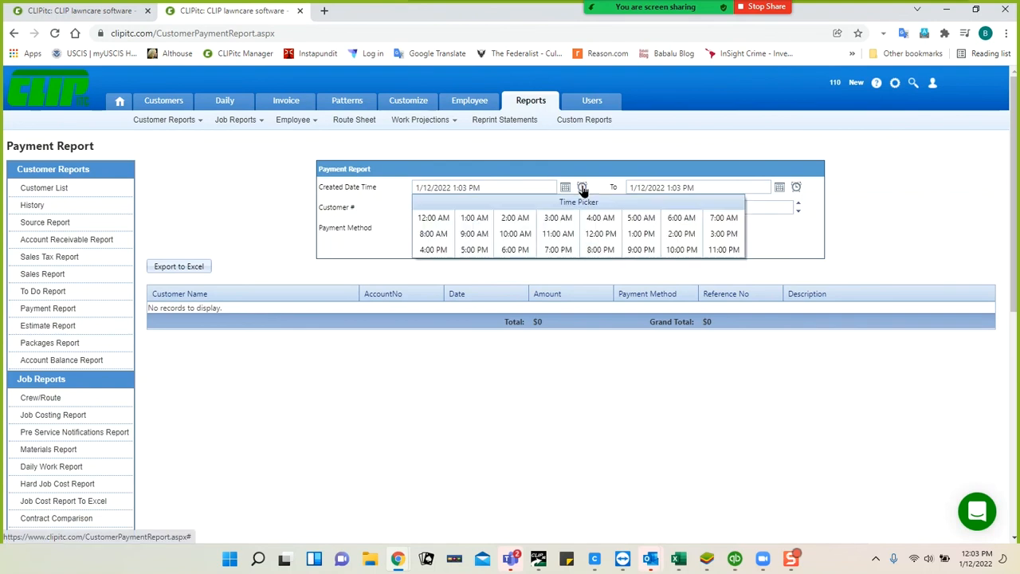
{"action": "left_click", "coordinate": [475, 219]}
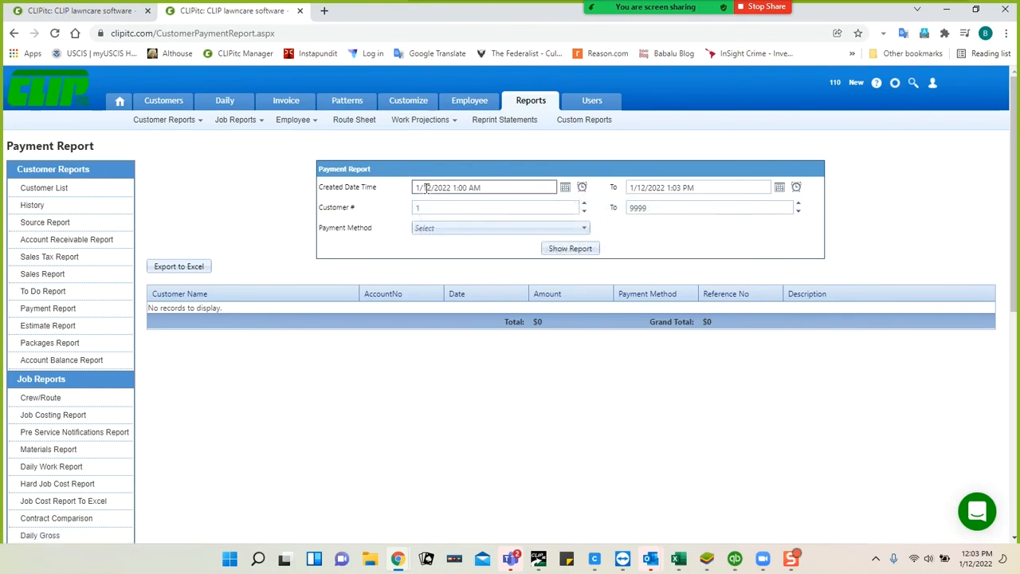
{"action": "left_click", "coordinate": [564, 188]}
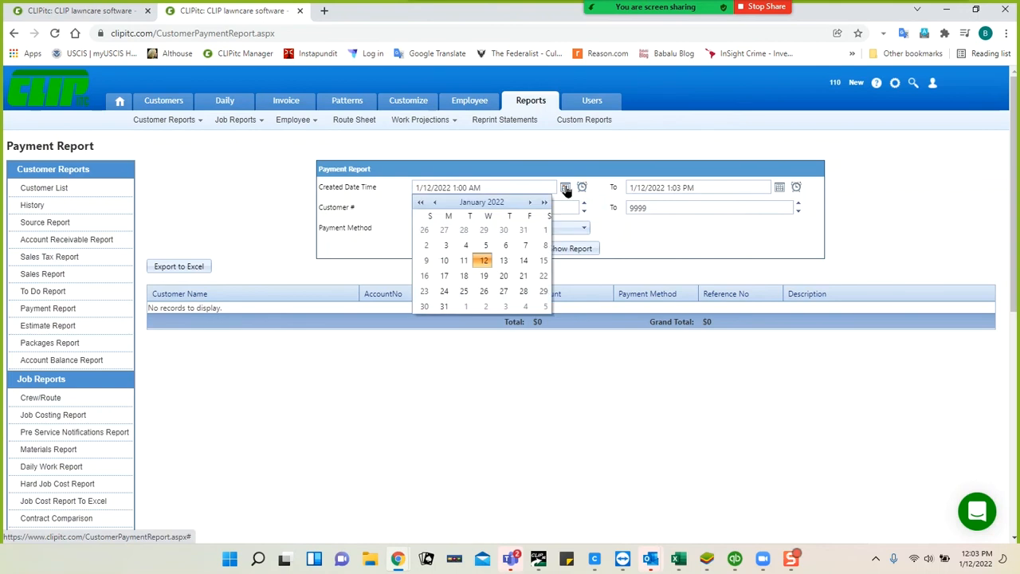
{"action": "left_click", "coordinate": [543, 230]}
{"action": "left_click", "coordinate": [572, 248]}
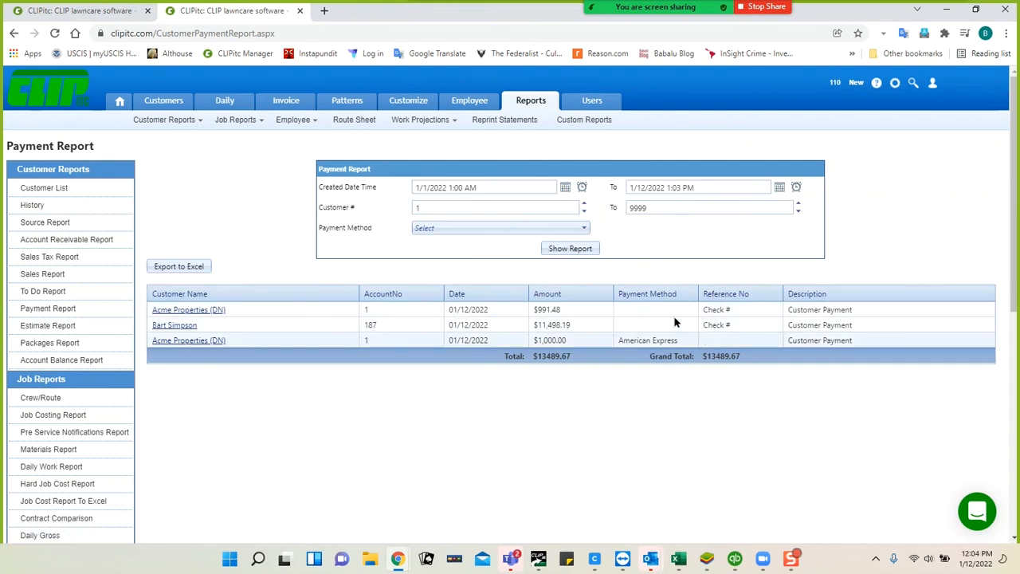
Step: Export the payment report to Excel as "RadGridExport (3)" in Downloads and open the saved file
{"action": "left_click", "coordinate": [177, 269]}
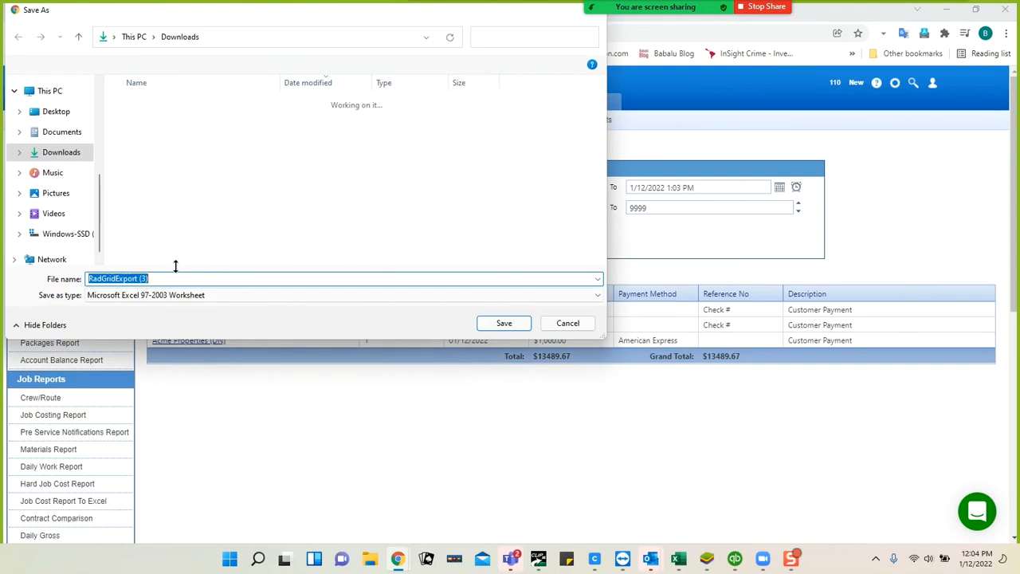
{"action": "left_click", "coordinate": [500, 323]}
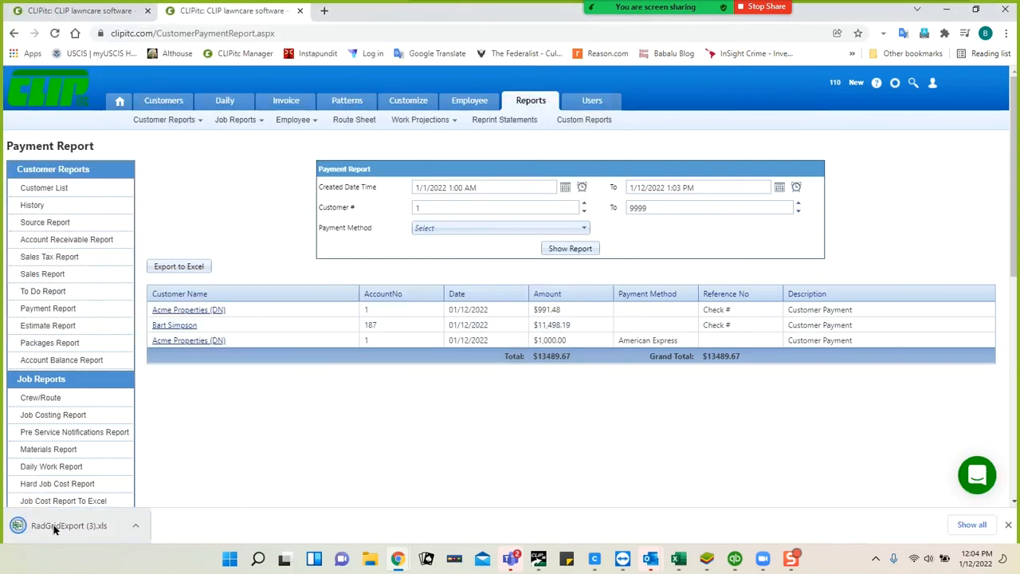
{"action": "left_click", "coordinate": [54, 527]}
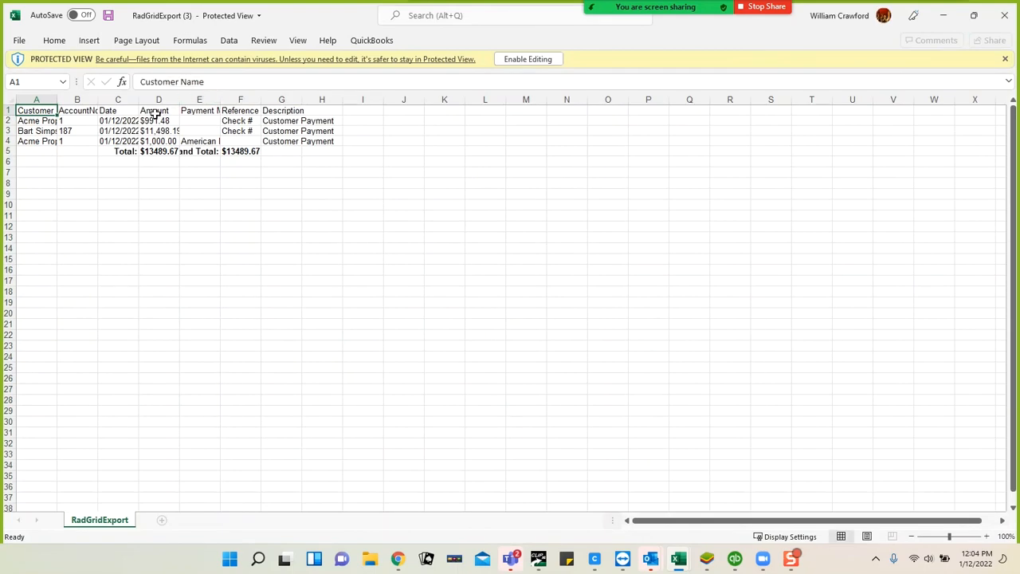
Step: Fit all columns of the exported payment worksheet to the width of their contents
{"action": "left_click", "coordinate": [12, 102]}
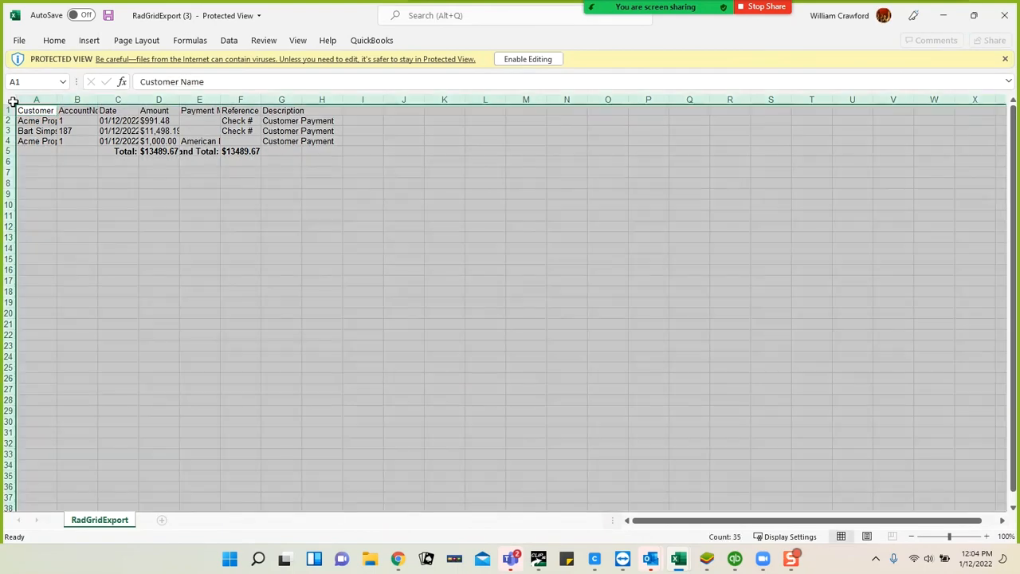
{"action": "double_click", "coordinate": [57, 100]}
{"action": "left_click", "coordinate": [259, 222]}
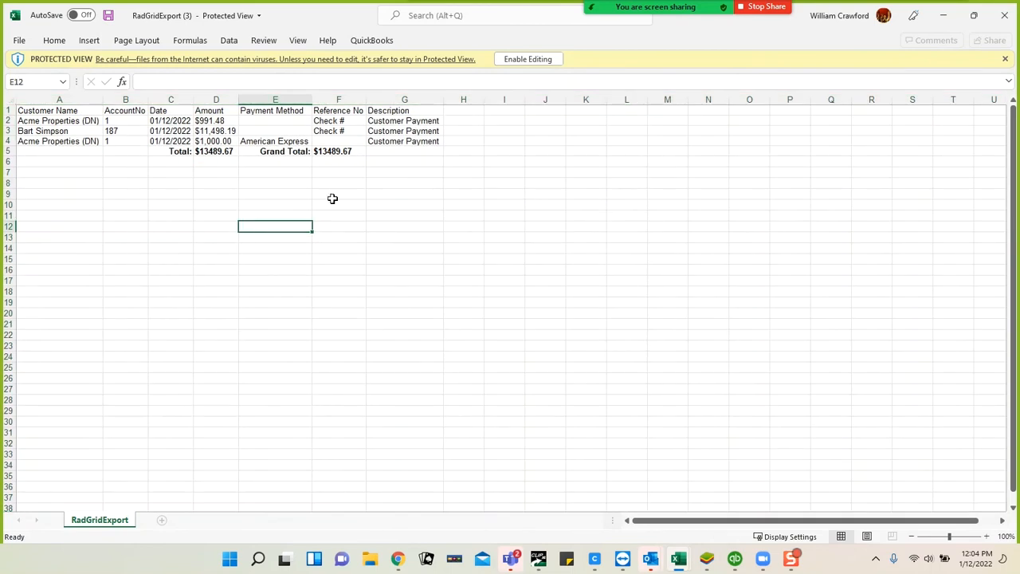
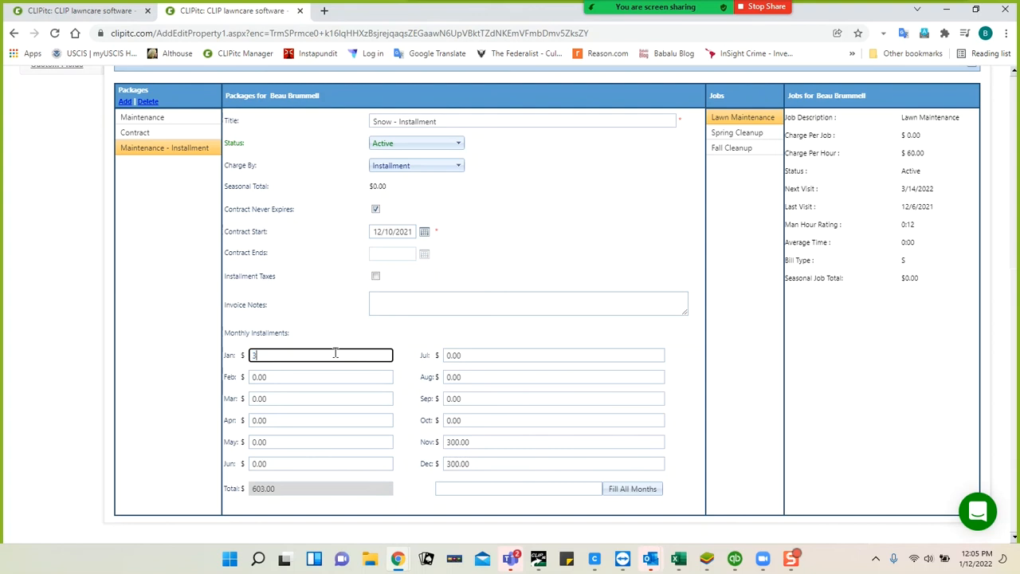
Step: Set the January, February and March installments of the Snow - Installment package to 300 each
{"action": "key", "text": "Tab"}
{"action": "type", "text": "300"}
{"action": "key", "text": "Tab"}
{"action": "type", "text": "300"}
{"action": "left_click", "coordinate": [344, 300]}
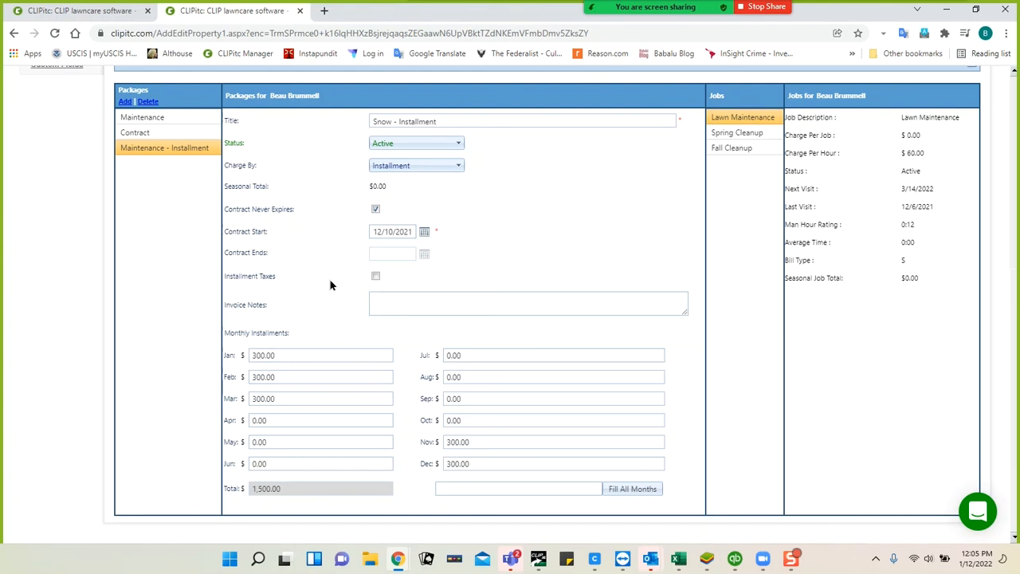
{"action": "scroll", "coordinate": [325, 255], "scroll_direction": "up", "scroll_amount": 1}
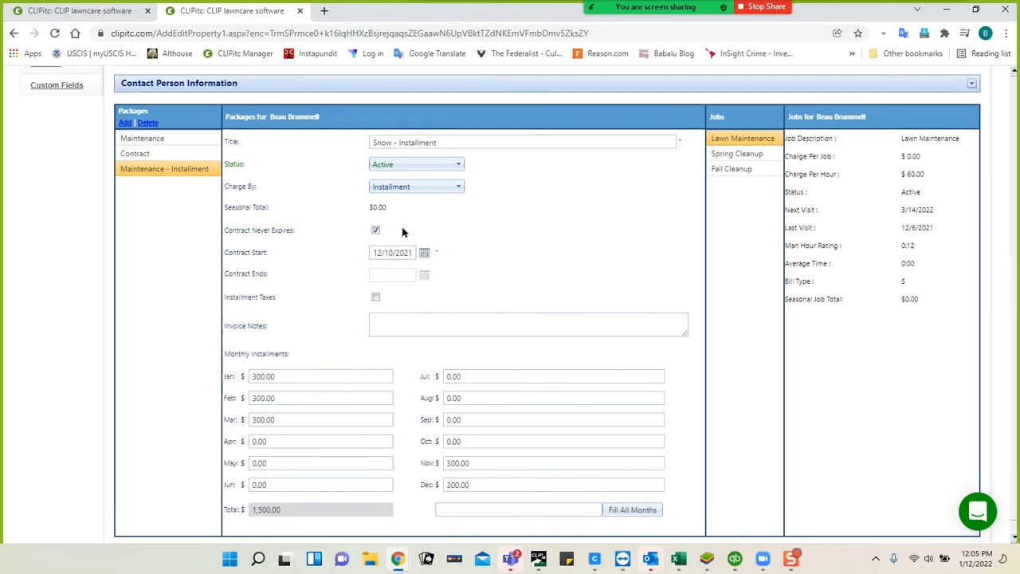
{"action": "scroll", "coordinate": [279, 239], "scroll_direction": "up", "scroll_amount": 1}
{"action": "scroll", "coordinate": [280, 255], "scroll_direction": "up", "scroll_amount": 2}
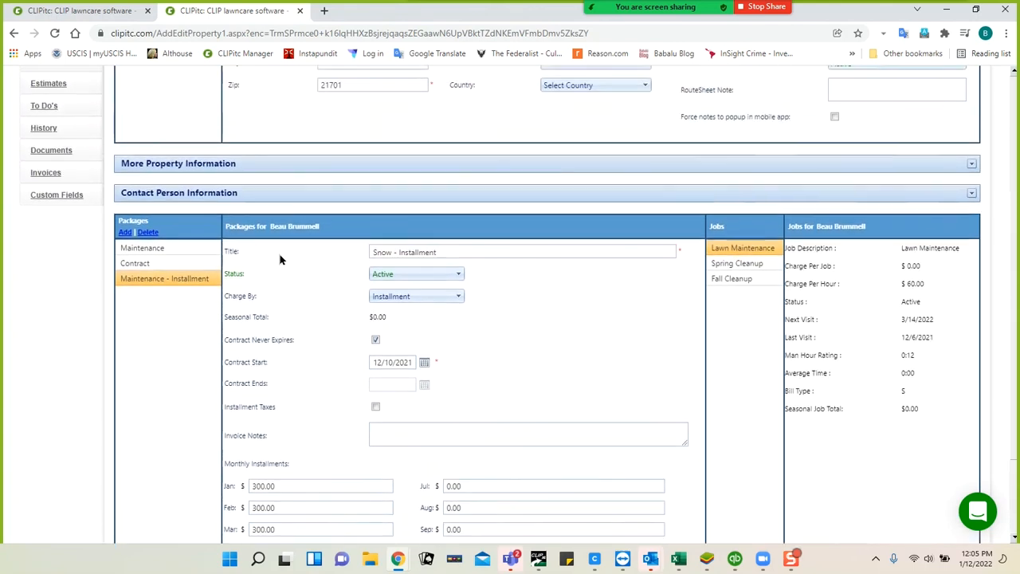
{"action": "scroll", "coordinate": [296, 383], "scroll_direction": "up", "scroll_amount": 1}
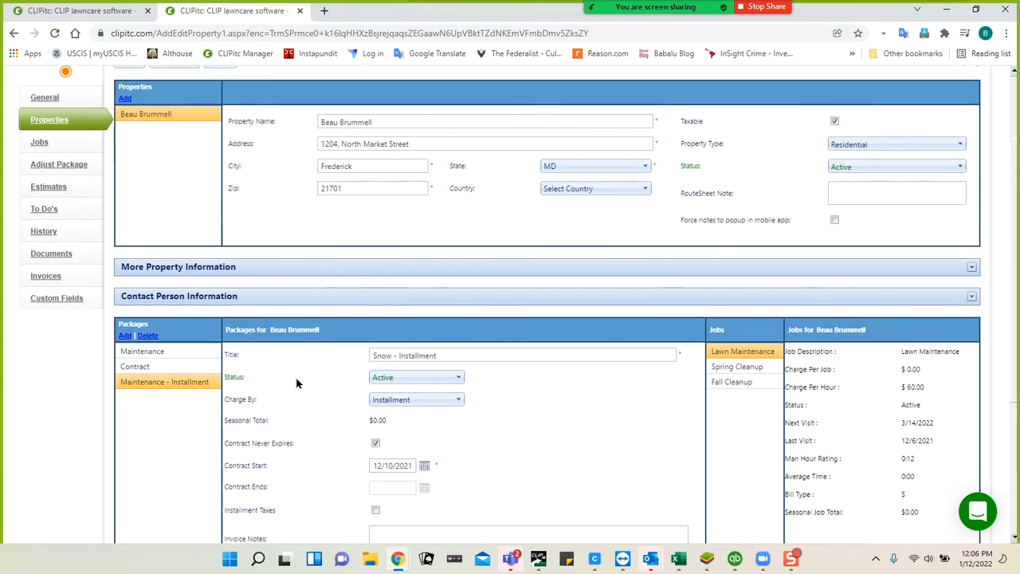
{"action": "scroll", "coordinate": [297, 383], "scroll_direction": "up", "scroll_amount": 1}
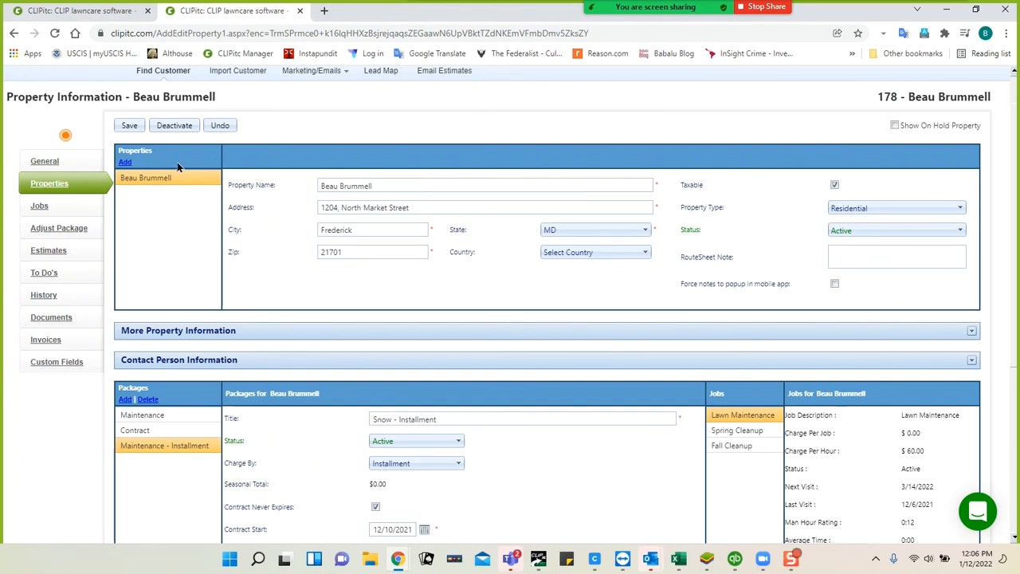
Step: Open the Single Payment page in the standalone CLIPitc account and in the QuickBooks-linked account's window
{"action": "left_click", "coordinate": [104, 14]}
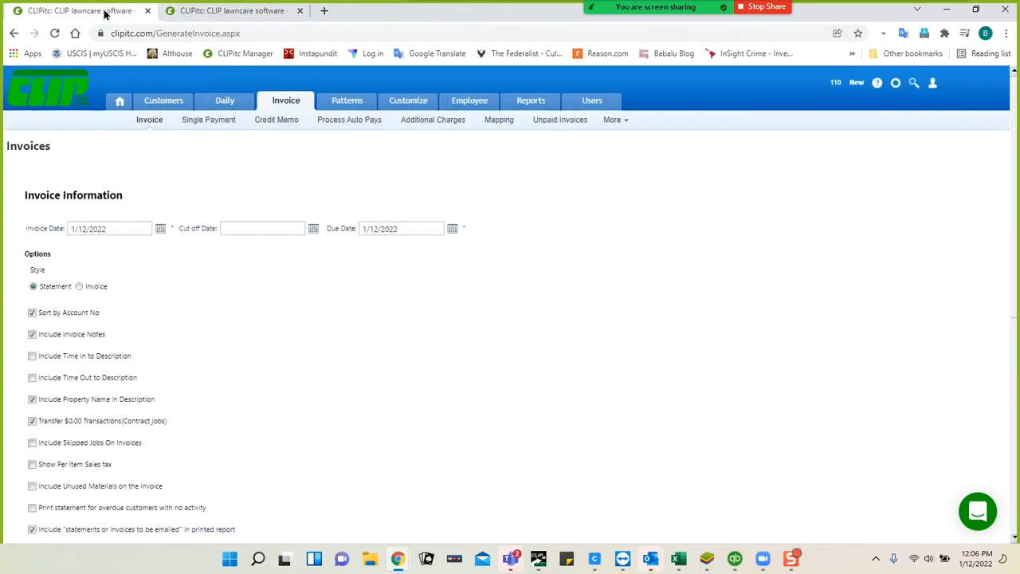
{"action": "left_click", "coordinate": [199, 121]}
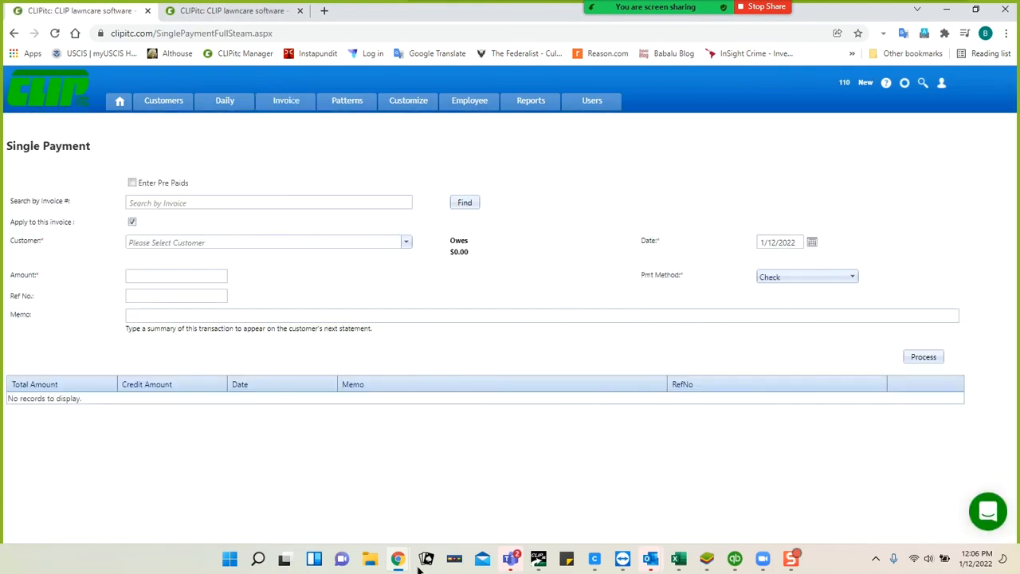
{"action": "mouse_move", "coordinate": [400, 562]}
{"action": "left_click", "coordinate": [544, 496]}
{"action": "left_click", "coordinate": [210, 125]}
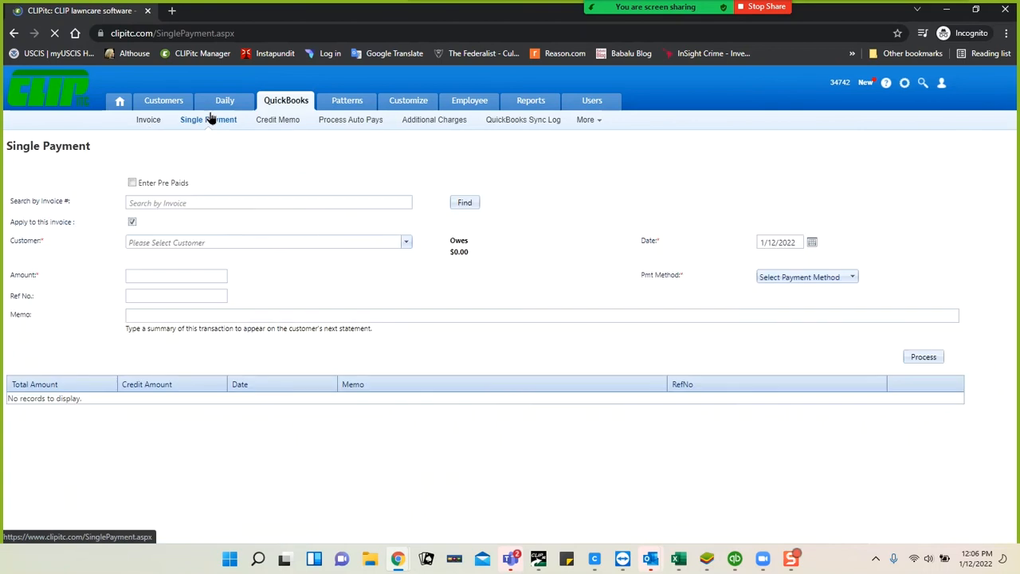
Step: Select the first listed customer for a single payment and examine the available payment methods
{"action": "left_click", "coordinate": [228, 241]}
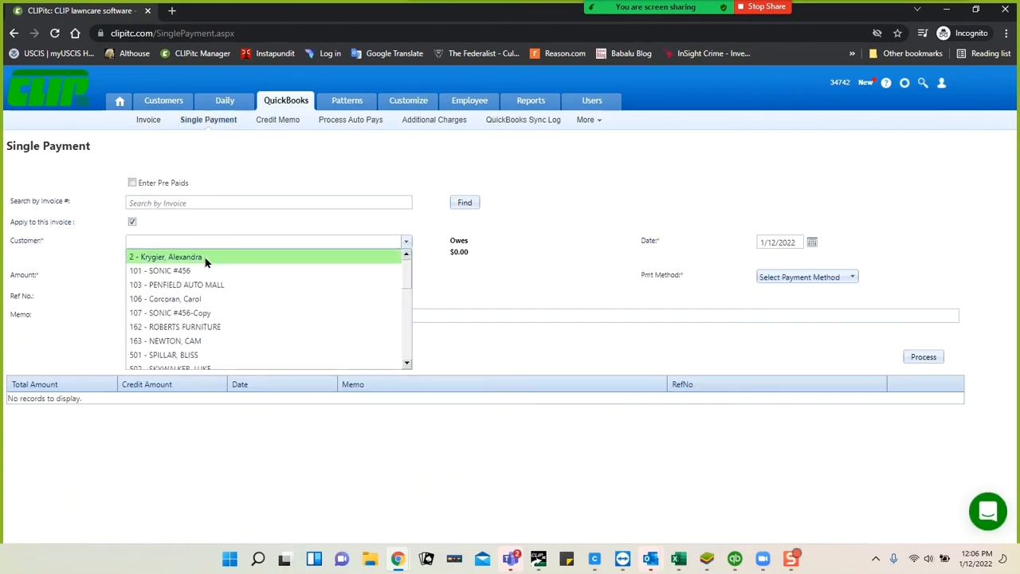
{"action": "left_click", "coordinate": [206, 258]}
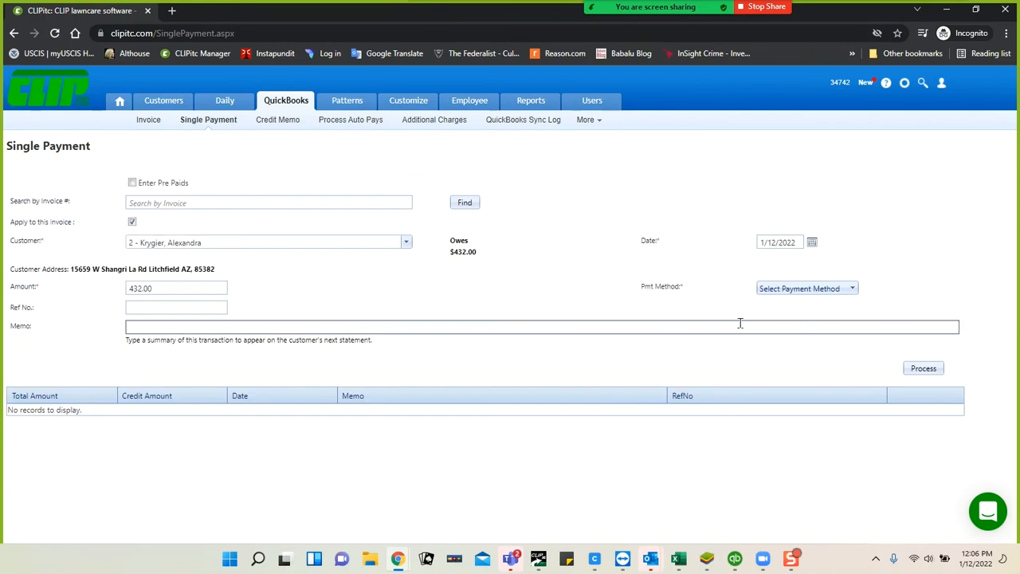
{"action": "left_click", "coordinate": [772, 291]}
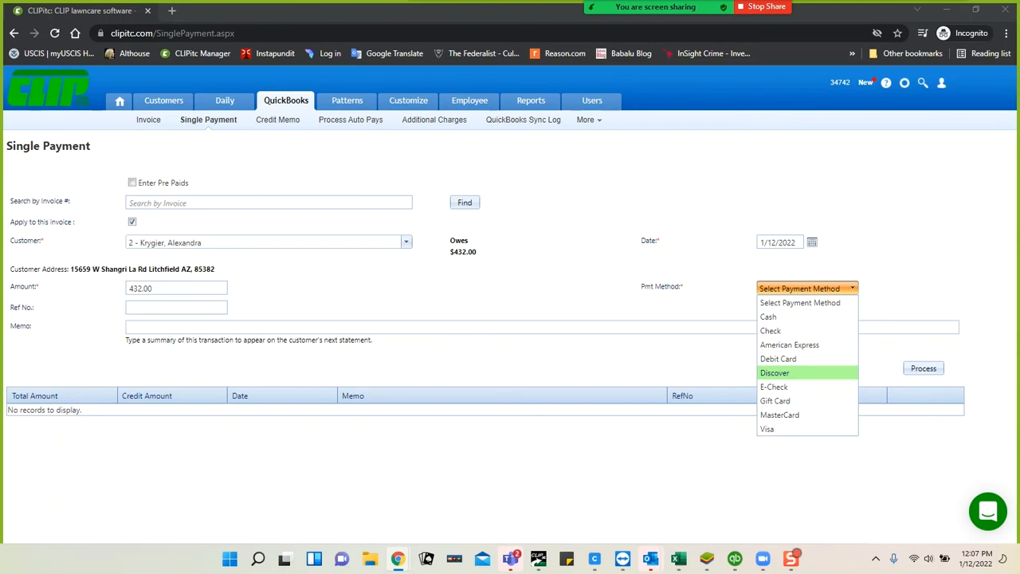
{"action": "mouse_move", "coordinate": [531, 109]}
Step: Switch to the standalone CLIPitc account, open the Sales Tax Report filter, and examine the available sales tax types
{"action": "mouse_move", "coordinate": [399, 561]}
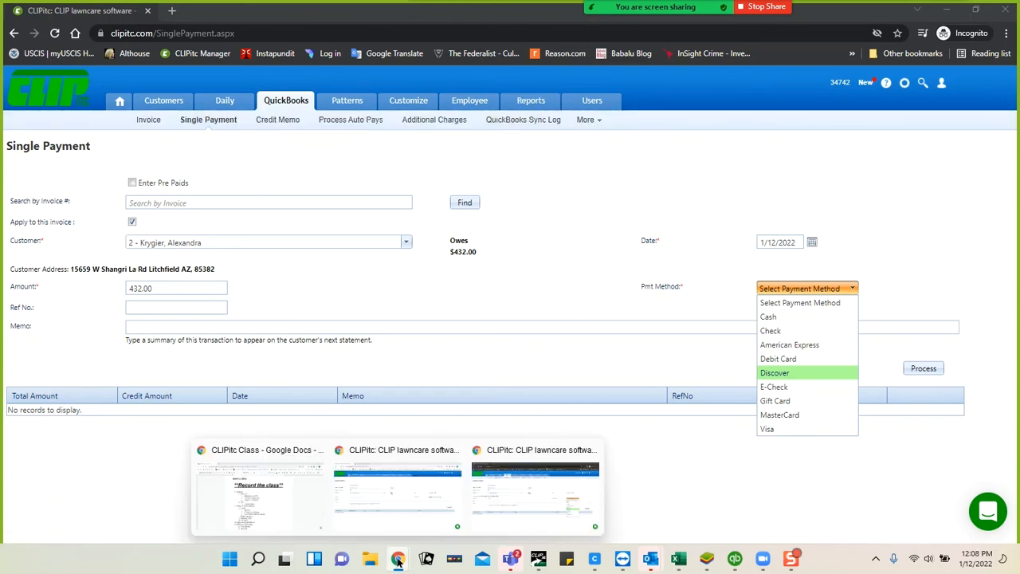
{"action": "left_click", "coordinate": [398, 502]}
{"action": "left_click", "coordinate": [527, 105]}
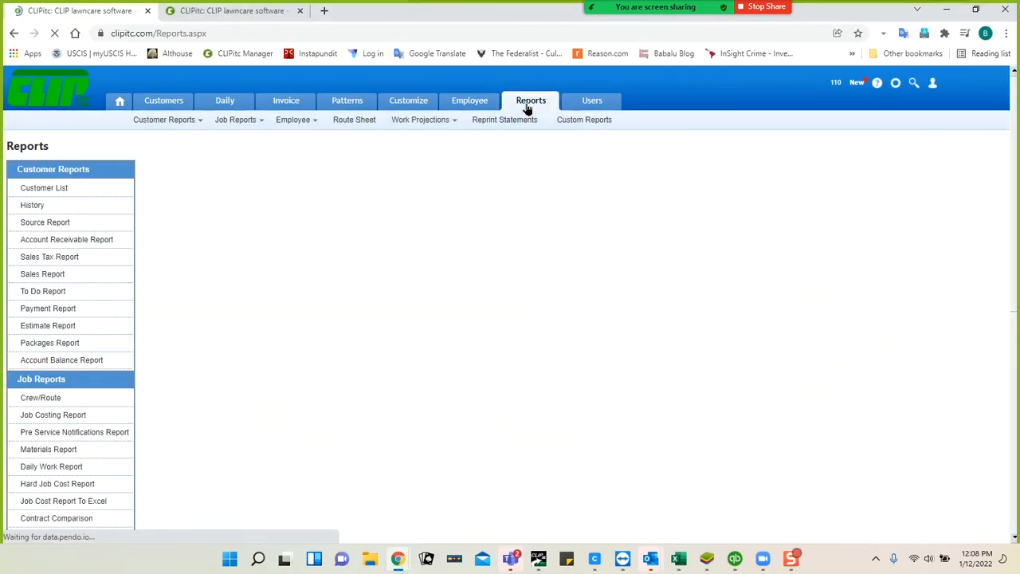
{"action": "left_click", "coordinate": [54, 258]}
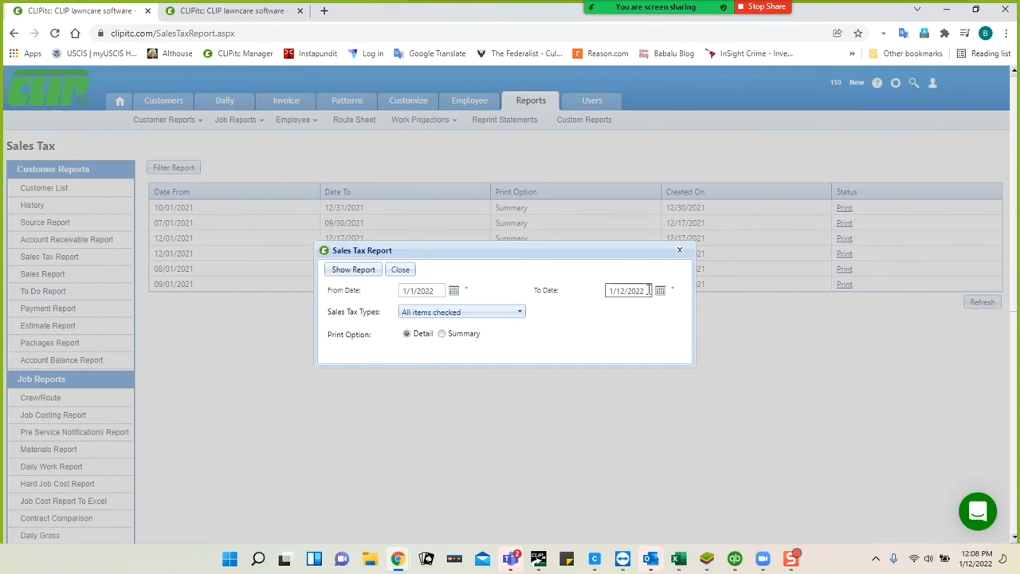
{"action": "left_click", "coordinate": [469, 312]}
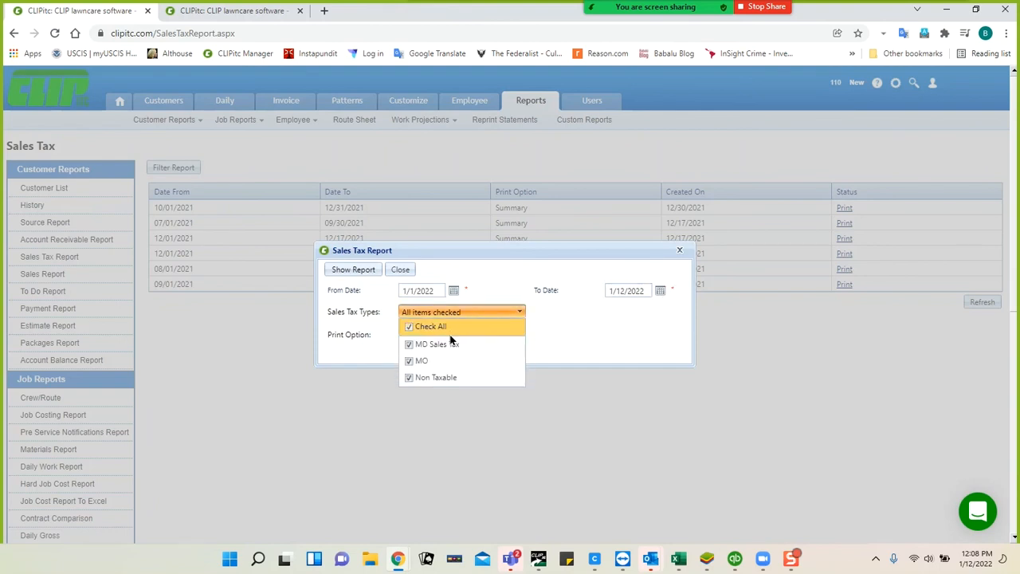
{"action": "left_click", "coordinate": [556, 341]}
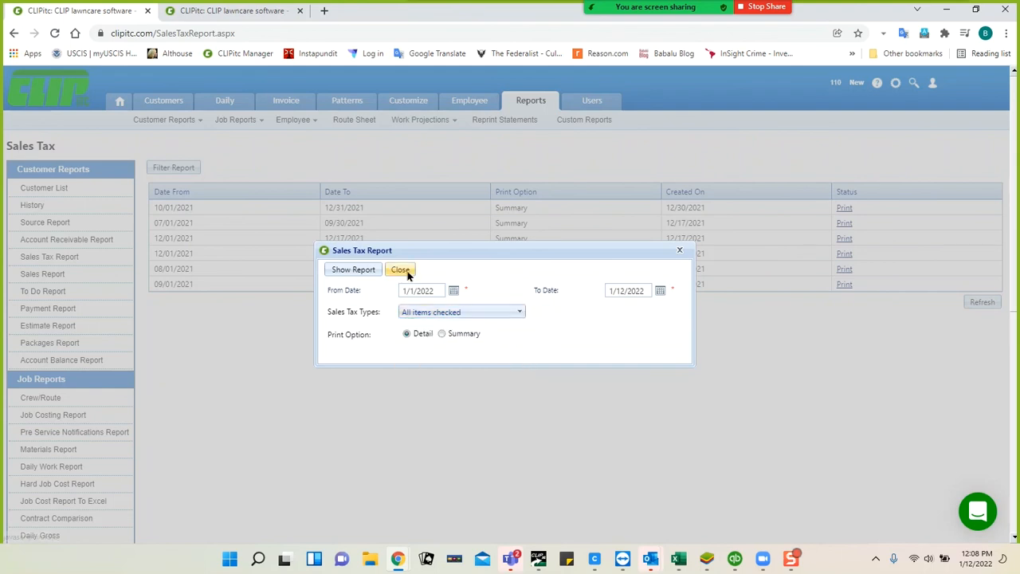
Step: Dismiss the report filter, open the saved summary Sales Tax report for 12/01/2021 to 12/17/2021, and examine the totals for each tax area
{"action": "left_click", "coordinate": [407, 269]}
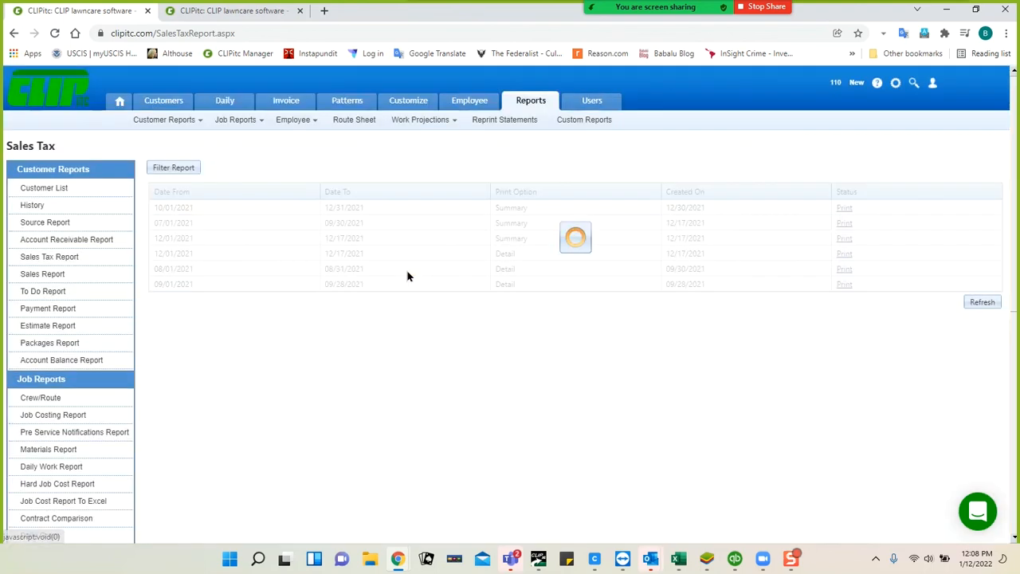
{"action": "left_click", "coordinate": [842, 239]}
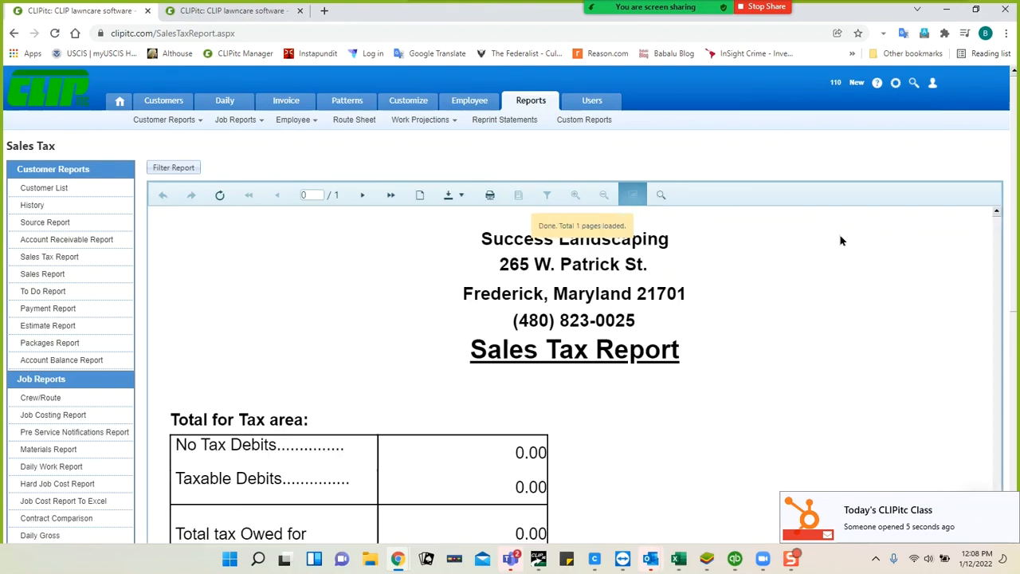
{"action": "scroll", "coordinate": [741, 317], "scroll_direction": "down", "scroll_amount": 2}
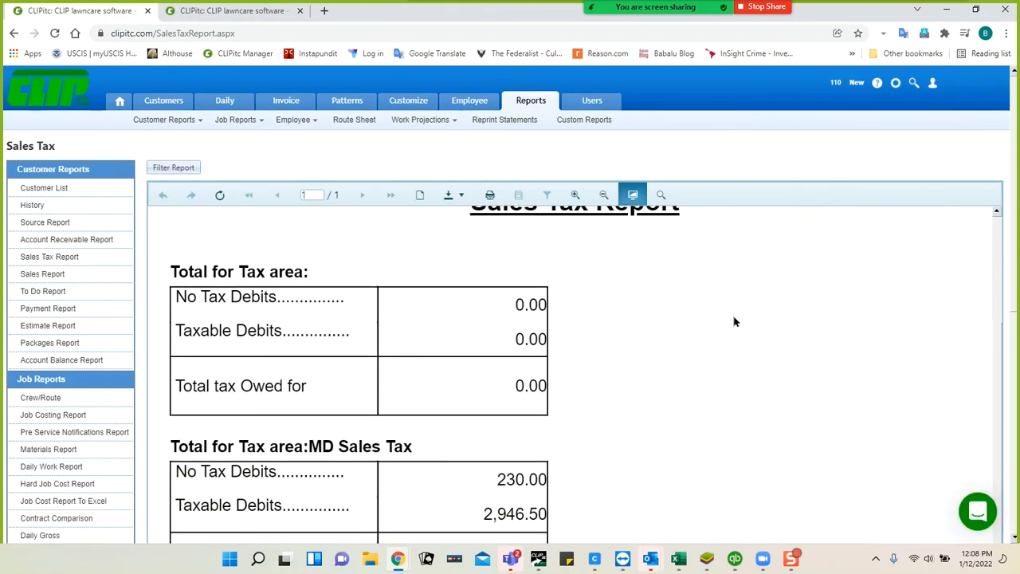
{"action": "scroll", "coordinate": [532, 400], "scroll_direction": "down", "scroll_amount": 1}
{"action": "scroll", "coordinate": [595, 417], "scroll_direction": "down", "scroll_amount": 2}
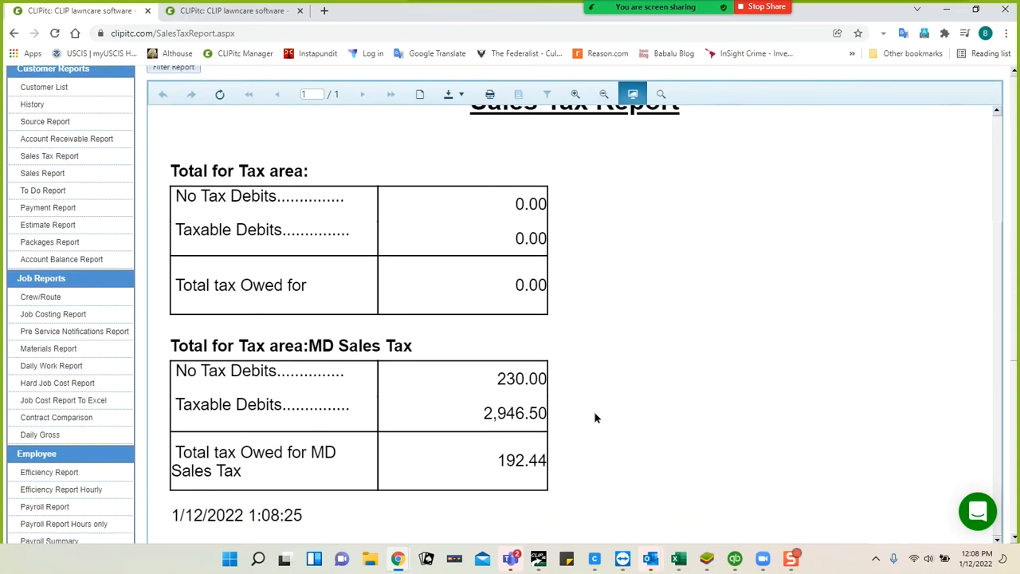
{"action": "scroll", "coordinate": [596, 415], "scroll_direction": "up", "scroll_amount": 3}
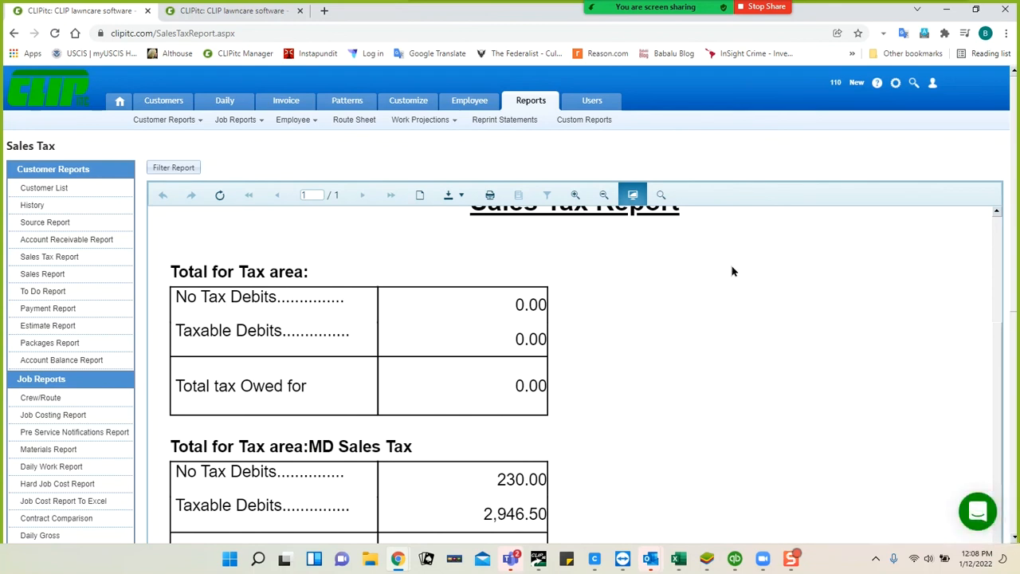
Step: Open the Invoices page and examine the invoice options, the installments section and the invoice batches created today
{"action": "left_click", "coordinate": [276, 103]}
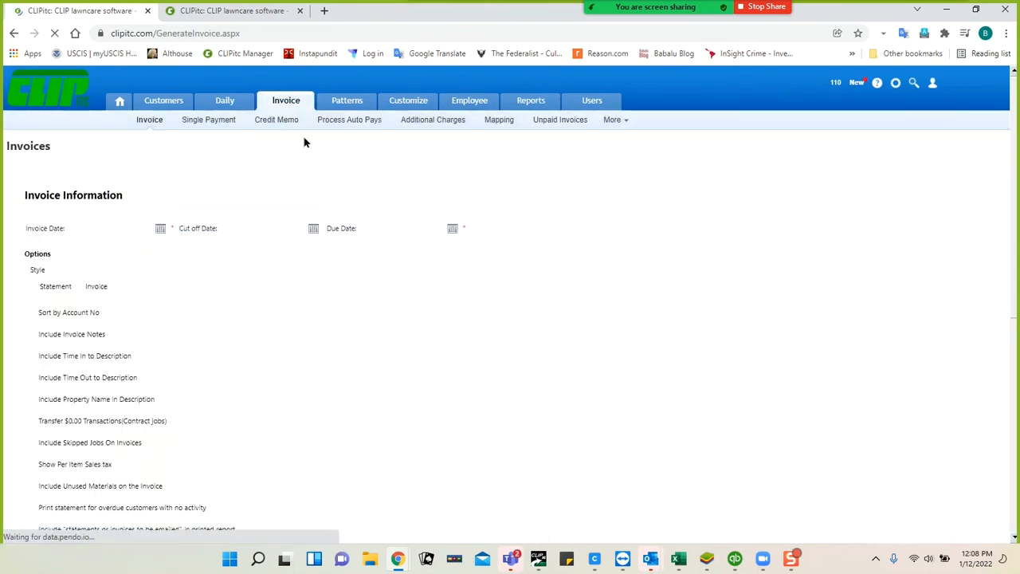
{"action": "scroll", "coordinate": [303, 144], "scroll_direction": "down", "scroll_amount": 2}
{"action": "scroll", "coordinate": [305, 148], "scroll_direction": "down", "scroll_amount": 4}
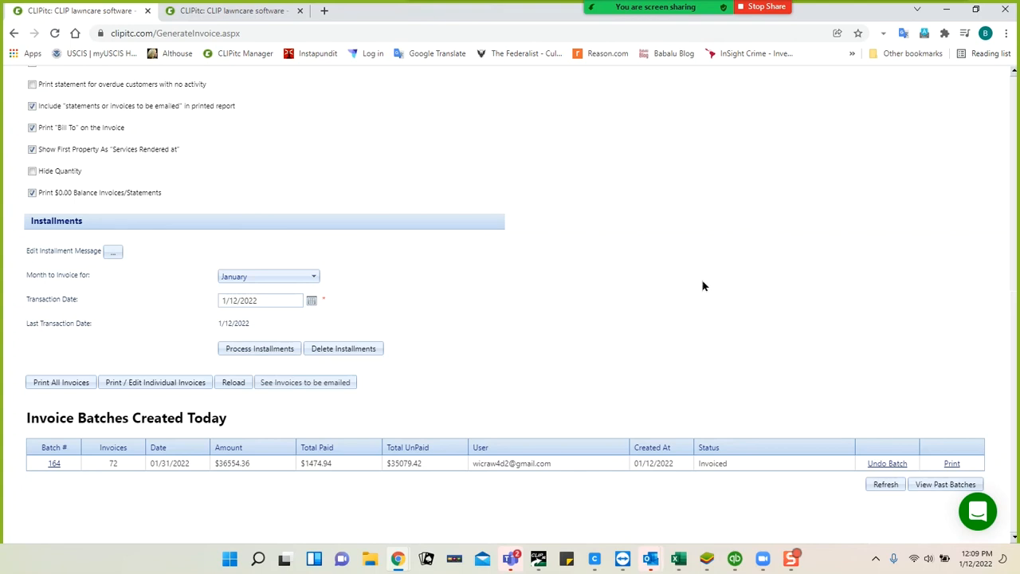
{"action": "scroll", "coordinate": [703, 285], "scroll_direction": "up", "scroll_amount": 6}
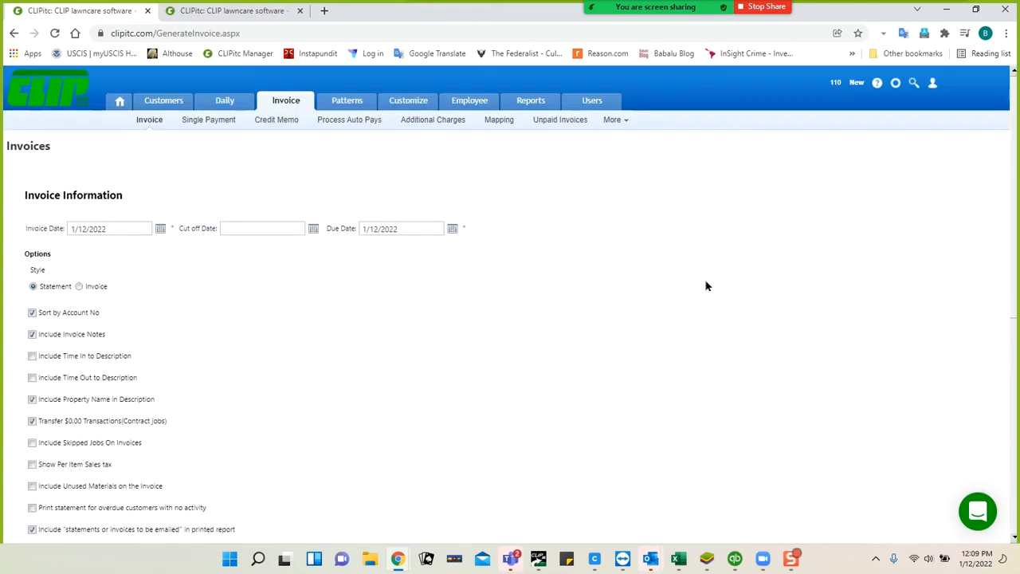
Step: Generate the Unpaid Invoices report with an end invoice date of 11/12/2021 and no start date
{"action": "left_click", "coordinate": [571, 126]}
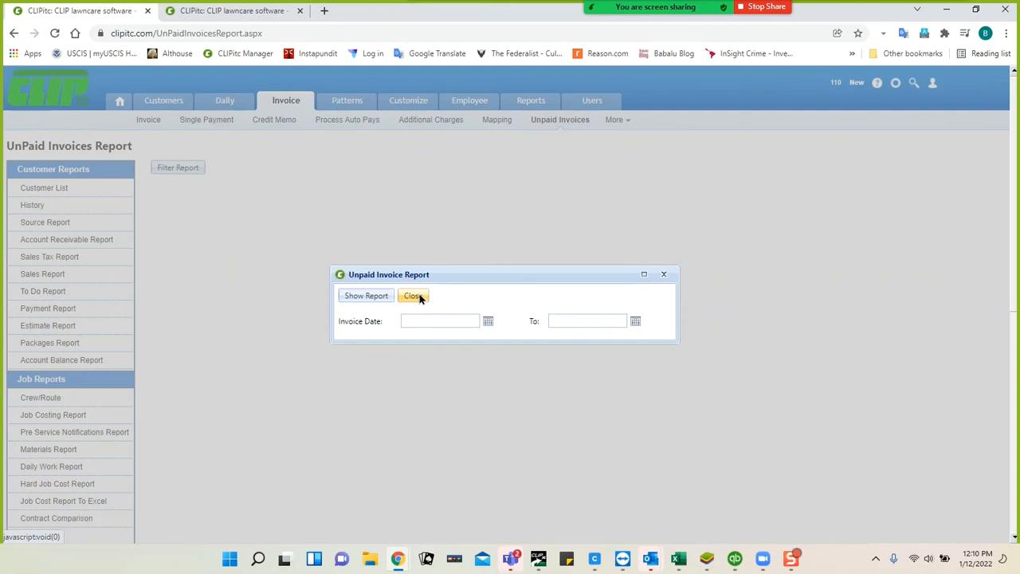
{"action": "left_click", "coordinate": [635, 324]}
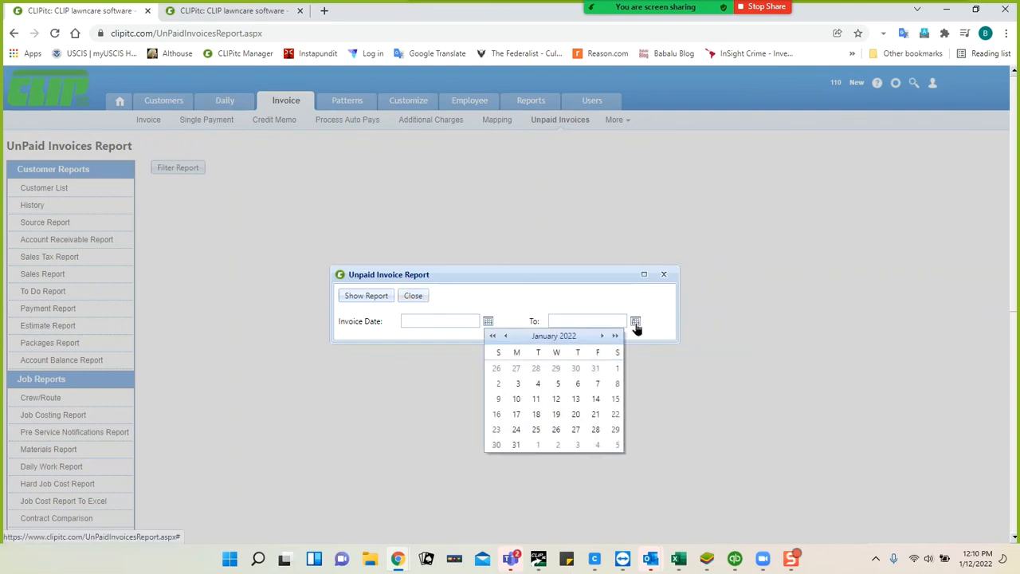
{"action": "left_click", "coordinate": [506, 336]}
{"action": "left_click", "coordinate": [506, 337]}
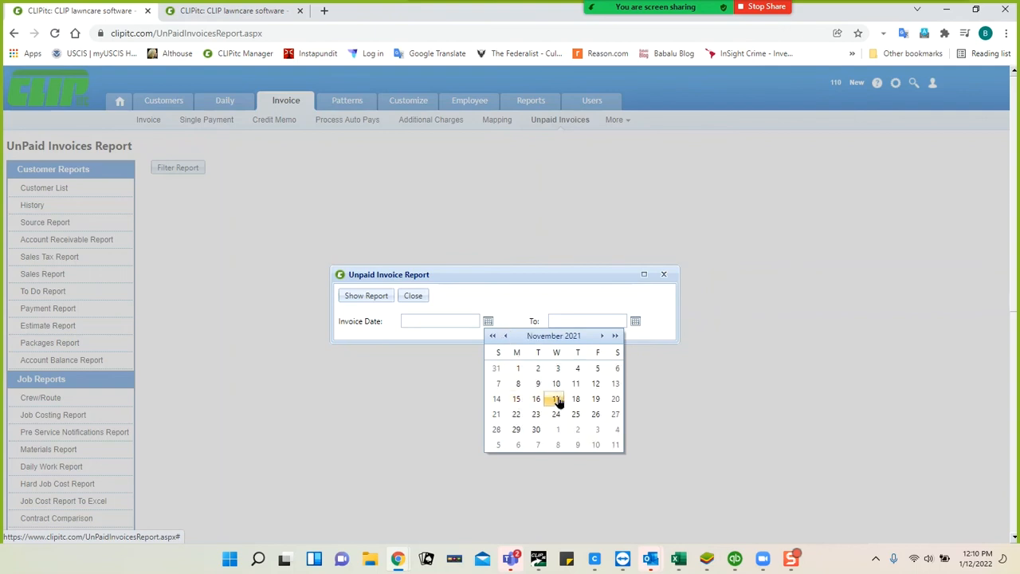
{"action": "left_click", "coordinate": [596, 385]}
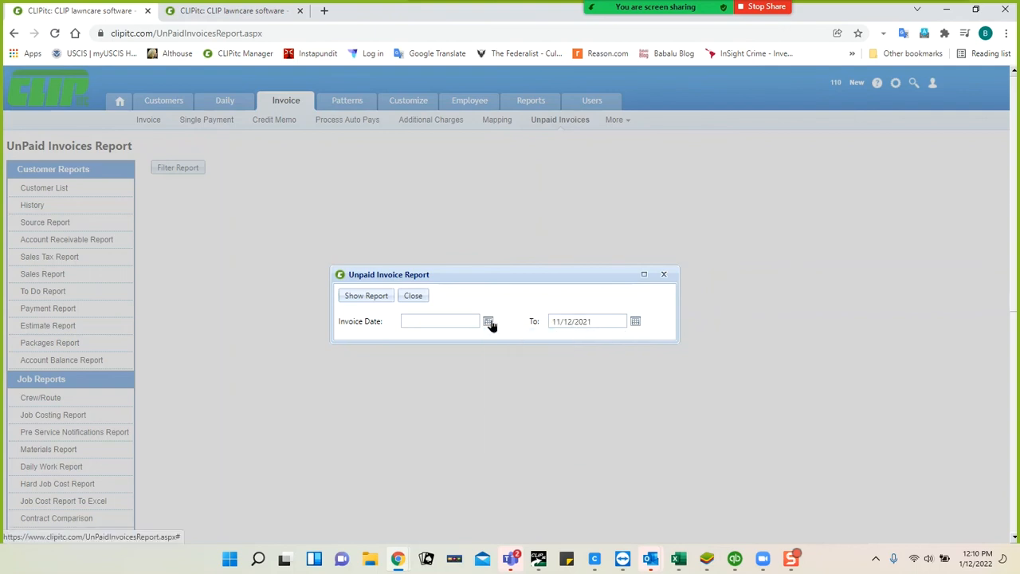
{"action": "left_click", "coordinate": [377, 298]}
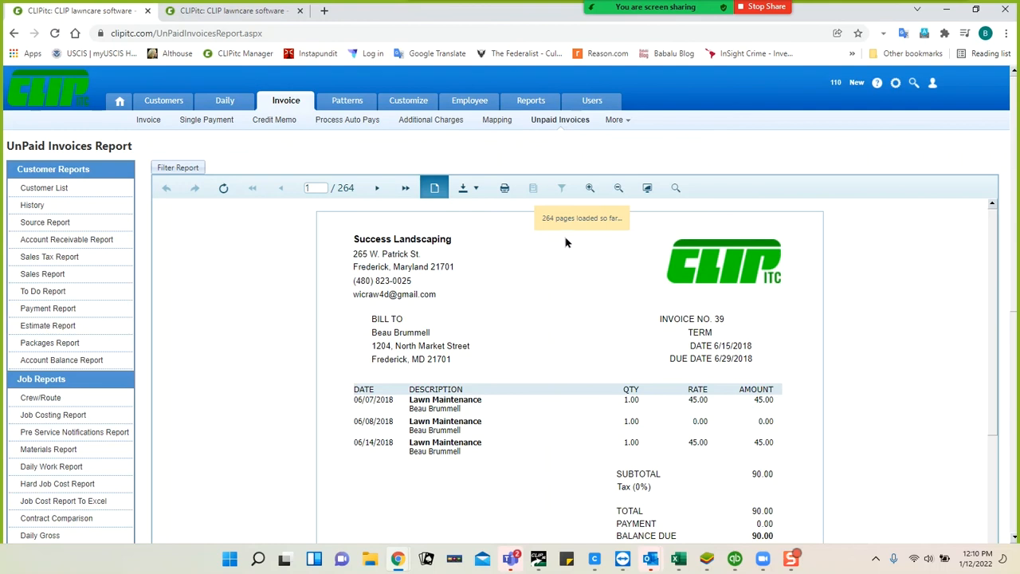
{"action": "scroll", "coordinate": [542, 281], "scroll_direction": "down", "scroll_amount": 1}
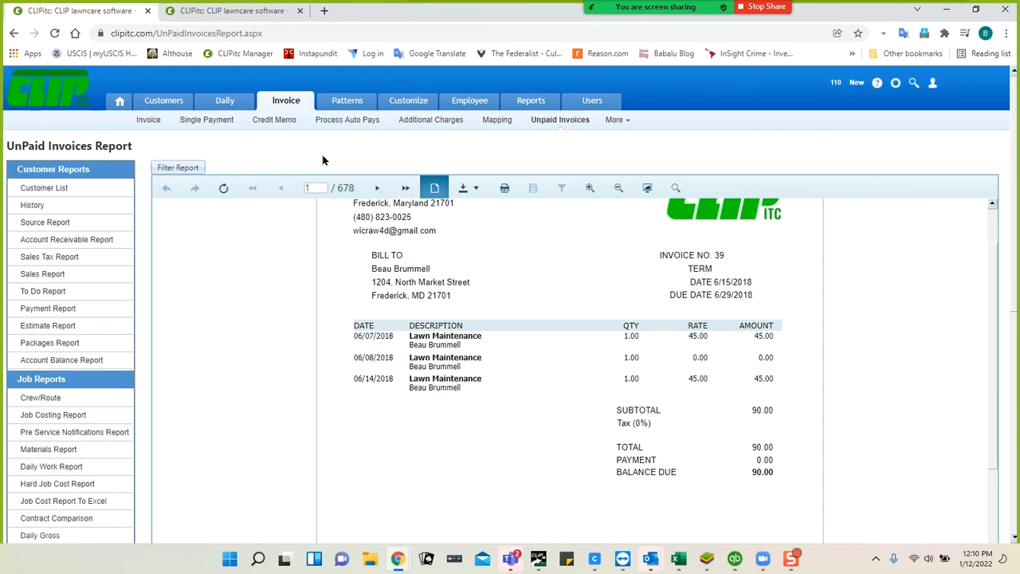
Step: Return to the customer's property record in the other account, review the Snow - Installment package's monthly installments, and save the property
{"action": "left_click", "coordinate": [230, 11]}
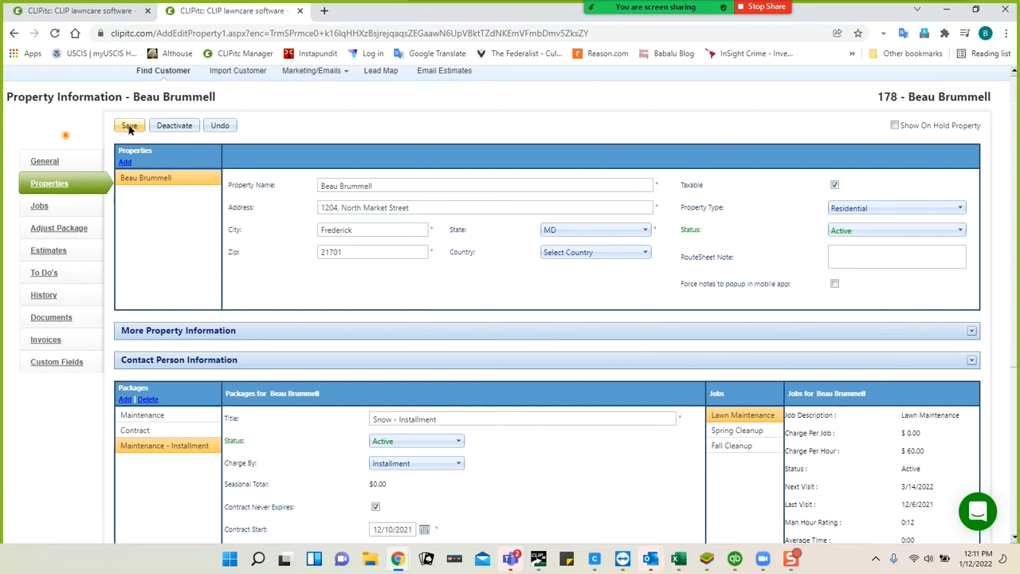
{"action": "scroll", "coordinate": [405, 313], "scroll_direction": "down", "scroll_amount": 3}
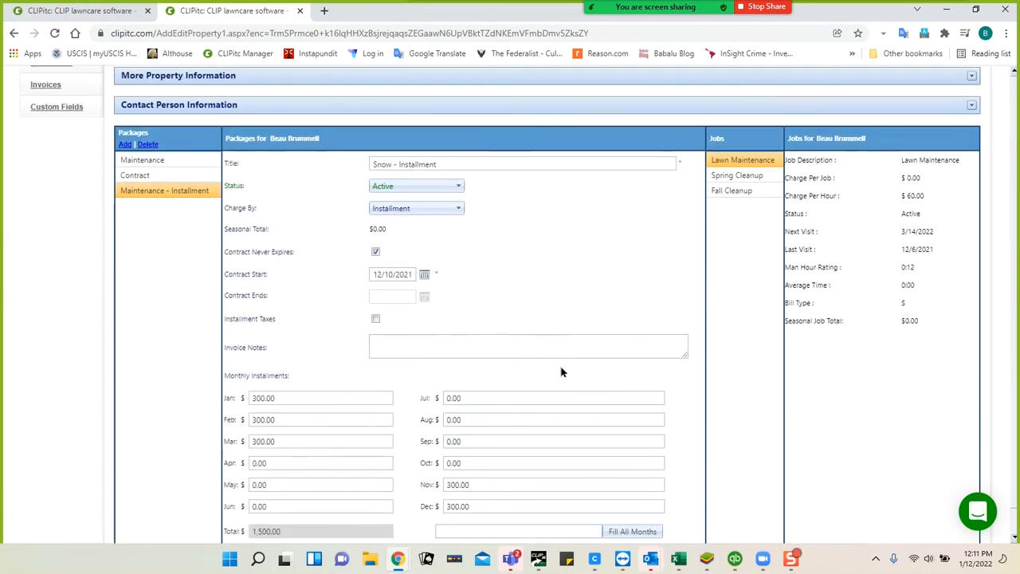
{"action": "scroll", "coordinate": [561, 371], "scroll_direction": "down", "scroll_amount": 1}
{"action": "scroll", "coordinate": [561, 371], "scroll_direction": "up", "scroll_amount": 3}
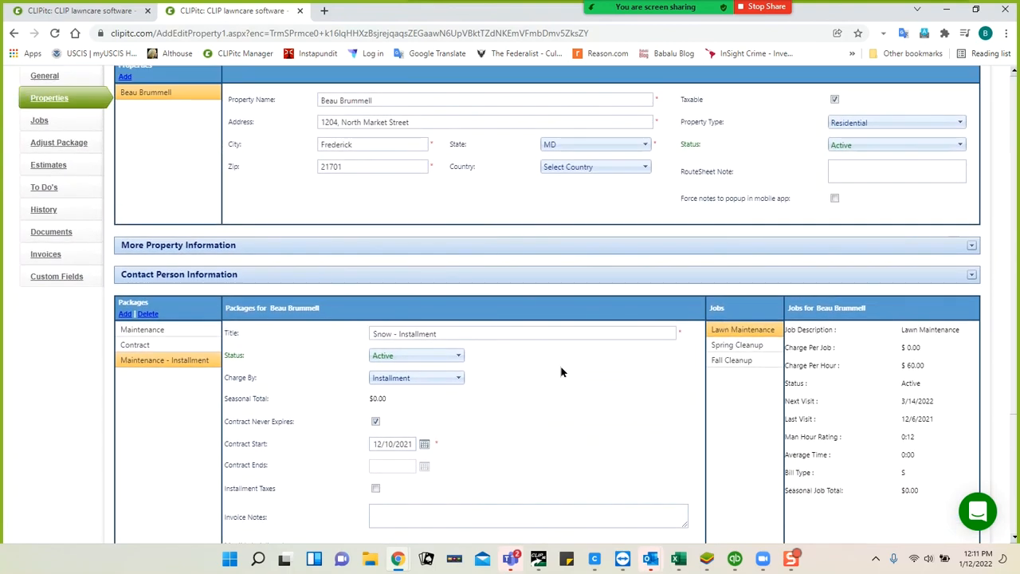
{"action": "scroll", "coordinate": [561, 372], "scroll_direction": "down", "scroll_amount": 3}
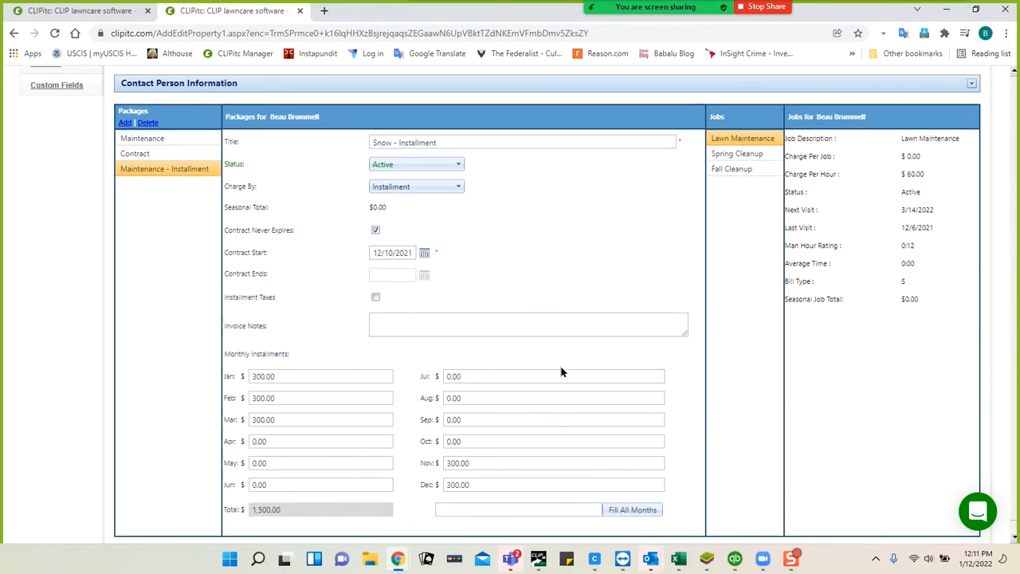
{"action": "scroll", "coordinate": [560, 372], "scroll_direction": "up", "scroll_amount": 4}
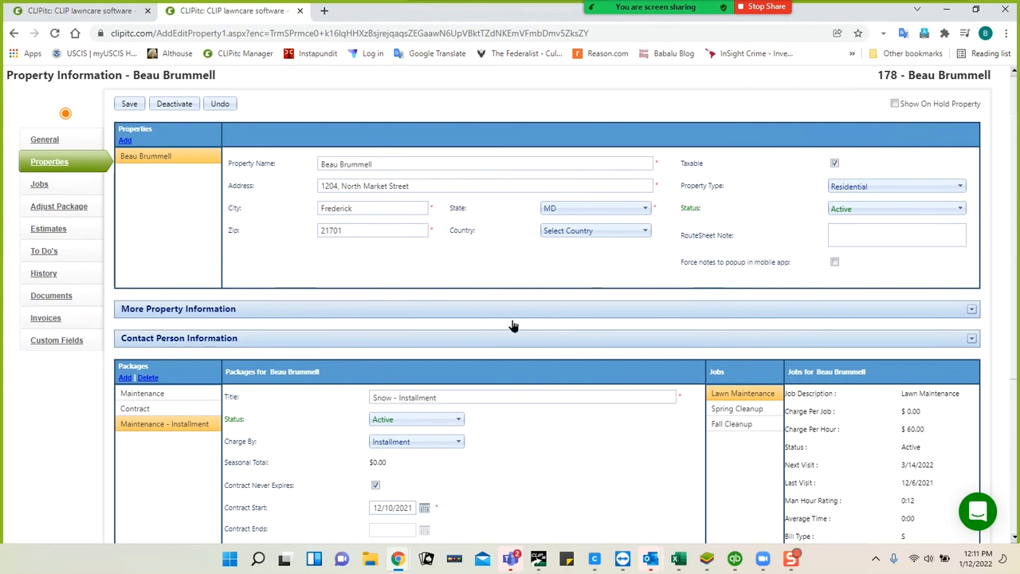
{"action": "left_click", "coordinate": [129, 104]}
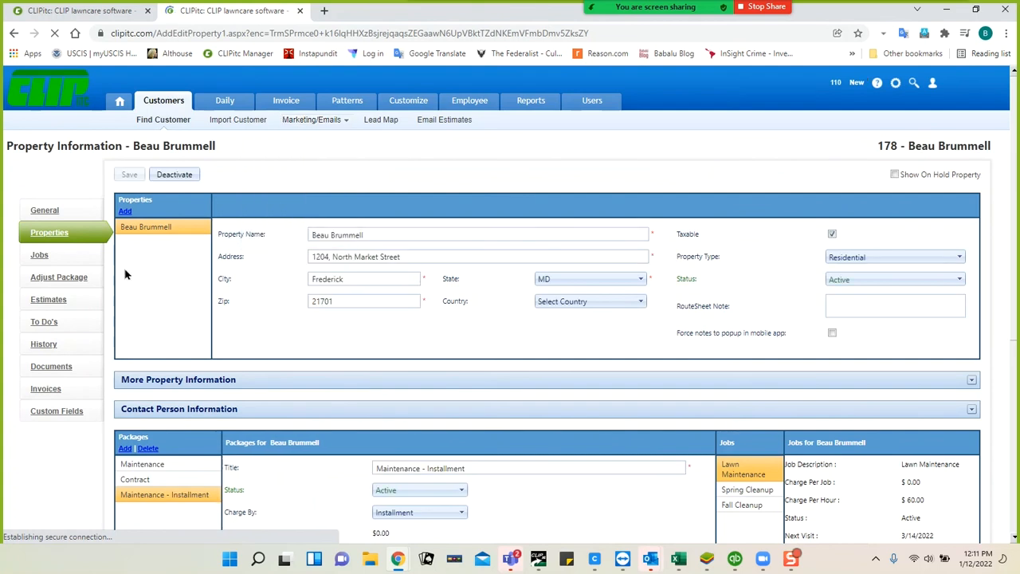
Step: Open the customer's invoice list and generate the printable customer statement from it
{"action": "left_click", "coordinate": [44, 387]}
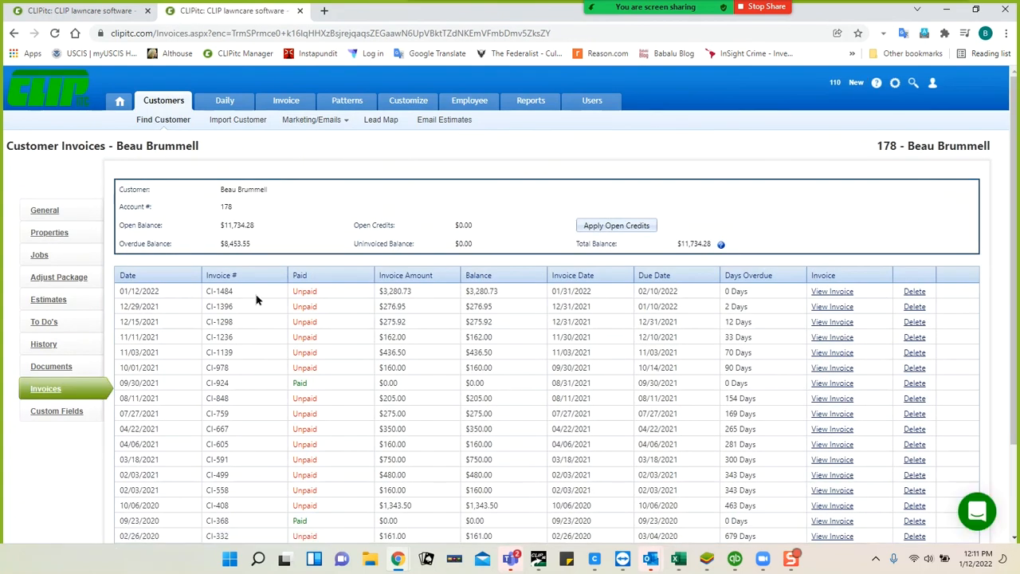
{"action": "scroll", "coordinate": [521, 337], "scroll_direction": "down", "scroll_amount": 3}
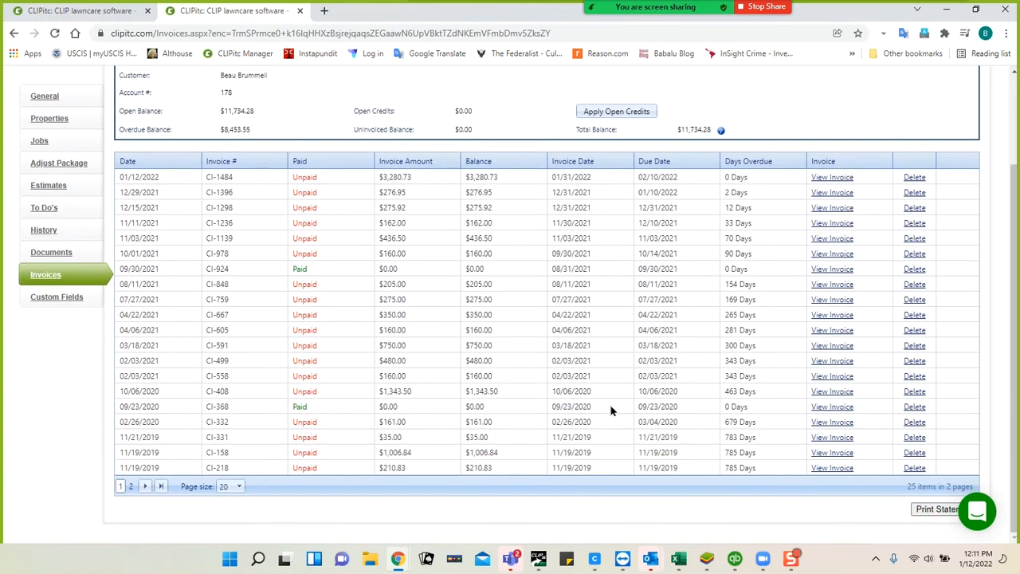
{"action": "left_click", "coordinate": [926, 510]}
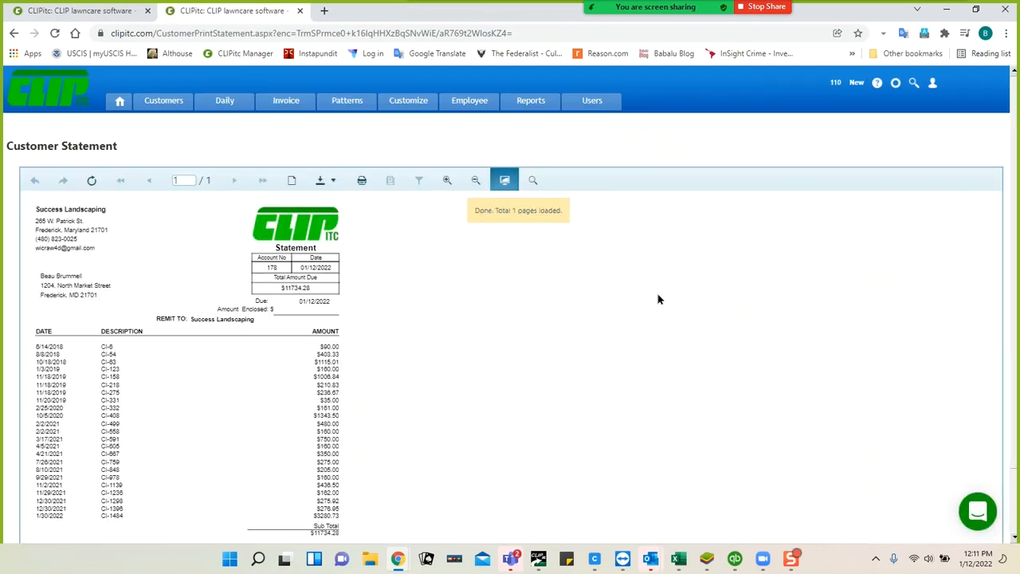
Step: Enlarge the customer statement and examine its listed invoices, subtotal, other overdue balances and total amount due
{"action": "scroll", "coordinate": [580, 337], "scroll_direction": "down", "scroll_amount": 1}
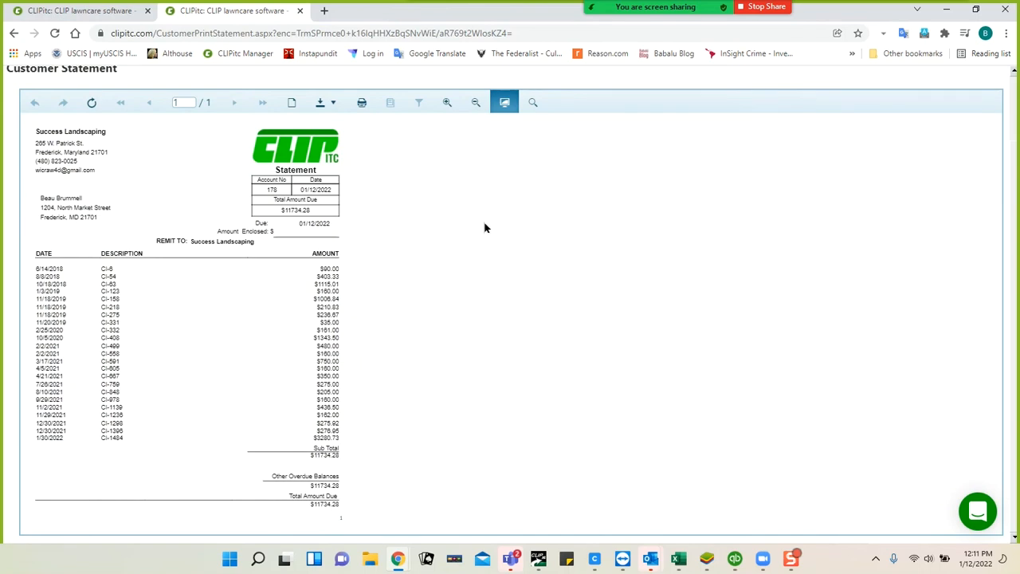
{"action": "left_click", "coordinate": [446, 102]}
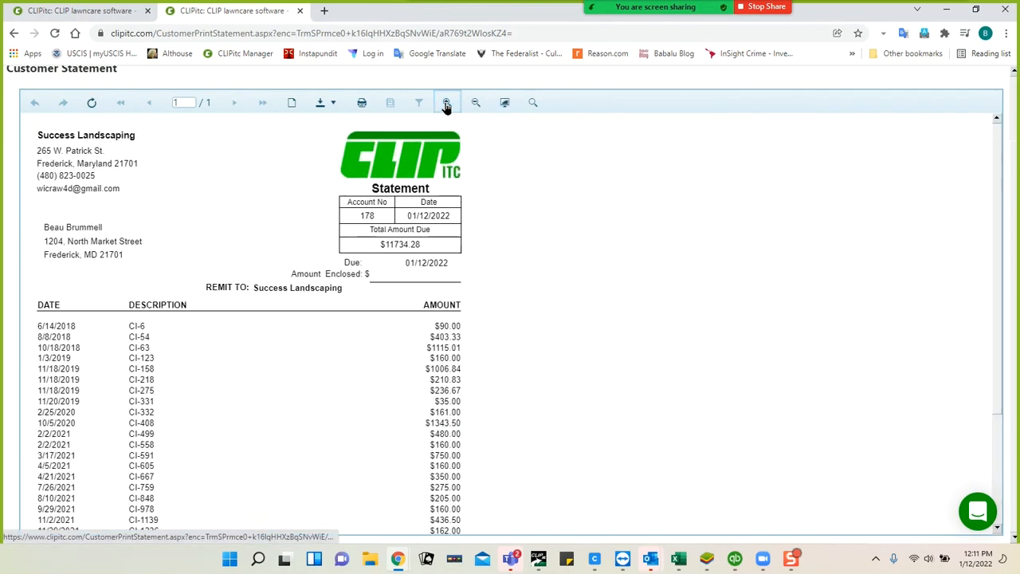
{"action": "left_click", "coordinate": [446, 103]}
{"action": "scroll", "coordinate": [717, 321], "scroll_direction": "down", "scroll_amount": 3}
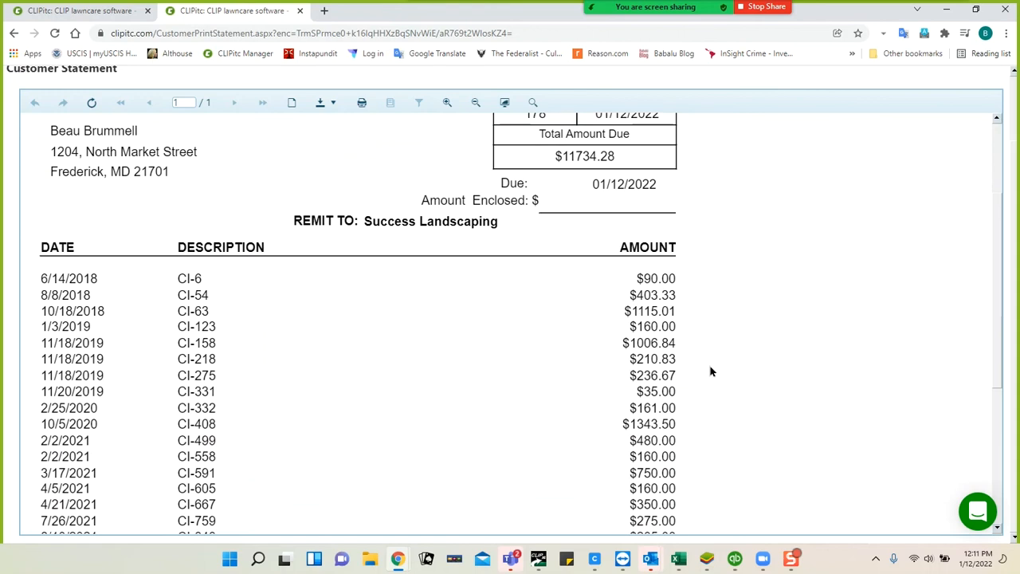
{"action": "scroll", "coordinate": [712, 370], "scroll_direction": "down", "scroll_amount": 4}
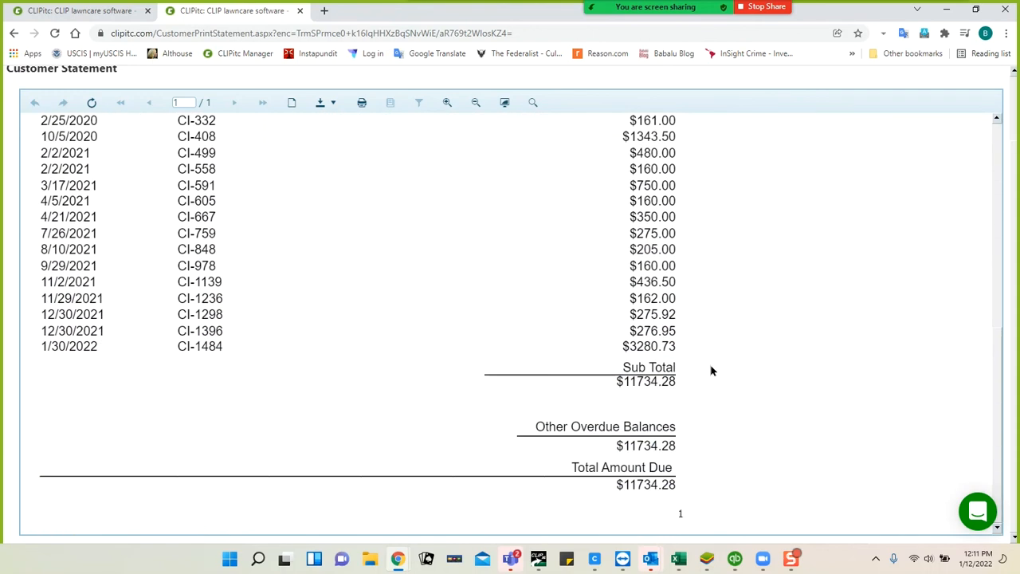
{"action": "scroll", "coordinate": [716, 367], "scroll_direction": "up", "scroll_amount": 3}
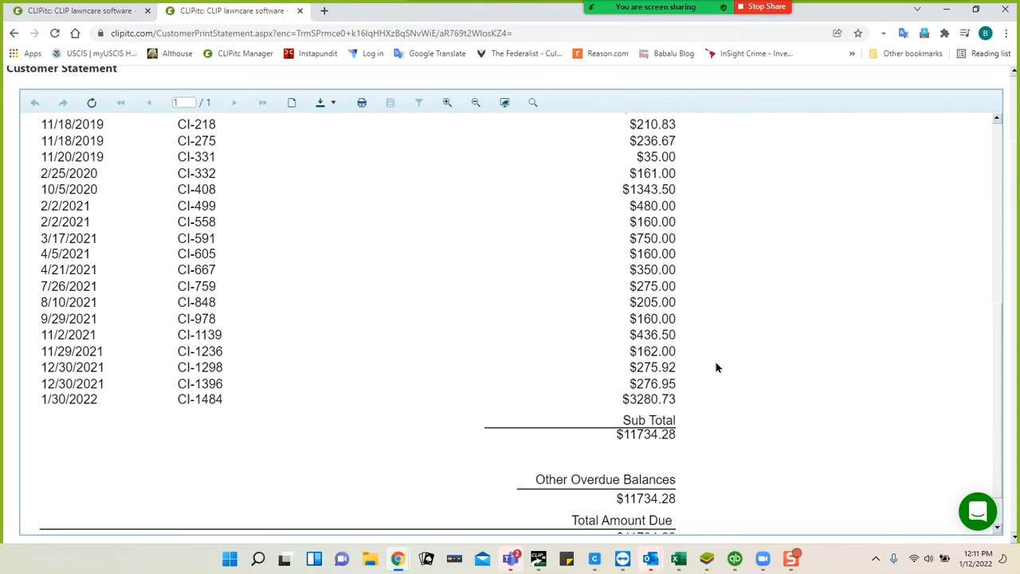
{"action": "scroll", "coordinate": [715, 367], "scroll_direction": "down", "scroll_amount": 3}
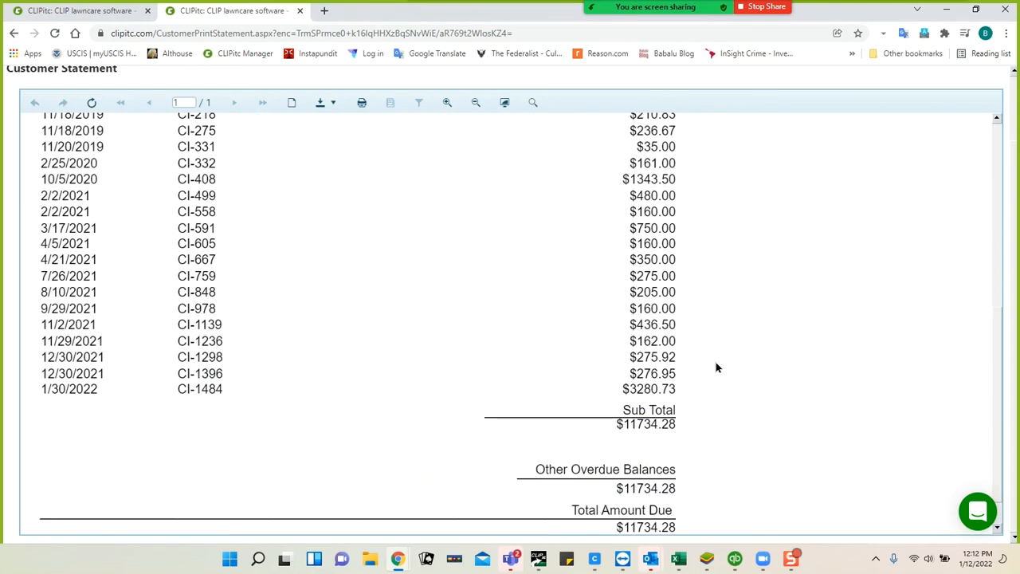
{"action": "scroll", "coordinate": [716, 367], "scroll_direction": "up", "scroll_amount": 3}
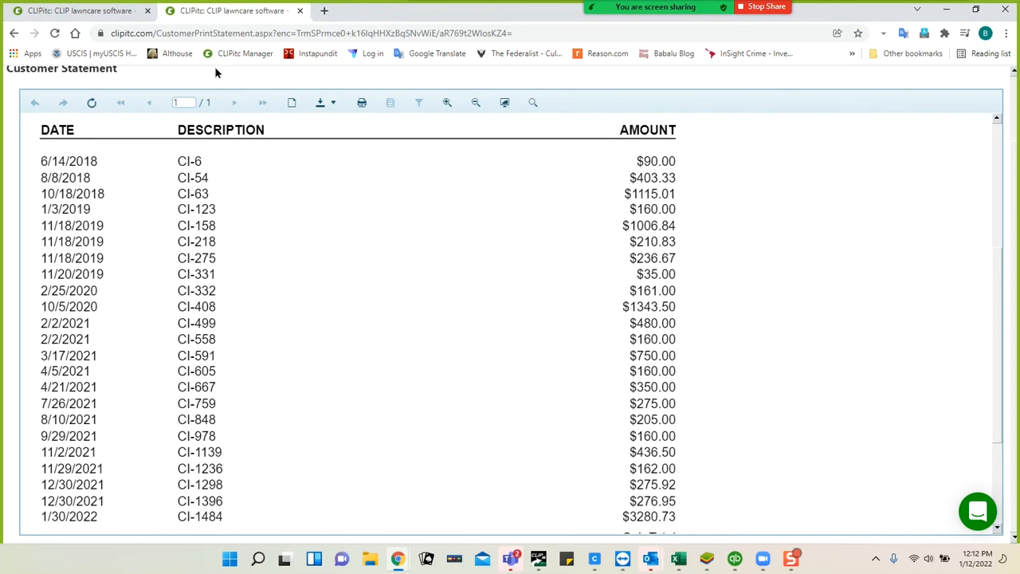
{"action": "scroll", "coordinate": [132, 105], "scroll_direction": "up", "scroll_amount": 1}
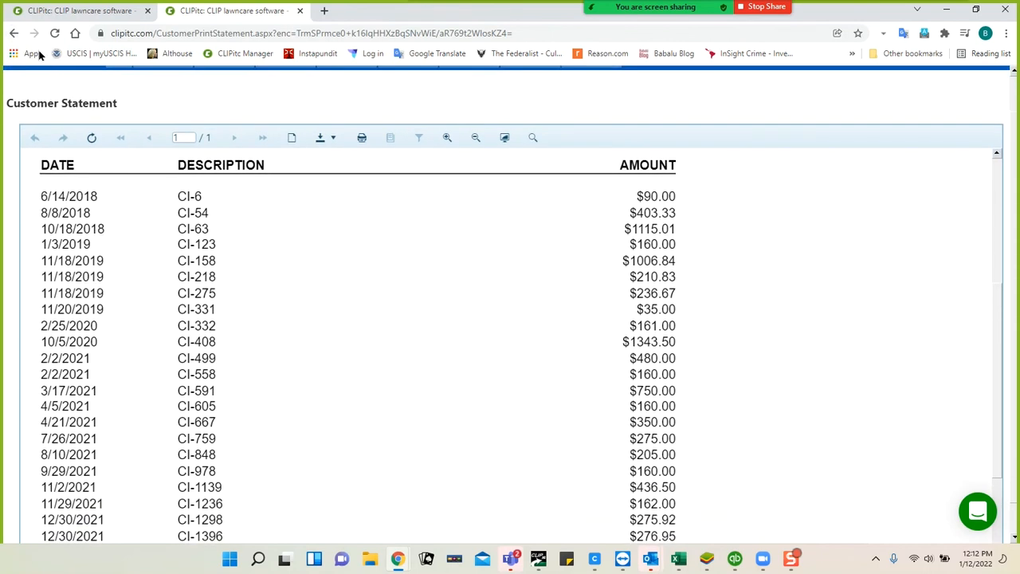
Step: Go back to the customer's invoice list, allowing the form resubmission, and review the paid and unpaid invoices
{"action": "left_click", "coordinate": [15, 34]}
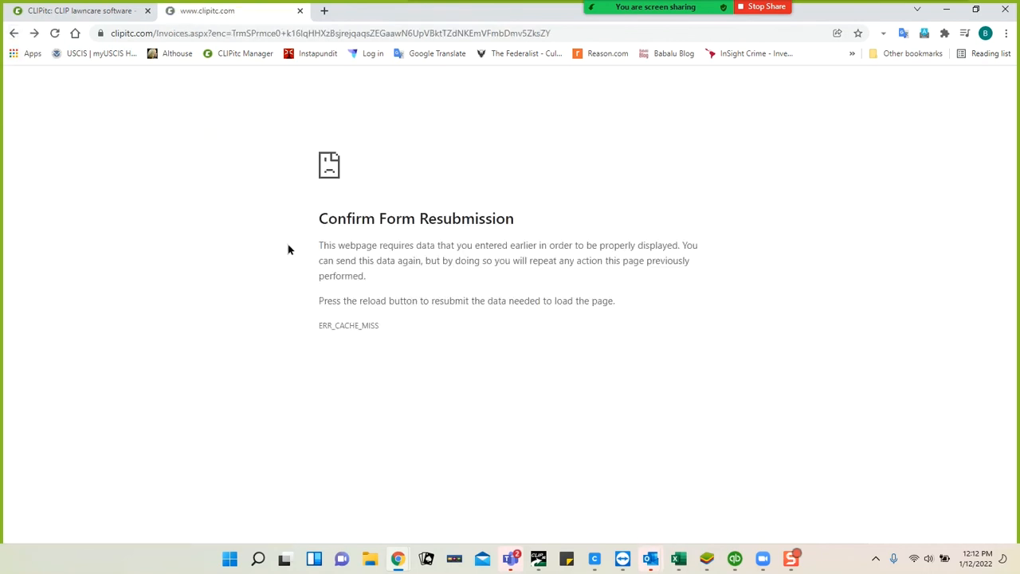
{"action": "left_click", "coordinate": [54, 32]}
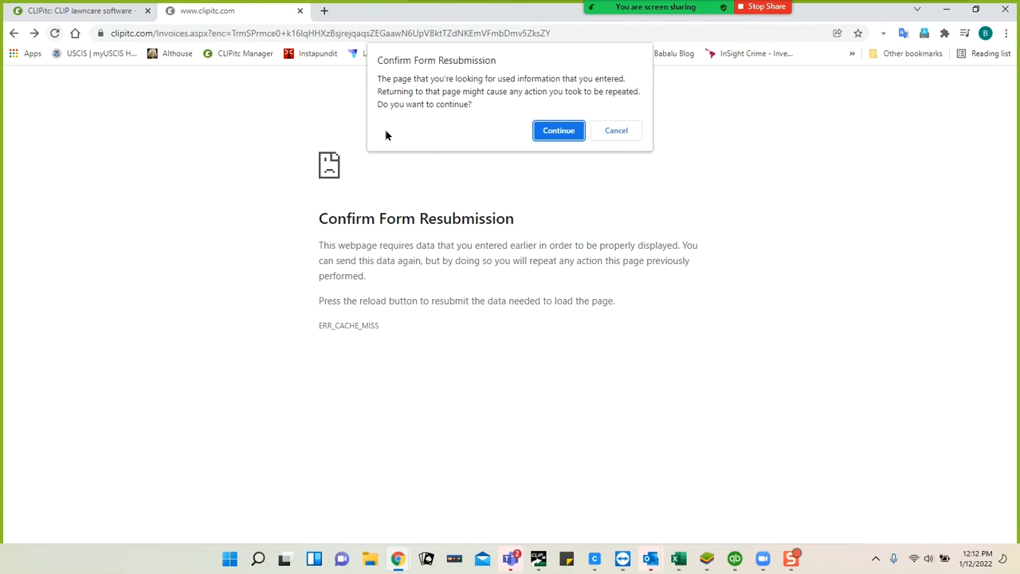
{"action": "left_click", "coordinate": [549, 134]}
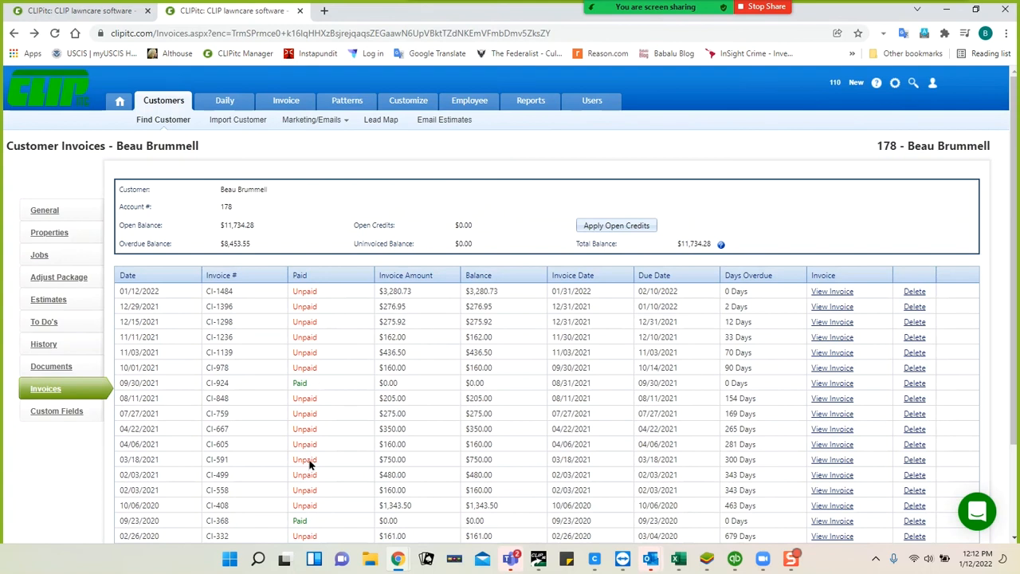
{"action": "scroll", "coordinate": [316, 455], "scroll_direction": "down", "scroll_amount": 1}
{"action": "scroll", "coordinate": [317, 458], "scroll_direction": "down", "scroll_amount": 1}
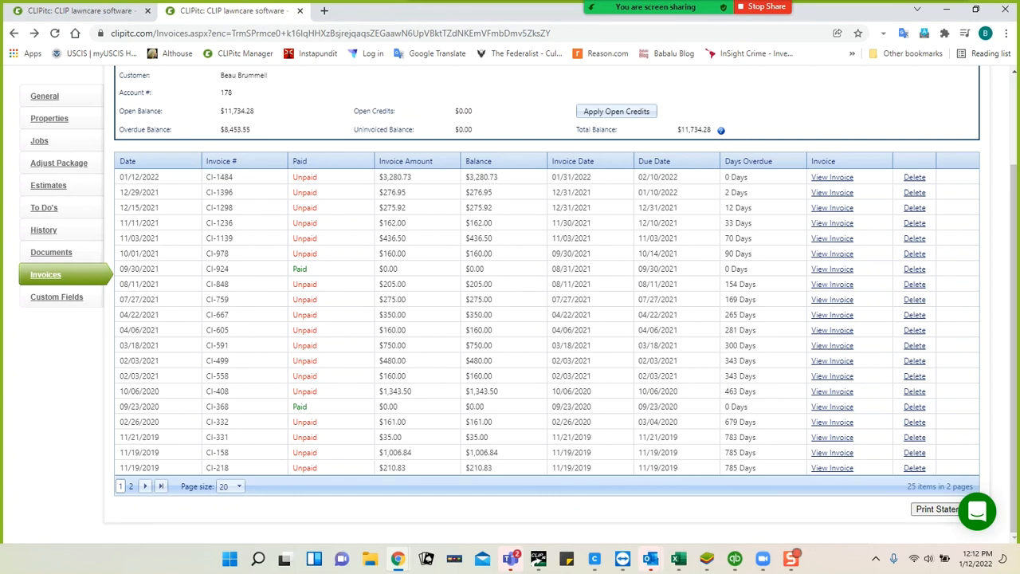
Step: Leave the customer's invoices for the customer list, and open the Custom Reports page in the reports area
{"action": "scroll", "coordinate": [601, 255], "scroll_direction": "up", "scroll_amount": 3}
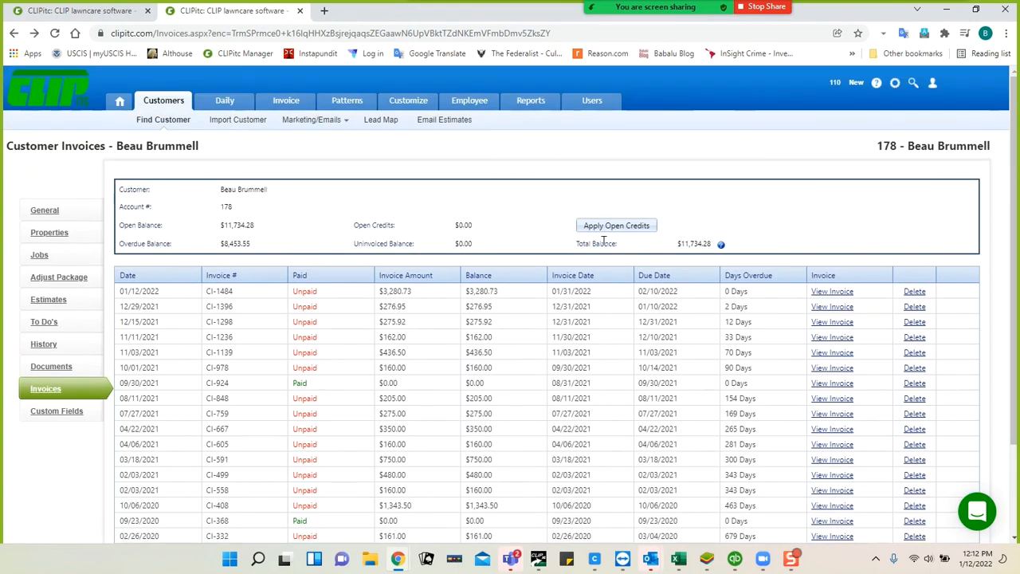
{"action": "left_click", "coordinate": [154, 106]}
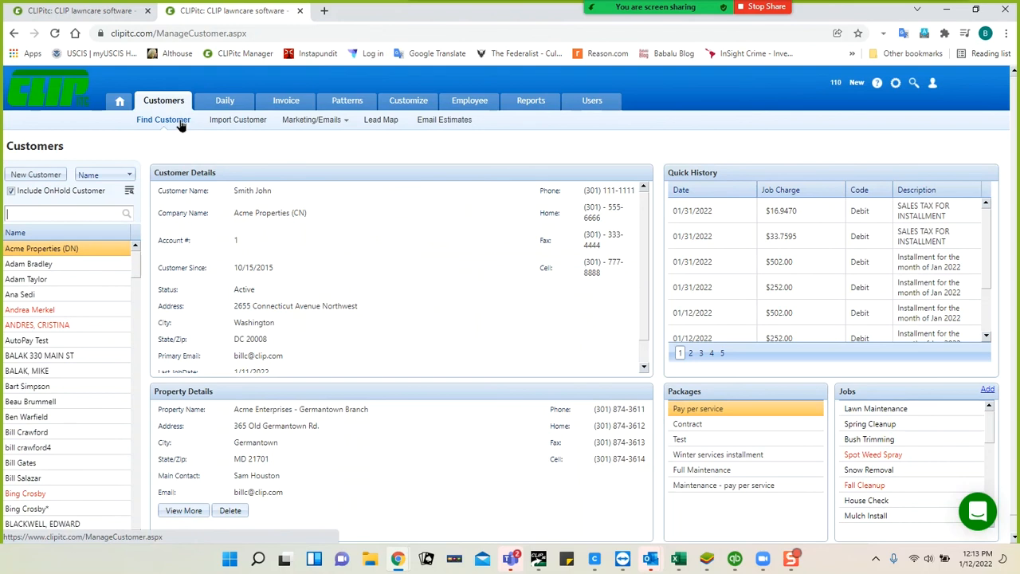
{"action": "left_click", "coordinate": [182, 125]}
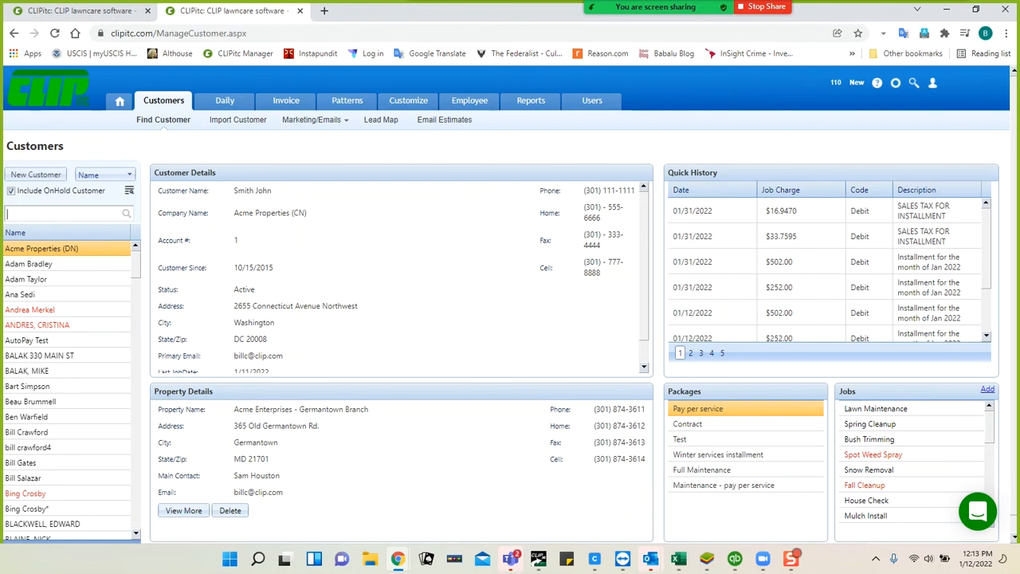
{"action": "left_click", "coordinate": [532, 106]}
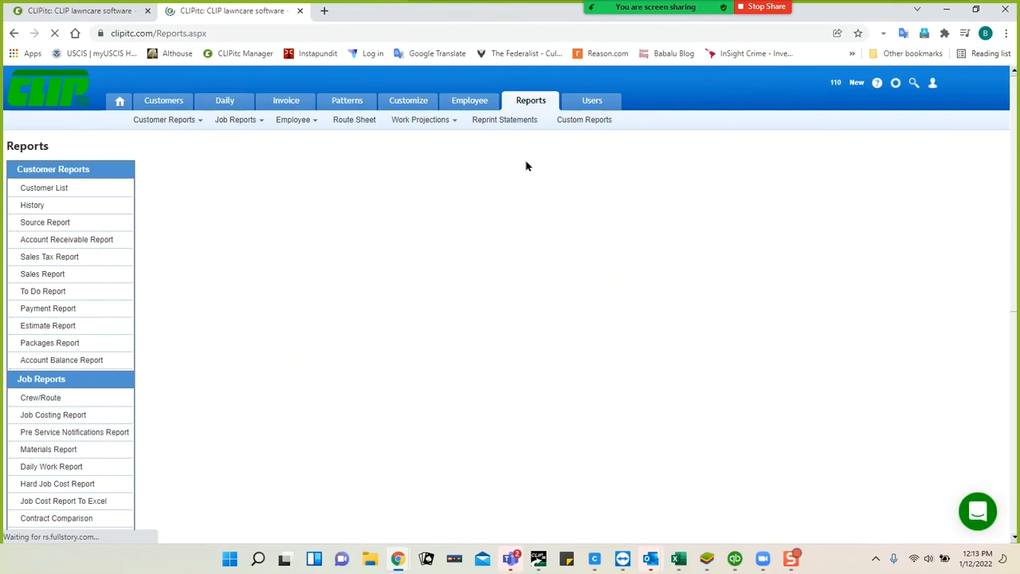
{"action": "left_click", "coordinate": [580, 122]}
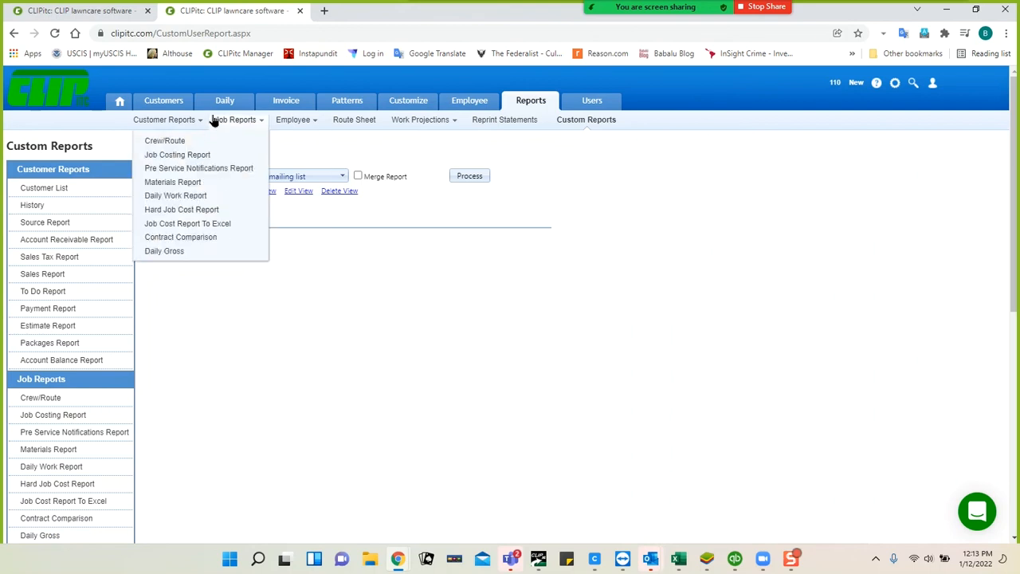
Step: Reopen the same customer's property record from the customer list and select its Maintenance - Installment package
{"action": "left_click", "coordinate": [165, 104]}
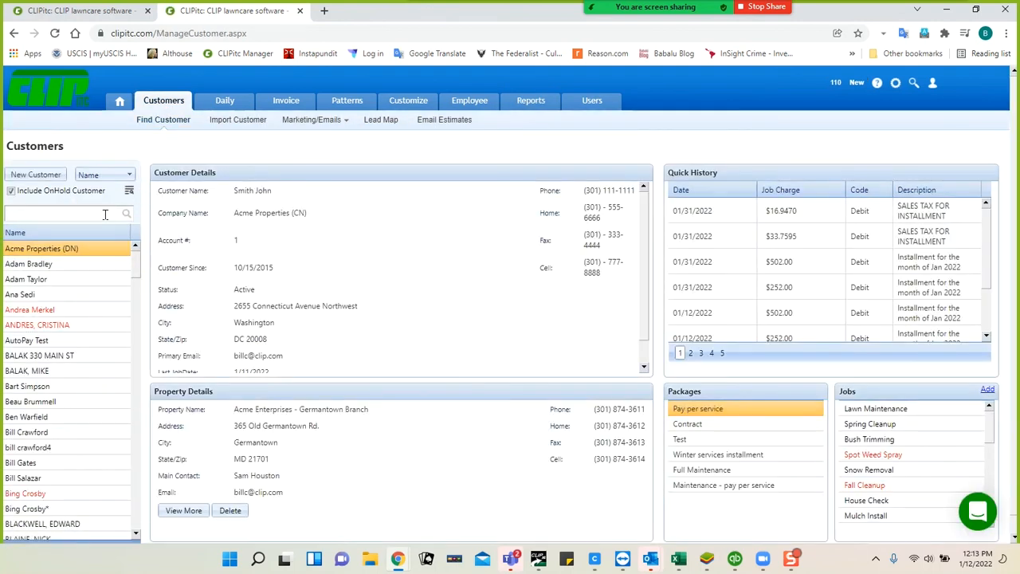
{"action": "left_click", "coordinate": [52, 402]}
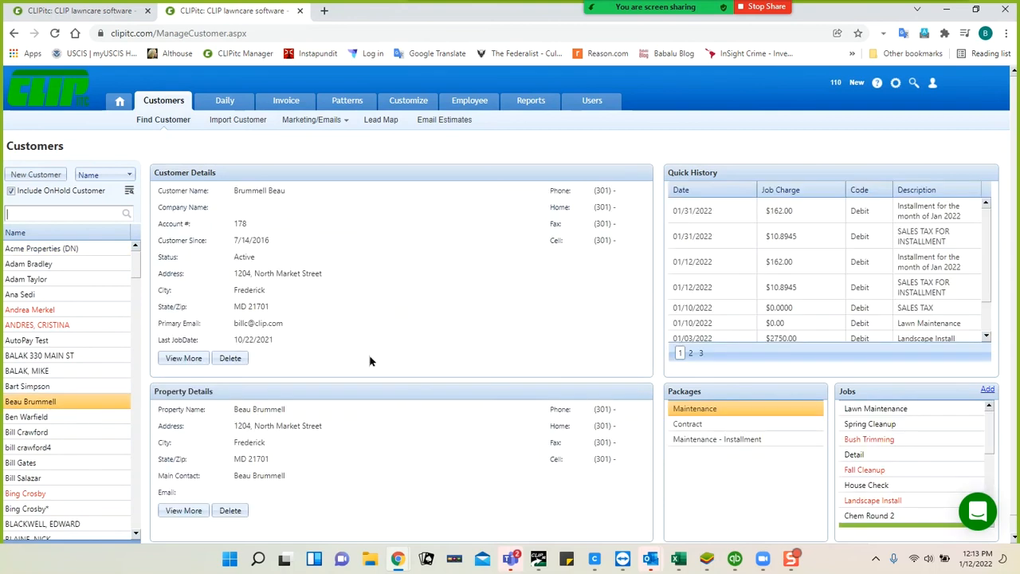
{"action": "left_click", "coordinate": [193, 510]}
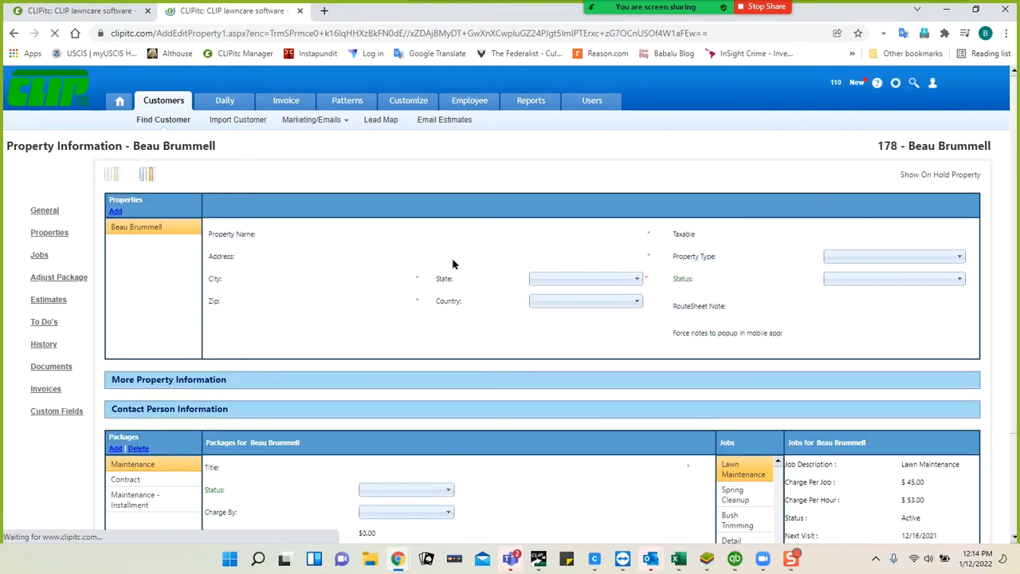
{"action": "left_click", "coordinate": [137, 495]}
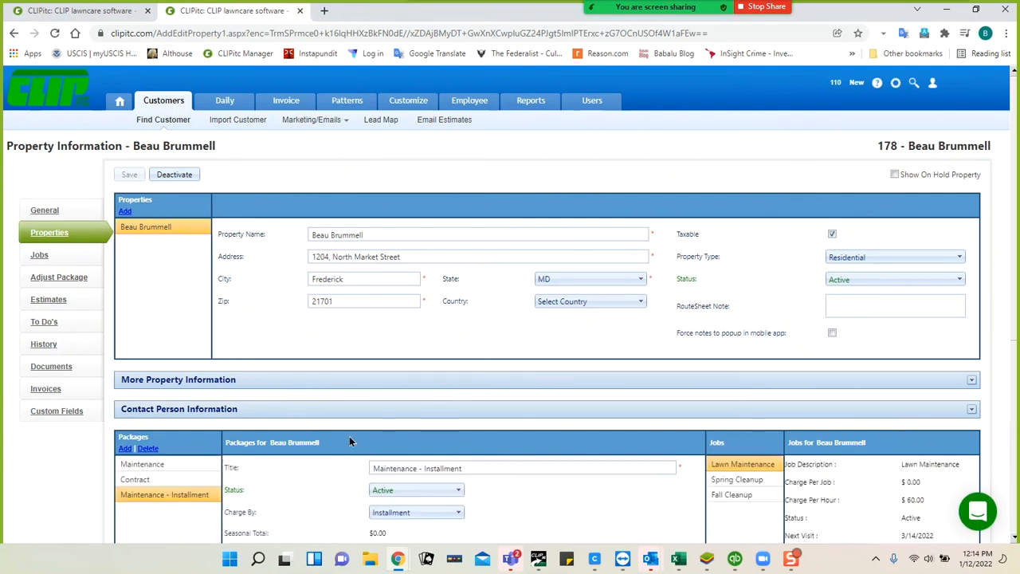
Step: Set the November monthly installment of the Maintenance - Installment package to 300.00
{"action": "scroll", "coordinate": [349, 435], "scroll_direction": "down", "scroll_amount": 5}
{"action": "left_click", "coordinate": [505, 449]}
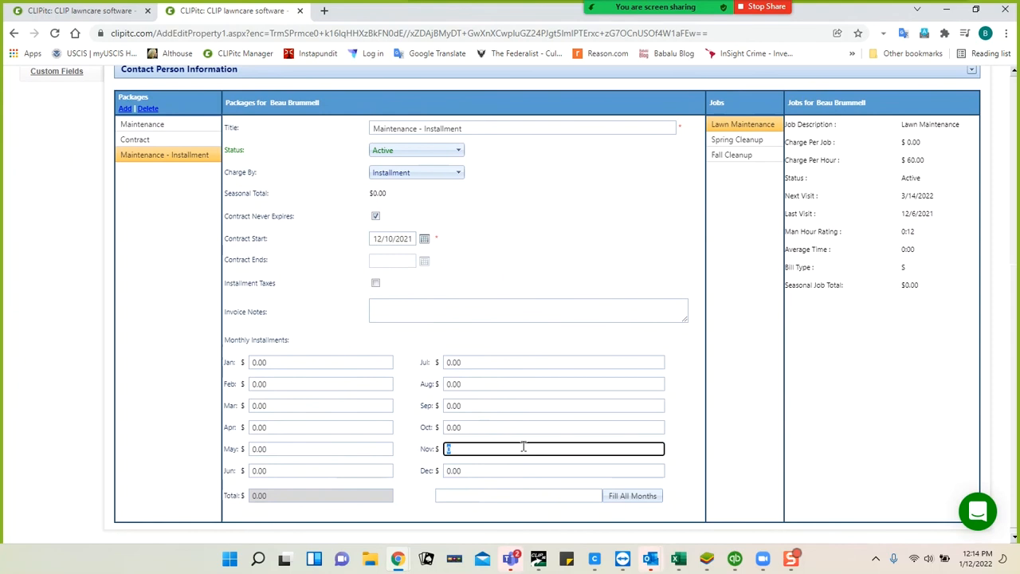
{"action": "type", "text": "300"}
{"action": "left_click", "coordinate": [337, 278]}
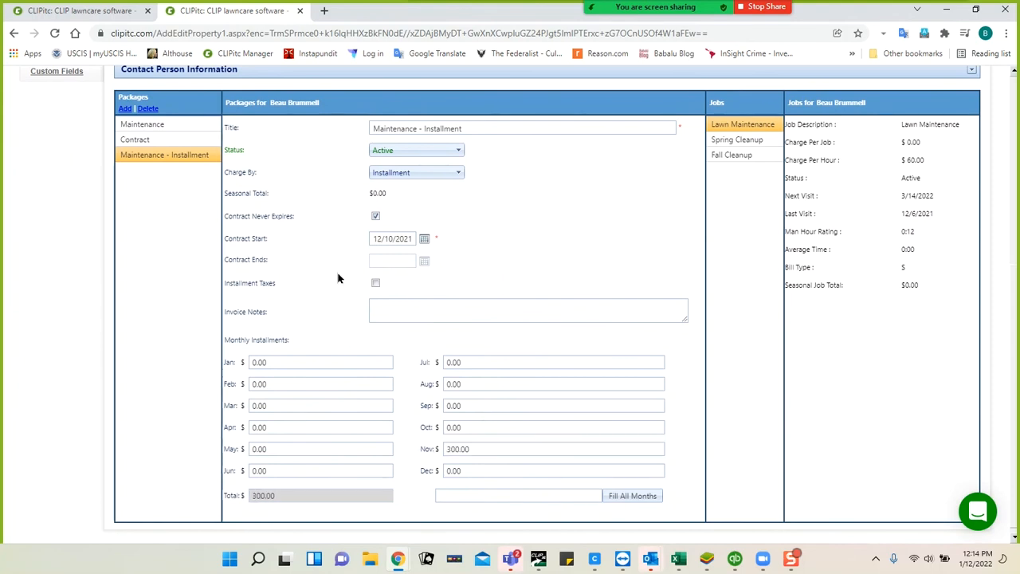
Step: Save the property, accept changing the package's Charge Per Jobs services to Include In Contract, and dismiss the Properties tour
{"action": "scroll", "coordinate": [338, 278], "scroll_direction": "up", "scroll_amount": 1}
{"action": "scroll", "coordinate": [338, 278], "scroll_direction": "up", "scroll_amount": 1}
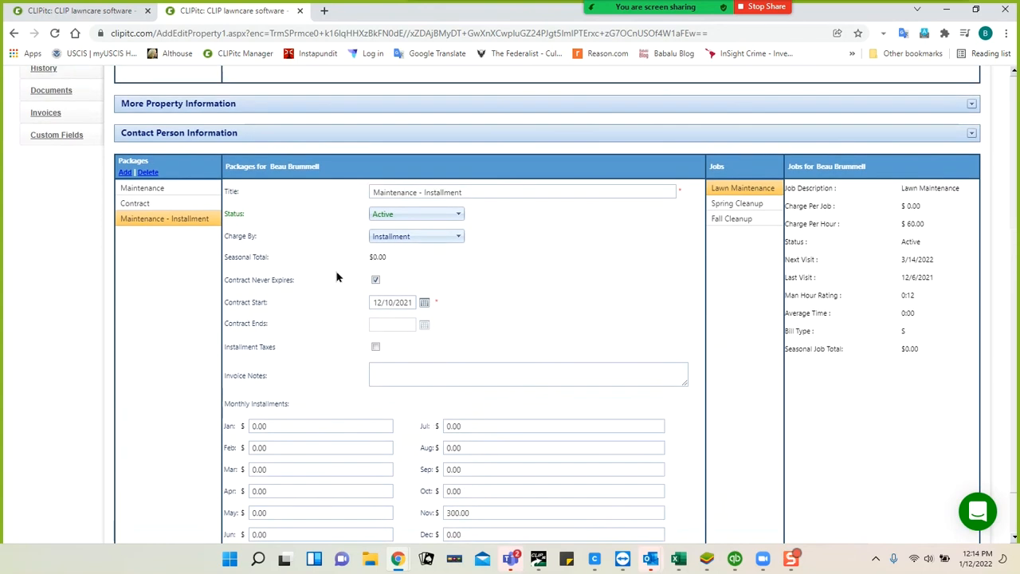
{"action": "scroll", "coordinate": [290, 253], "scroll_direction": "up", "scroll_amount": 4}
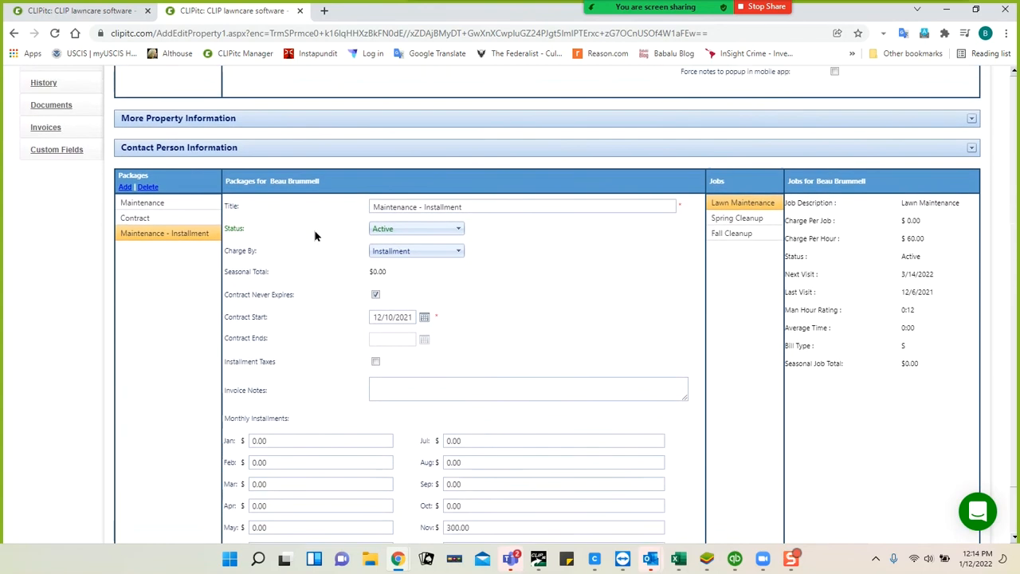
{"action": "scroll", "coordinate": [322, 227], "scroll_direction": "up", "scroll_amount": 2}
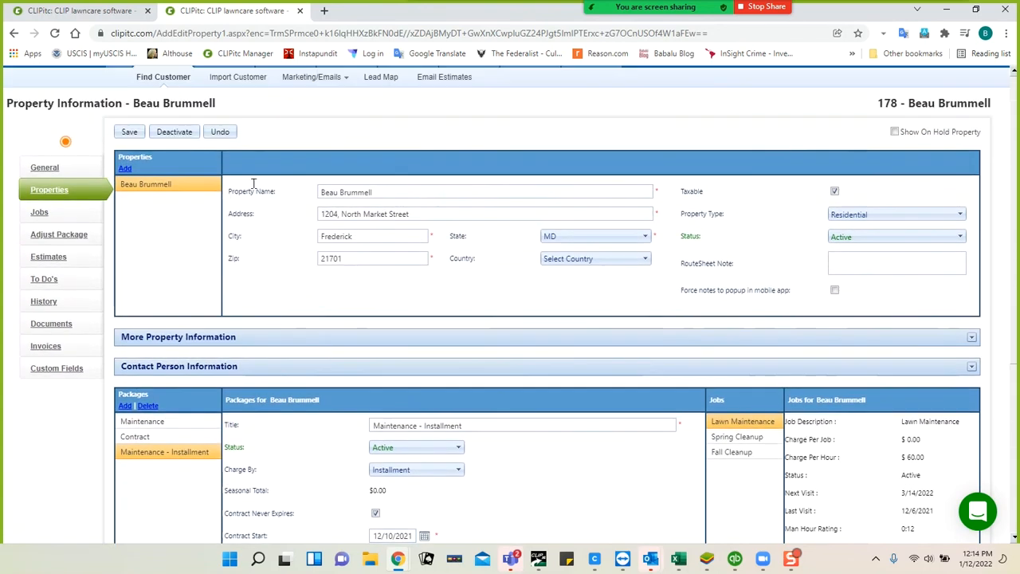
{"action": "left_click", "coordinate": [126, 132]}
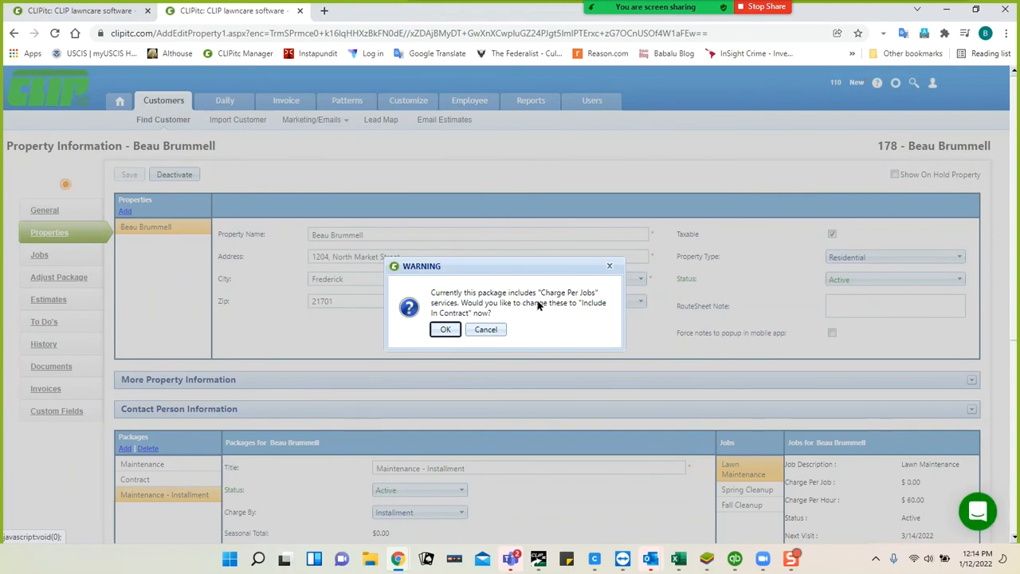
{"action": "left_click", "coordinate": [446, 329]}
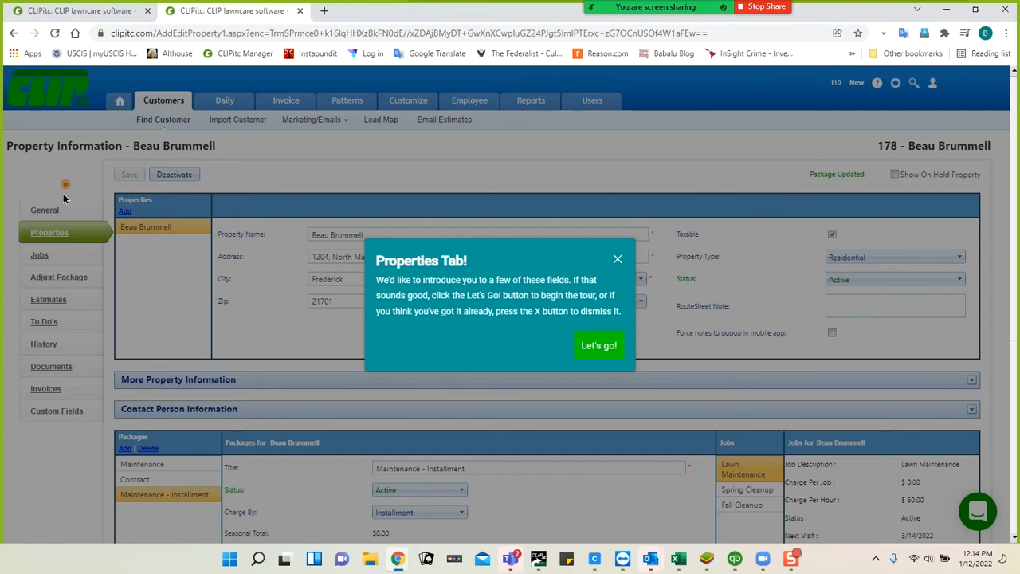
{"action": "left_click", "coordinate": [617, 259]}
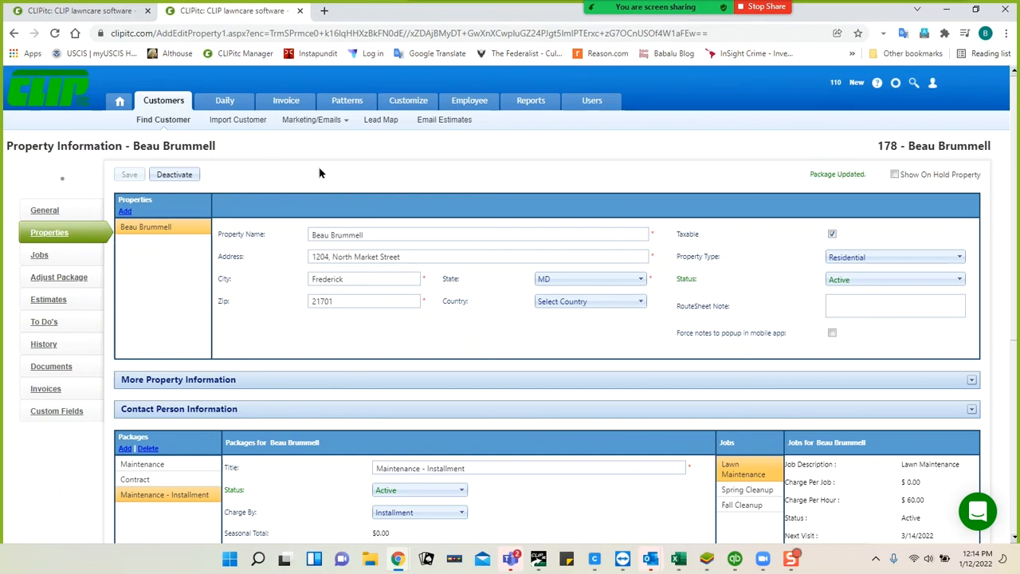
Step: View the invoice generation options, and open the account 25 customer's general information in the other CLIPitc browser tab
{"action": "left_click", "coordinate": [291, 104]}
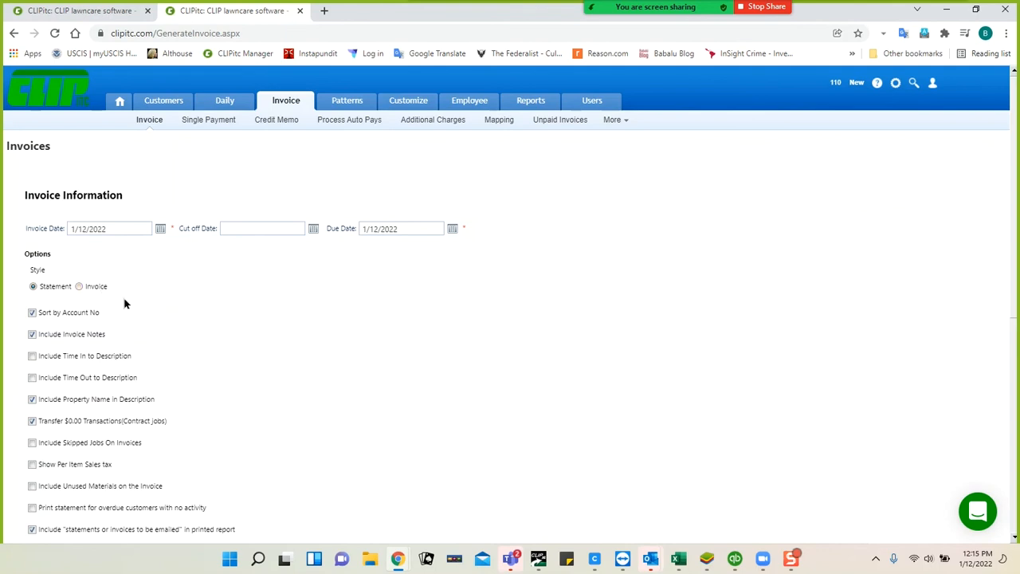
{"action": "left_click", "coordinate": [86, 11]}
{"action": "left_click", "coordinate": [153, 107]}
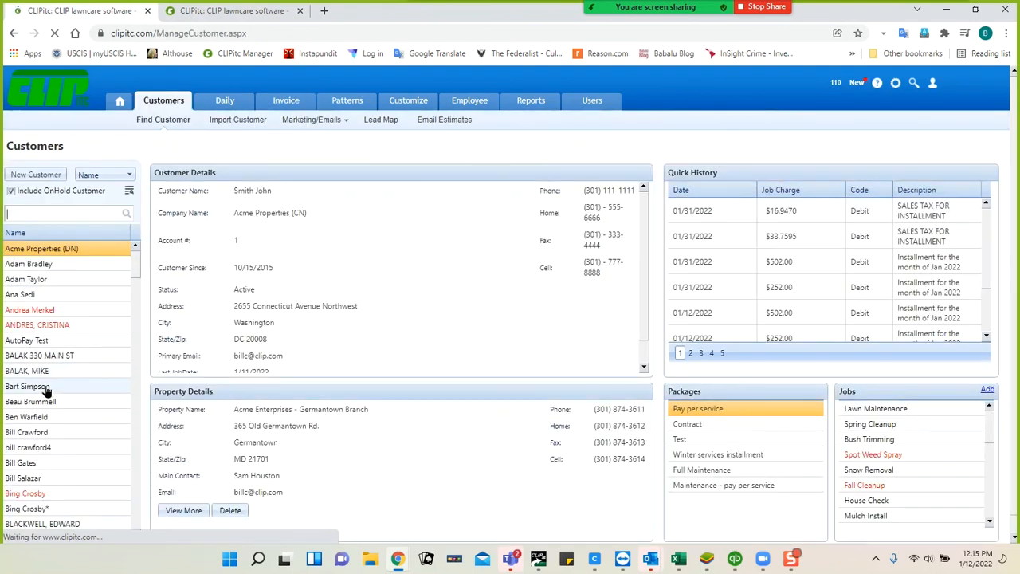
{"action": "double_click", "coordinate": [34, 432]}
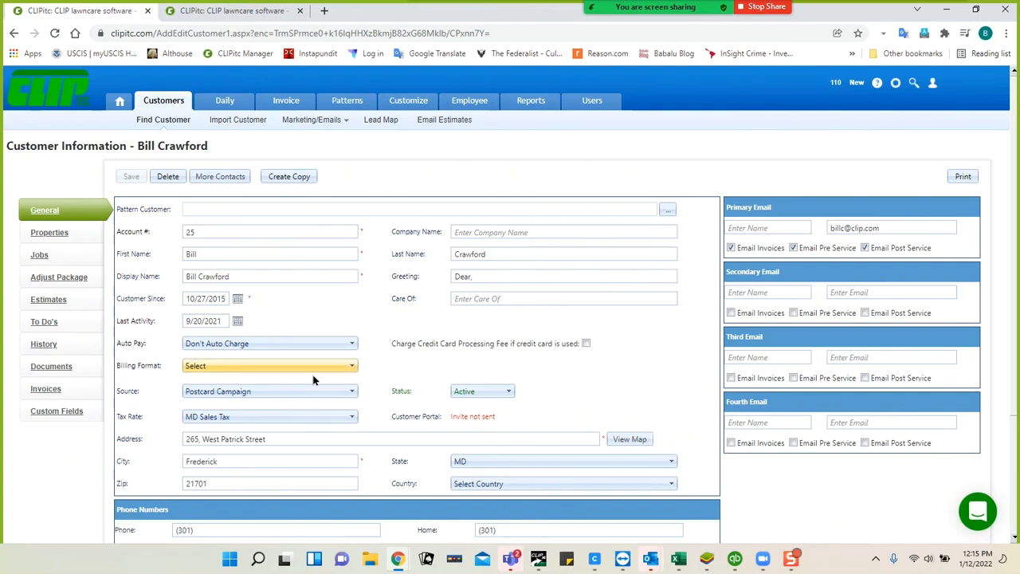
Step: Set the customer's billing format to Statement and save the customer record
{"action": "left_click", "coordinate": [295, 366]}
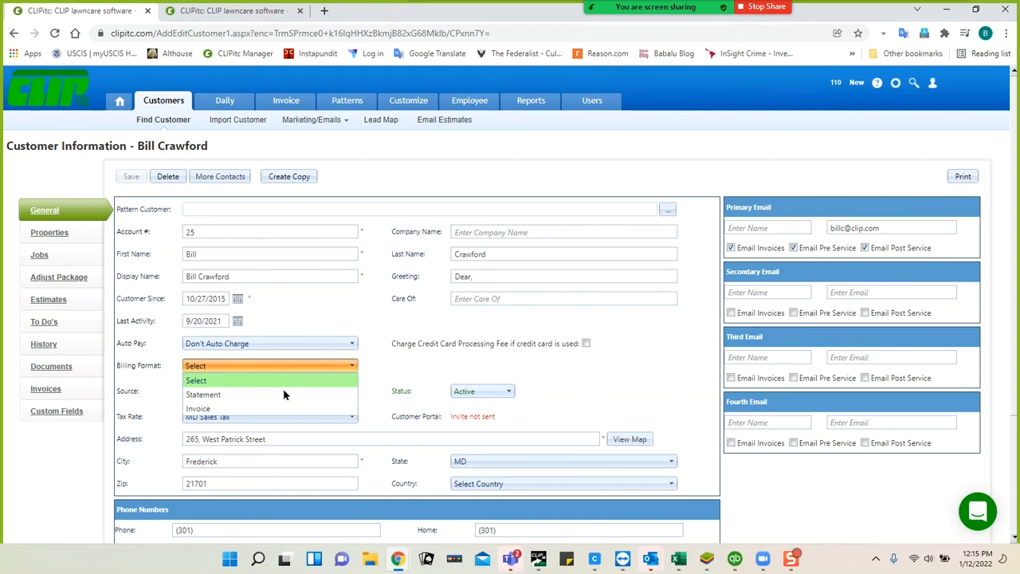
{"action": "left_click", "coordinate": [282, 393]}
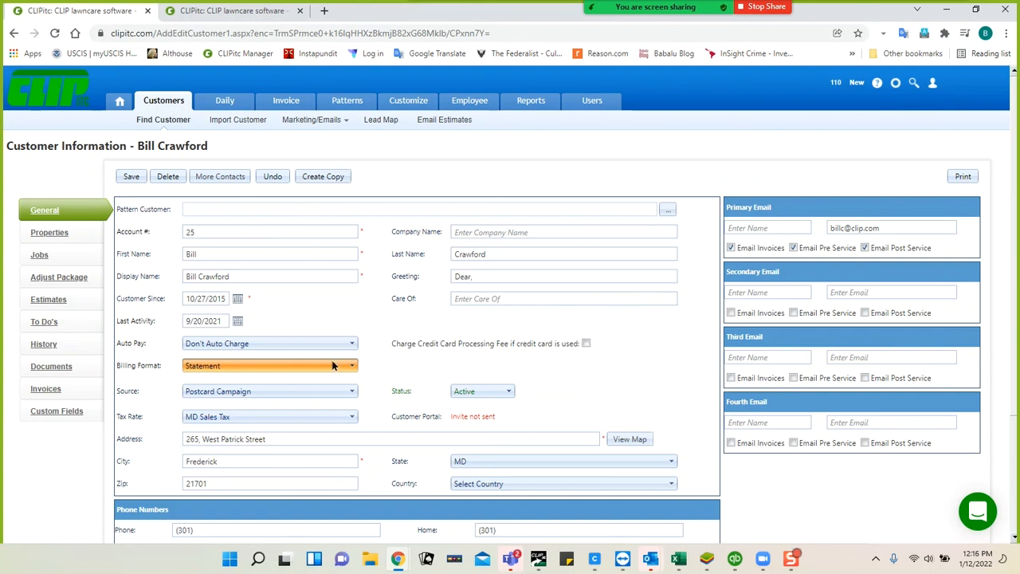
{"action": "left_click", "coordinate": [132, 176]}
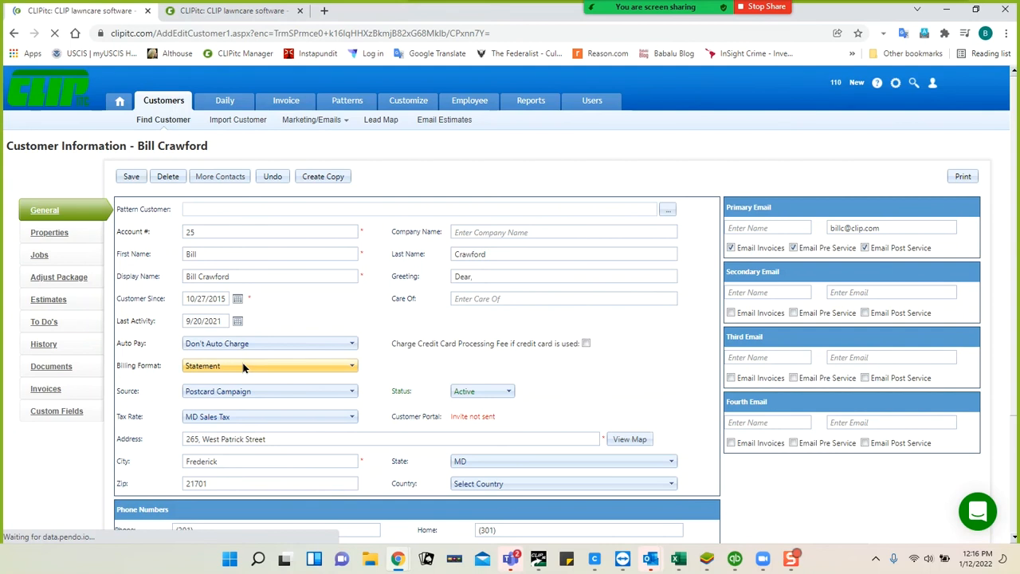
Step: Open the customer's invoice list, examine the line items and balance due on the 01/12/2022 invoice, and close it
{"action": "mouse_move", "coordinate": [285, 106]}
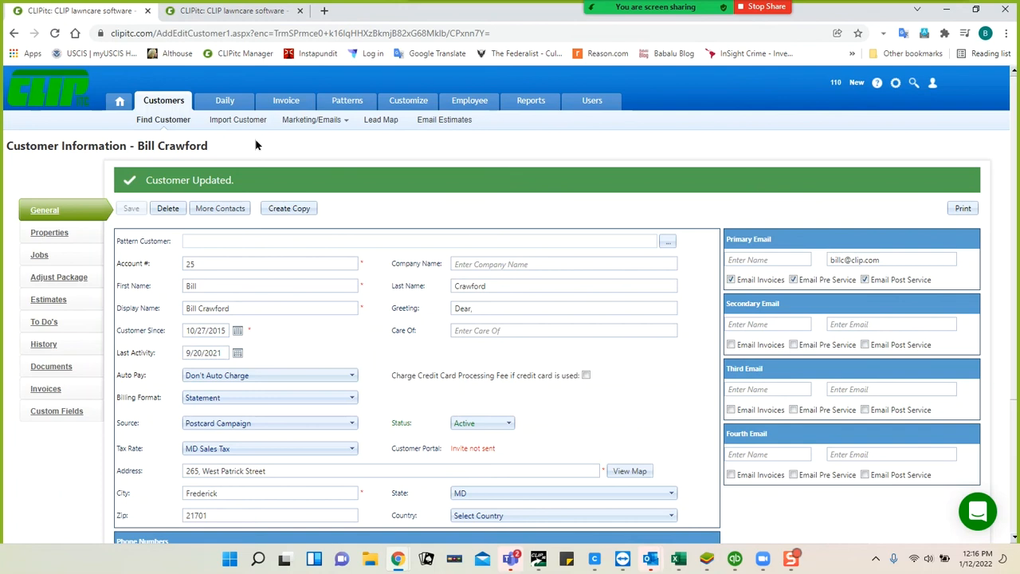
{"action": "left_click", "coordinate": [47, 390]}
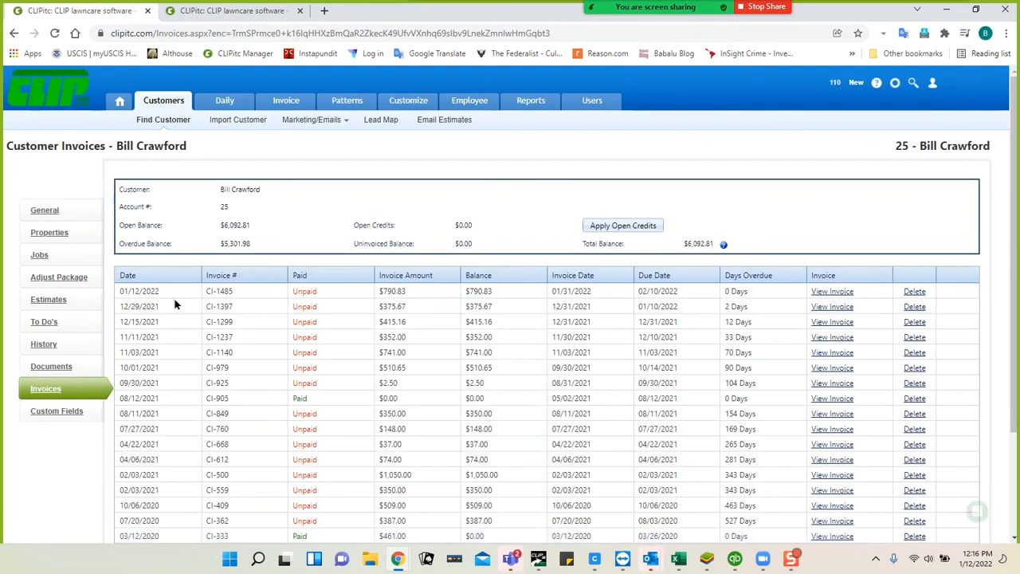
{"action": "left_click", "coordinate": [828, 293]}
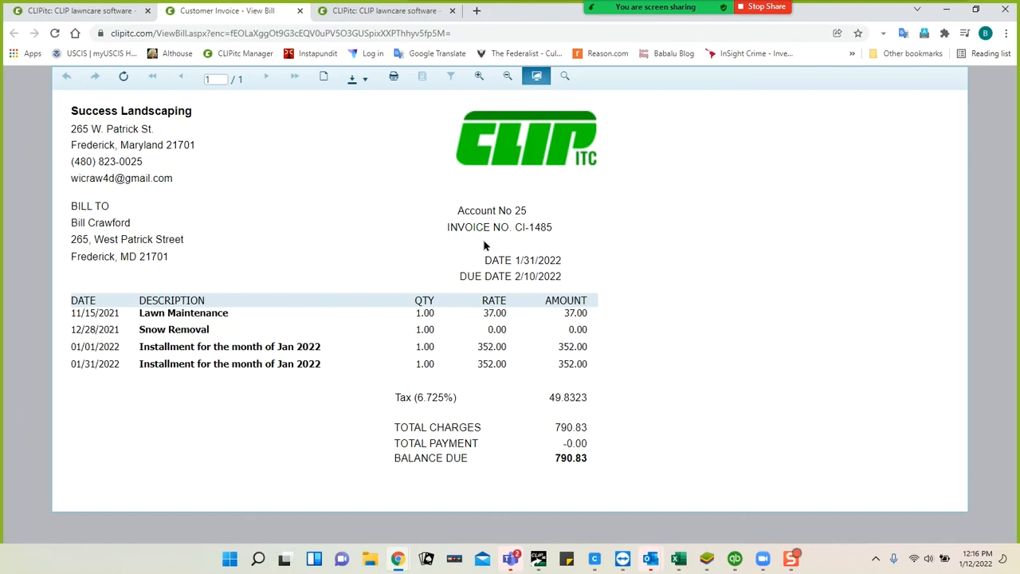
{"action": "left_click", "coordinate": [300, 10]}
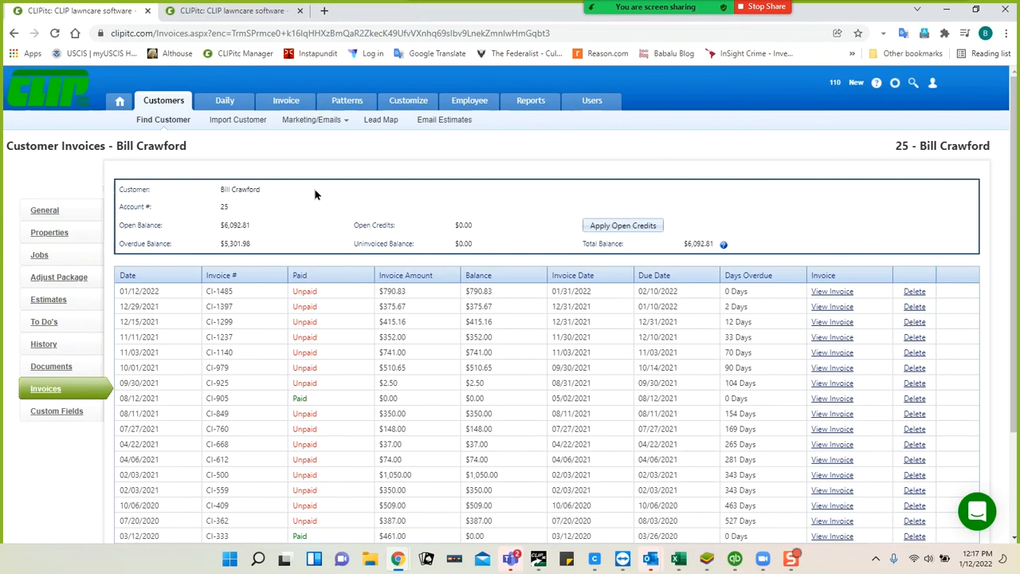
Step: Open the article on new CLIPitc features, read through the dated update lists, and close it
{"action": "left_click", "coordinate": [857, 83]}
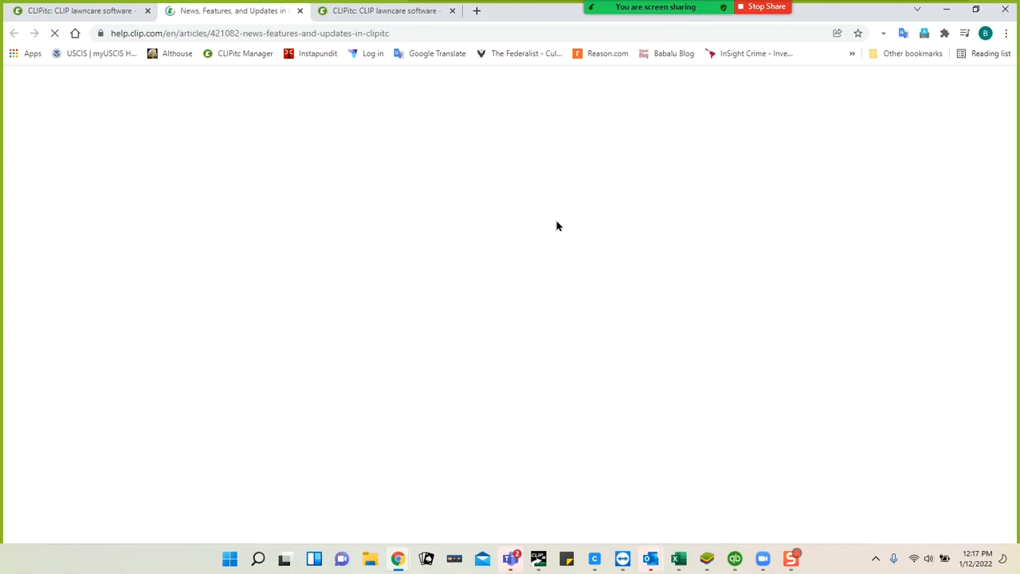
{"action": "scroll", "coordinate": [641, 346], "scroll_direction": "down", "scroll_amount": 1}
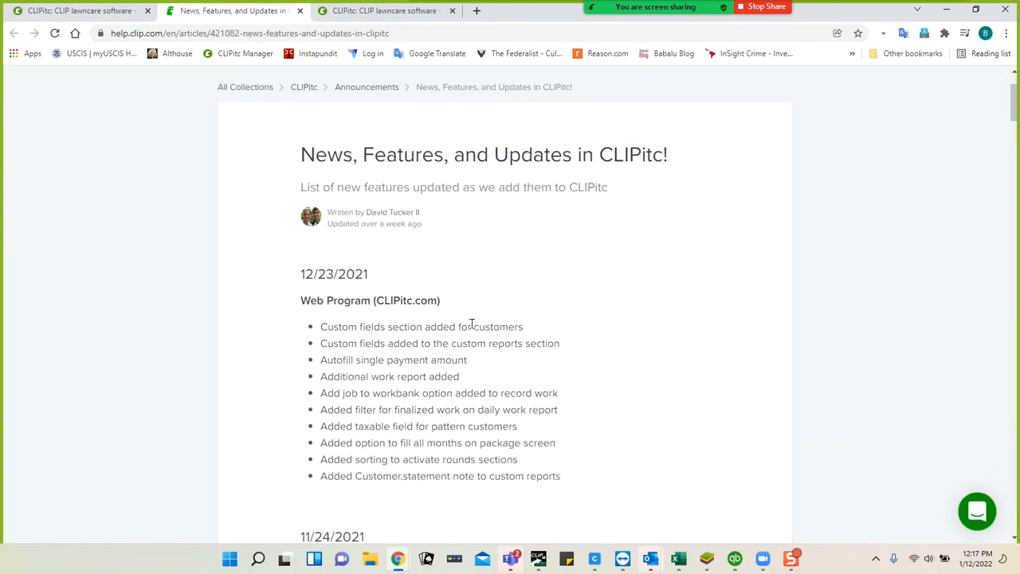
{"action": "scroll", "coordinate": [468, 325], "scroll_direction": "down", "scroll_amount": 1}
{"action": "scroll", "coordinate": [466, 325], "scroll_direction": "down", "scroll_amount": 3}
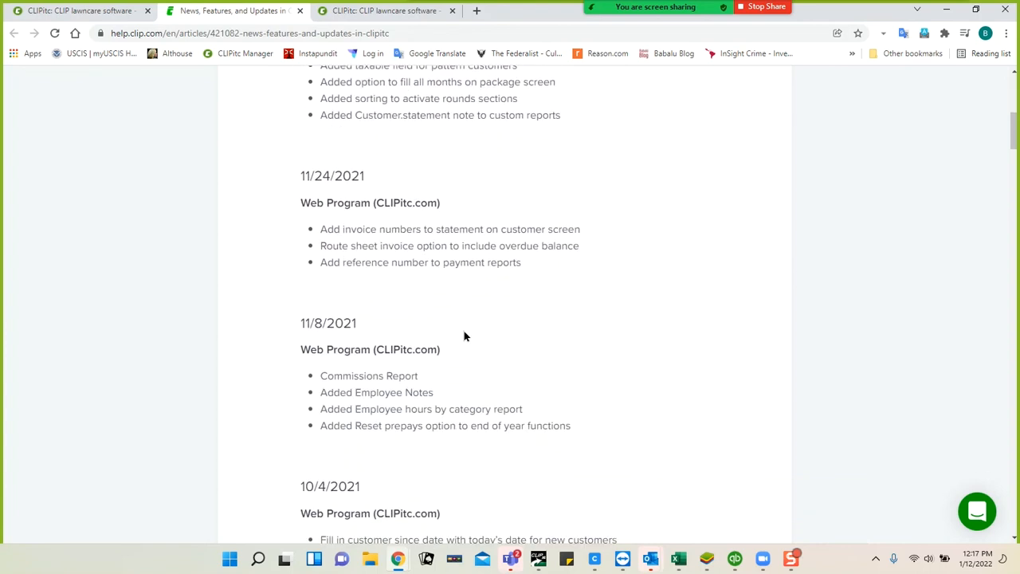
{"action": "scroll", "coordinate": [446, 338], "scroll_direction": "down", "scroll_amount": 1}
{"action": "scroll", "coordinate": [437, 378], "scroll_direction": "up", "scroll_amount": 1}
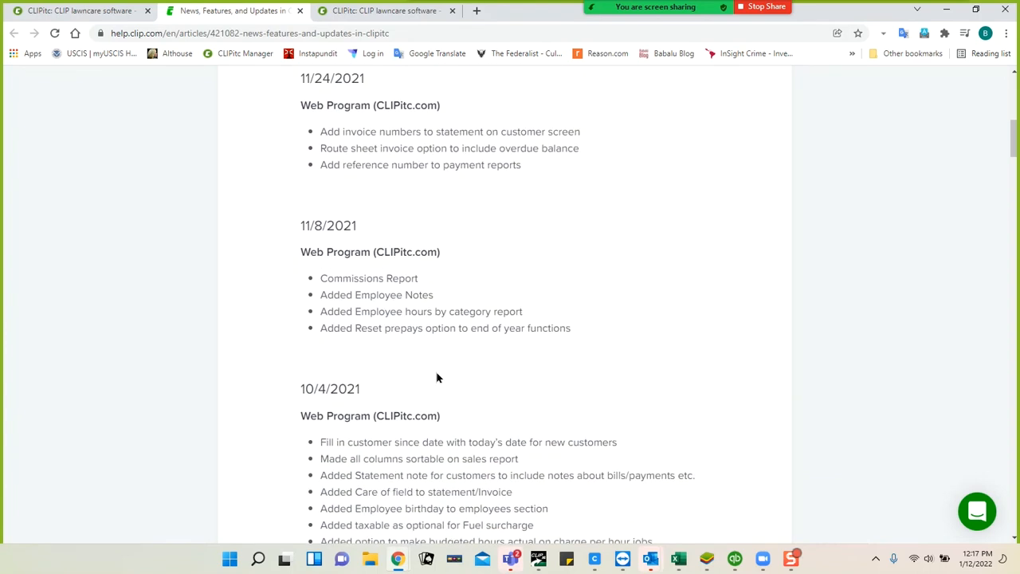
{"action": "scroll", "coordinate": [571, 335], "scroll_direction": "up", "scroll_amount": 4}
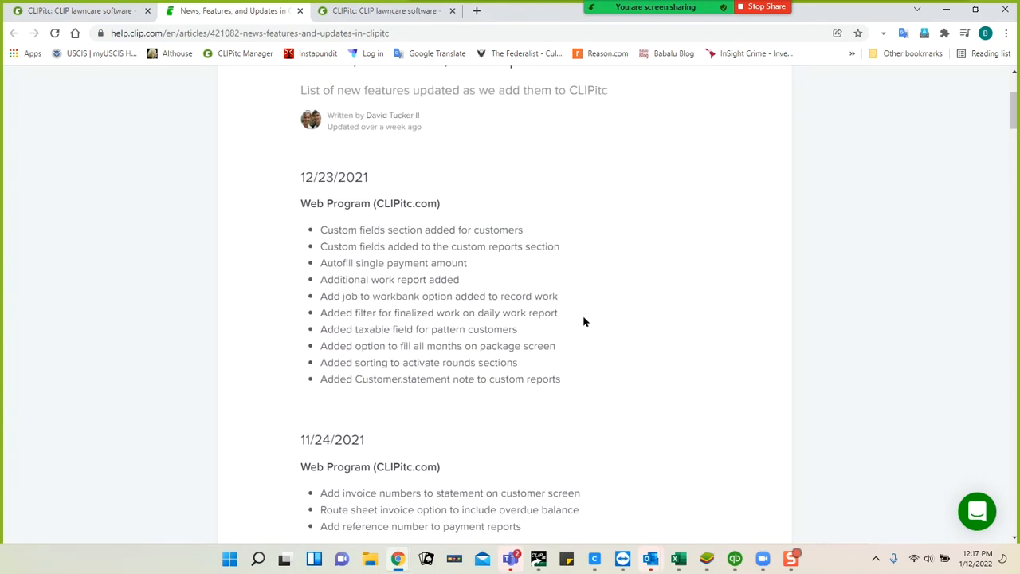
{"action": "left_click", "coordinate": [300, 10]}
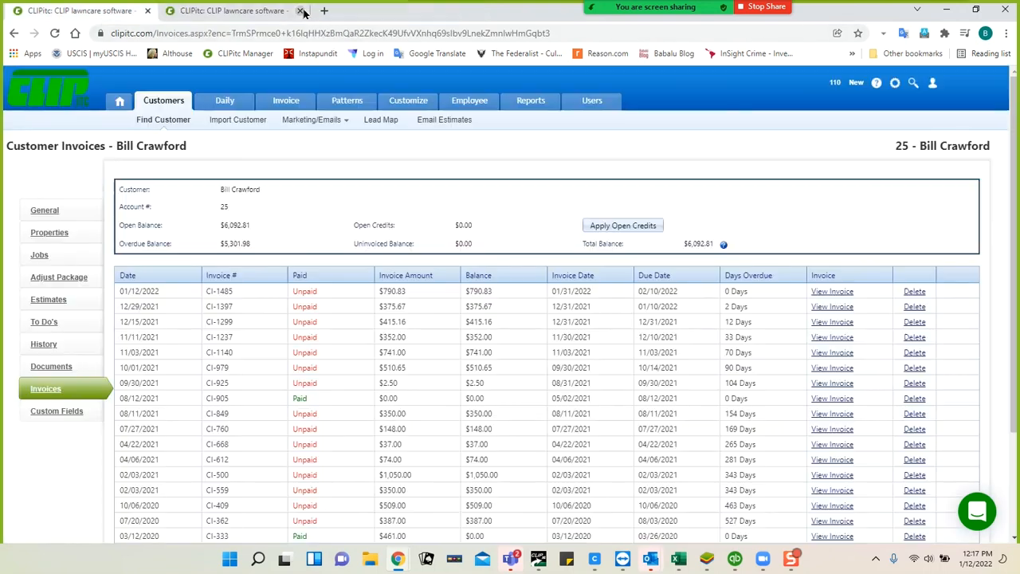
Step: Open the CLIP help center, search its articles for "custom report", and open the Running and Defining Custom Reports in CLIPitc article
{"action": "left_click", "coordinate": [874, 85]}
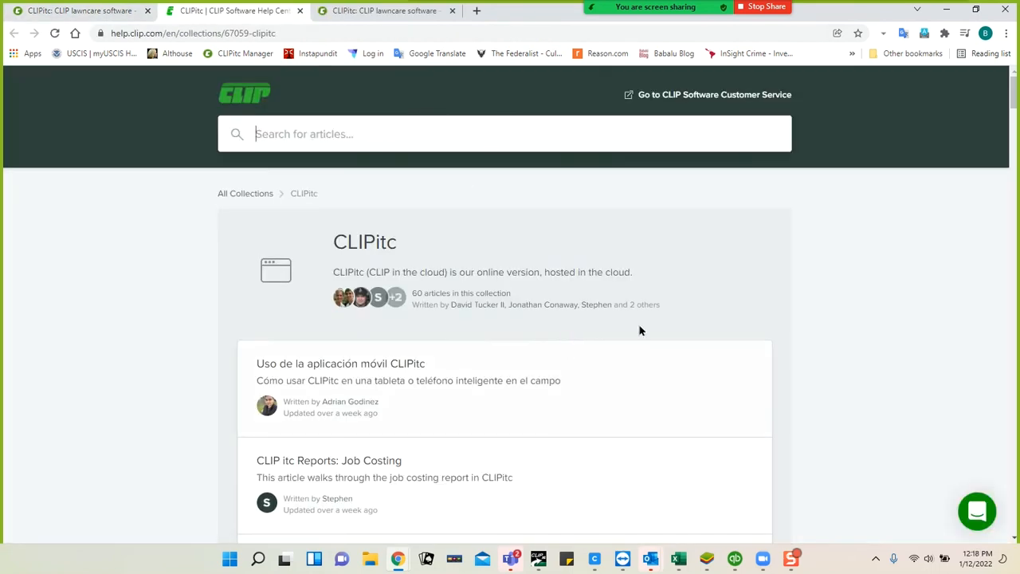
{"action": "type", "text": "custom report"}
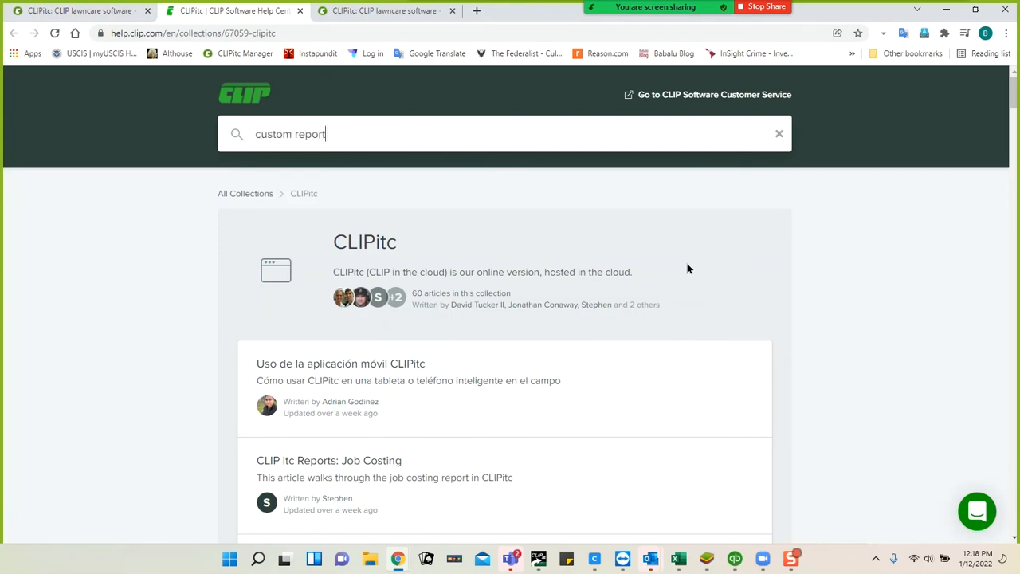
{"action": "key", "text": "Return"}
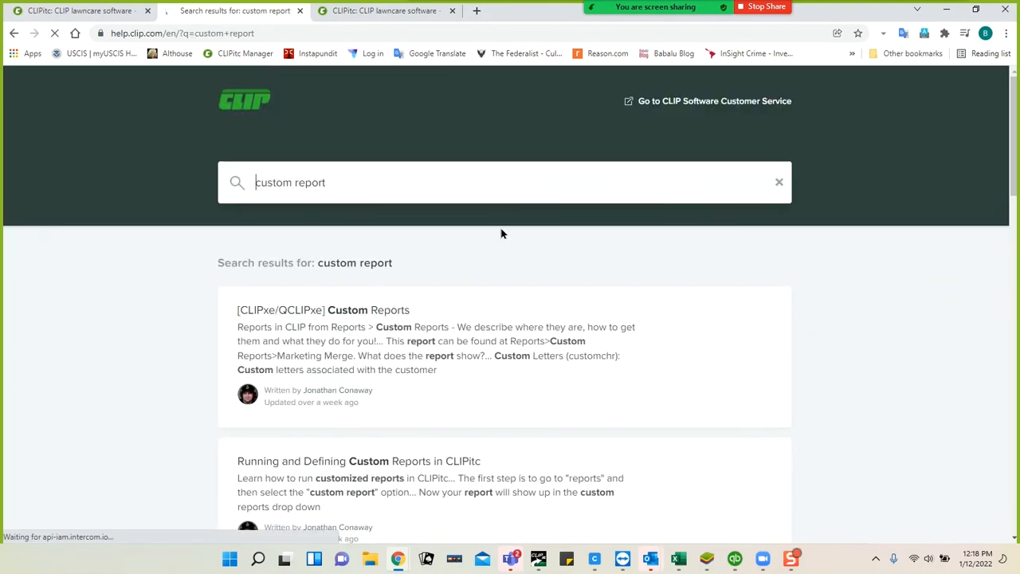
{"action": "scroll", "coordinate": [491, 248], "scroll_direction": "down", "scroll_amount": 2}
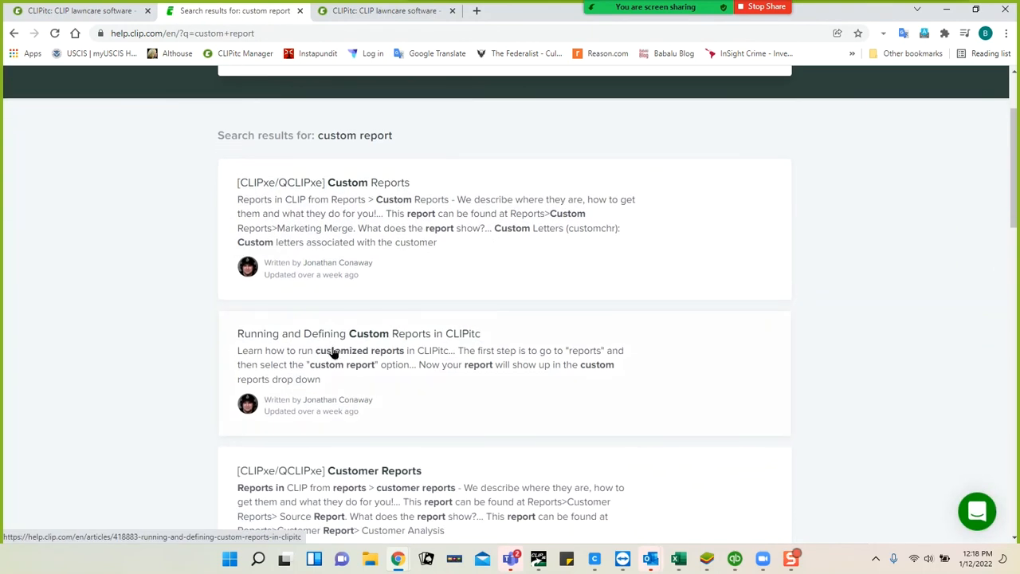
{"action": "left_click", "coordinate": [382, 343]}
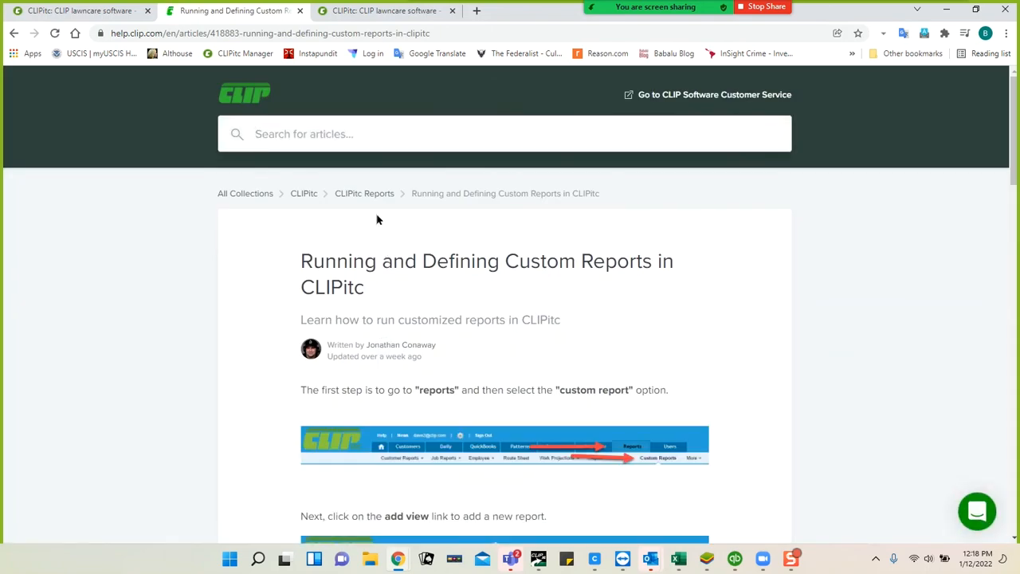
Step: Return to the CLIPitc article collection and browse its Announcements and Getting Started sections
{"action": "left_click", "coordinate": [303, 196]}
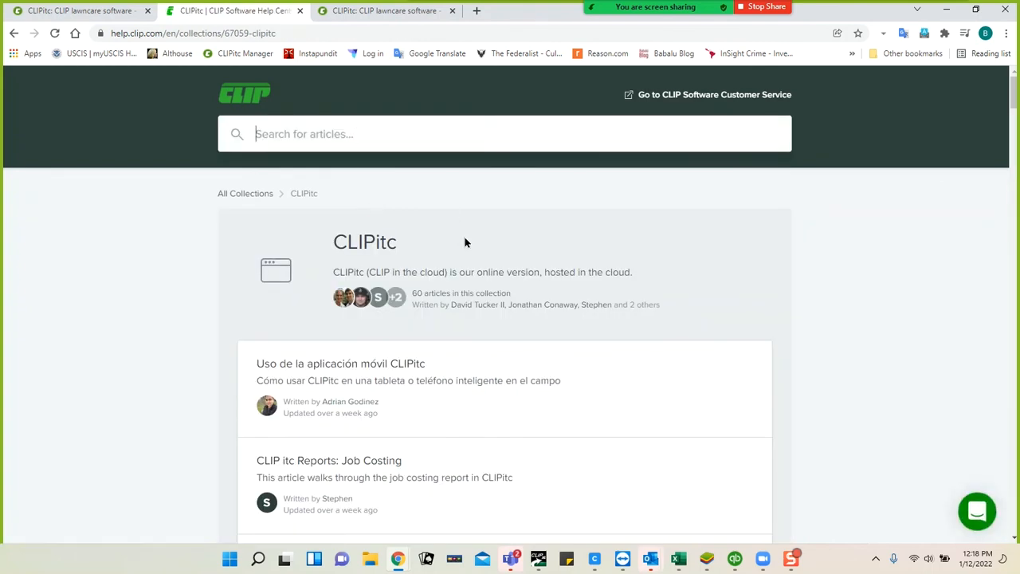
{"action": "scroll", "coordinate": [469, 254], "scroll_direction": "down", "scroll_amount": 1}
{"action": "scroll", "coordinate": [470, 258], "scroll_direction": "down", "scroll_amount": 3}
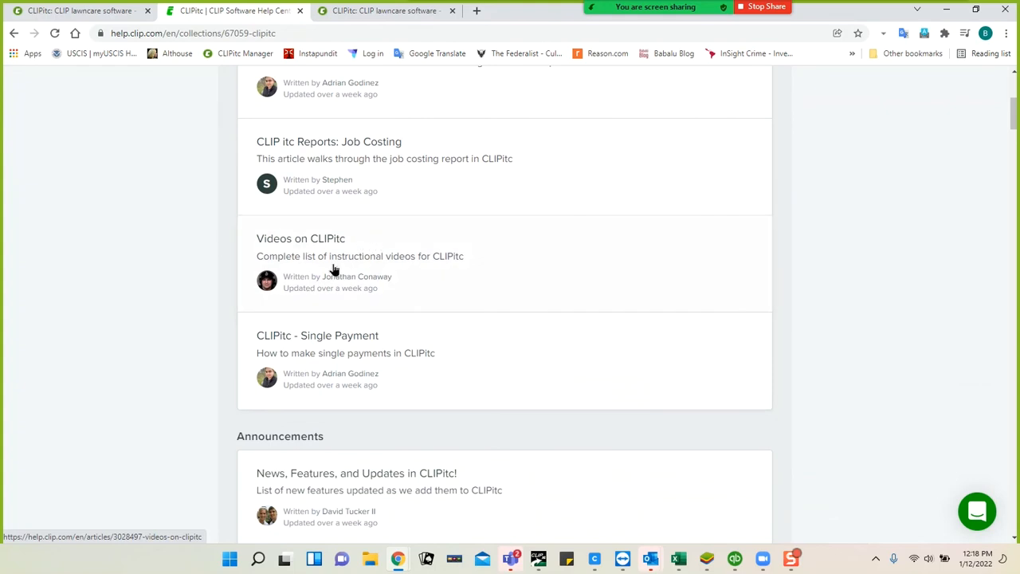
{"action": "scroll", "coordinate": [503, 266], "scroll_direction": "down", "scroll_amount": 5}
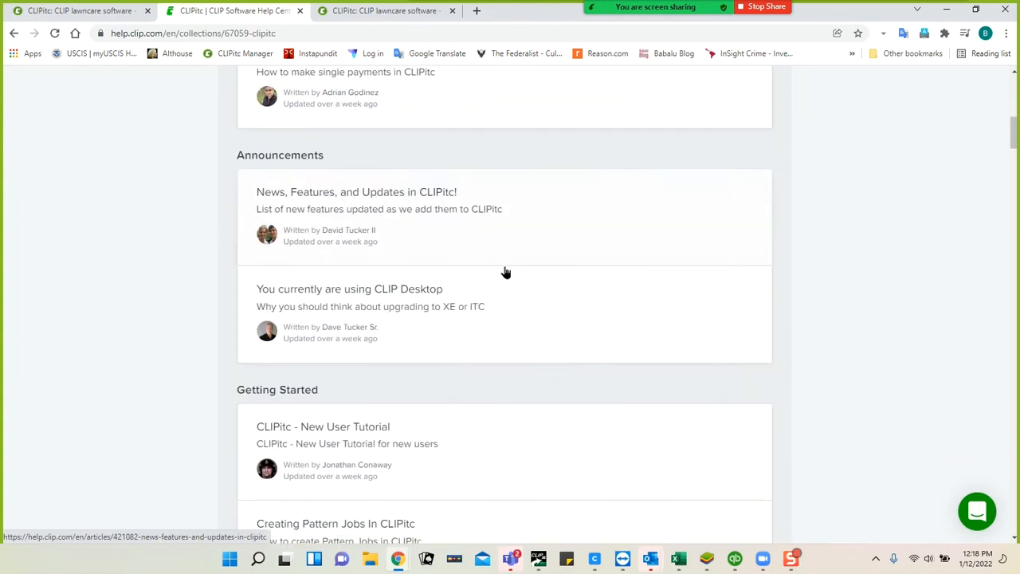
{"action": "scroll", "coordinate": [505, 277], "scroll_direction": "down", "scroll_amount": 1}
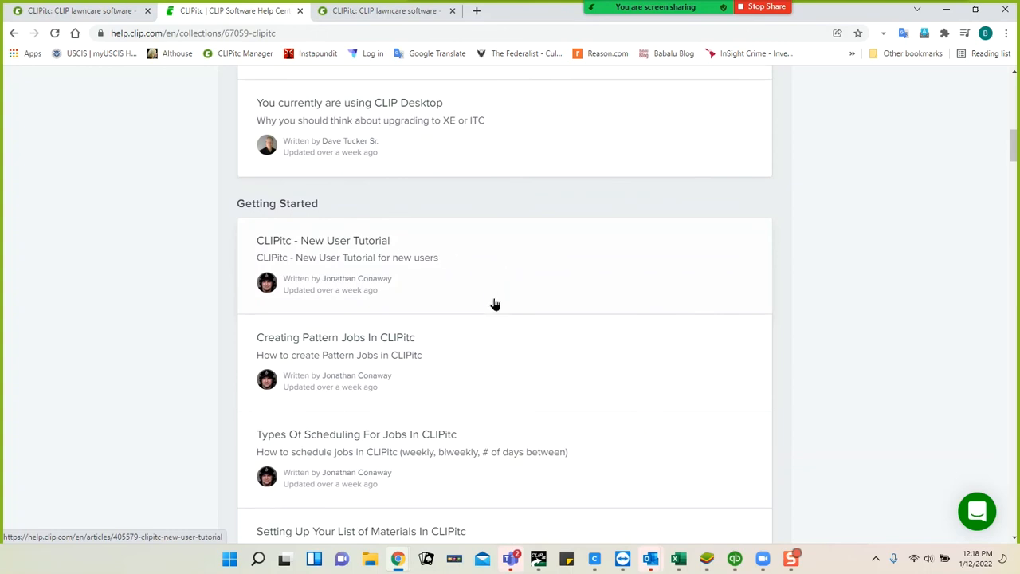
{"action": "scroll", "coordinate": [494, 305], "scroll_direction": "down", "scroll_amount": 3}
{"action": "scroll", "coordinate": [494, 309], "scroll_direction": "down", "scroll_amount": 1}
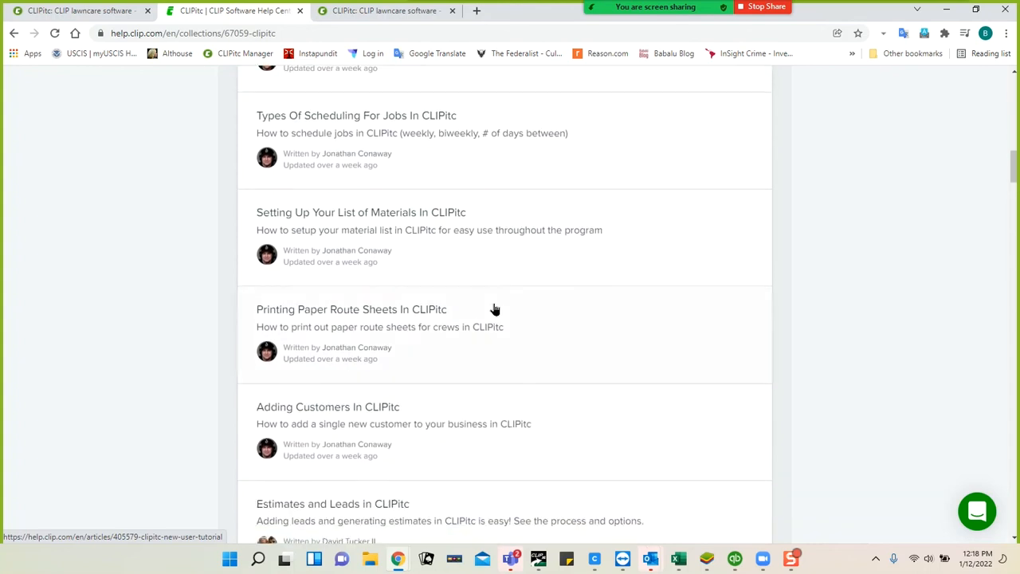